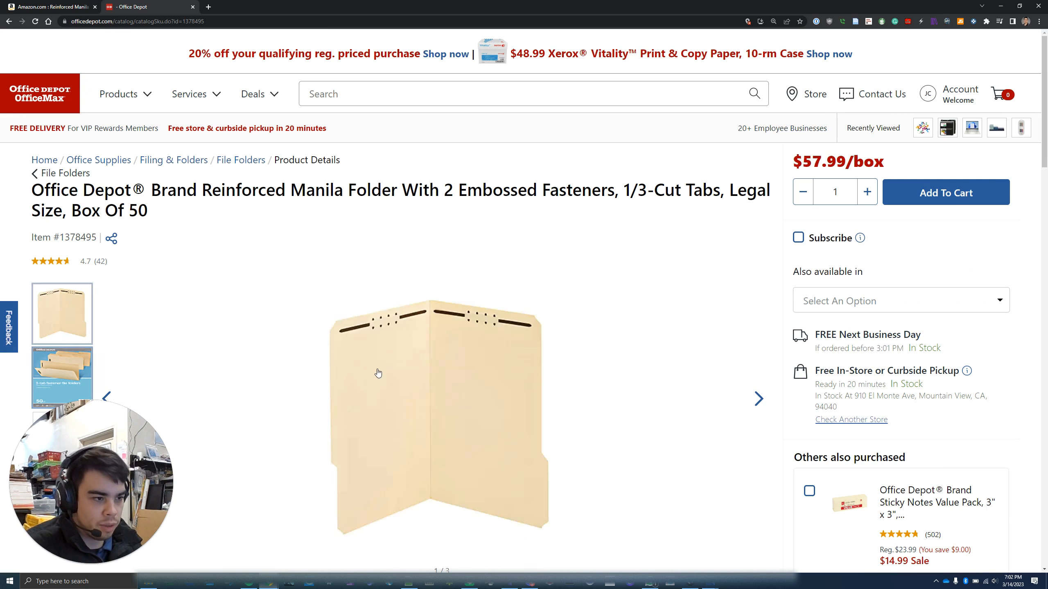
Copy the Office Depot product title from 'Reinforced' through 'Legal Size'
scroll(378, 371, down, 8)
scroll(313, 238, up, 8)
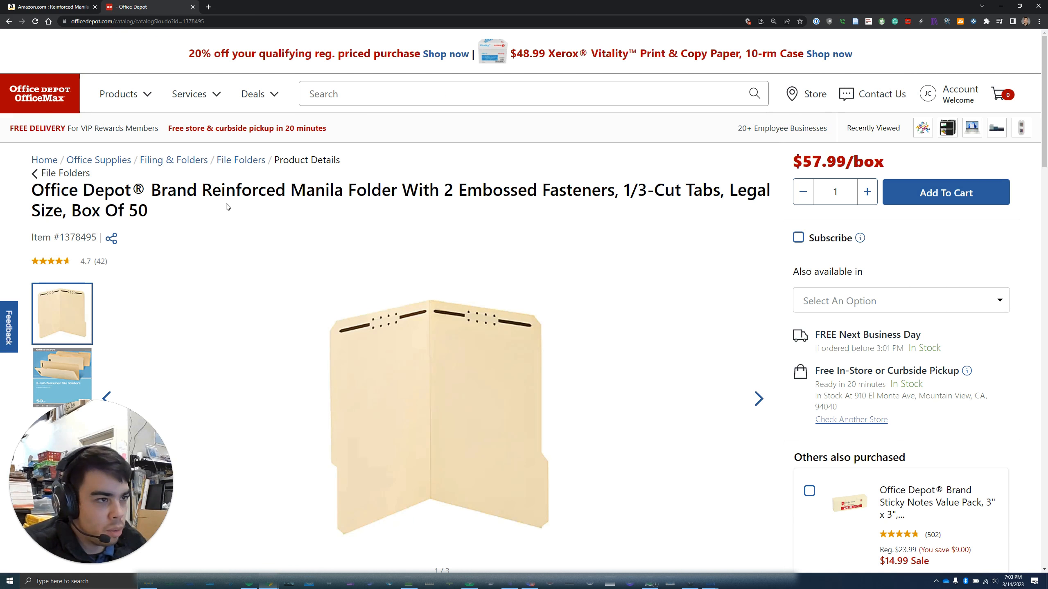
drag(201, 185, 64, 212)
right_click(251, 188)
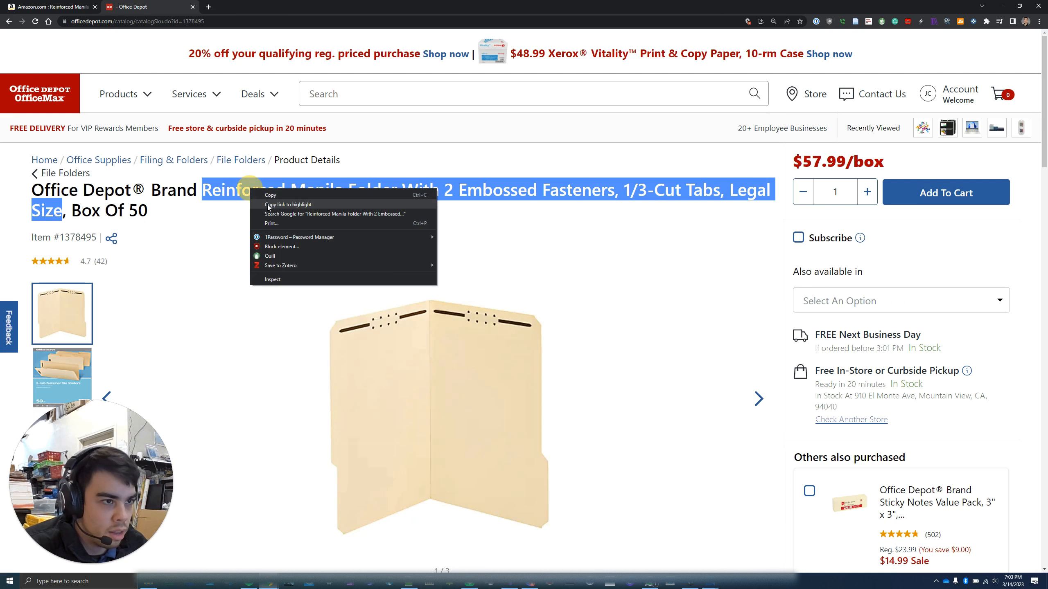
click(269, 195)
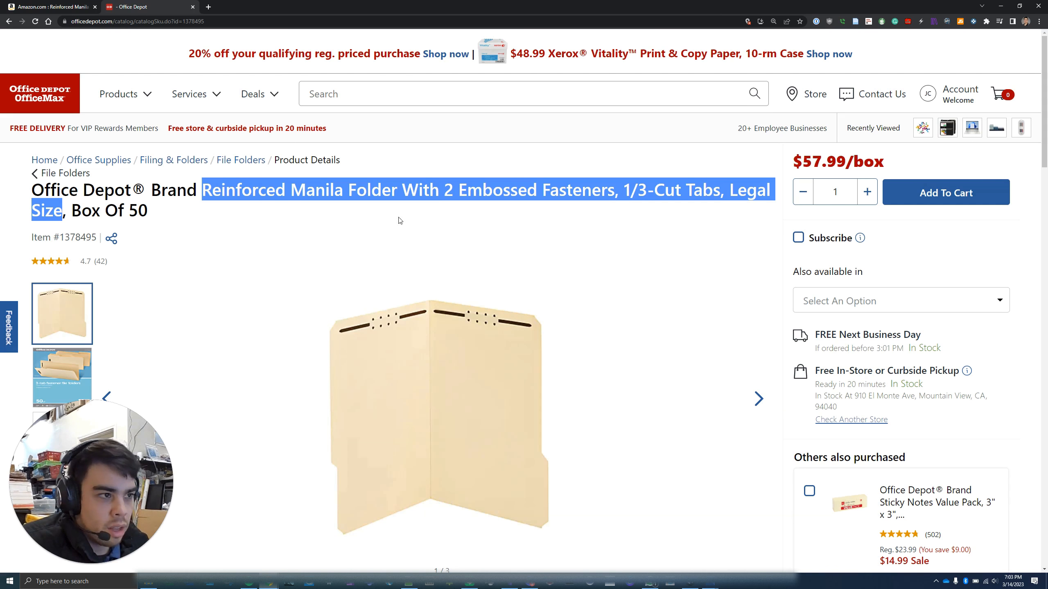
right_click(386, 196)
click(397, 205)
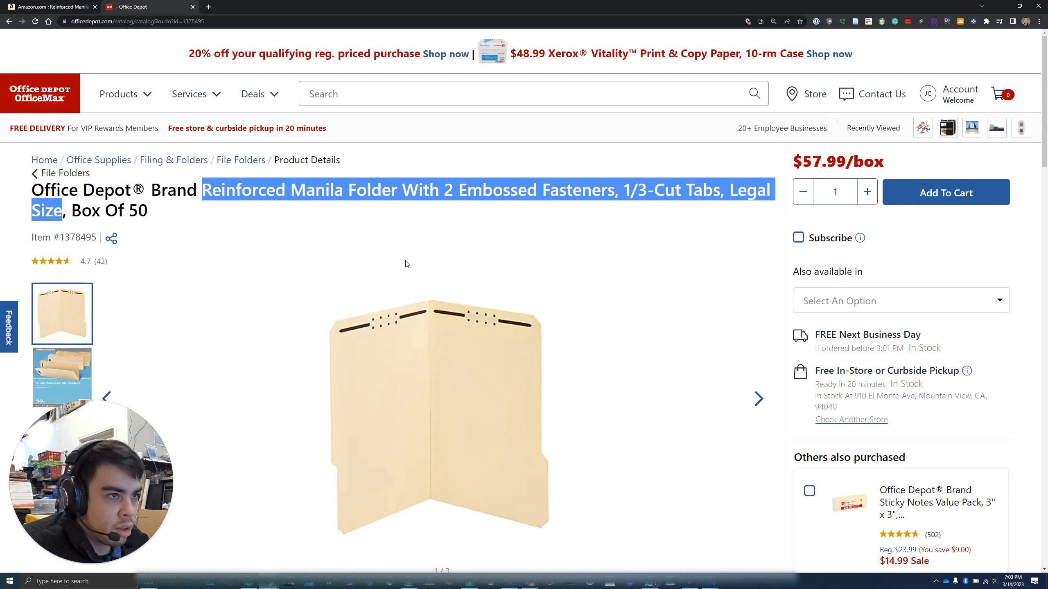
Search Amazon for the copied manila folder title, replacing the previous search text
click(62, 5)
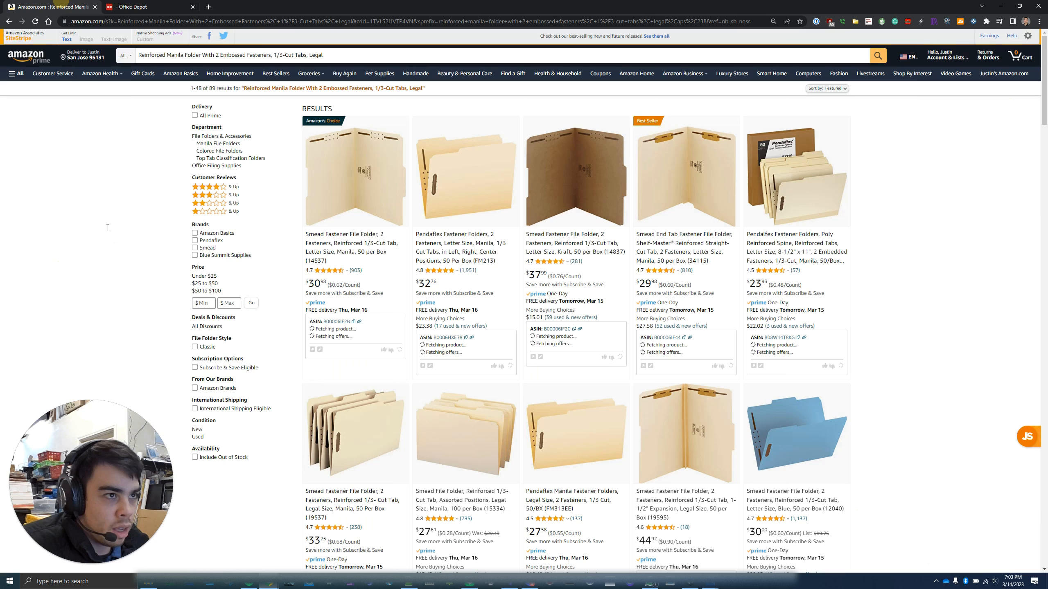
click(325, 59)
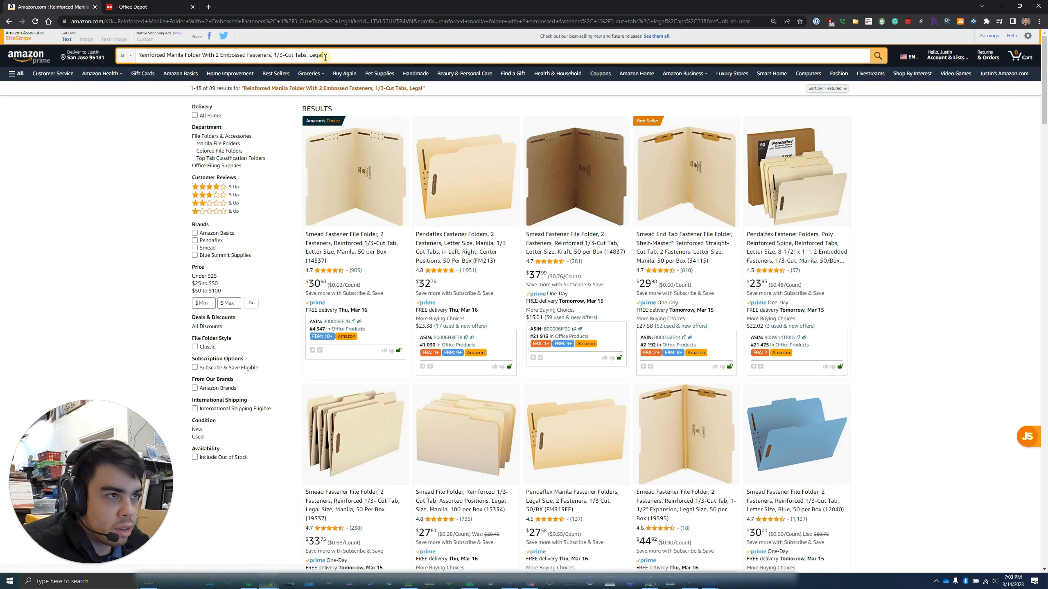
key(ctrl+a)
key(ctrl+v)
key(Return)
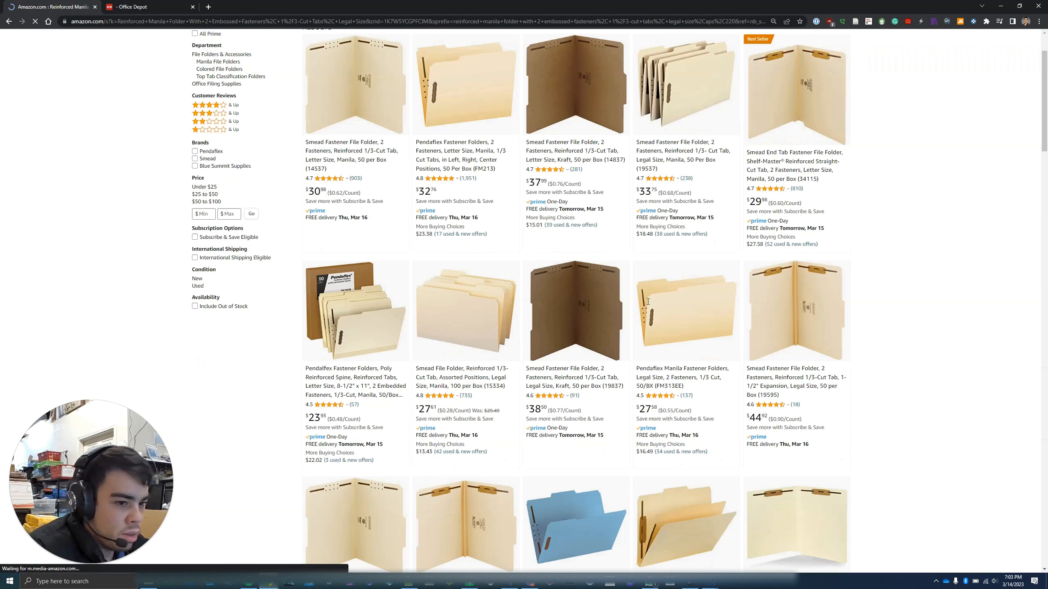
scroll(647, 303, down, 10)
scroll(650, 304, up, 10)
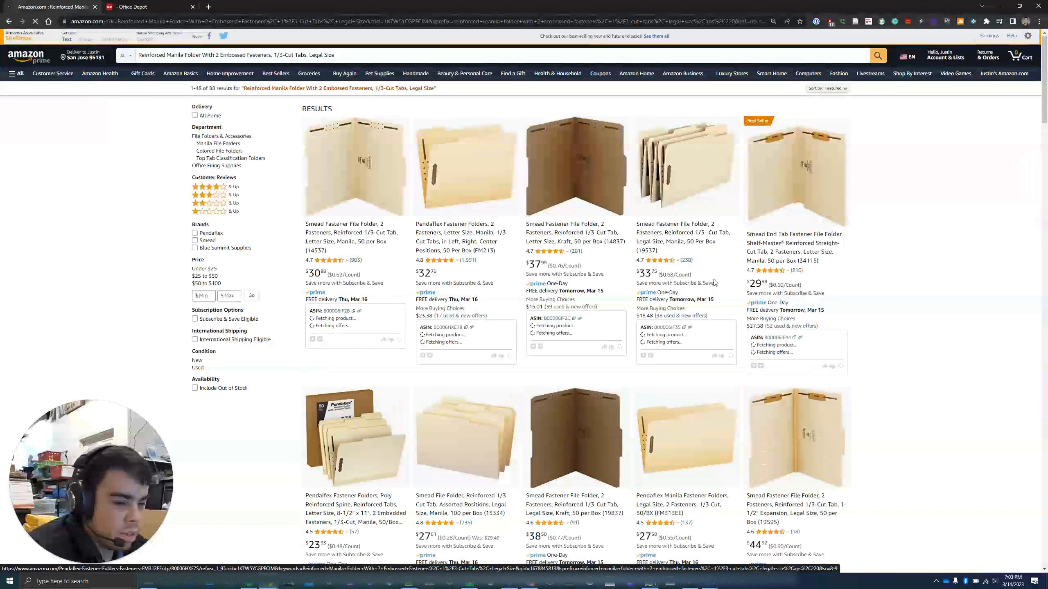
Compare the Office Depot product page with the 88 Amazon folder results
click(158, 4)
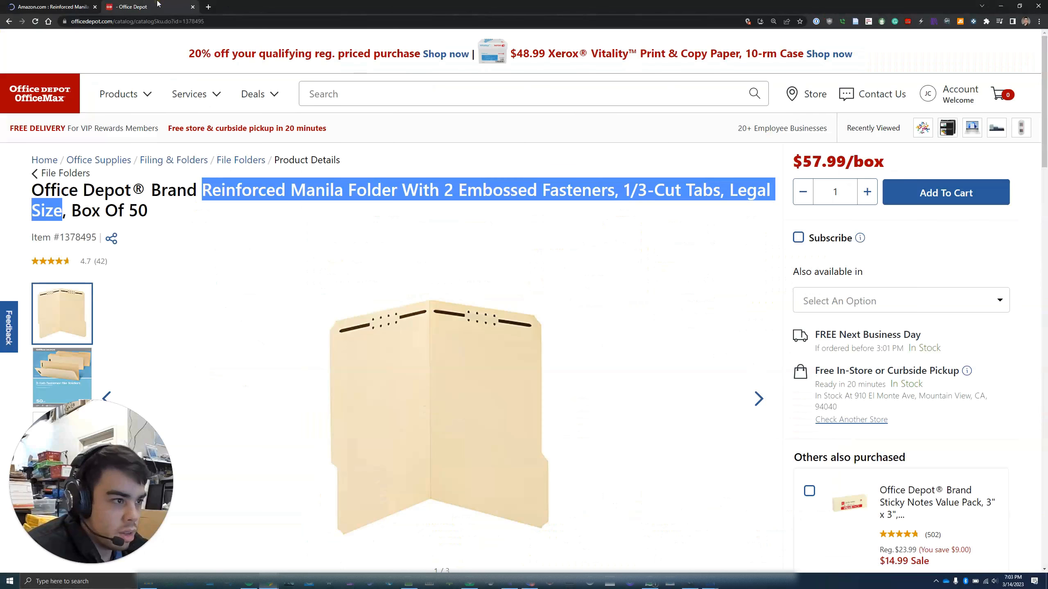
click(55, 7)
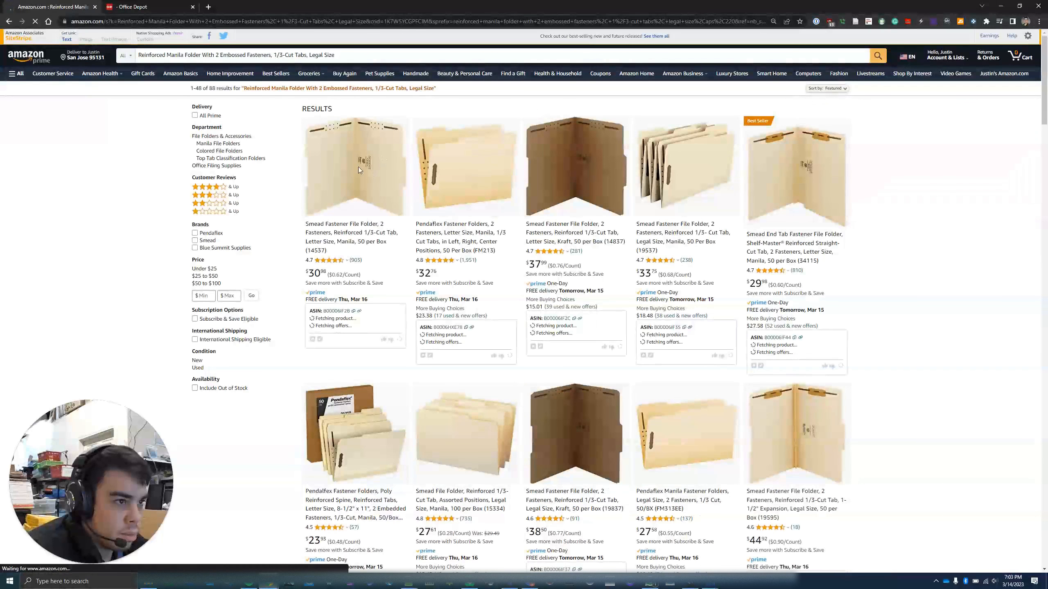
click(185, 4)
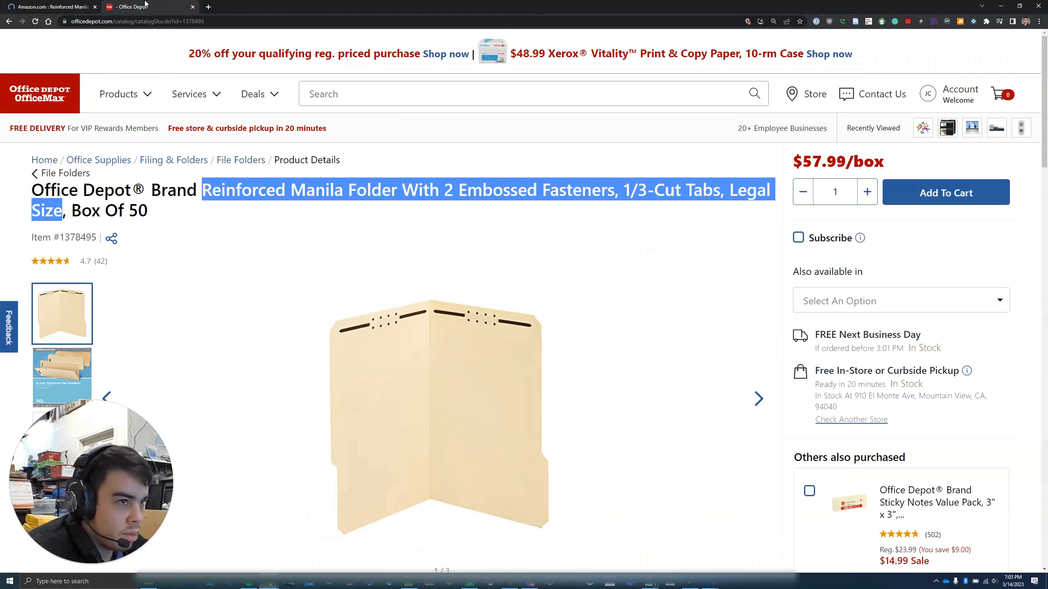
click(79, 6)
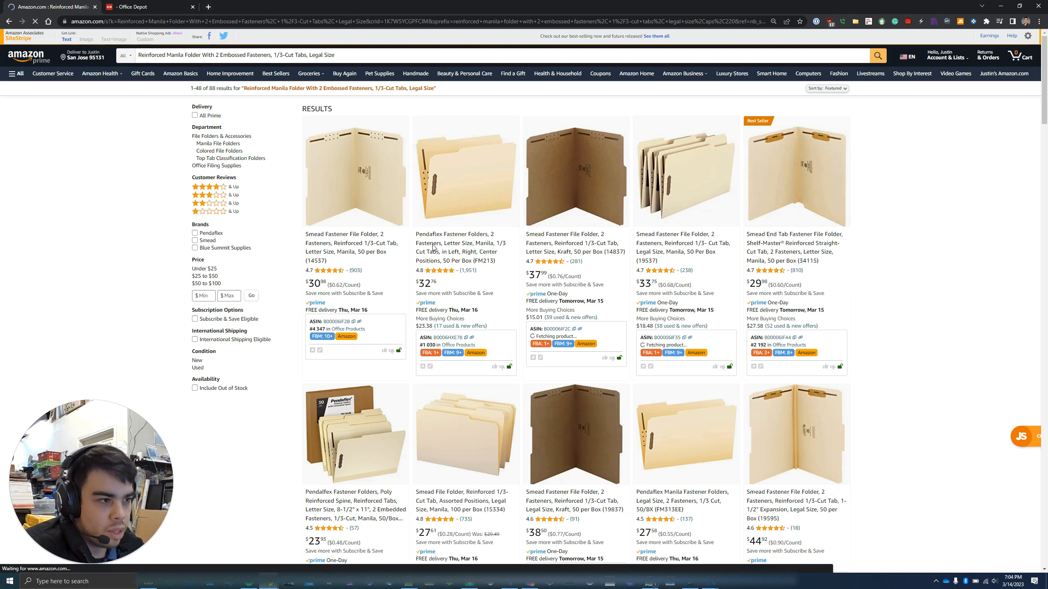
scroll(434, 249, down, 12)
scroll(437, 263, up, 12)
scroll(443, 266, down, 10)
scroll(443, 266, up, 10)
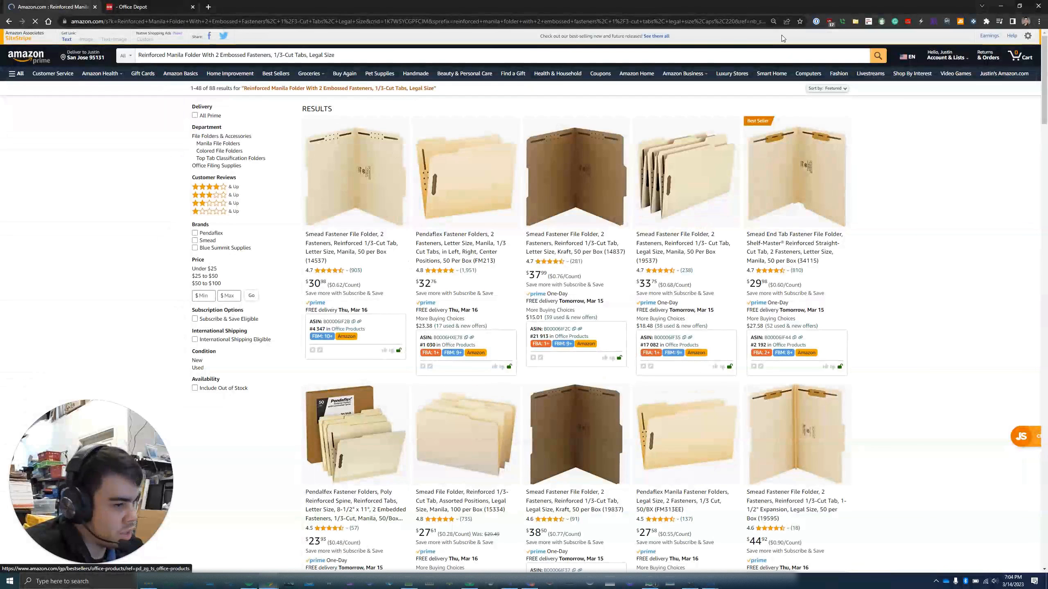
Go to junglescout.com in a new tab and log in
click(210, 6)
text(jungle)
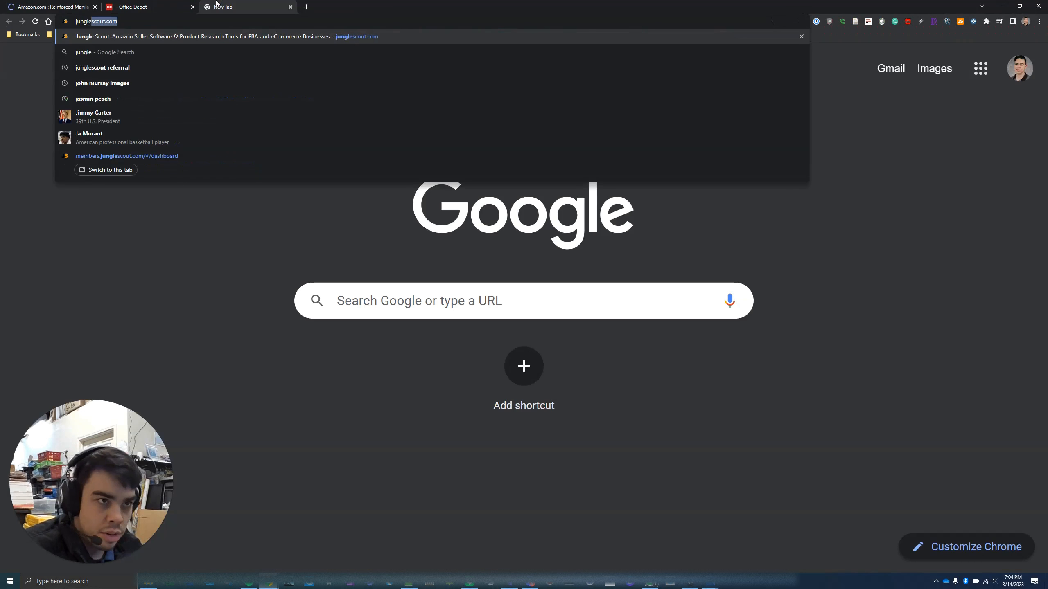
key(Return)
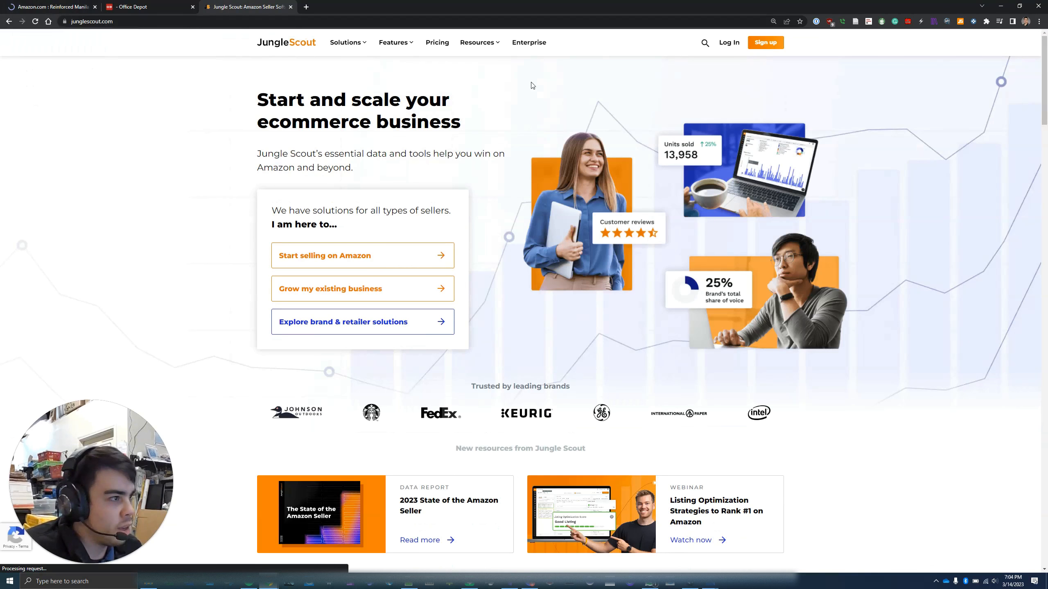
click(723, 47)
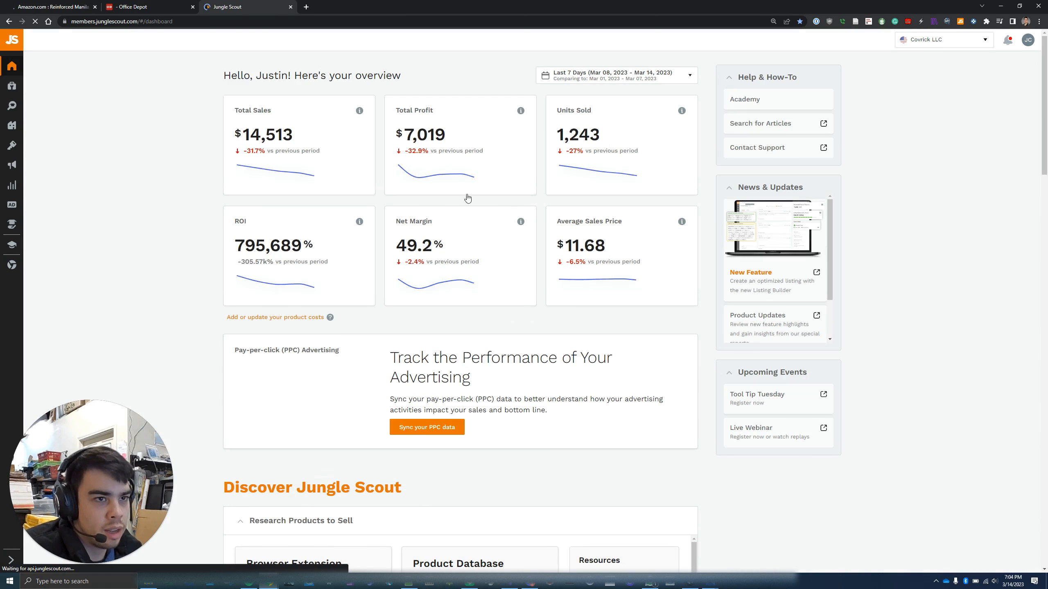
Navigate the side menu to Keywords > Keyword Scout, passing through Product Database
mouse_move(16, 110)
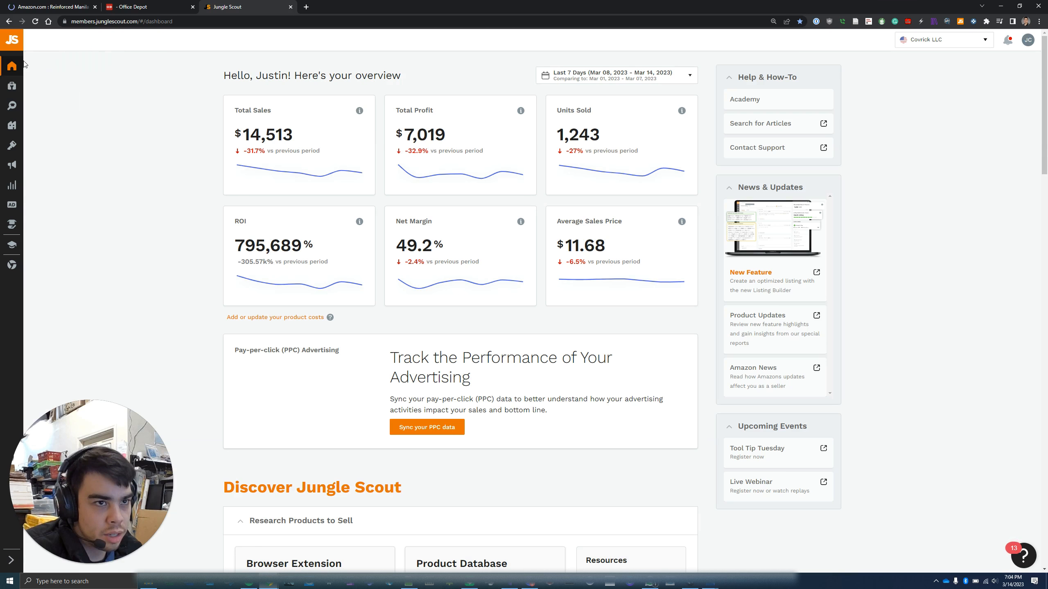
mouse_move(25, 66)
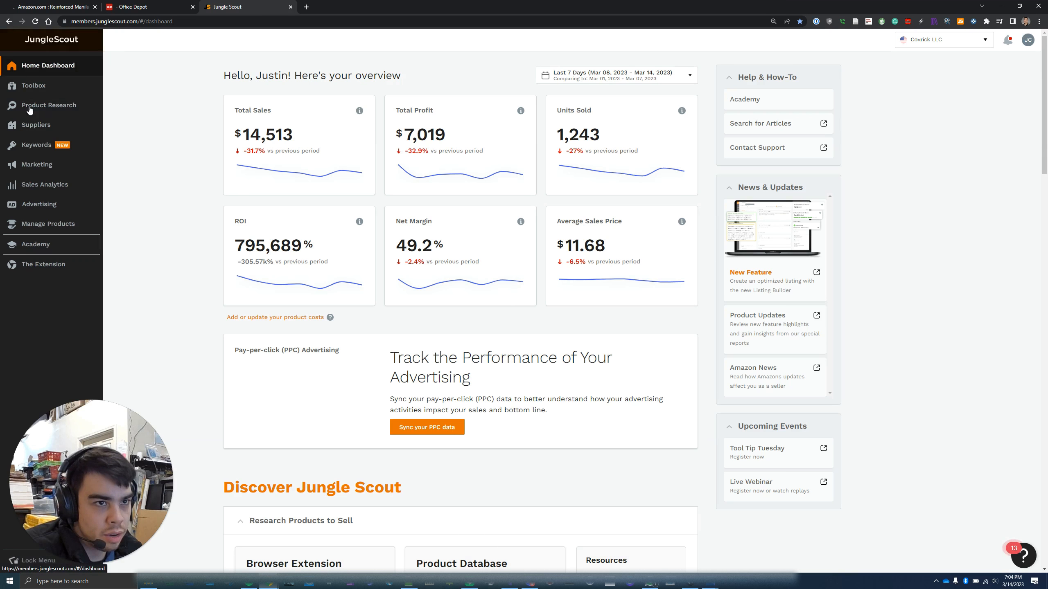
click(95, 108)
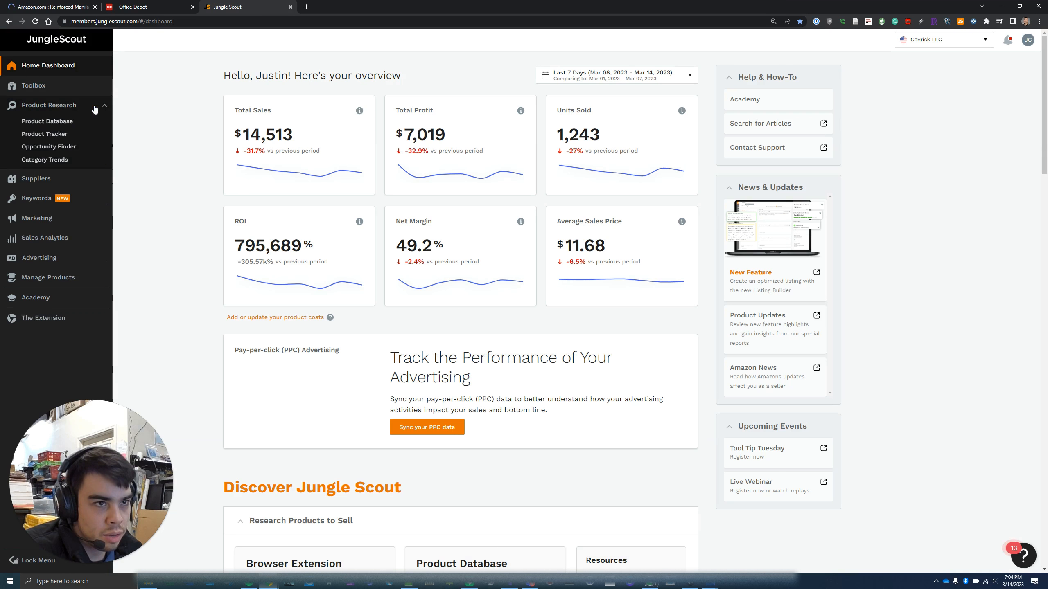
click(59, 125)
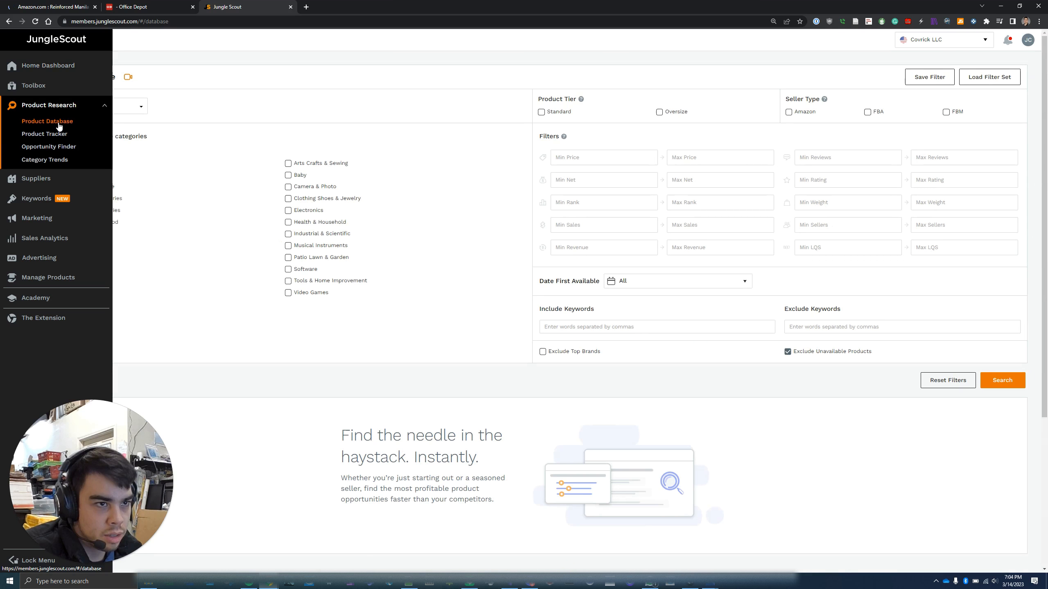
click(38, 202)
click(52, 161)
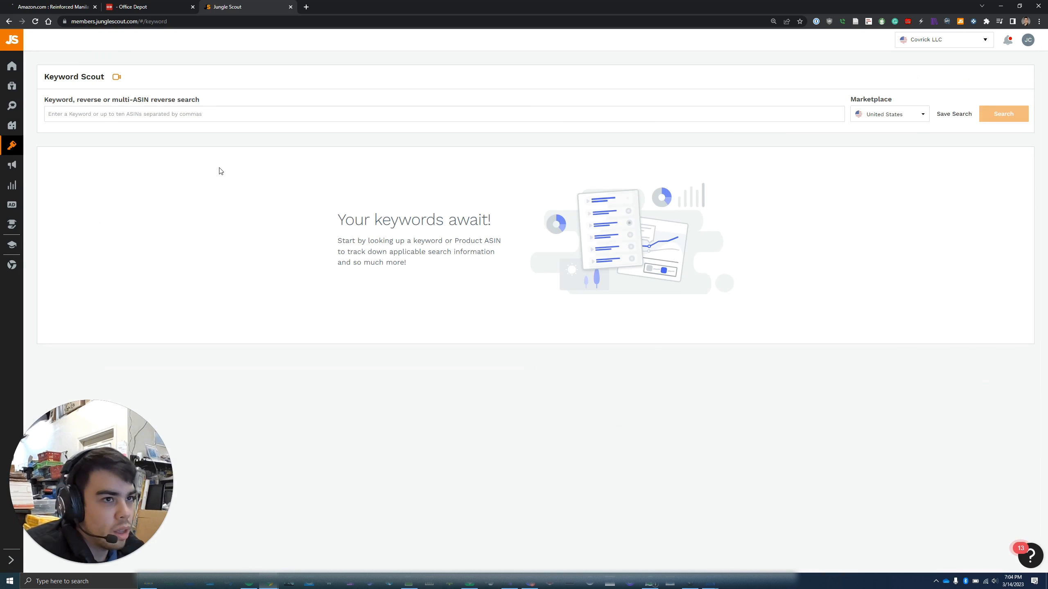
Move the Amazon tab to sit after the Office Depot tab
click(148, 6)
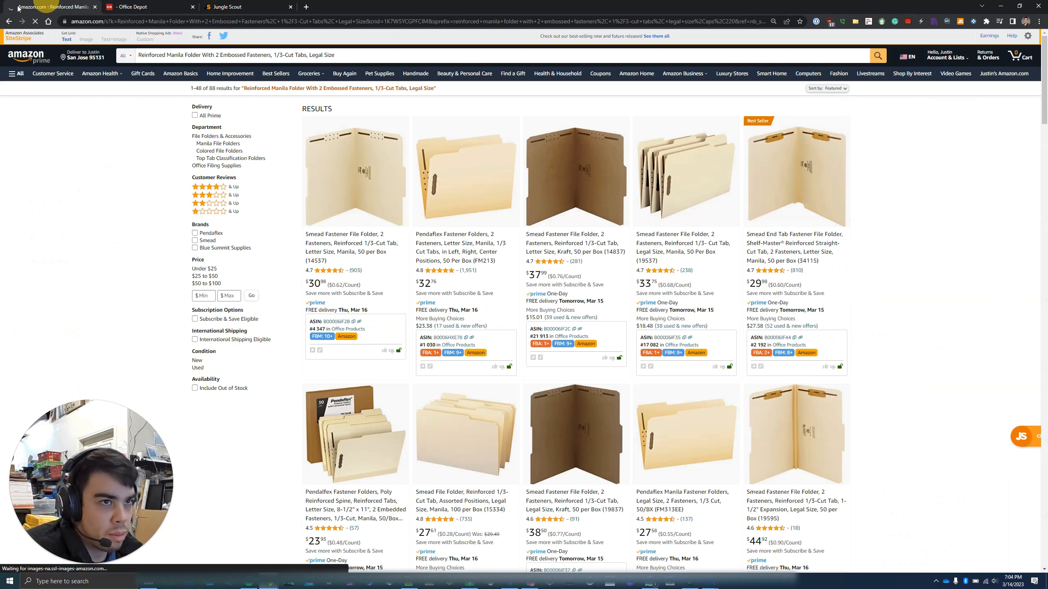
drag(83, 6, 157, 4)
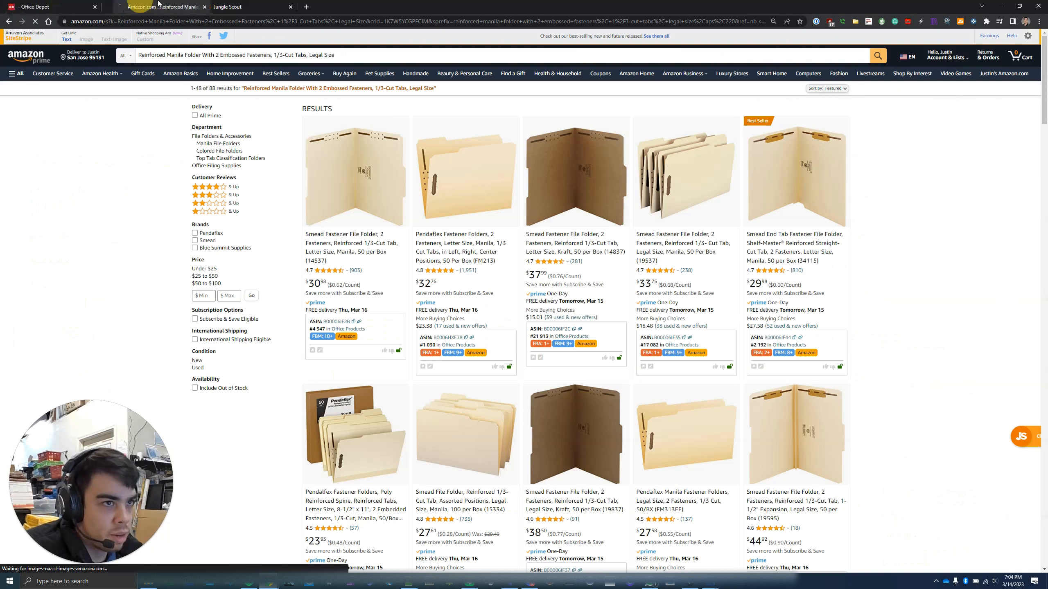
click(28, 6)
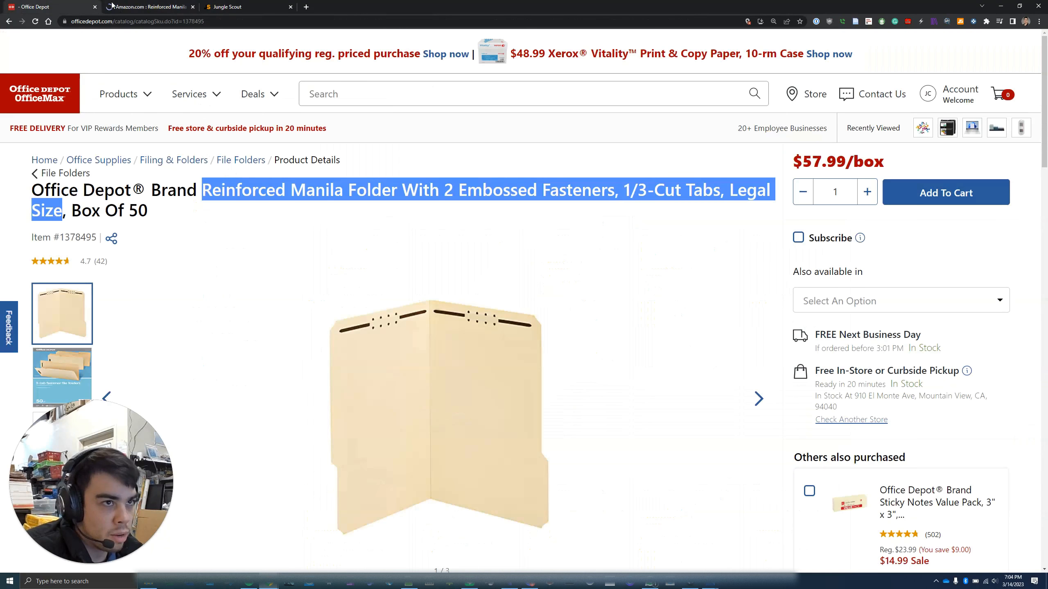
click(113, 6)
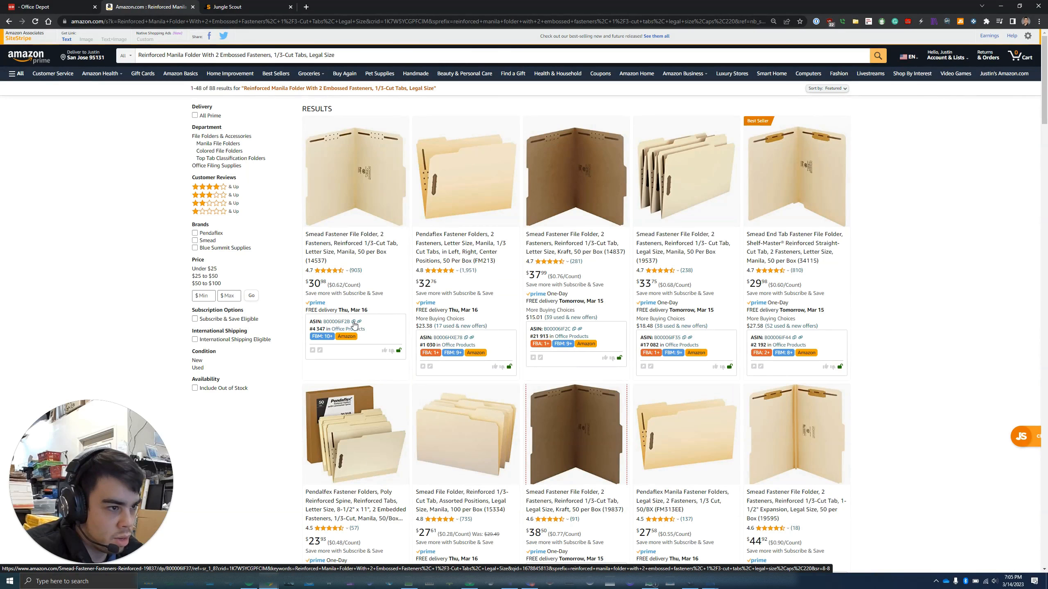
Paste ASIN B00006IF2B and the second Amazon result's ASIN into Keyword Scout
click(238, 4)
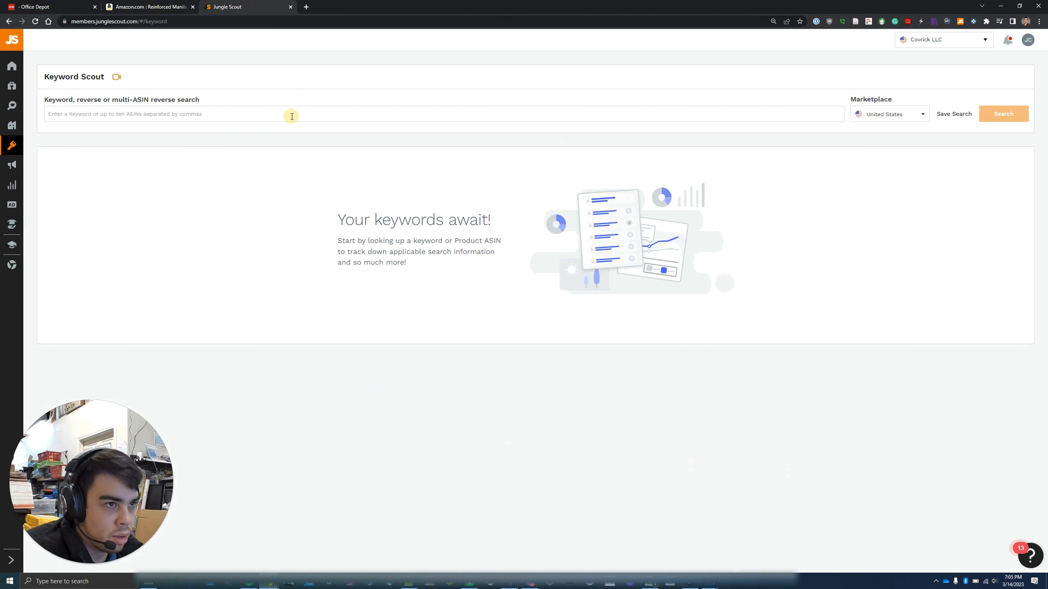
click(291, 116)
key(ctrl+v)
click(149, 6)
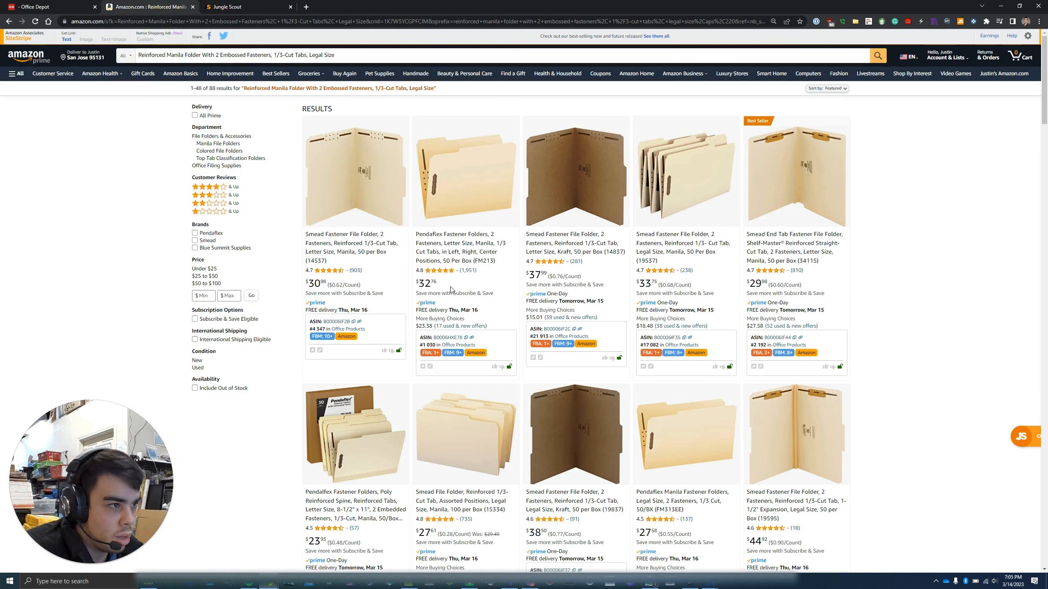
click(466, 338)
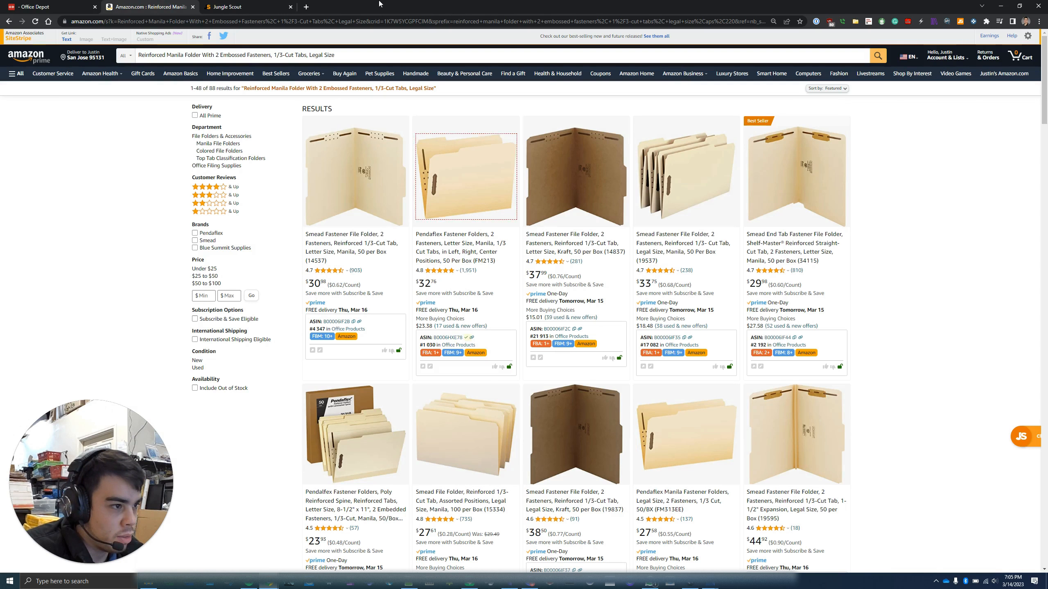
click(239, 6)
key(ctrl+v)
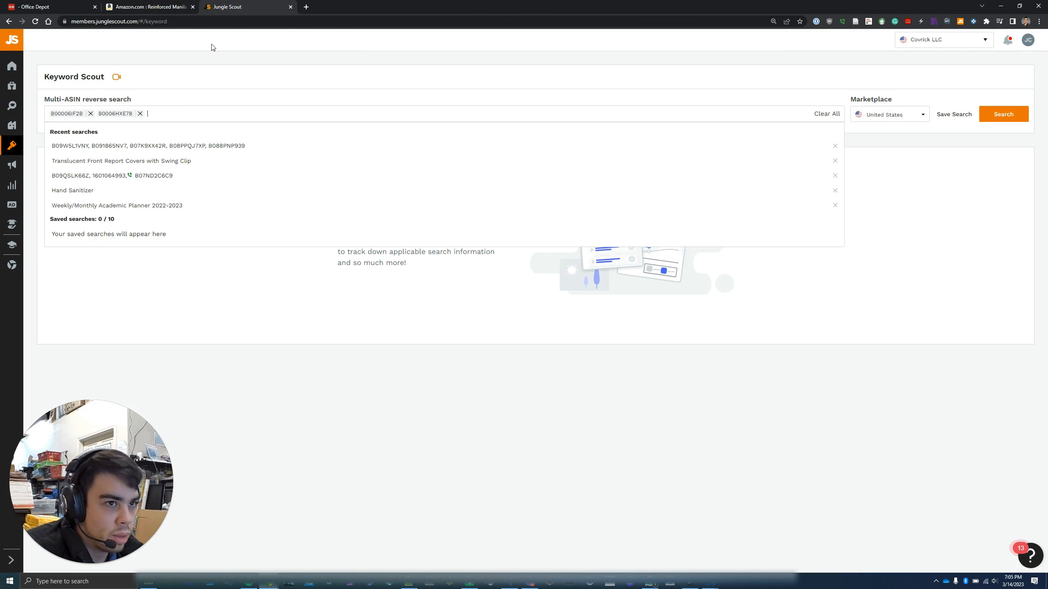
Add ASINs B0006HXE7S and B00006IF35 to the multi-ASIN reverse search
click(177, 7)
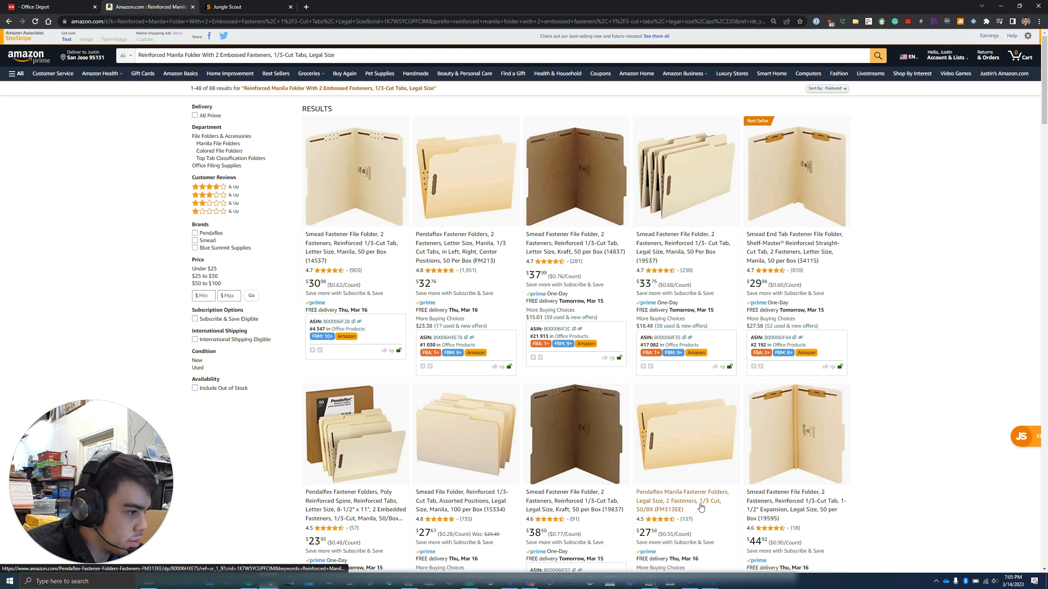
scroll(700, 506, down, 2)
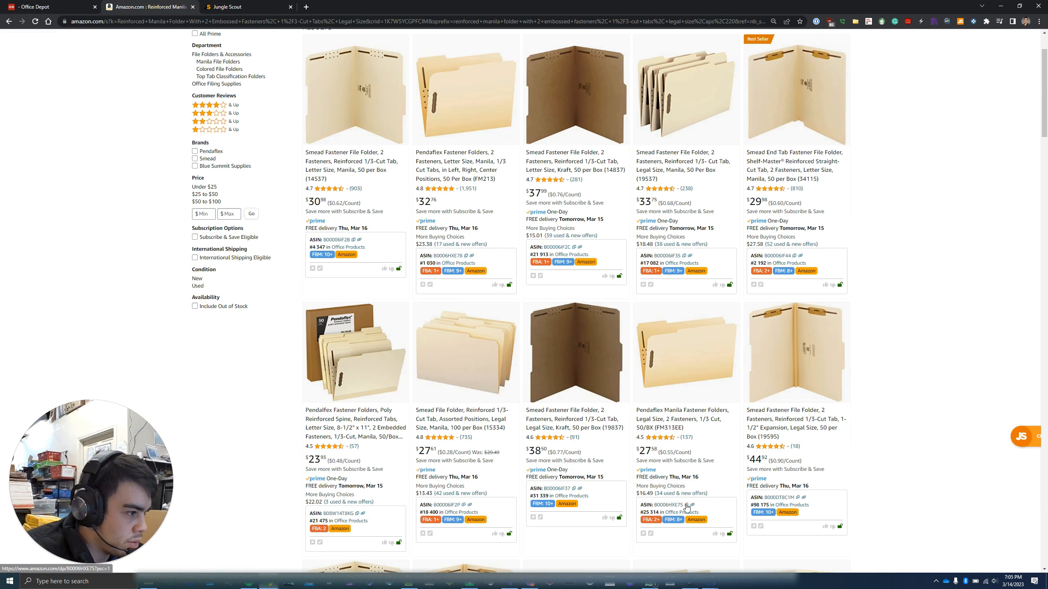
click(686, 505)
click(231, 7)
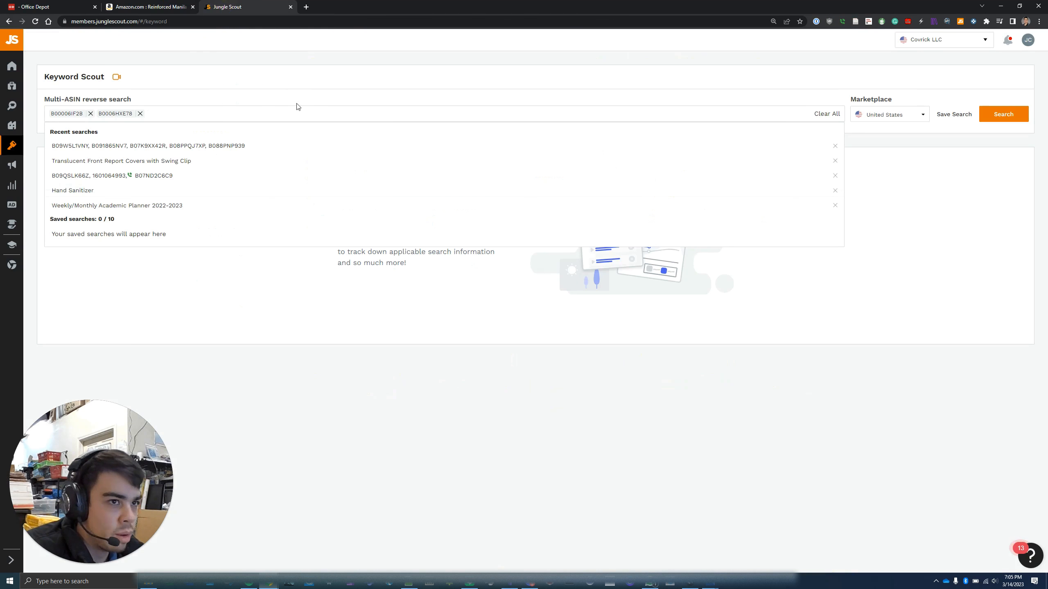
key(ctrl+v)
click(150, 7)
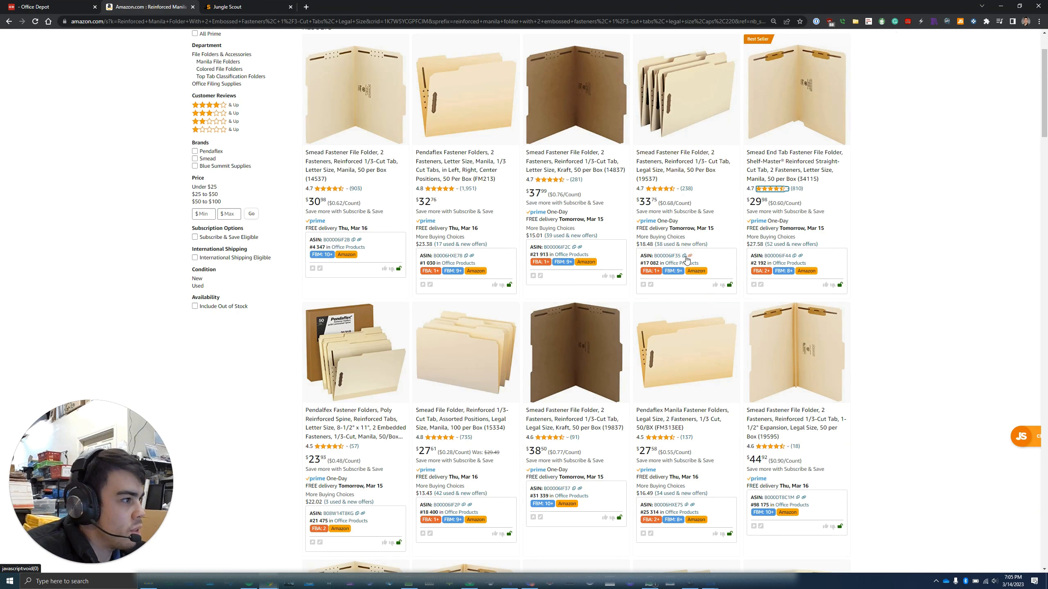
click(227, 7)
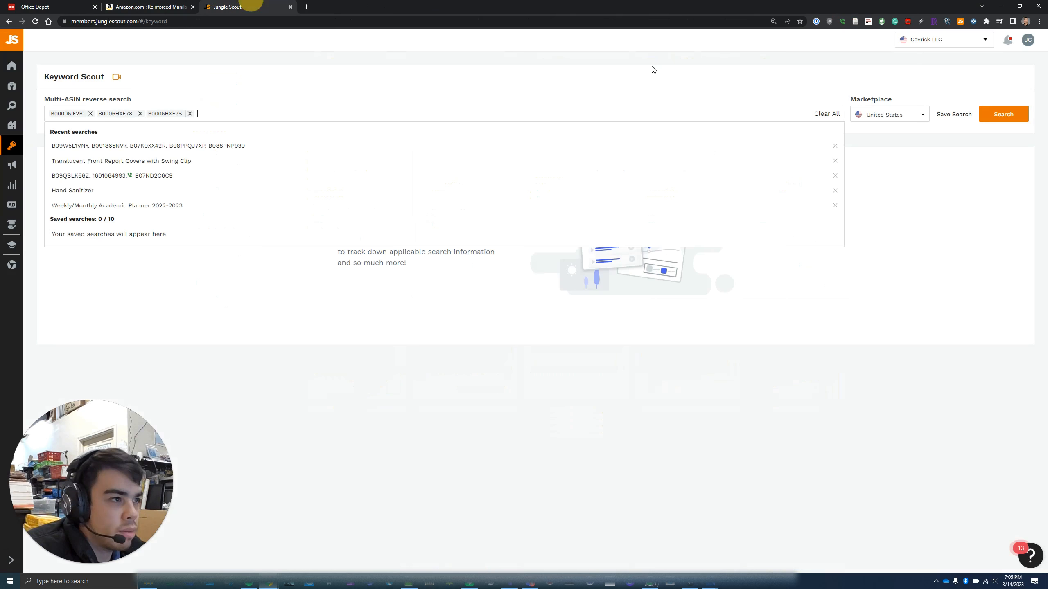
click(654, 114)
key(ctrl+v)
Add the heavy-duty Smead folder's ASIN B0065CCAU0 as the fifth ASIN
click(179, 4)
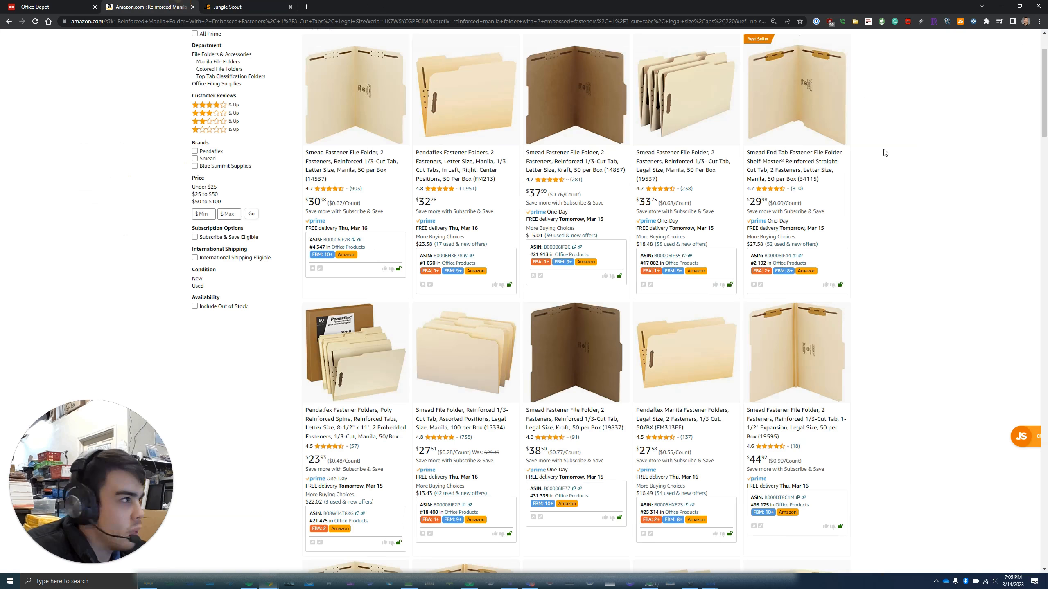
scroll(948, 316, down, 4)
scroll(947, 316, down, 2)
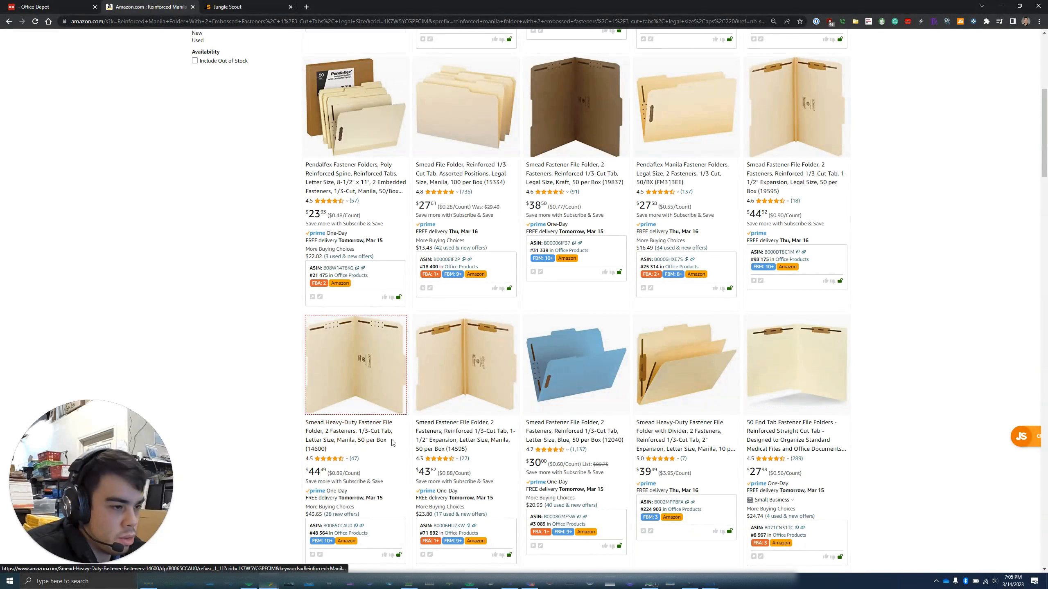
click(357, 526)
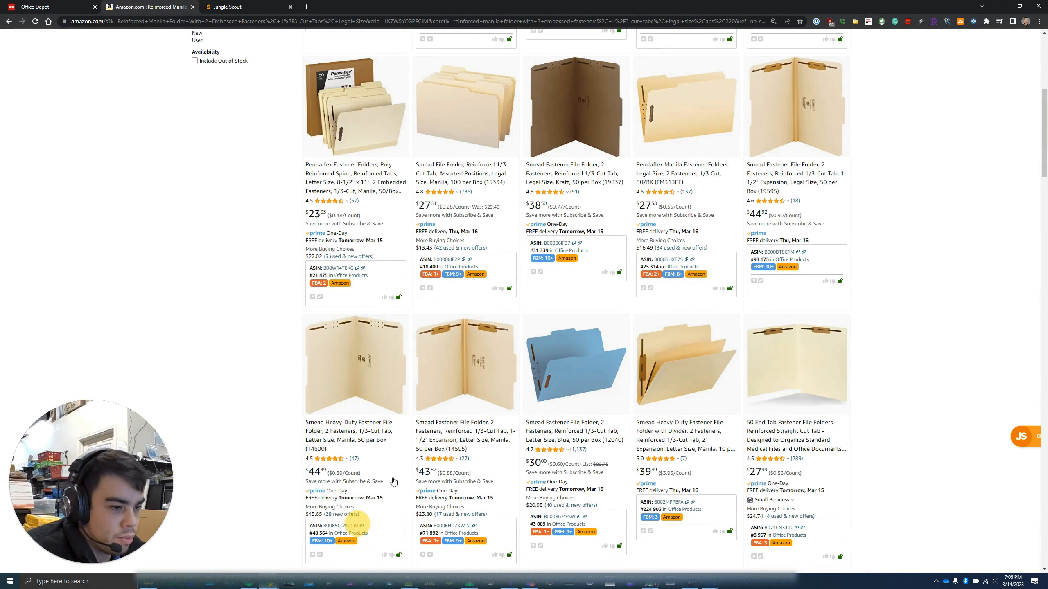
click(239, 6)
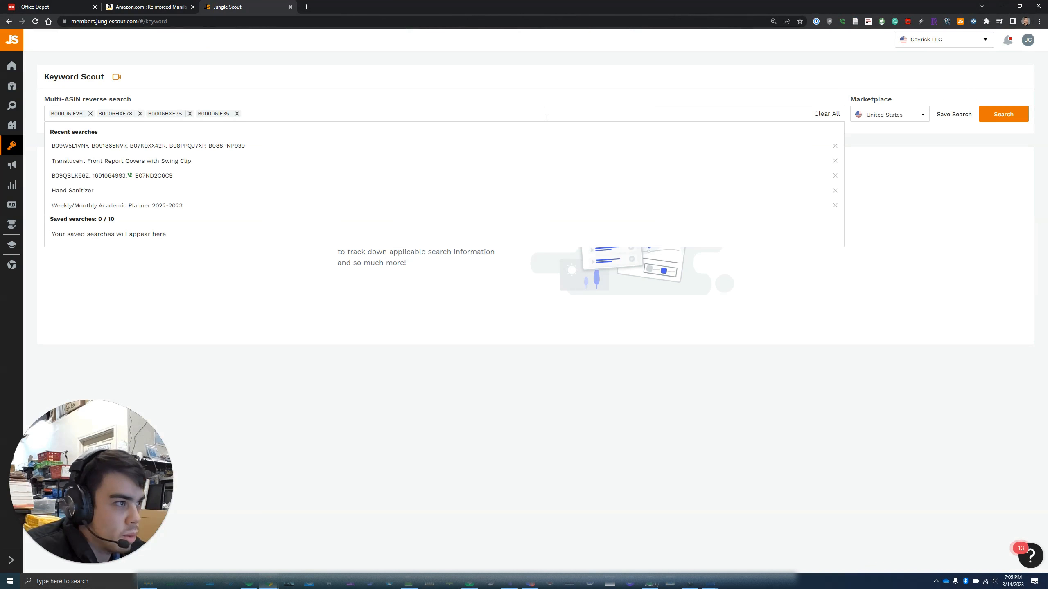
key(ctrl+v)
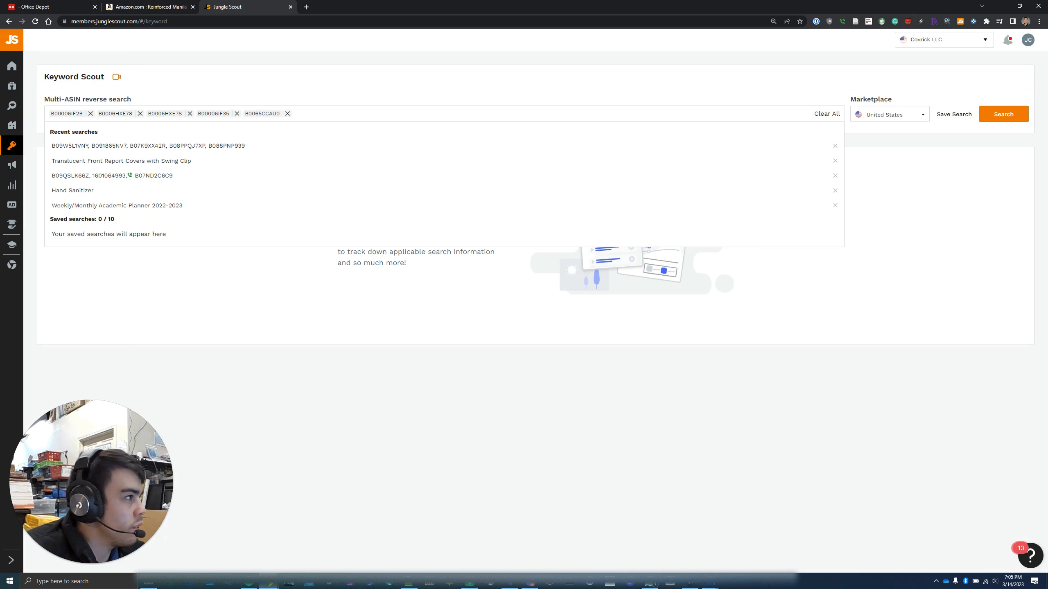
click(989, 186)
Run the five-ASIN reverse search and review the 846 keywords, led by 'file folders'
click(1003, 115)
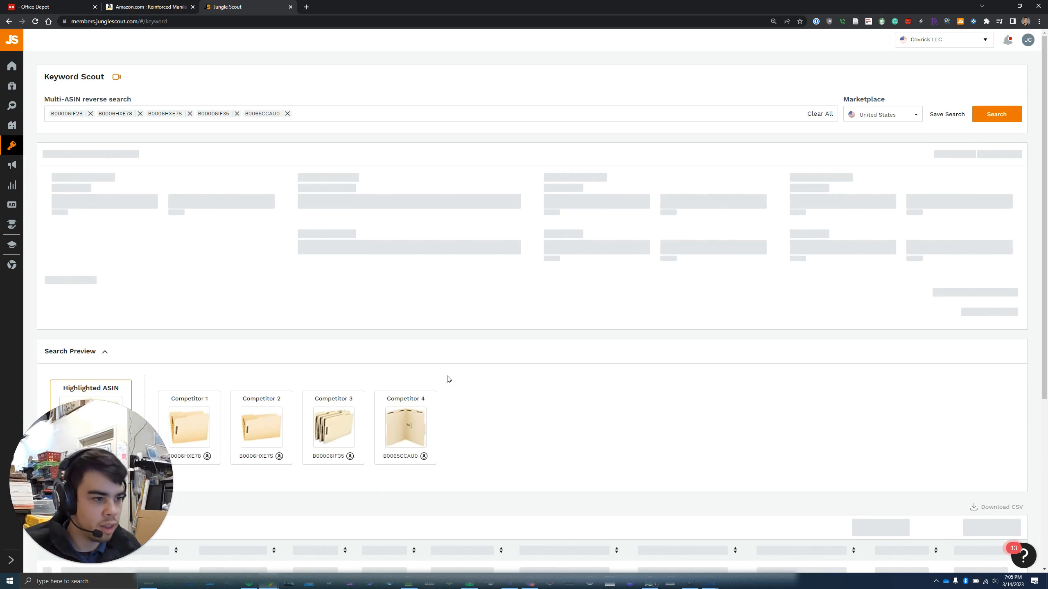
click(161, 6)
scroll(377, 362, up, 8)
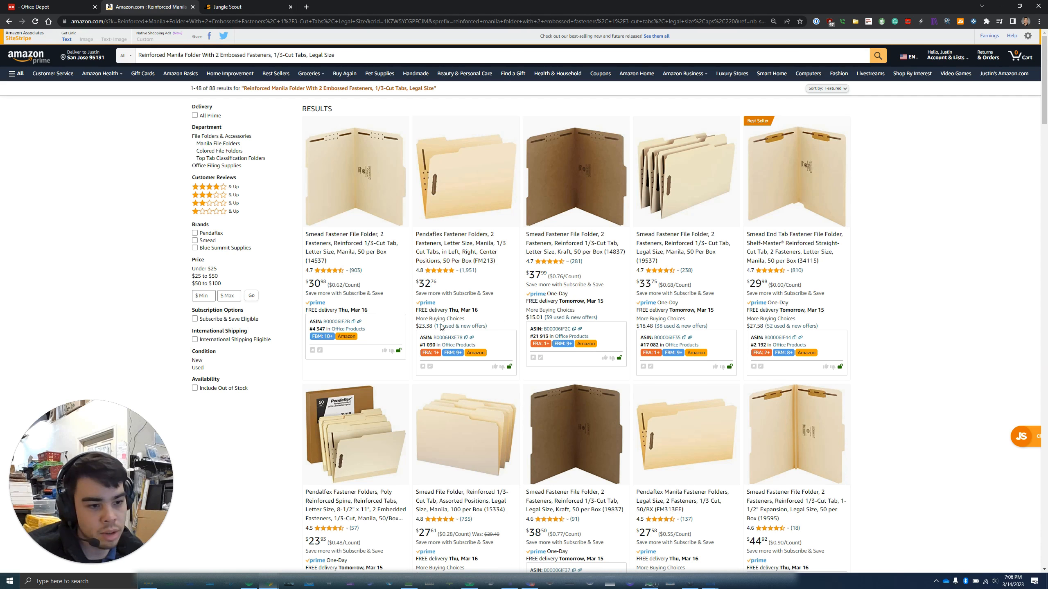
click(270, 5)
scroll(324, 226, down, 4)
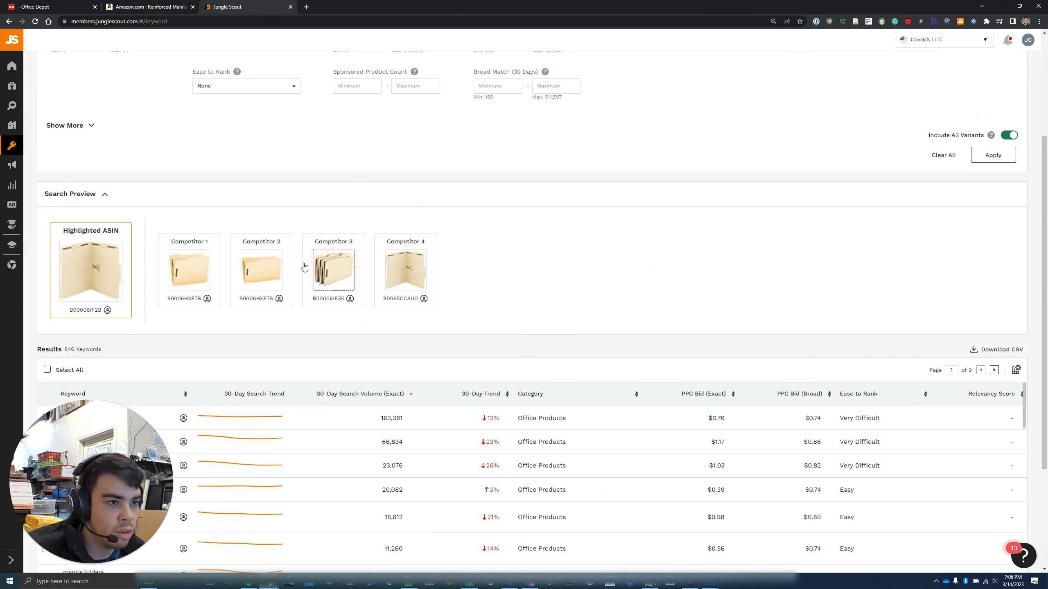
scroll(637, 254, down, 2)
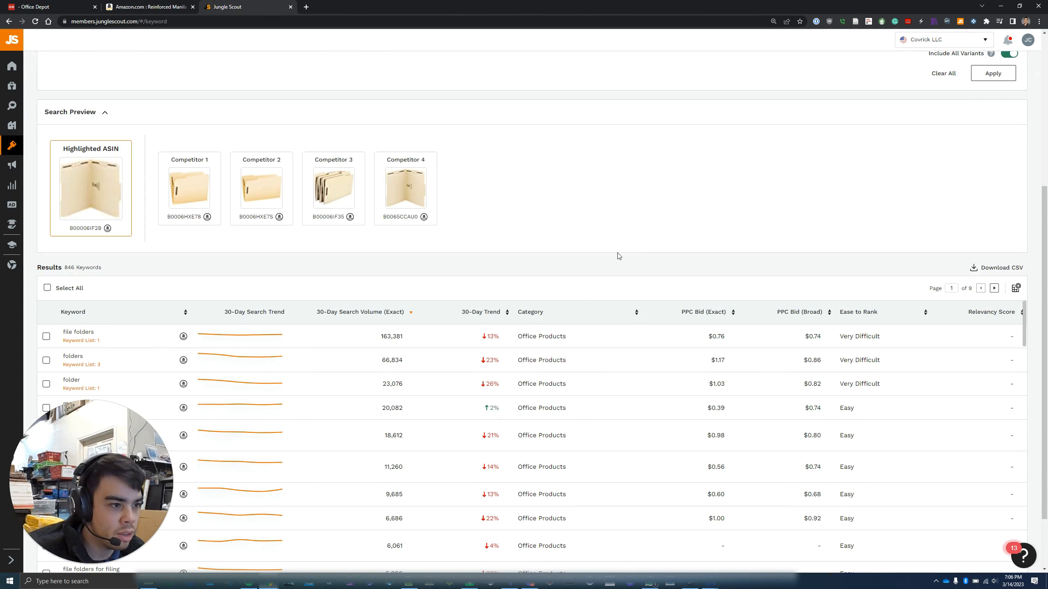
scroll(384, 402, down, 15)
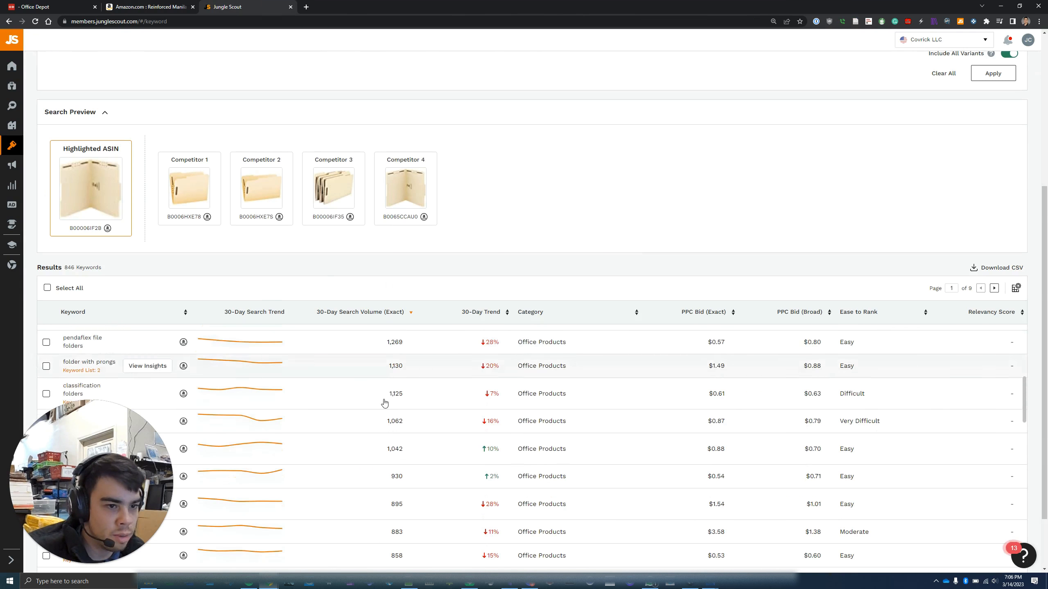
scroll(244, 399, down, 3)
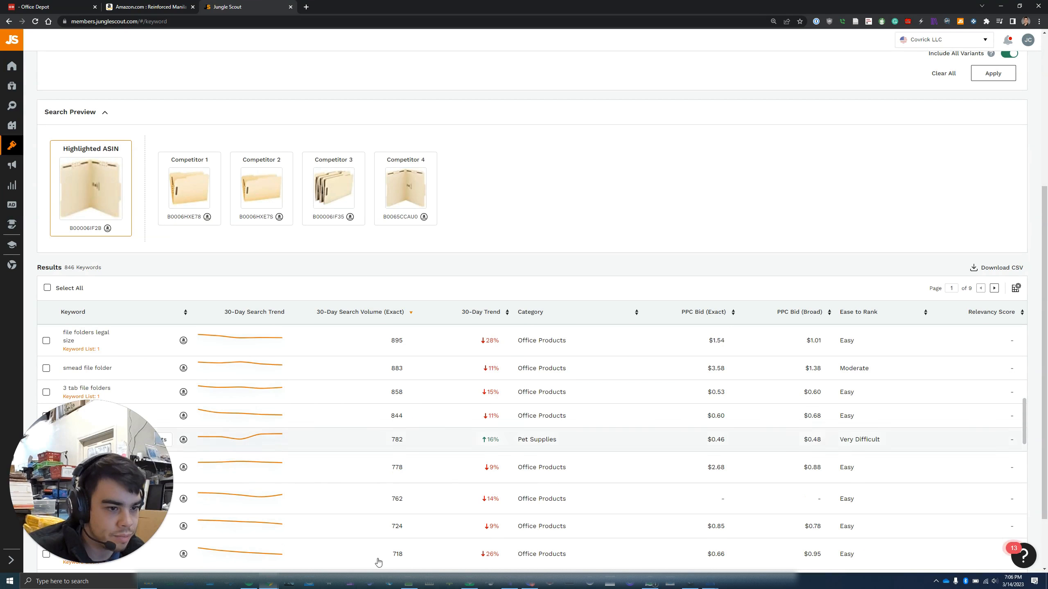
scroll(464, 458, up, 18)
scroll(735, 160, up, 6)
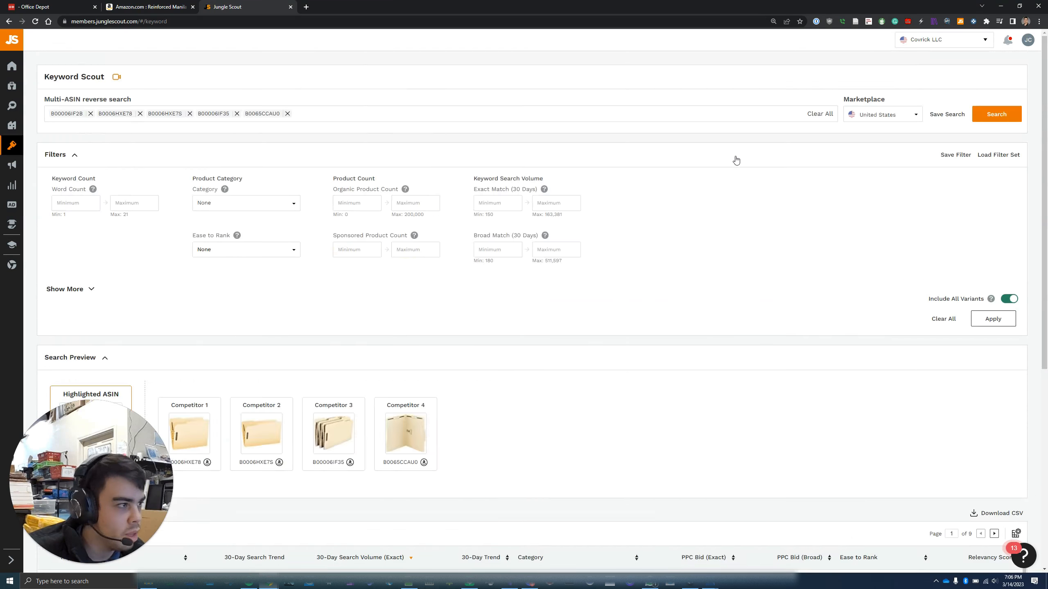
Apply a 500 minimum Exact Match (30 Days) filter, narrowing results to 47 keywords
click(481, 202)
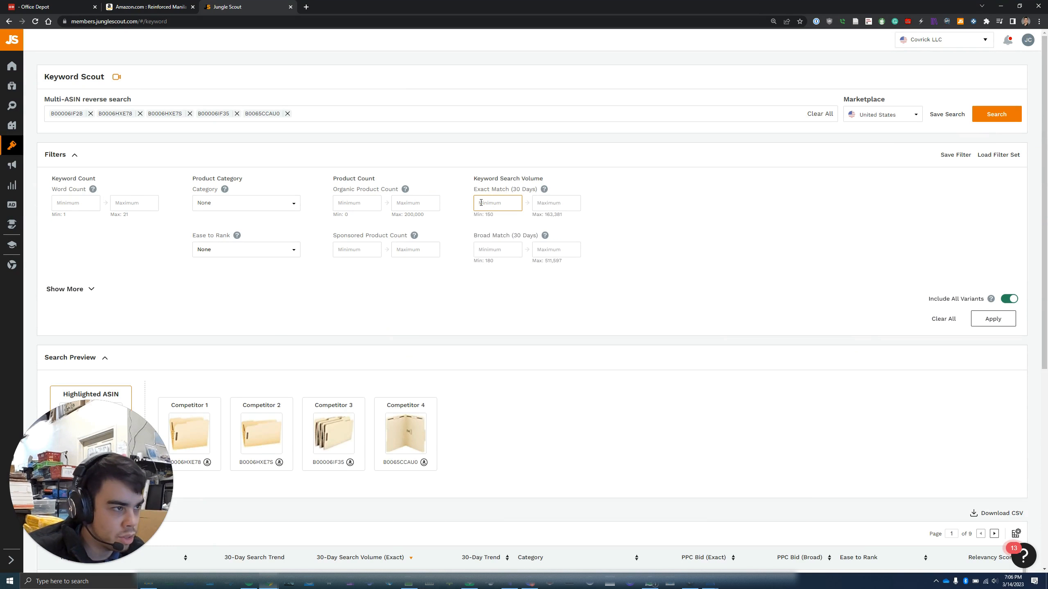
text(500)
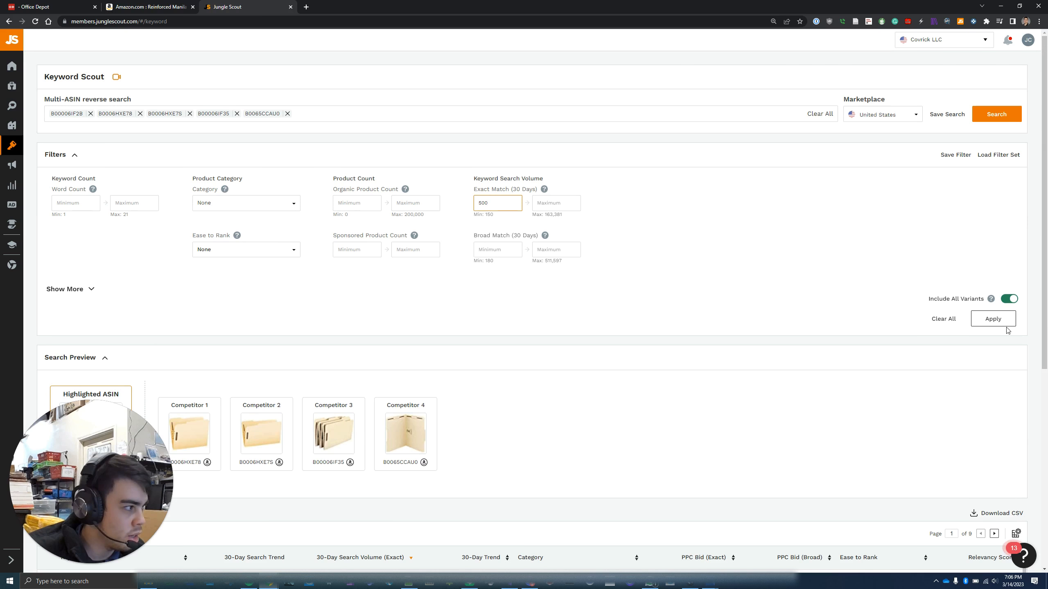
click(999, 320)
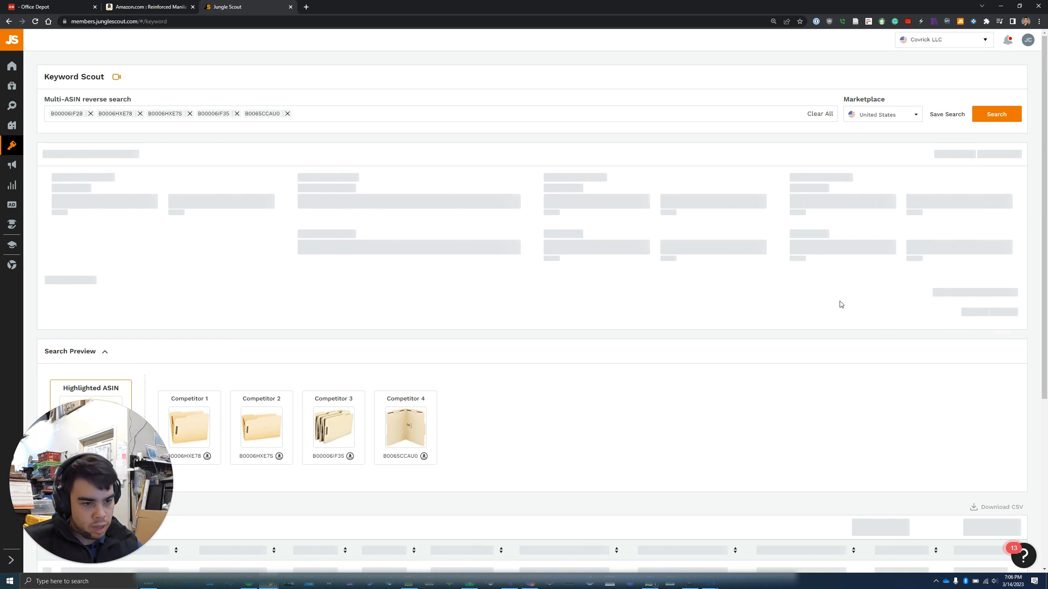
scroll(765, 331, down, 5)
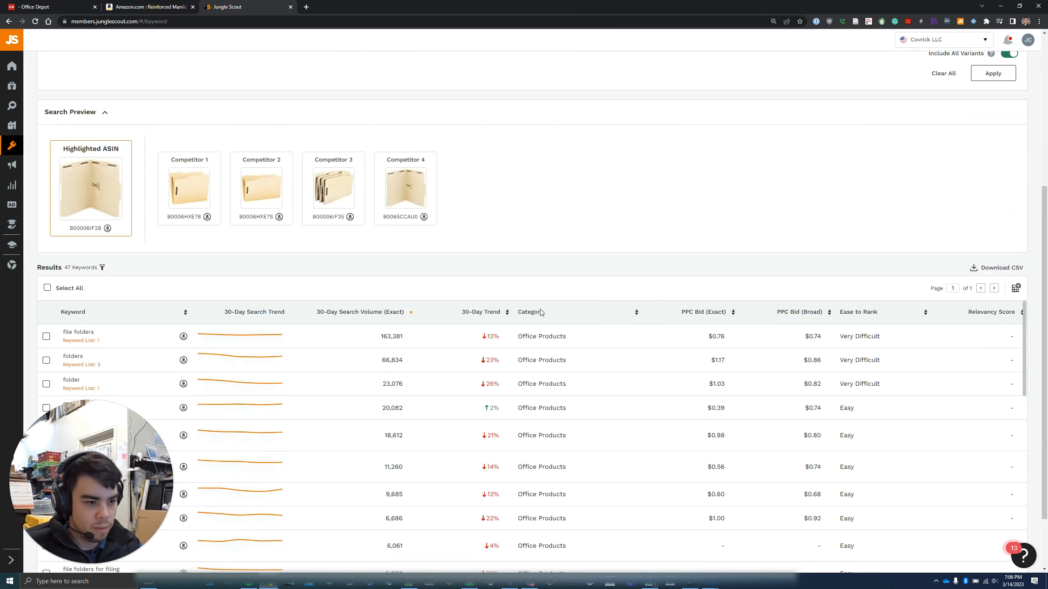
scroll(521, 277, down, 2)
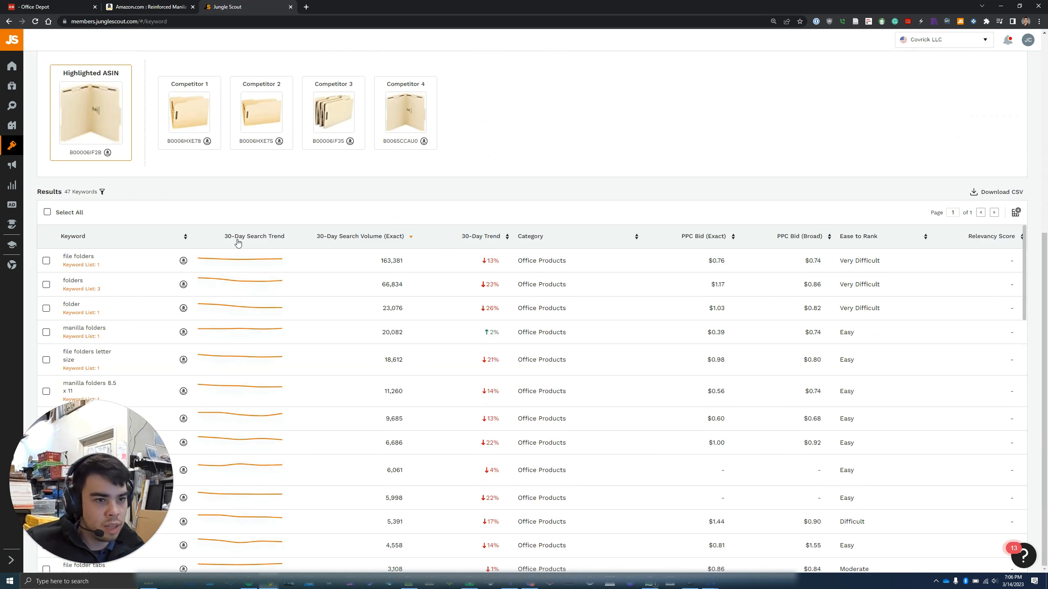
scroll(222, 289, down, 10)
scroll(83, 293, down, 10)
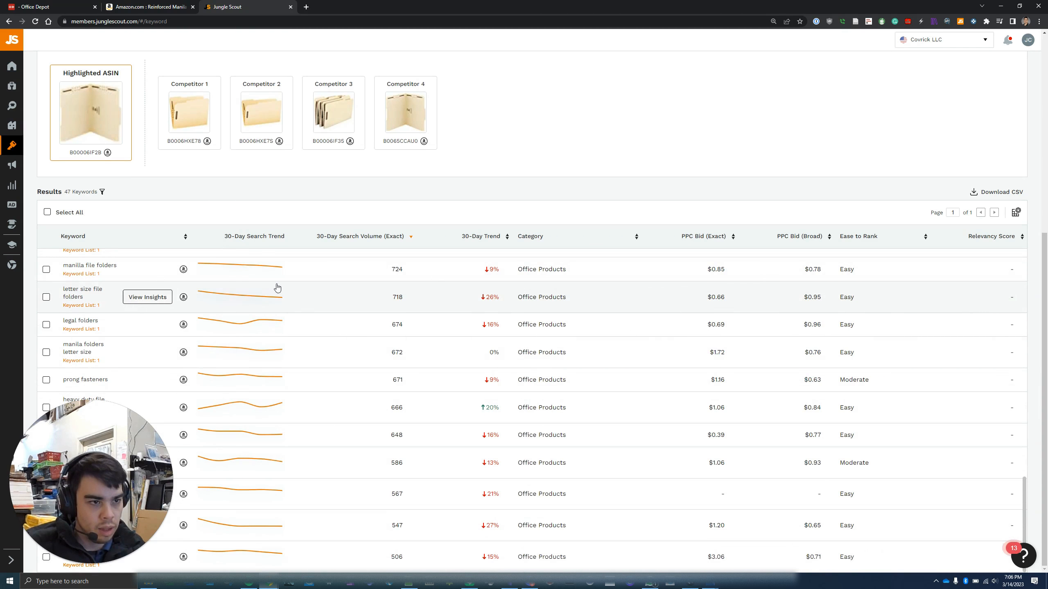
scroll(413, 337, up, 12)
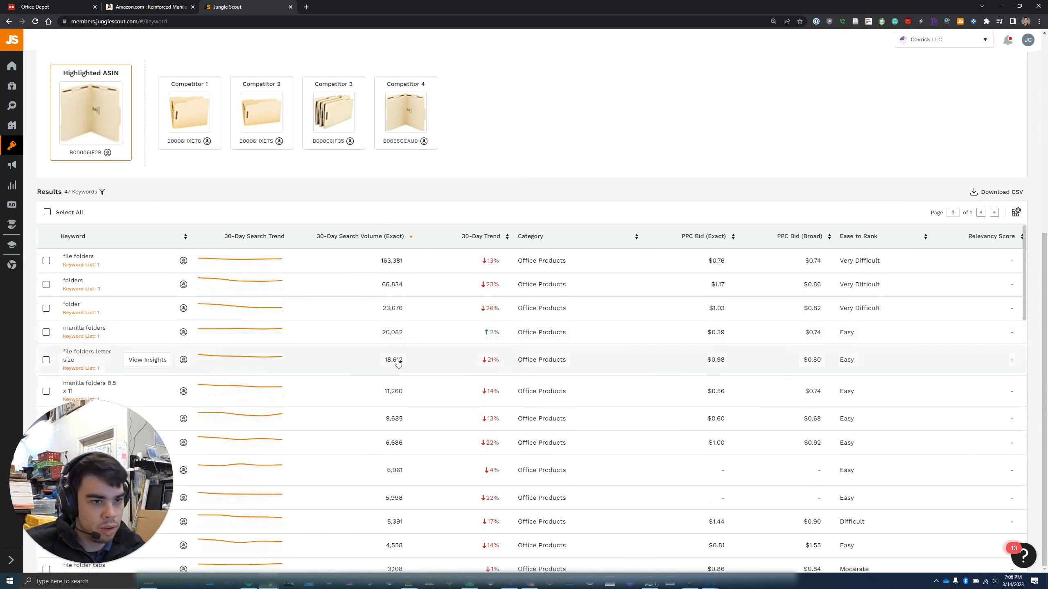
scroll(557, 273, down, 3)
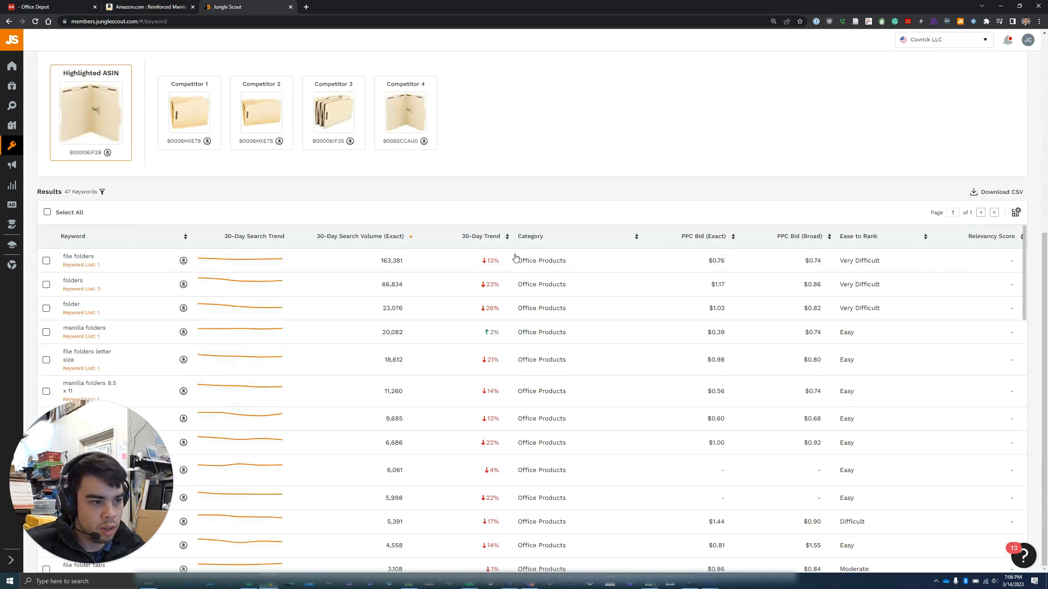
Save all 47 keywords to a new 'Manila Legal Folder' list, then collapse Filters
click(47, 212)
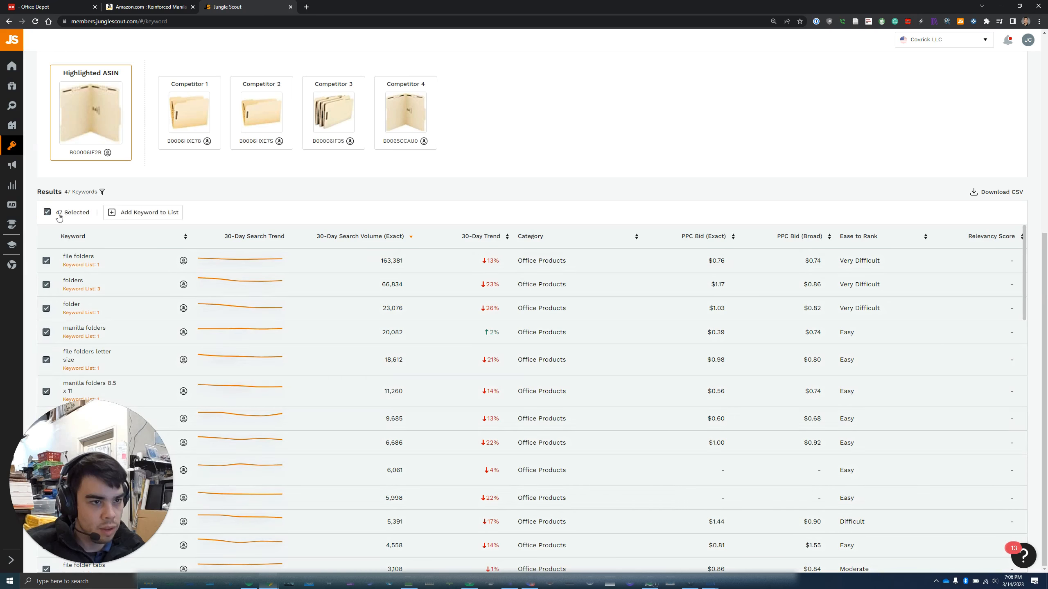
click(141, 214)
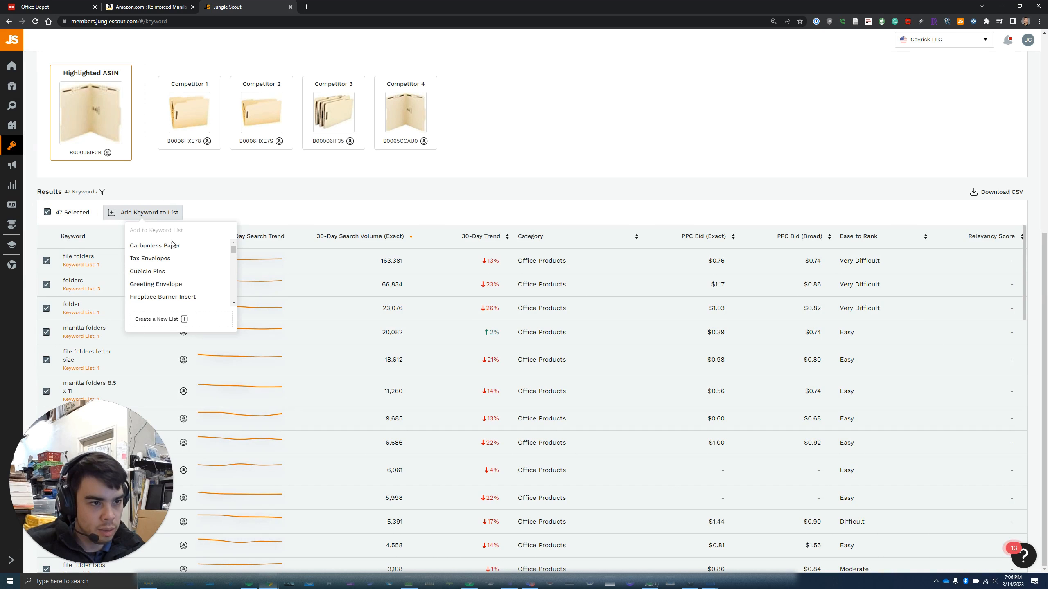
click(174, 320)
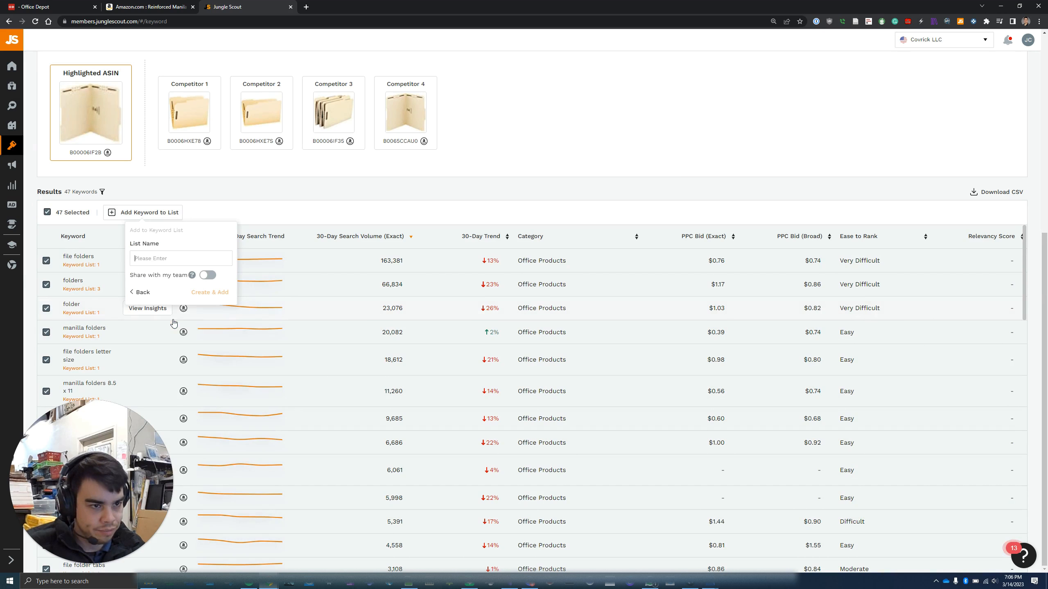
text(Manila Legal Folder)
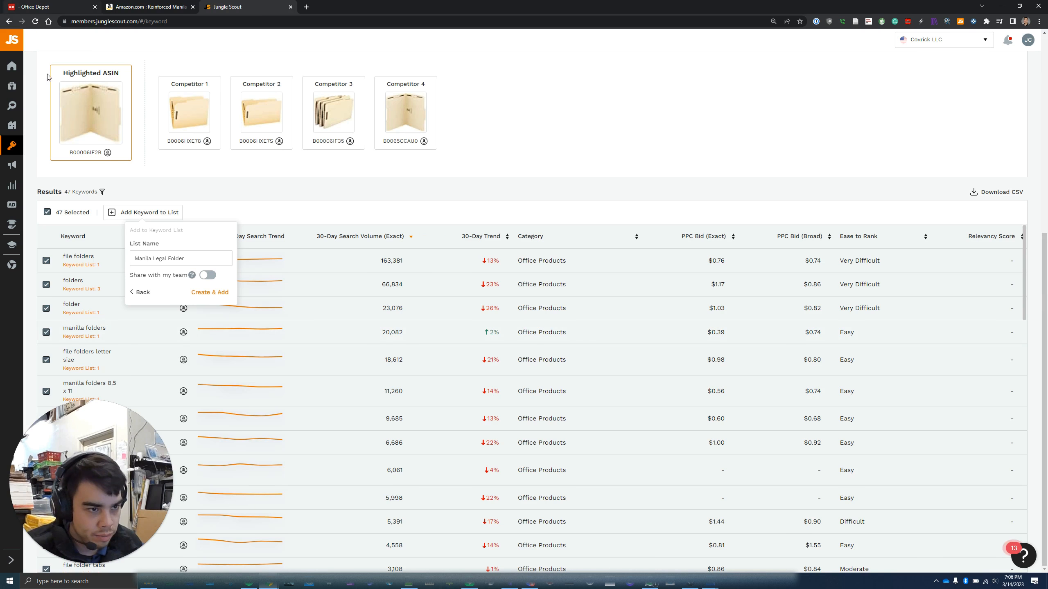
click(214, 294)
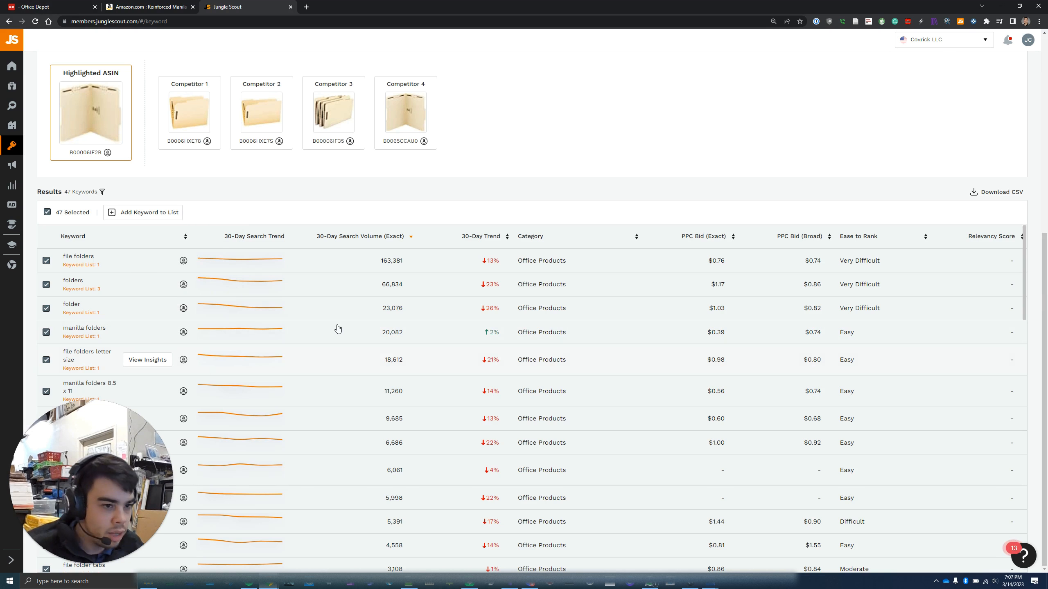
scroll(805, 171, up, 8)
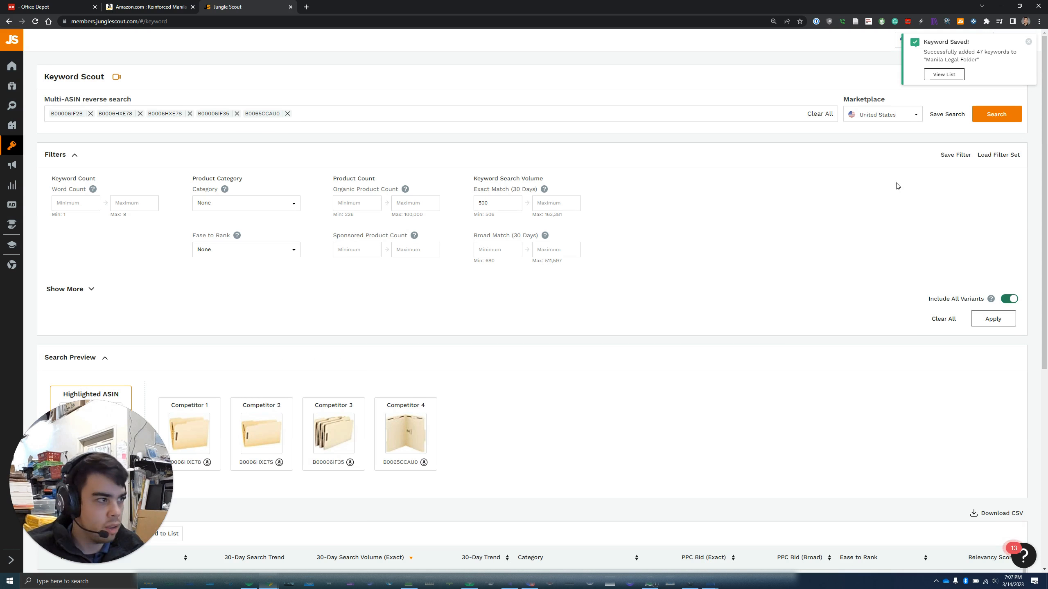
click(78, 154)
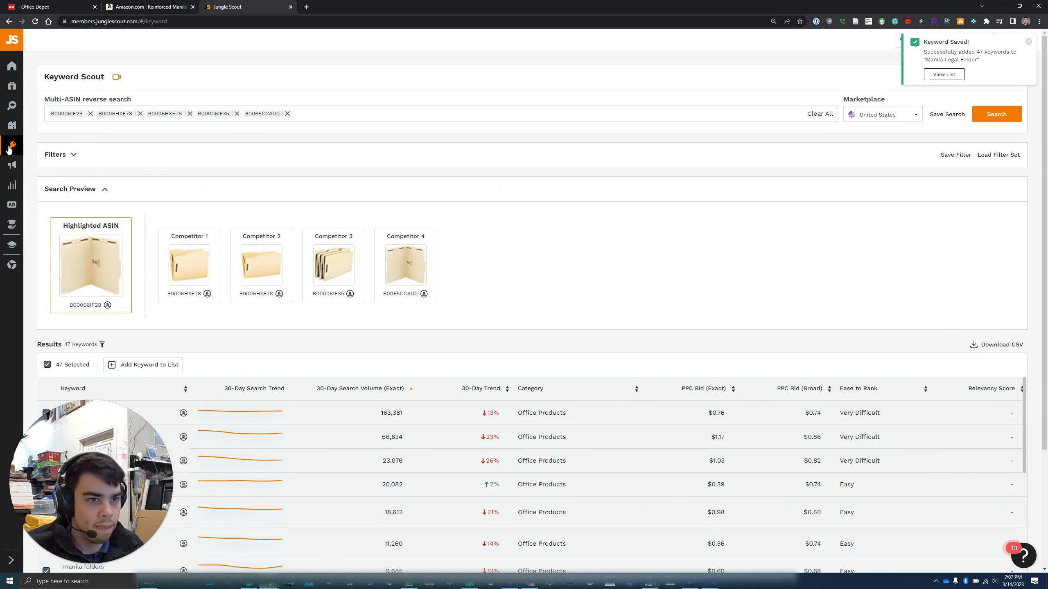
Create a new draft listing in Listing Builder and advance to keyword-list selection
mouse_move(12, 144)
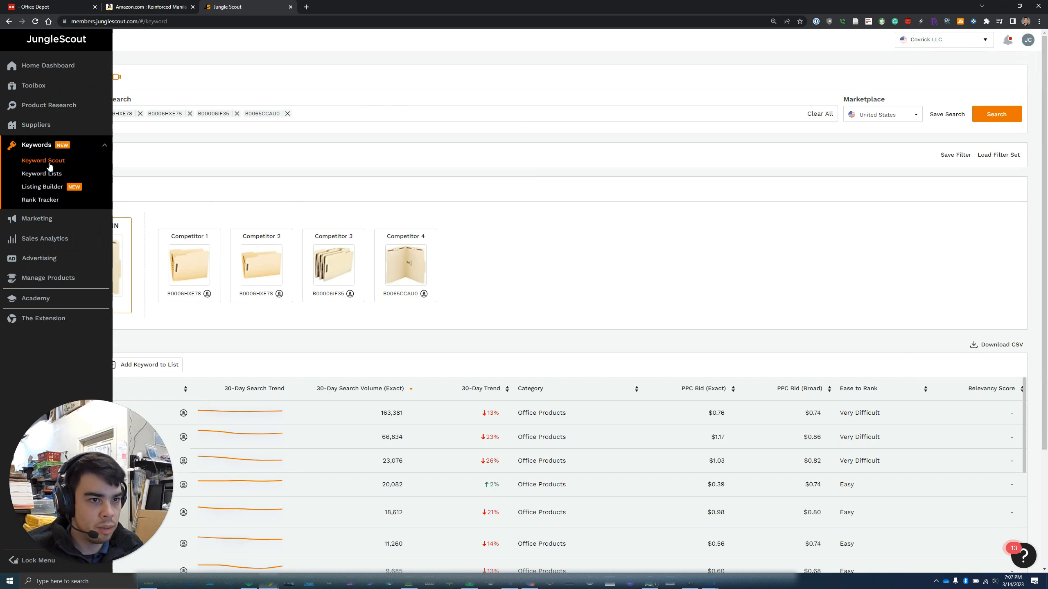
click(48, 188)
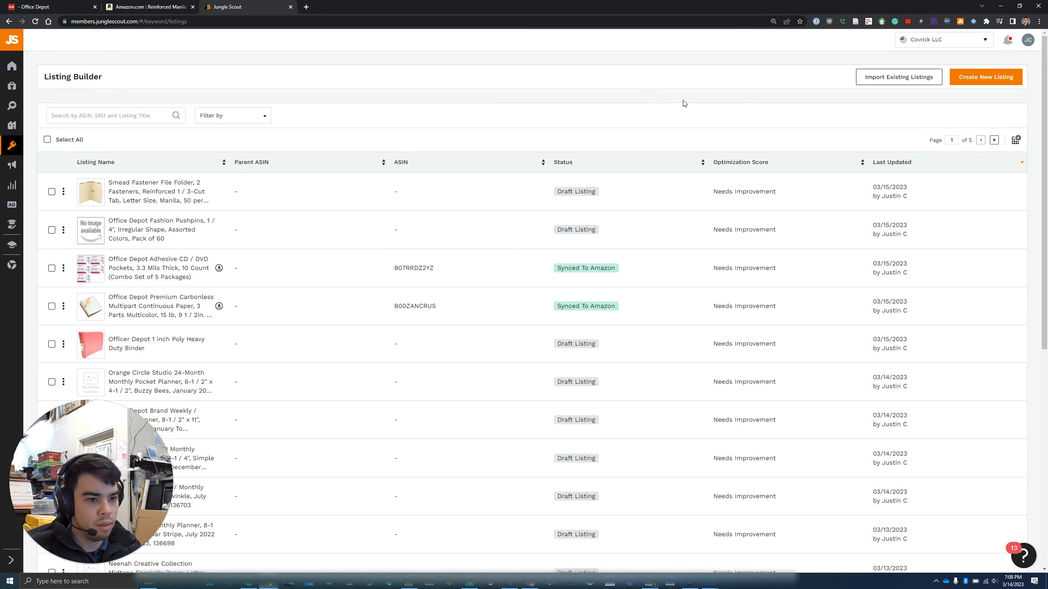
click(978, 79)
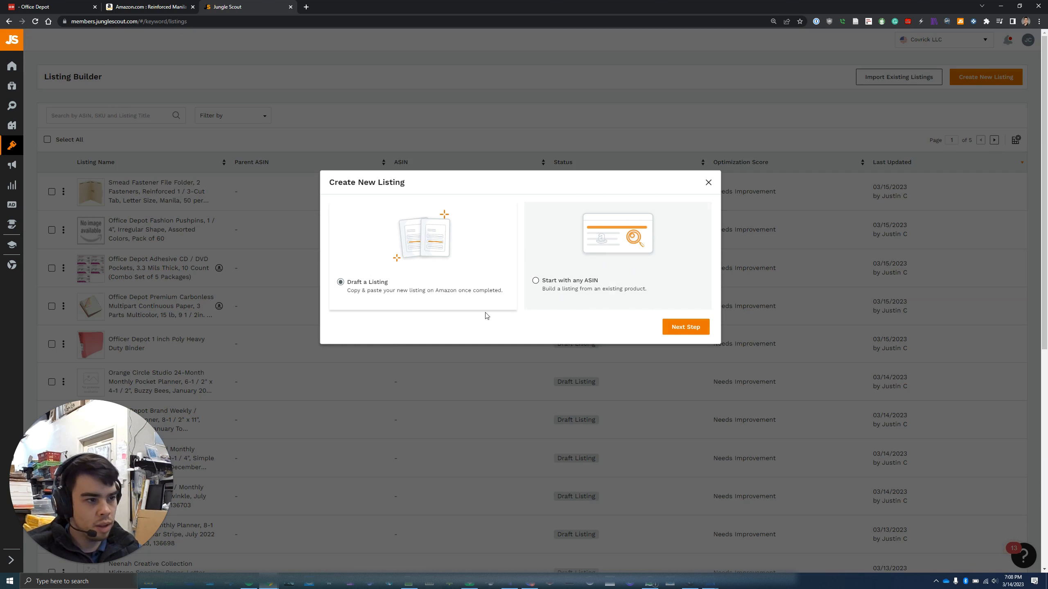
click(692, 329)
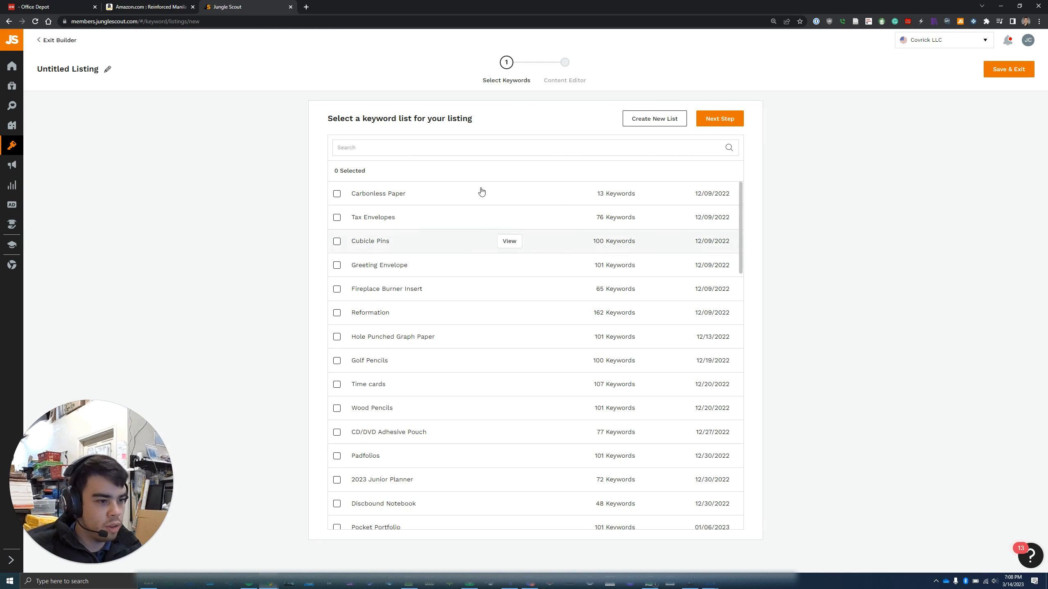
Search 'manila' and select only the Manila Legal Folder keyword list
click(460, 147)
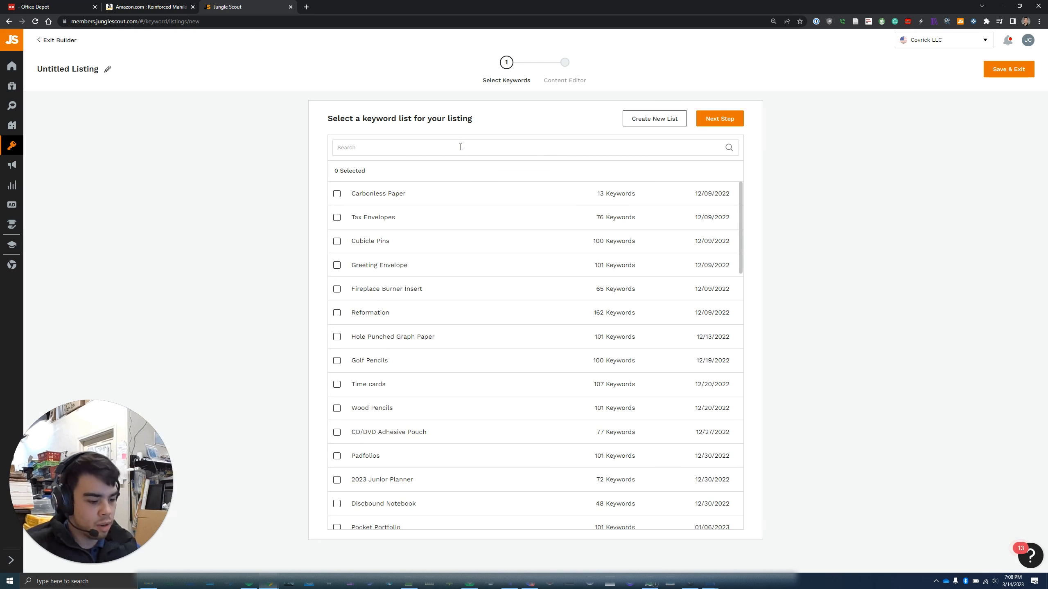
text(manila)
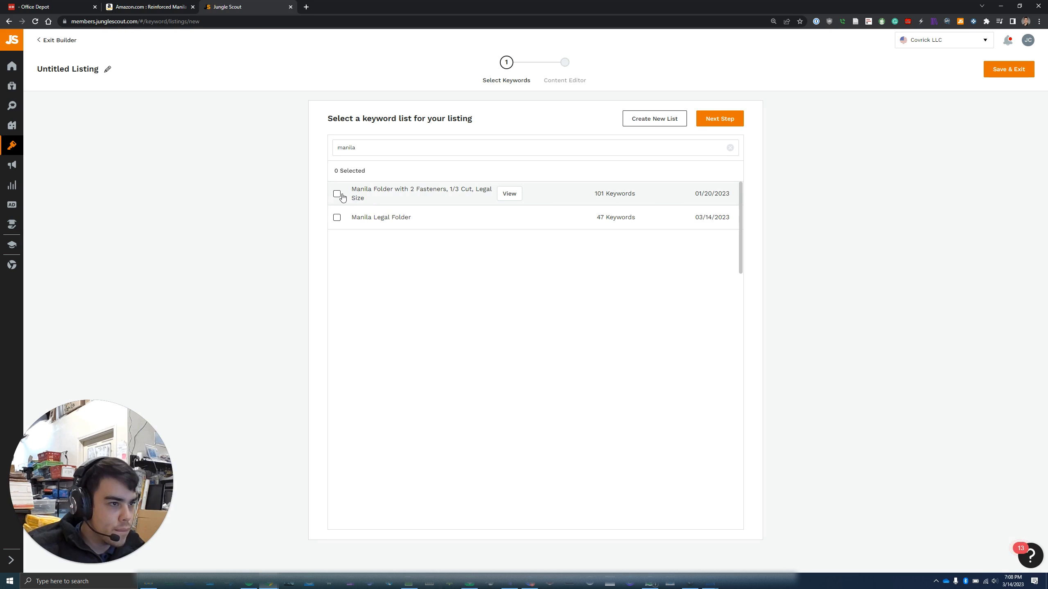
click(337, 217)
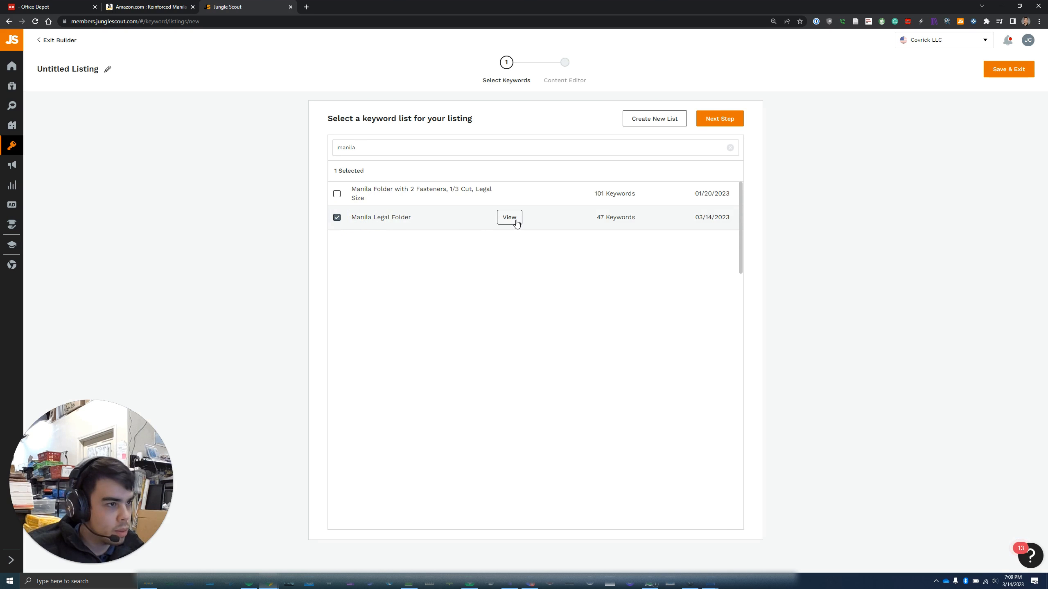
click(337, 194)
click(337, 194)
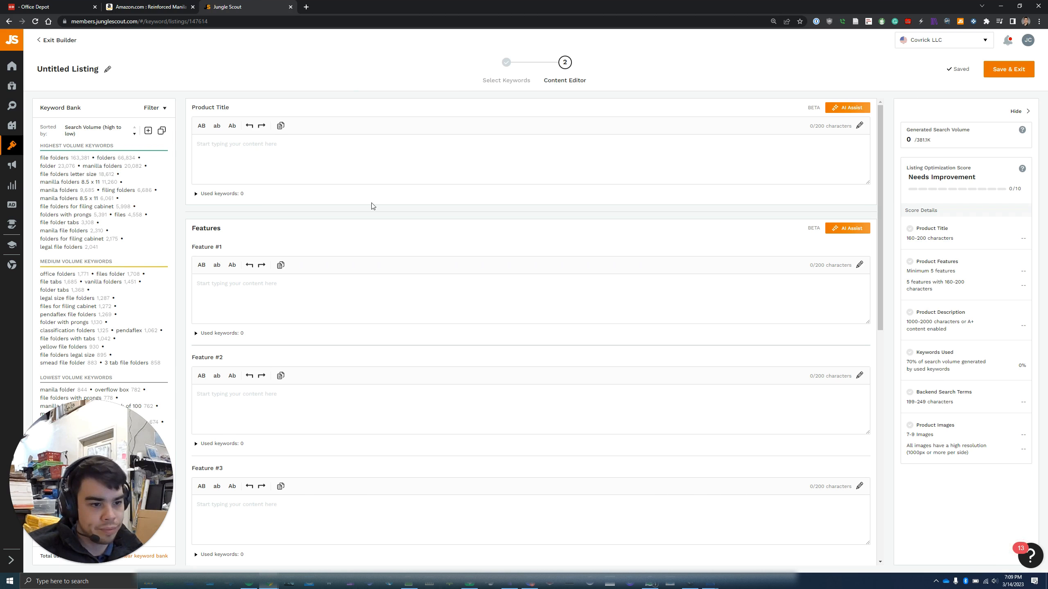
Copy the full Office Depot product title for the listing's Product Title field
click(44, 5)
click(357, 214)
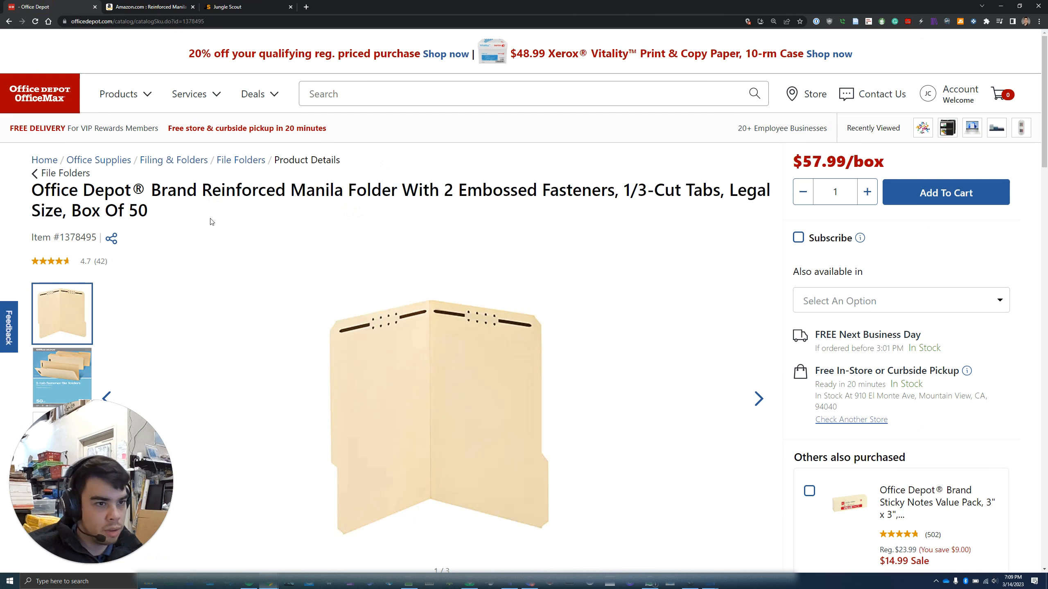
drag(156, 216, 27, 194)
right_click(64, 197)
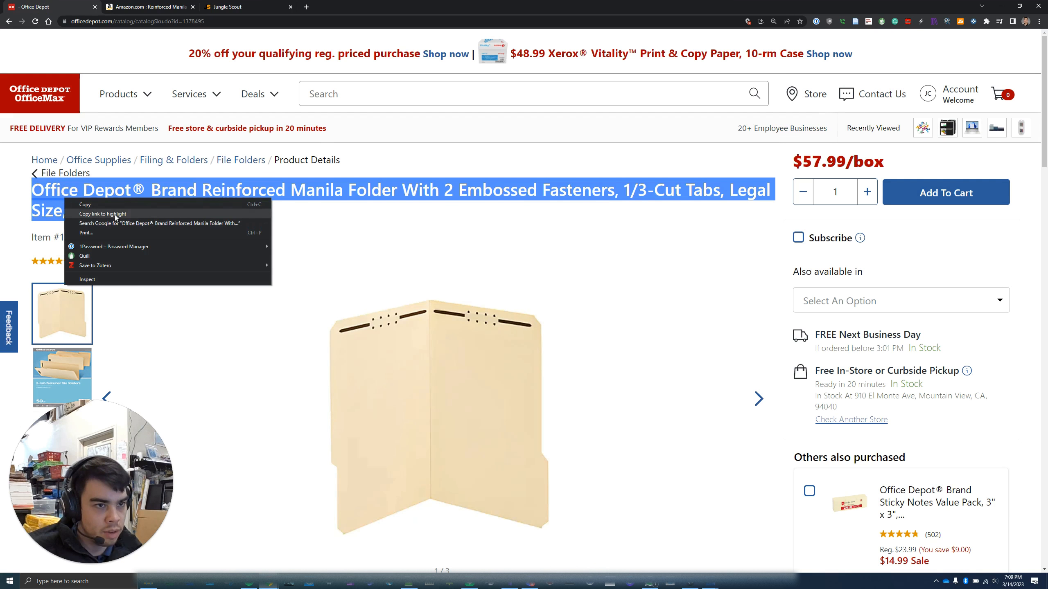
click(110, 205)
click(227, 6)
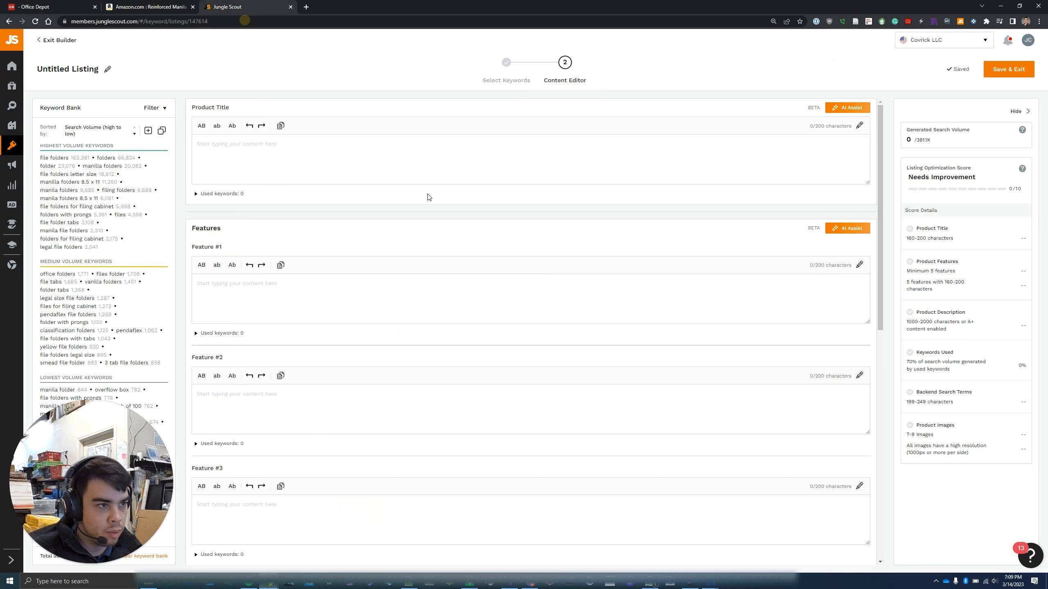
right_click(399, 155)
Paste the folder title, delete '® Brand', and request an AI Assist title suggestion
click(426, 216)
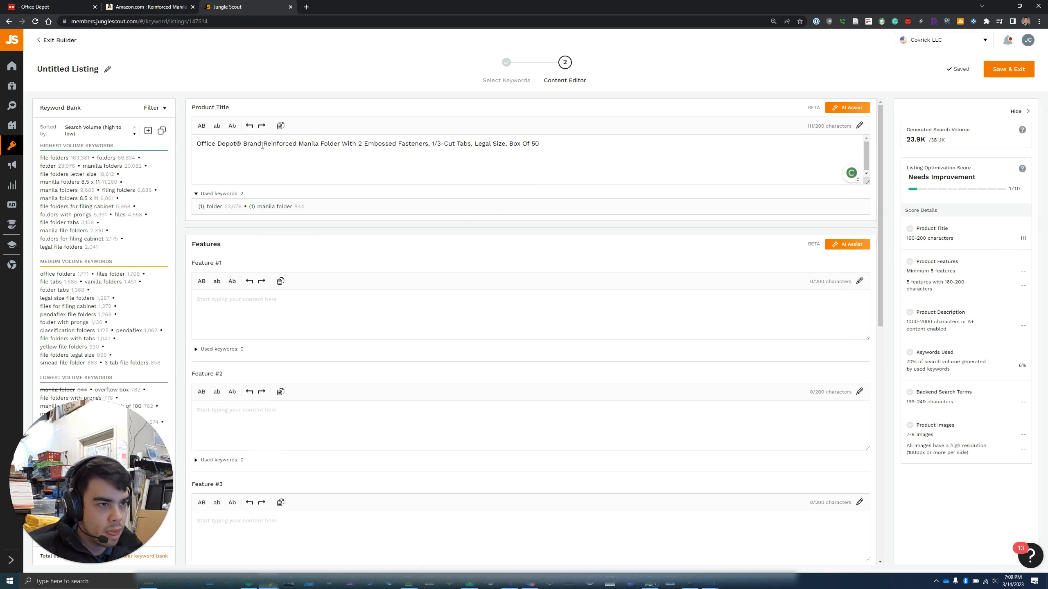
drag(262, 145, 236, 145)
key(BackSpace)
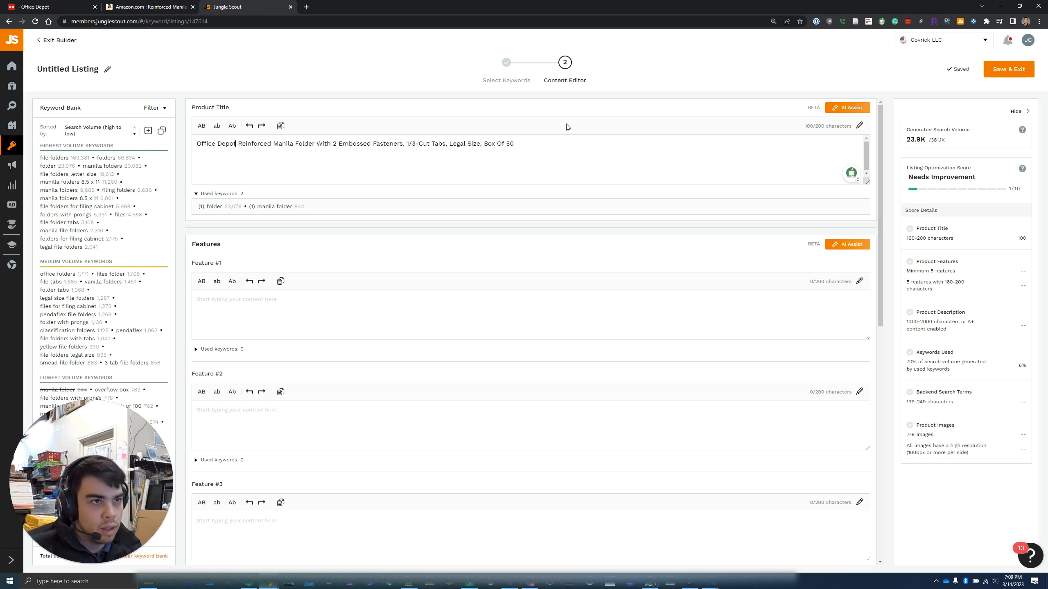
click(844, 107)
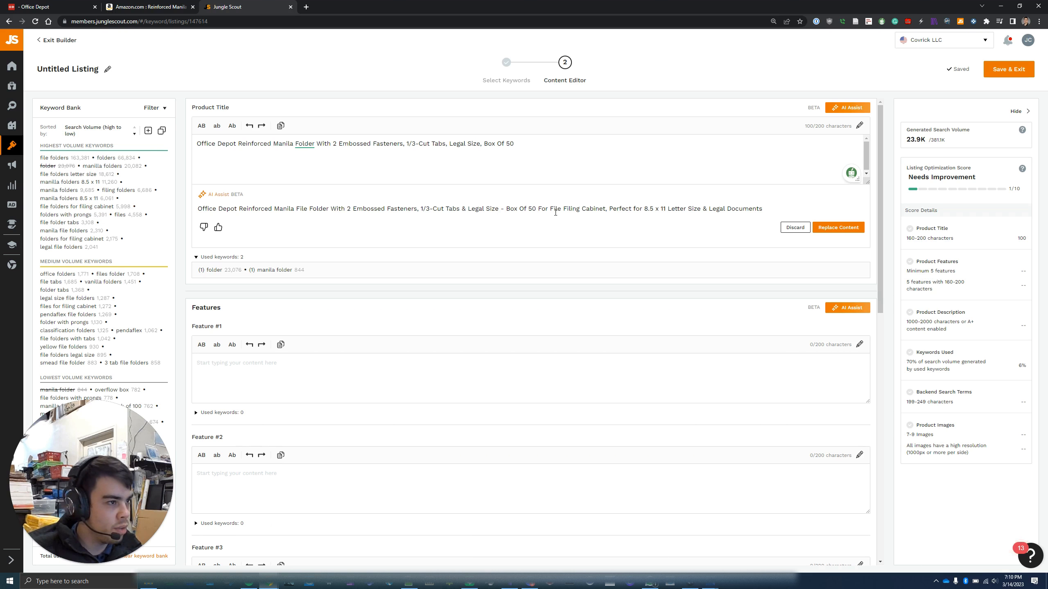
Swap the product title for the AI suggestion and delete '8.5 x 11' from it
click(578, 217)
key(ctrl+plus)
key(ctrl+plus)
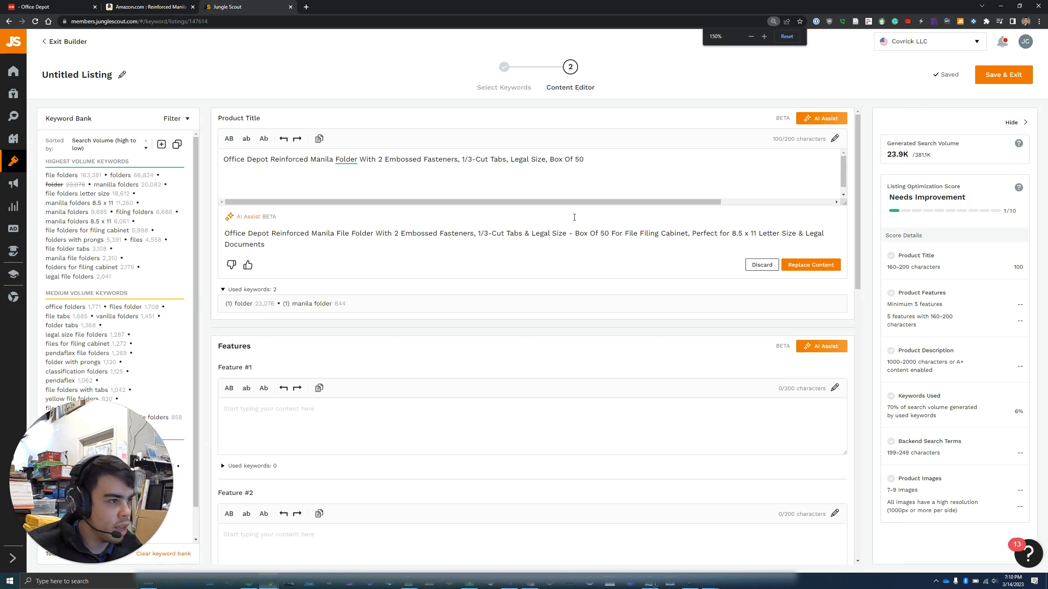
key(ctrl+minus)
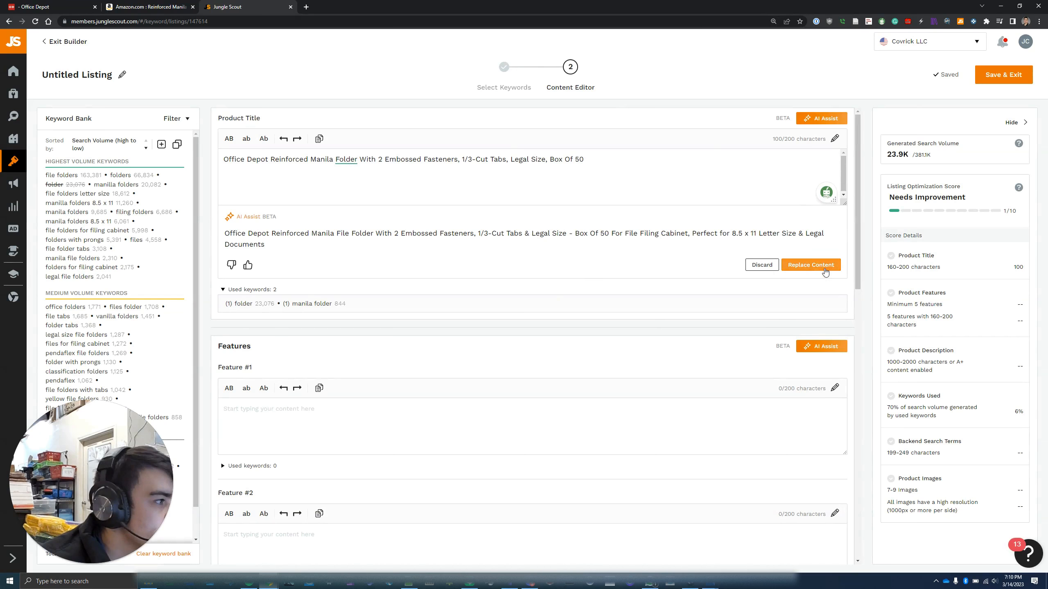
click(811, 265)
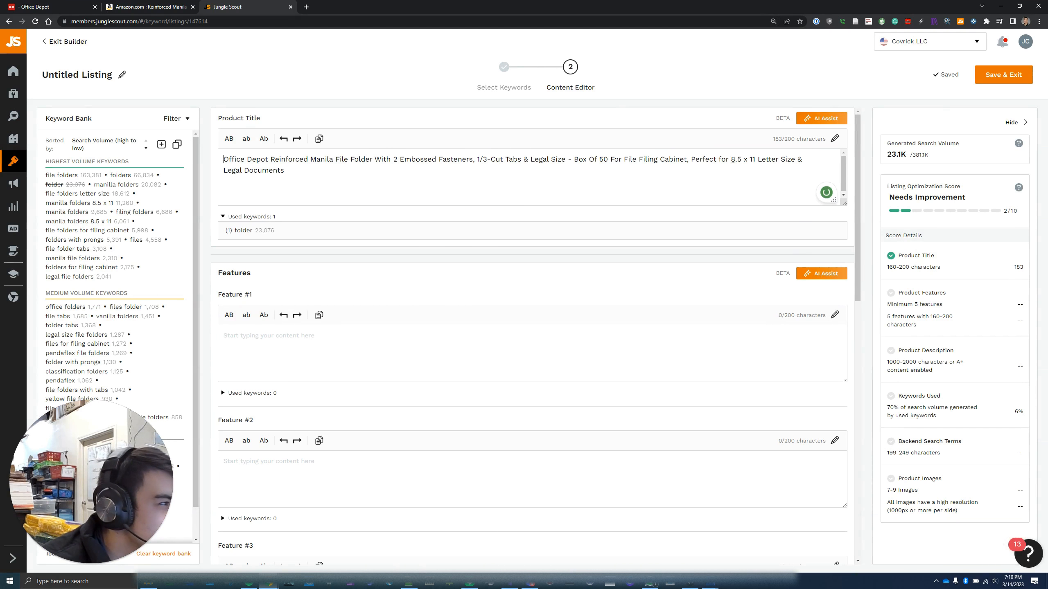
drag(732, 159, 758, 158)
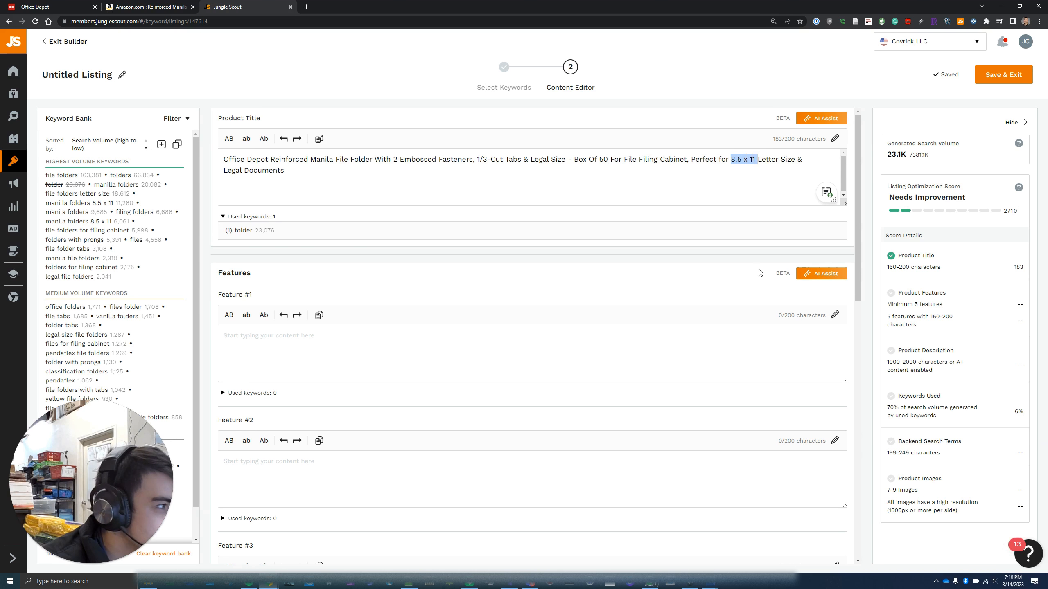
key(BackSpace)
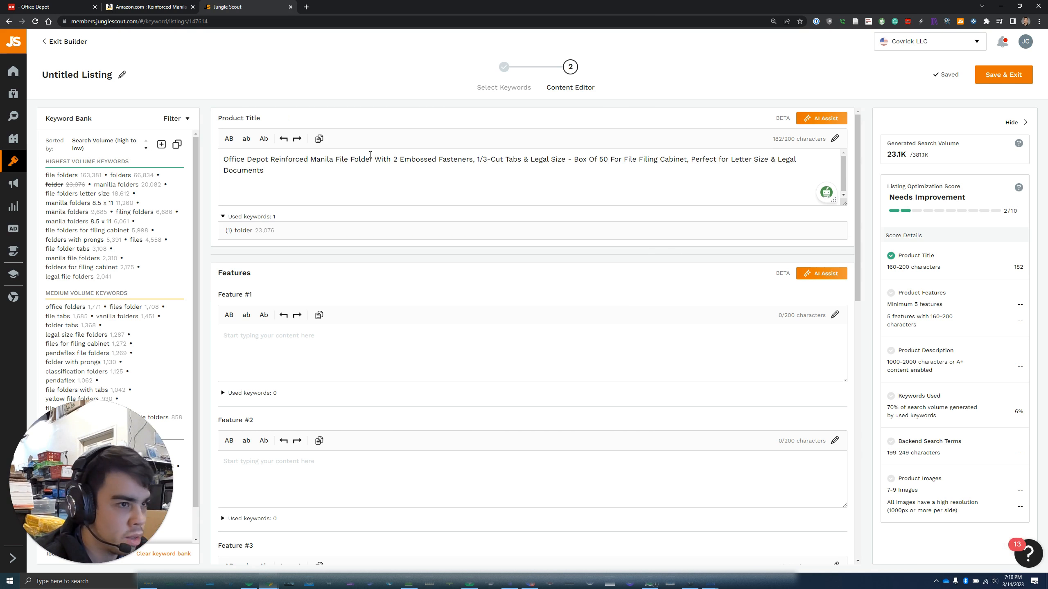
click(411, 349)
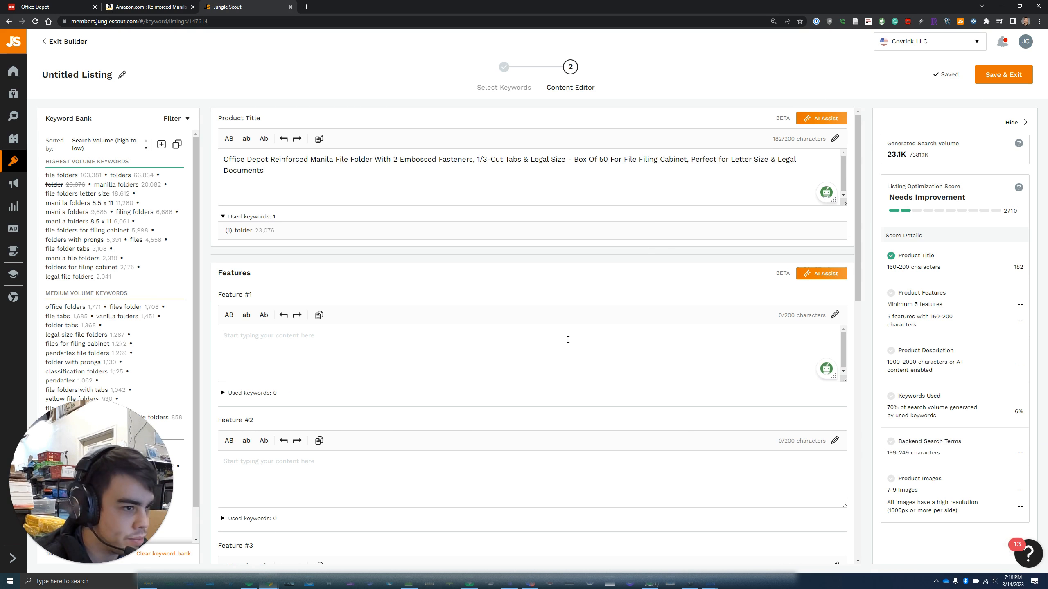
Generate AI Assist suggestions for the feature bullets and the product description
click(811, 278)
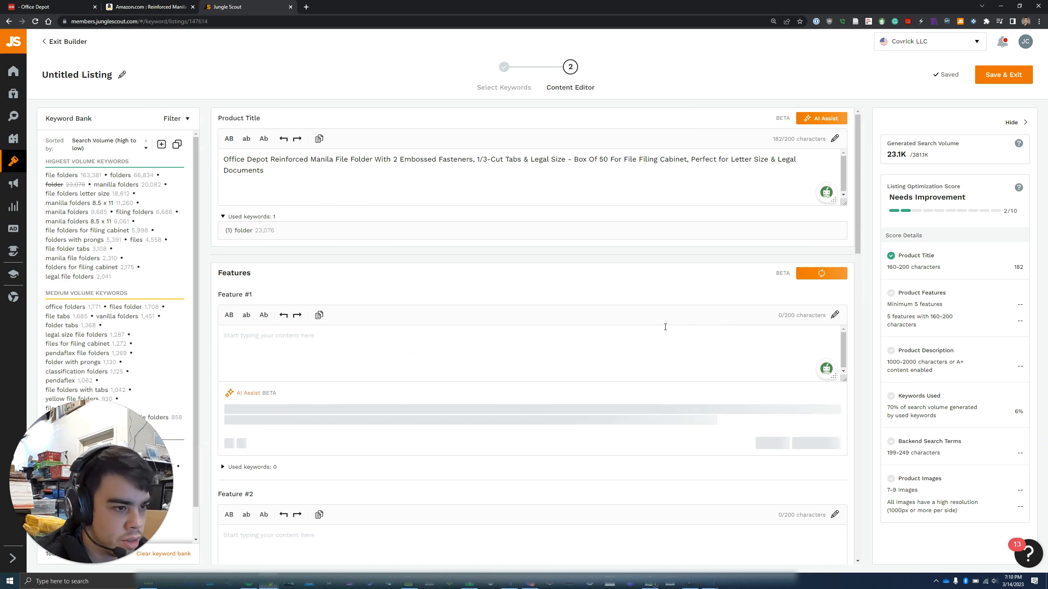
scroll(642, 318, down, 15)
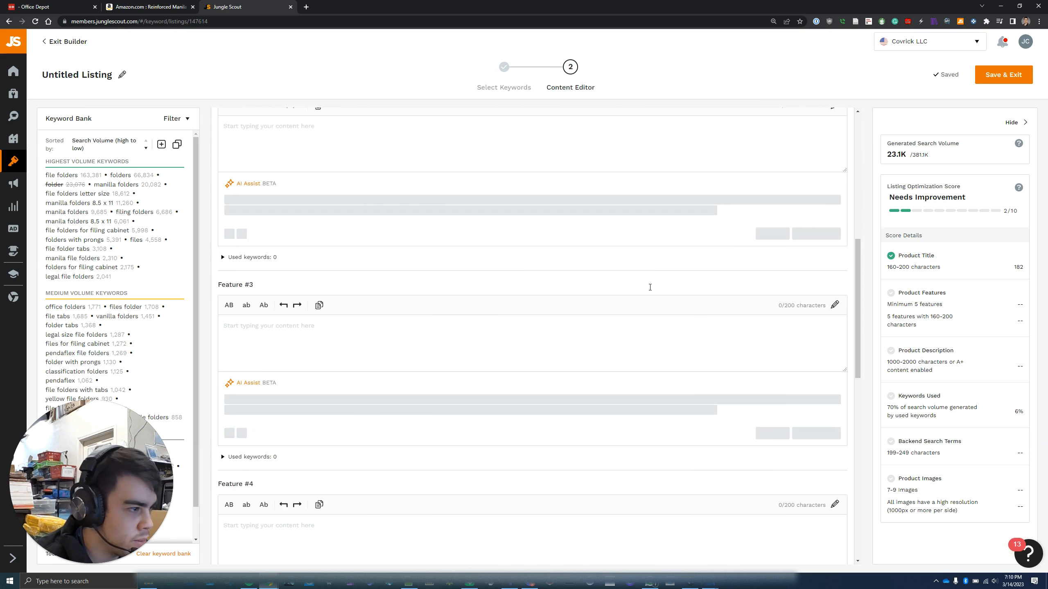
scroll(666, 396, down, 2)
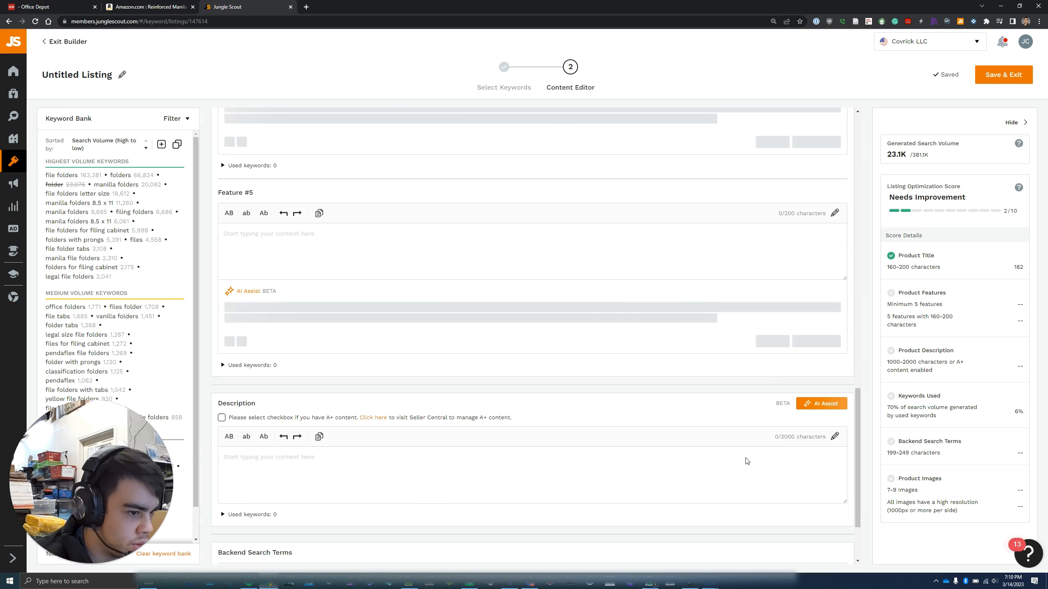
click(821, 403)
scroll(730, 400, down, 4)
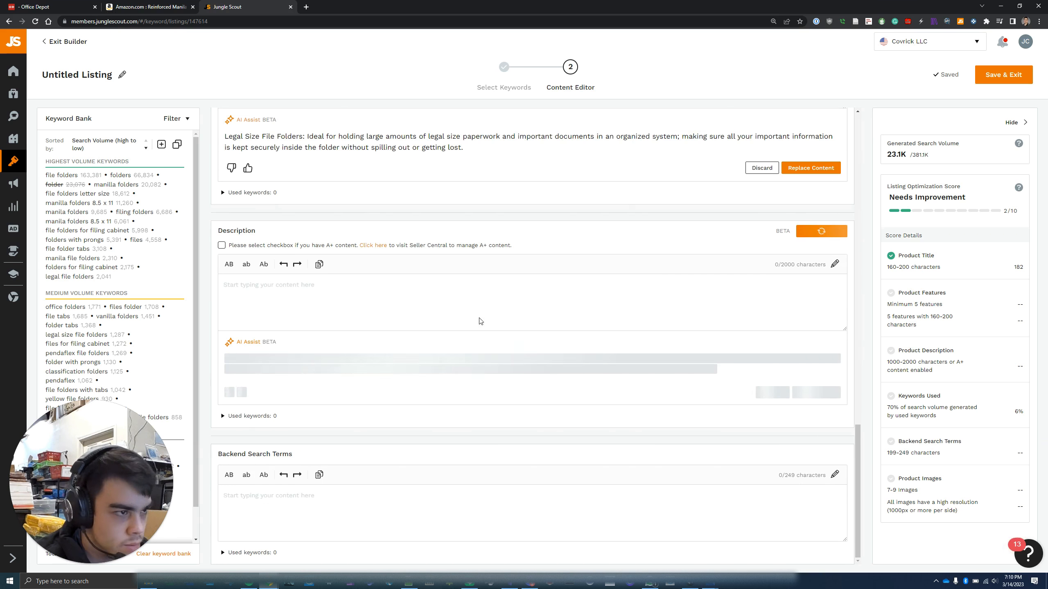
scroll(491, 327, up, 7)
scroll(491, 330, down, 4)
scroll(554, 328, up, 14)
scroll(555, 329, up, 2)
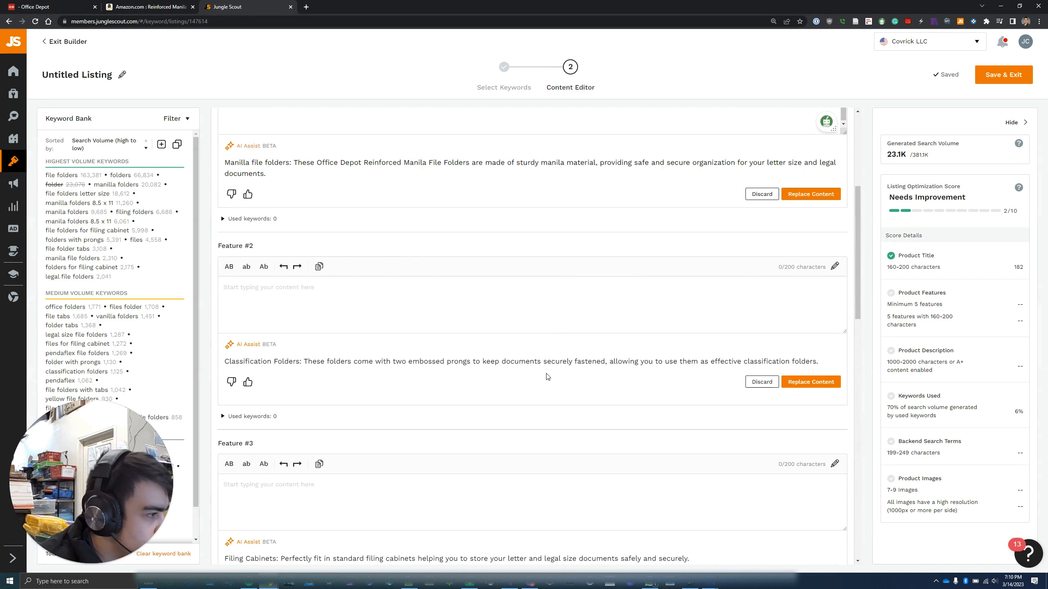
Fill Features #2 through #5 with their AI-suggested bullet text
click(802, 382)
scroll(609, 382, down, 2)
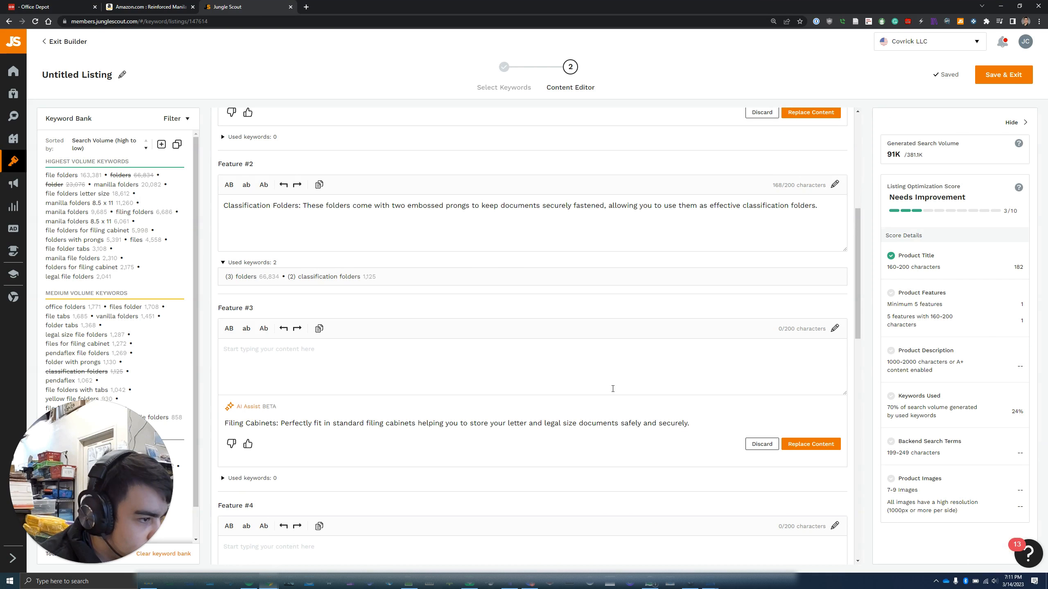
click(806, 445)
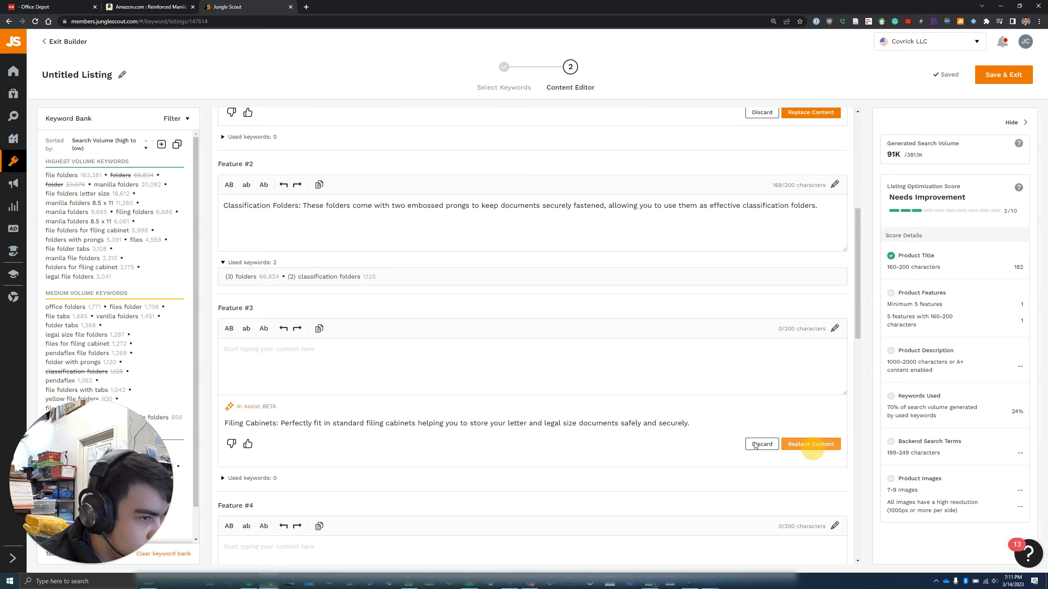
scroll(435, 418, down, 2)
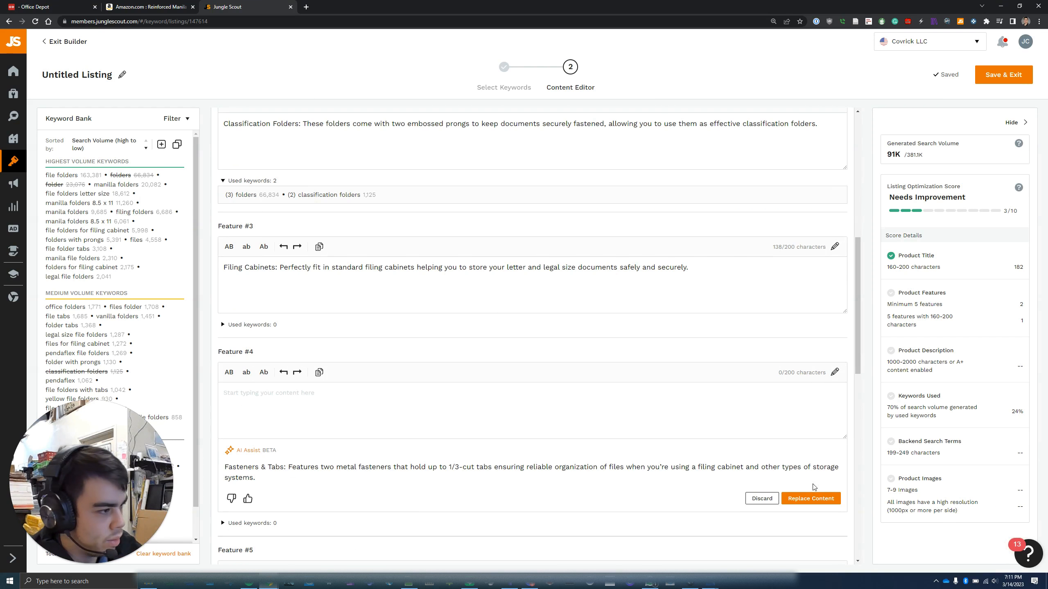
click(820, 498)
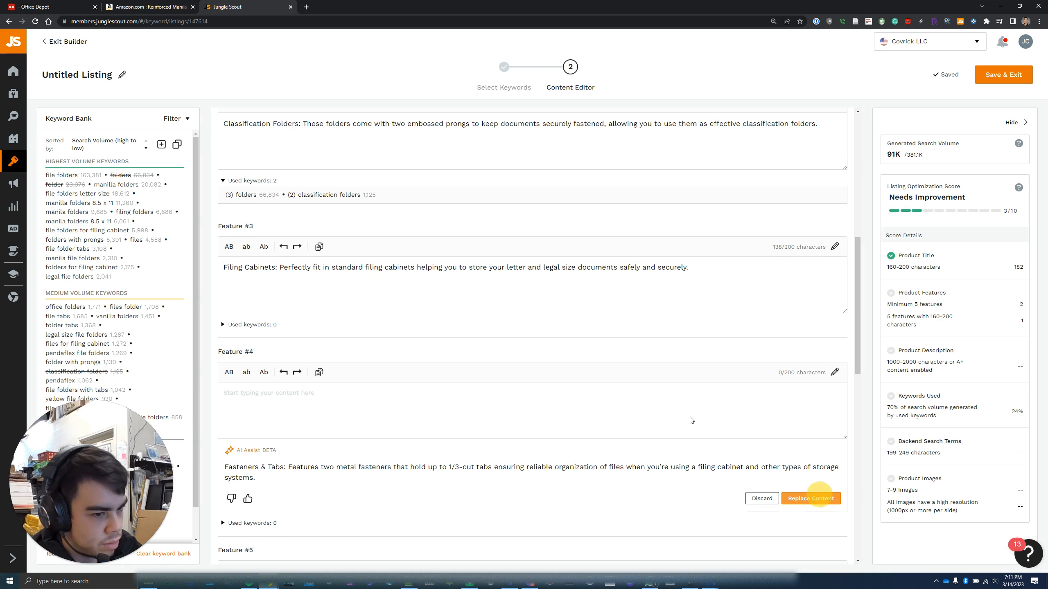
scroll(575, 432, down, 4)
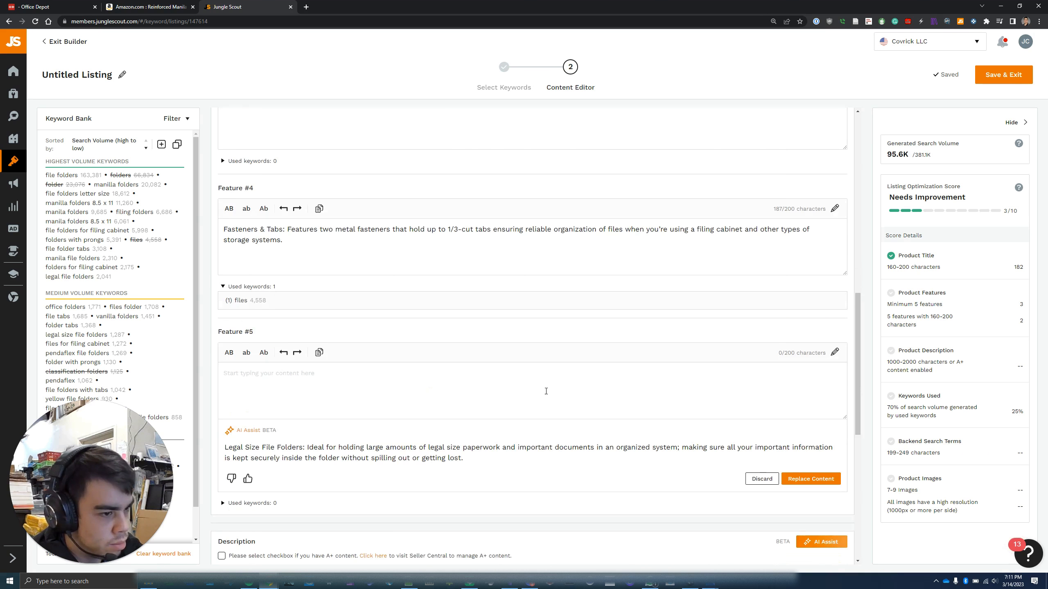
scroll(545, 391, down, 2)
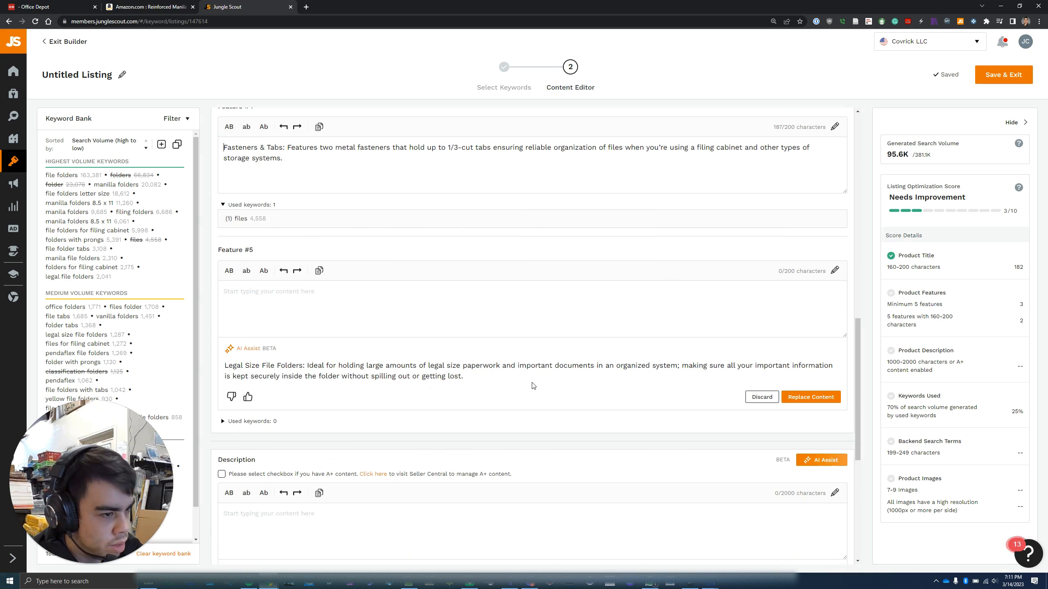
click(802, 397)
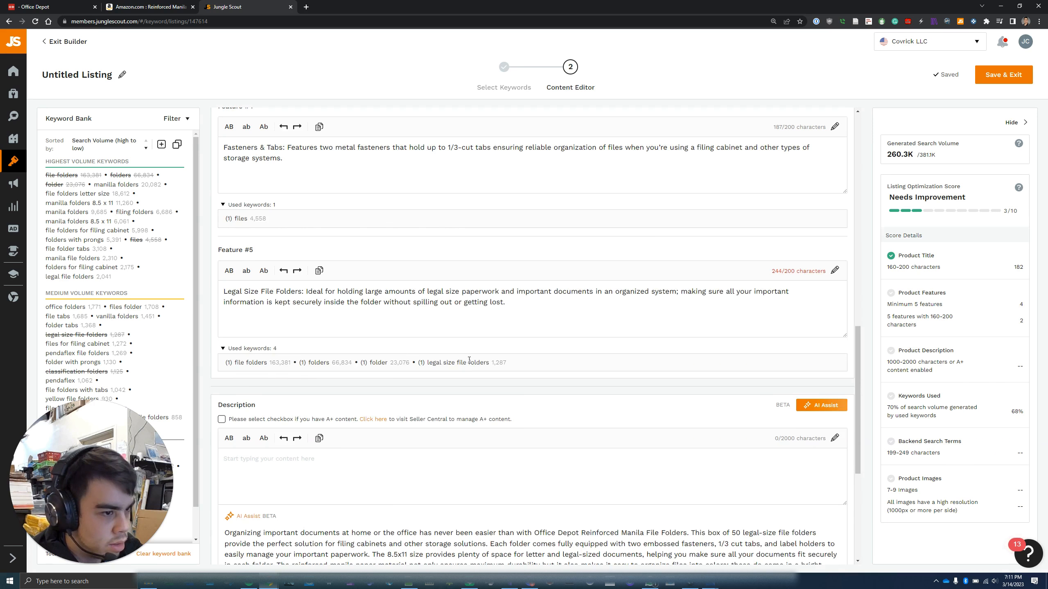
Put the AI-written text into the Description and expand the box to show it all
scroll(469, 360, down, 4)
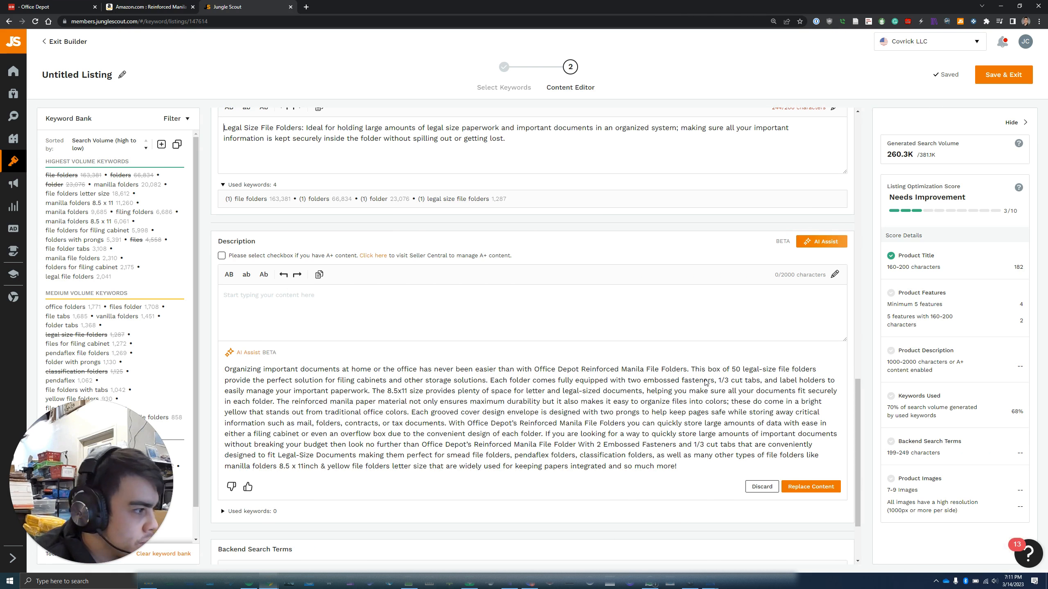
click(809, 487)
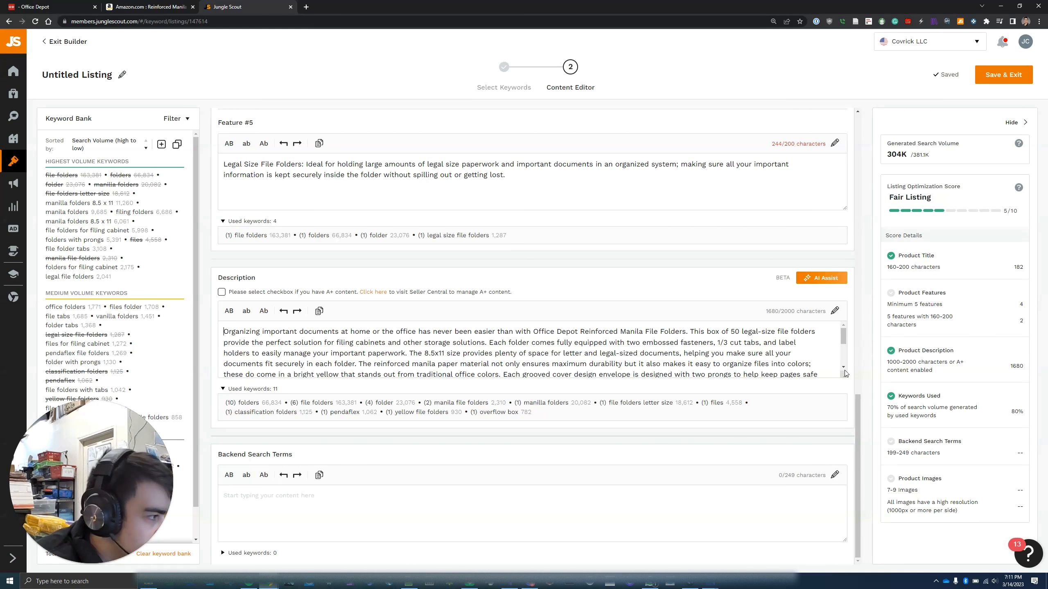
drag(844, 374, 843, 534)
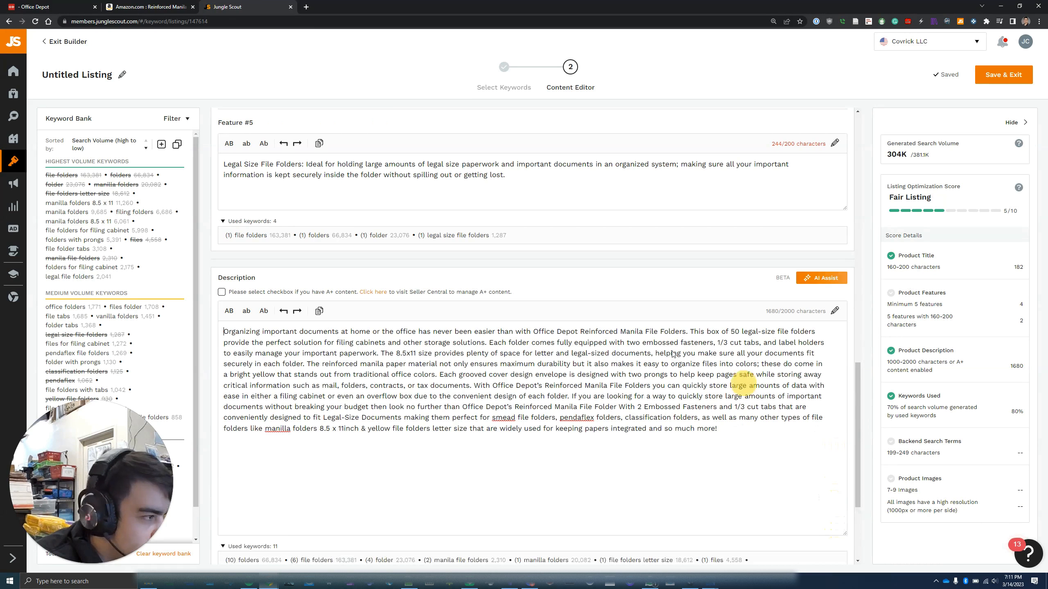
Change '8.5x11' to 'legal' in the description's size sentence
click(397, 355)
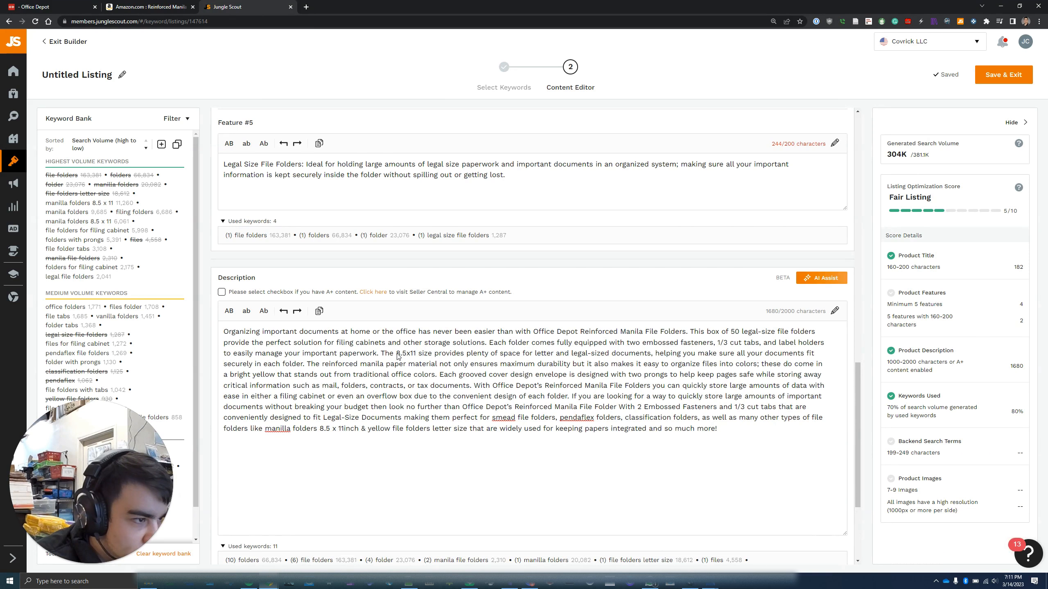
drag(397, 355, 417, 354)
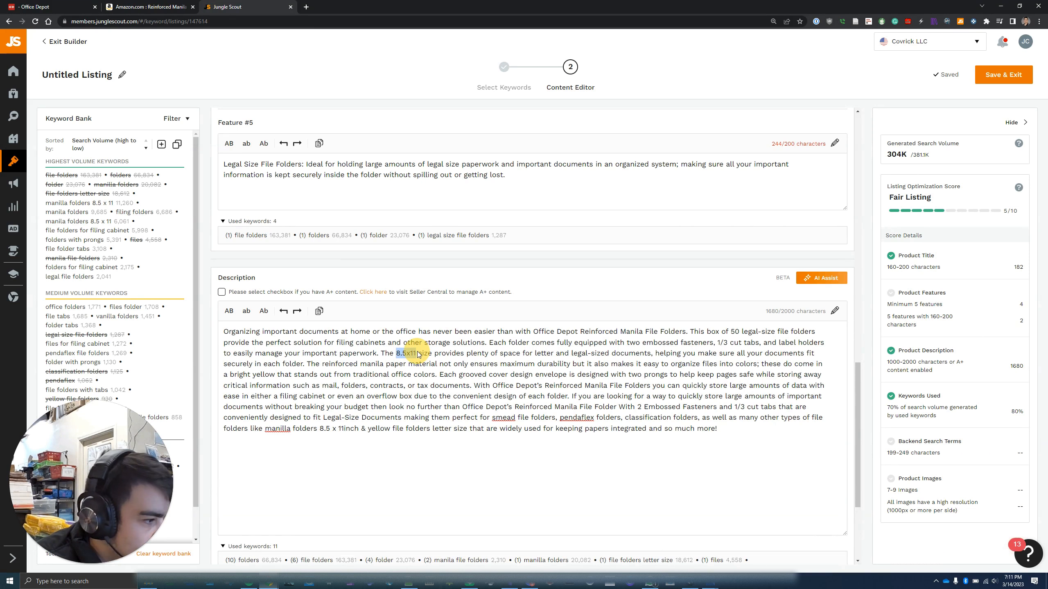
scroll(595, 396, down, 4)
scroll(594, 396, up, 4)
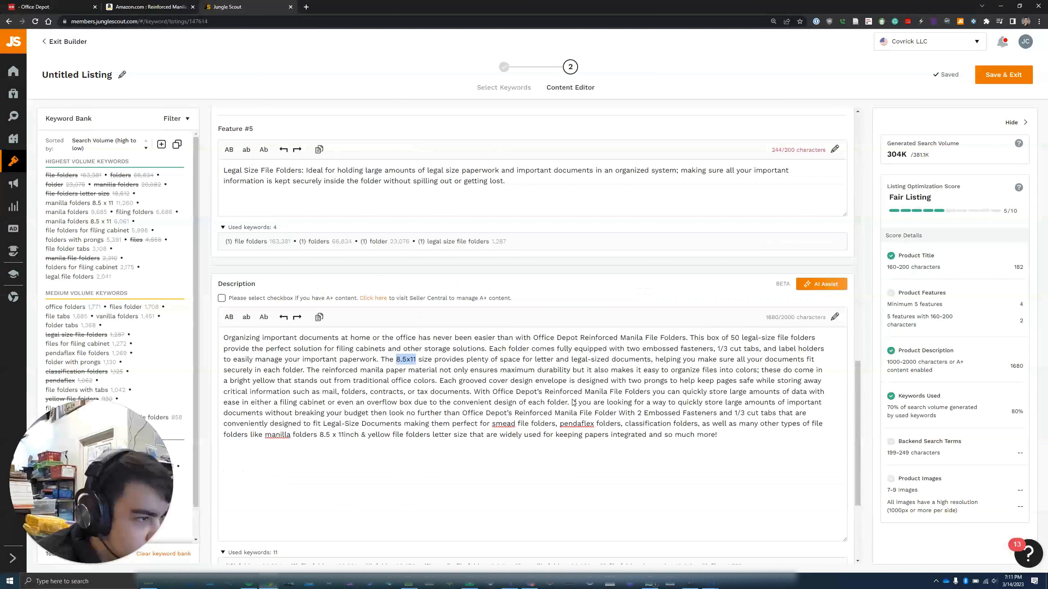
key(BackSpace)
key(BackSpace)
text(l)
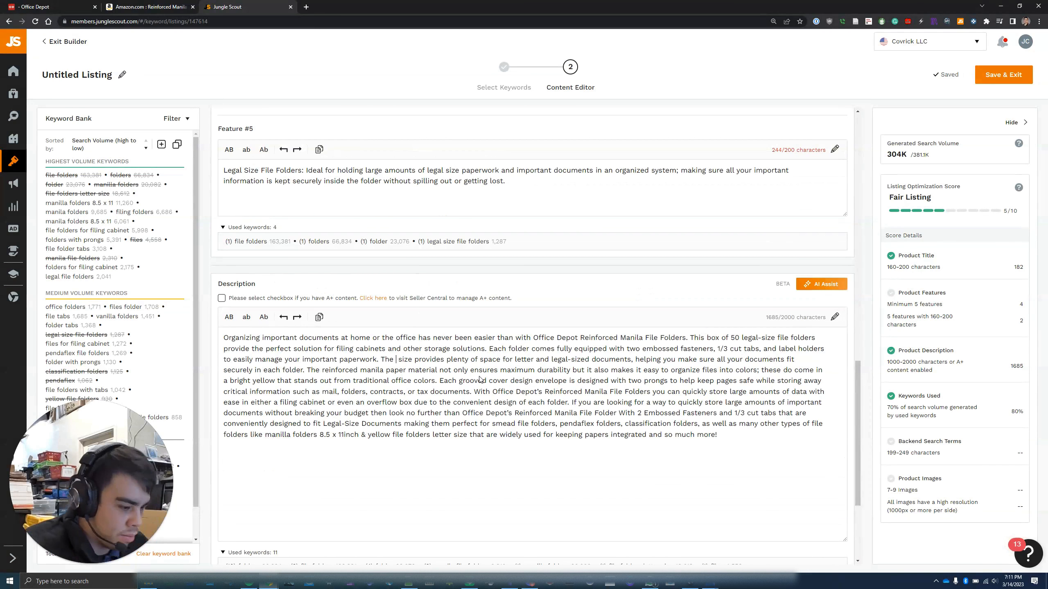
text(egal)
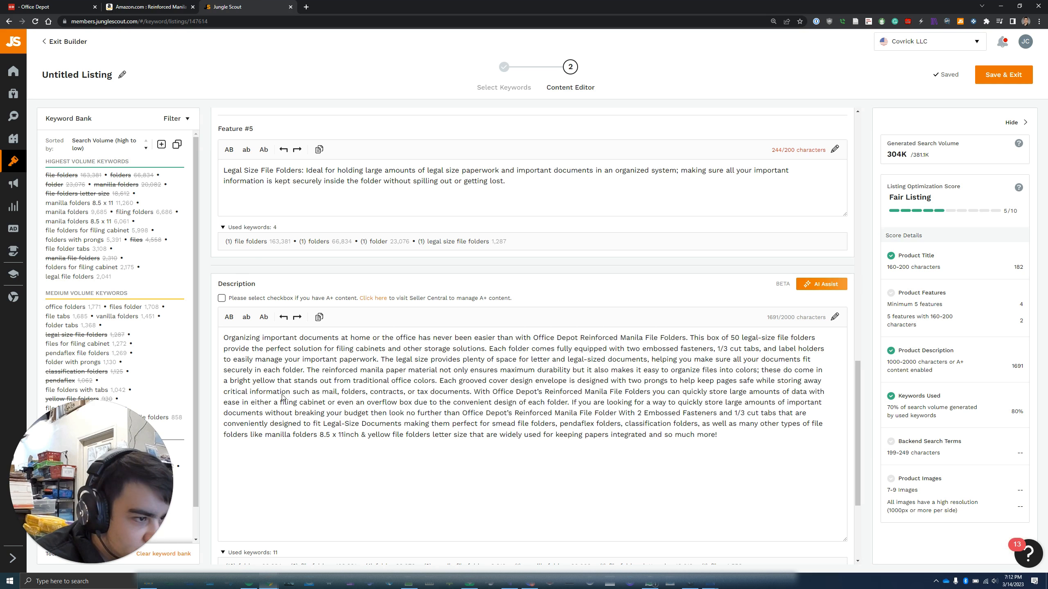
Replace 'bright yellow' with 'color' in the description text
click(248, 380)
drag(274, 384, 229, 381)
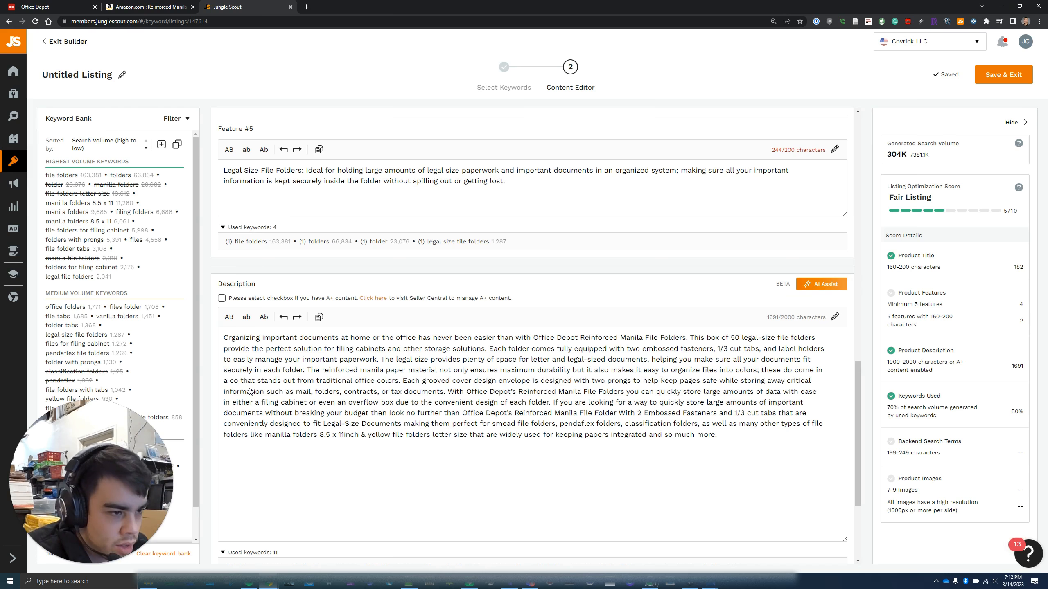
text(color)
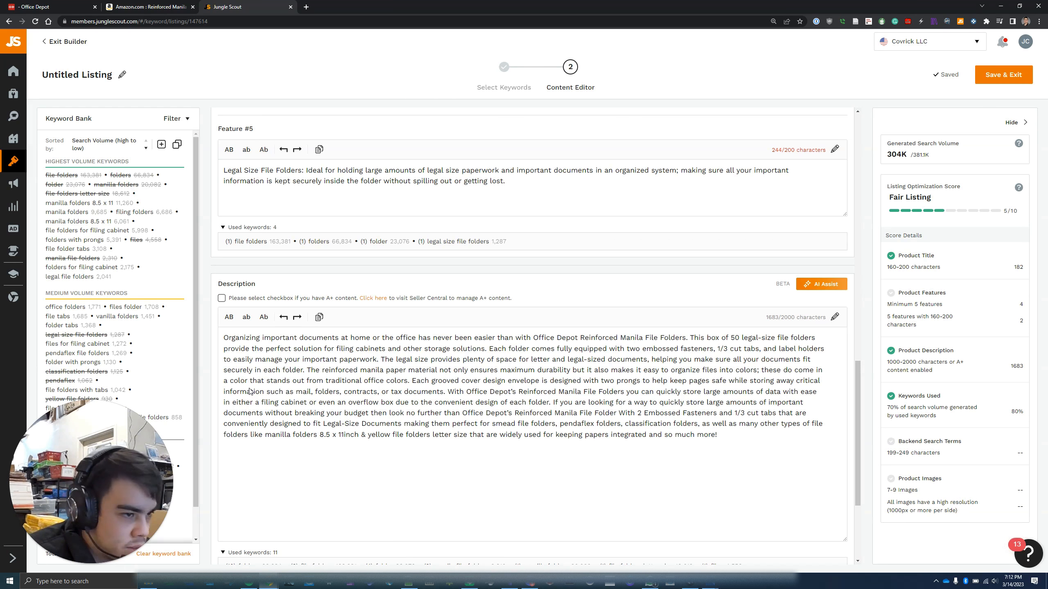
key(Right)
key(Right)
key(Right)
key(Right)
key(Right)
key(Right)
key(Right)
key(Right)
key(Right)
key(Right)
key(Right)
key(Right)
key(Right)
key(Right)
key(Right)
key(Right)
key(Right)
key(Right)
key(Right)
key(Right)
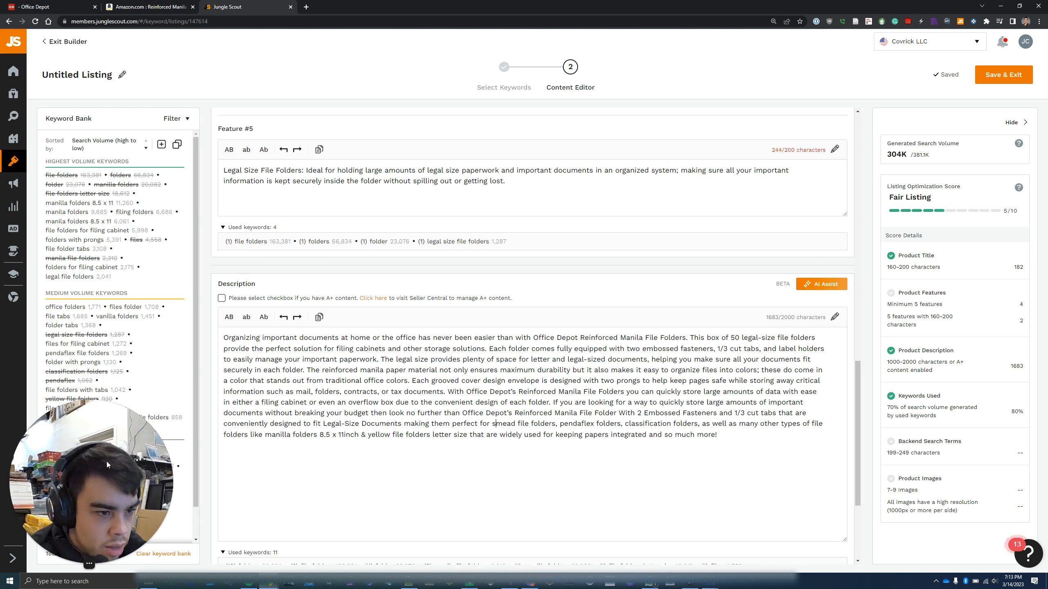
drag(107, 461, 892, 24)
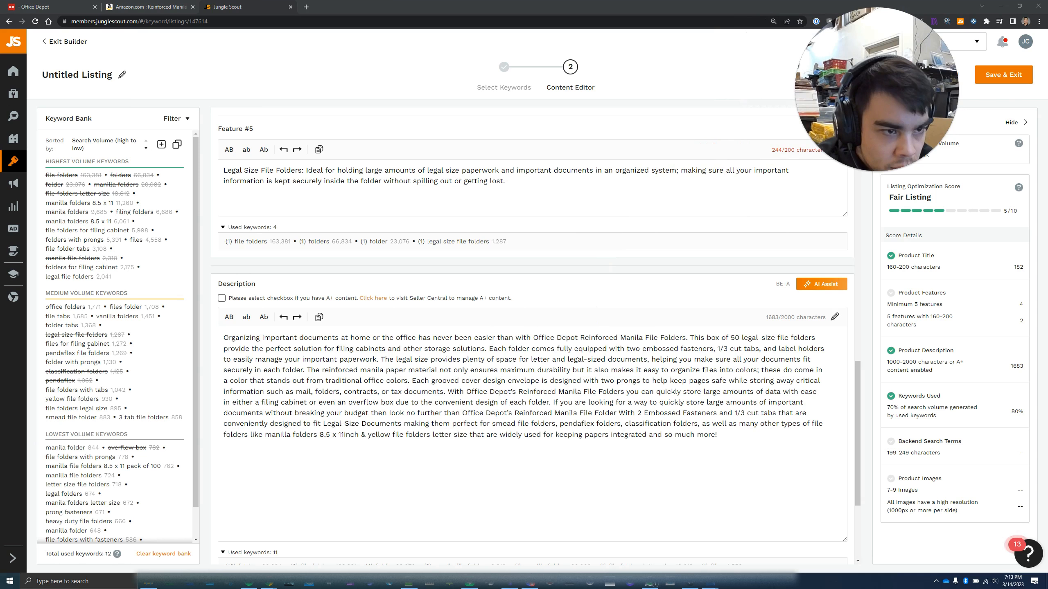
Delete 'smead file folders, pendaflex folders, ' from the description, leaving classification folders
click(66, 354)
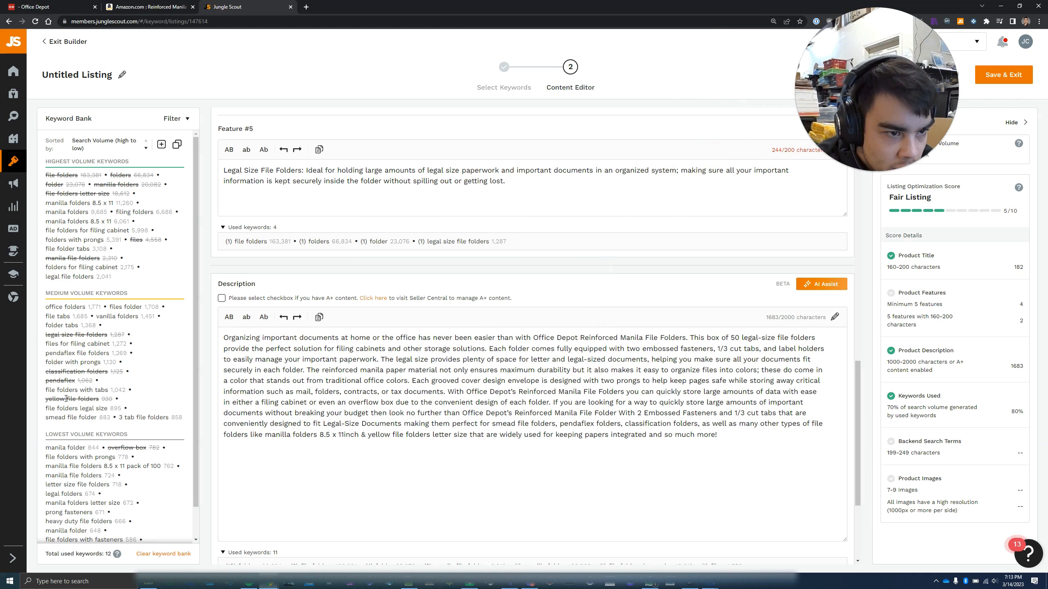
drag(49, 354, 106, 353)
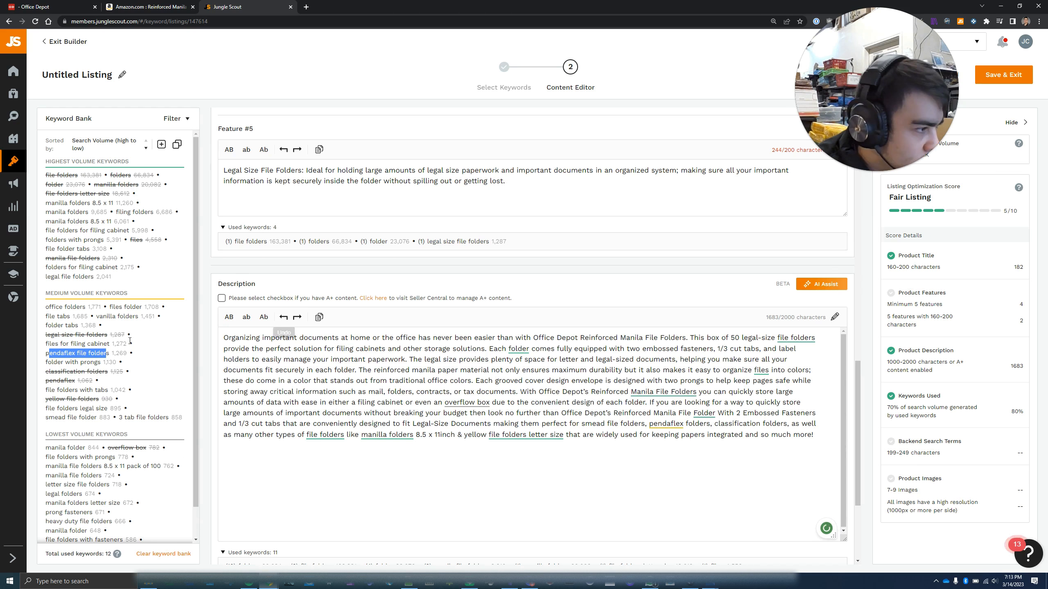
scroll(132, 326, down, 1)
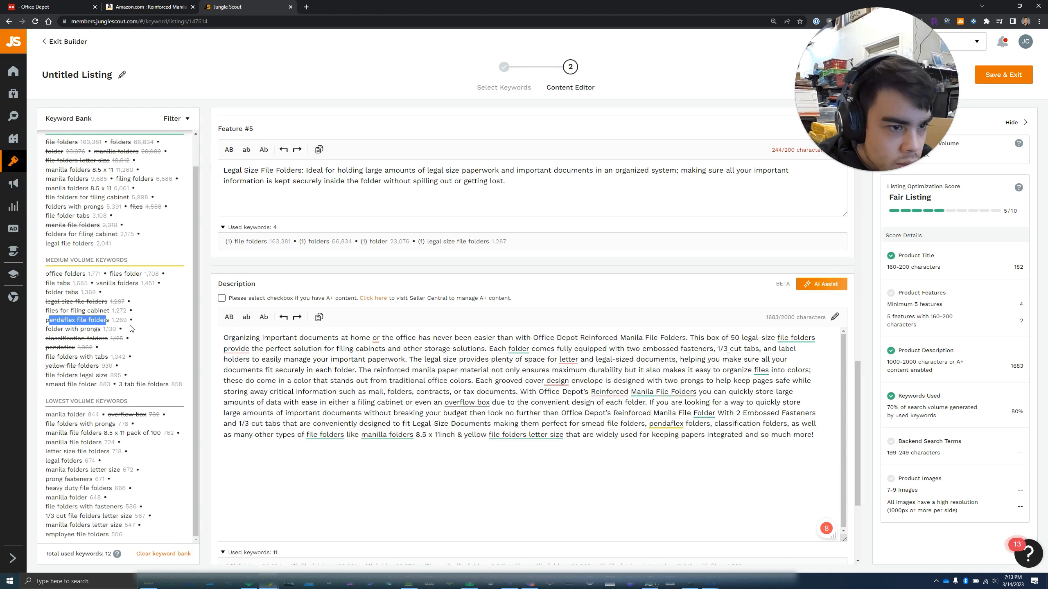
scroll(68, 438, up, 1)
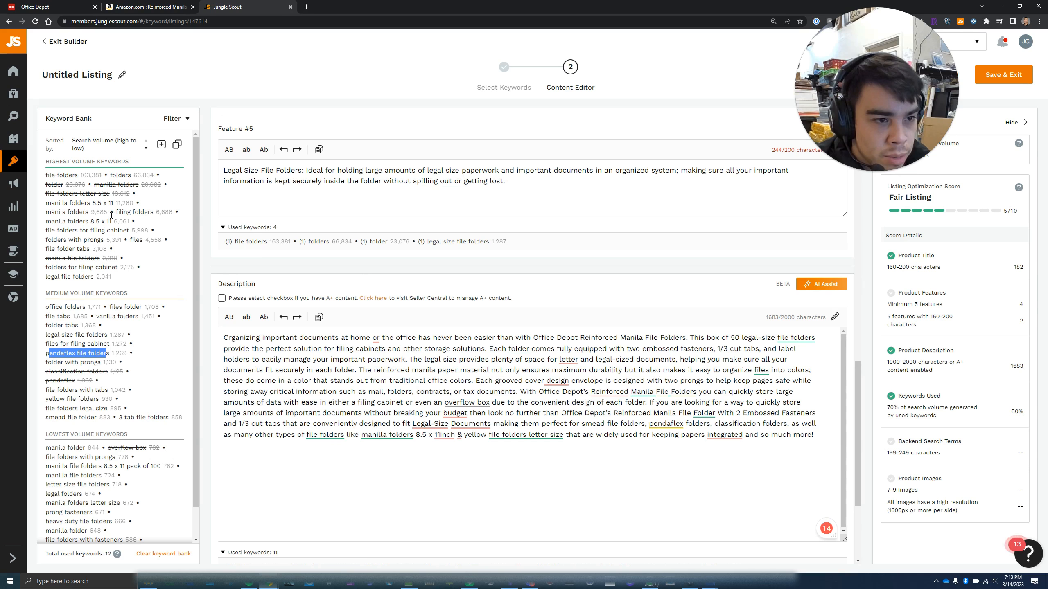
click(501, 413)
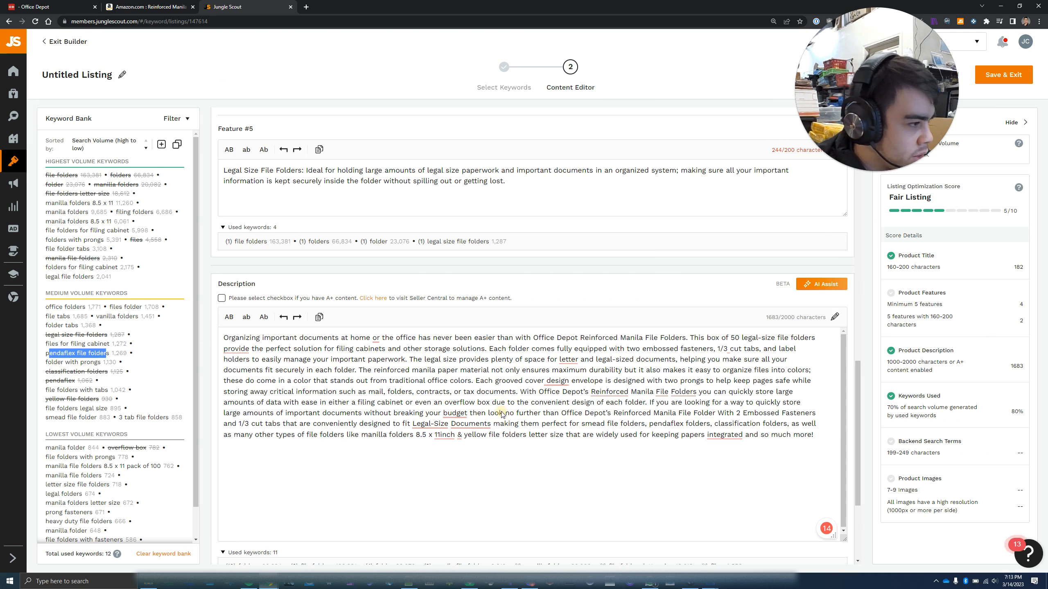
click(651, 429)
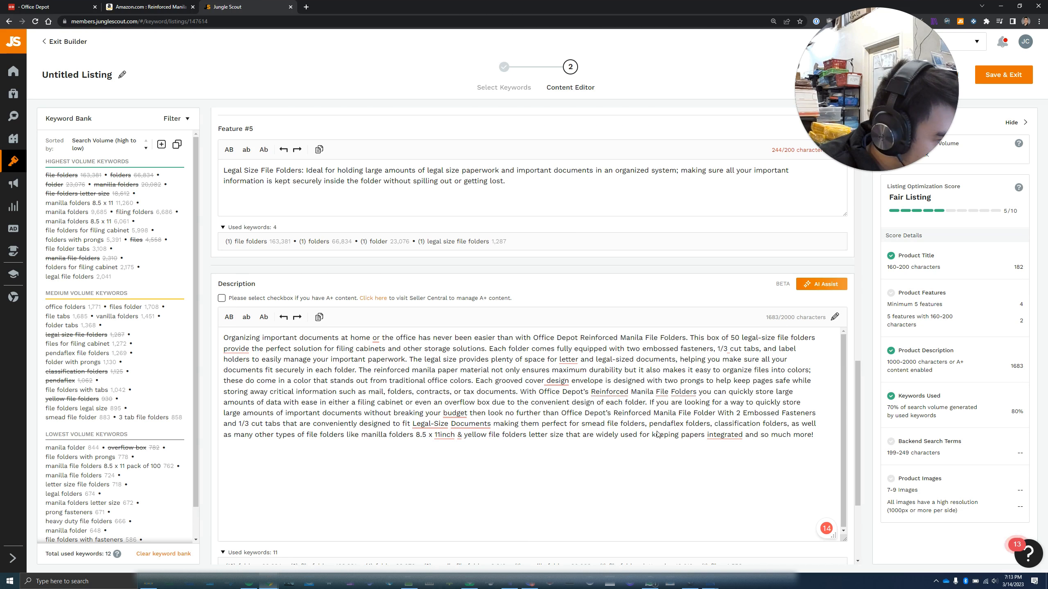
mouse_move(739, 435)
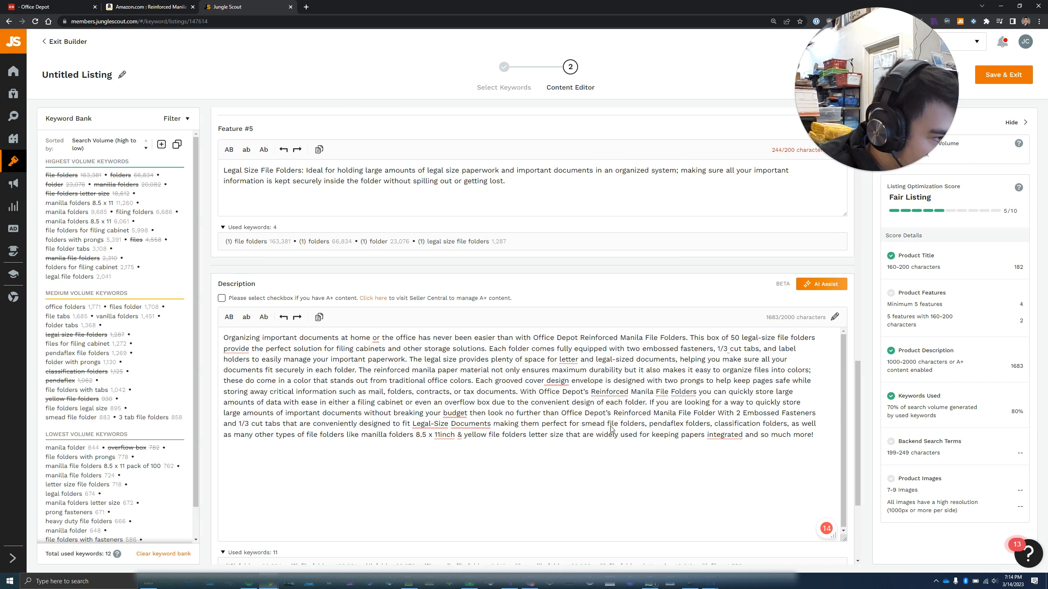
drag(582, 425, 716, 427)
mouse_move(723, 437)
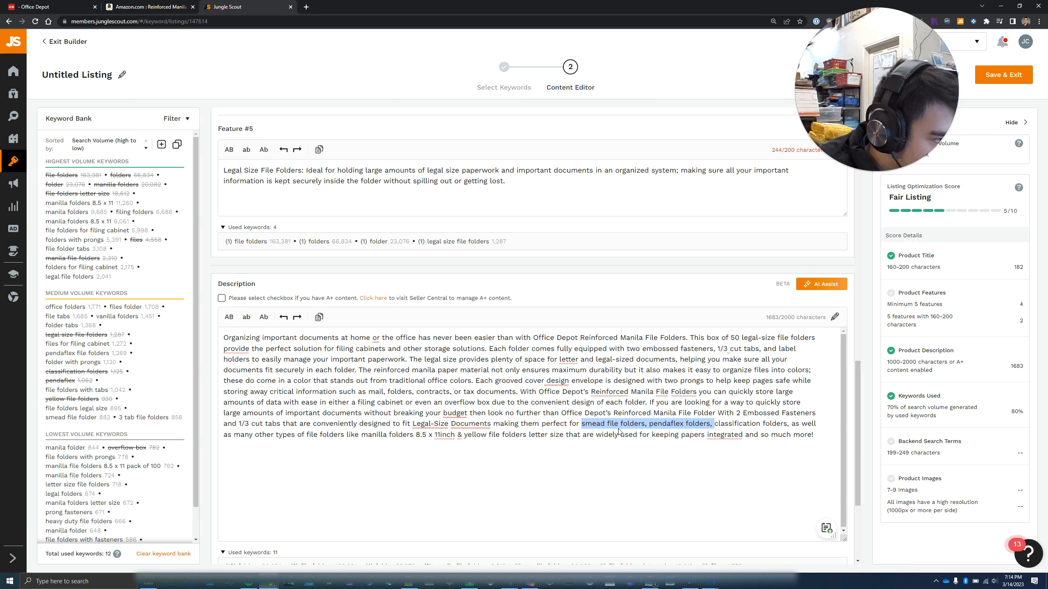
key(BackSpace)
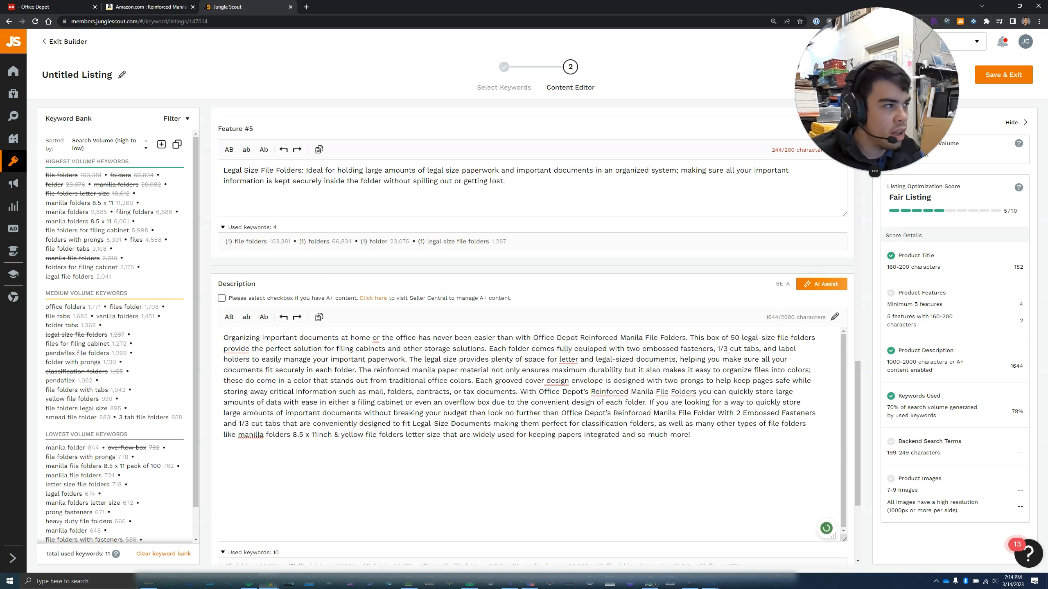
drag(841, 60, 801, 4)
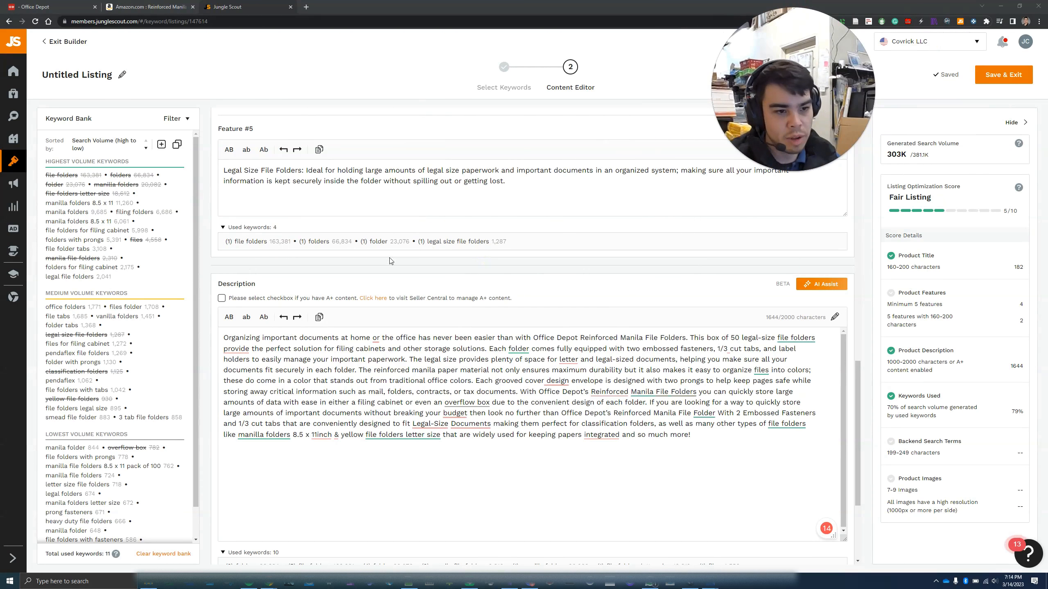
Click into Backend Search Terms and turn on Add Keywords from Phrases in the Keyword Bank Filter
click(706, 434)
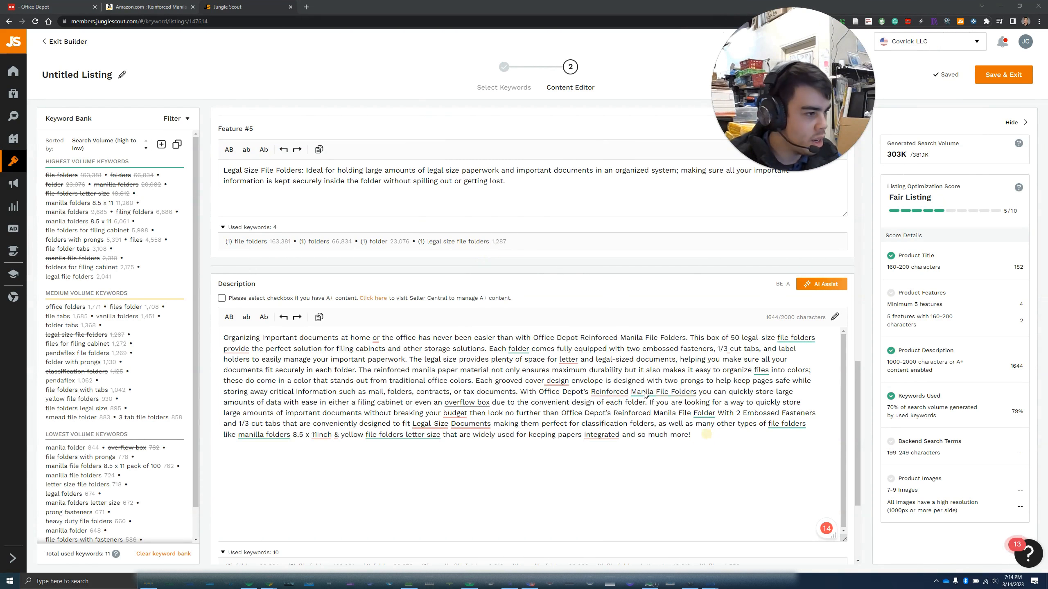
click(704, 435)
click(689, 434)
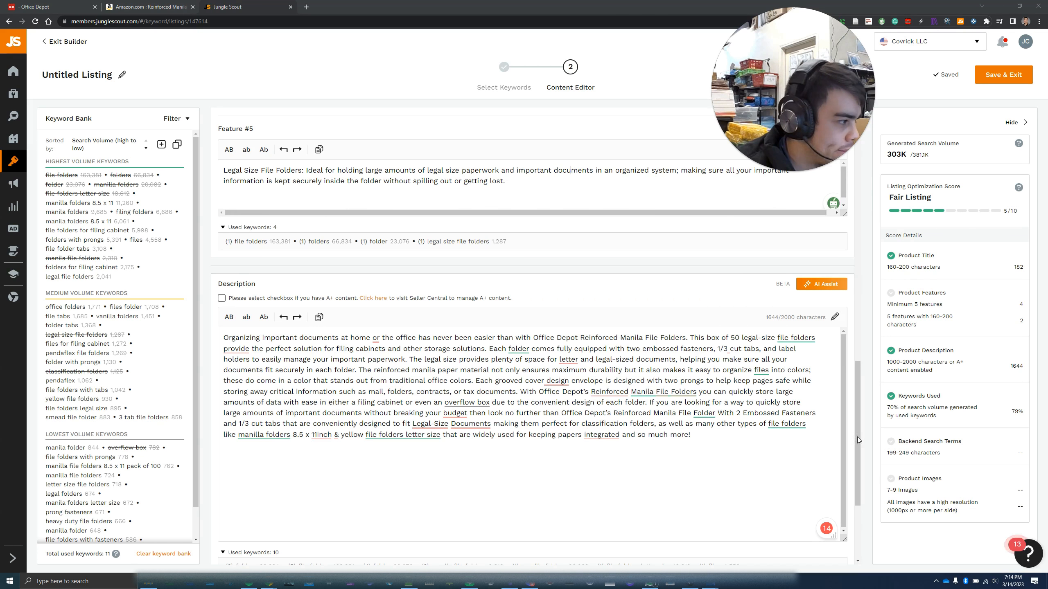
scroll(859, 439, down, 4)
click(298, 502)
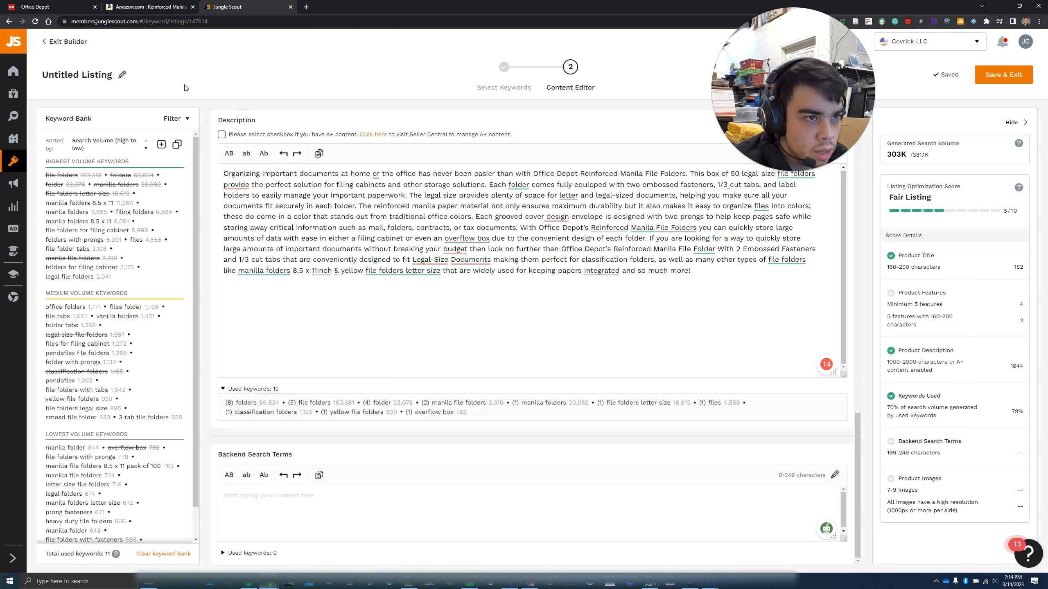
click(185, 119)
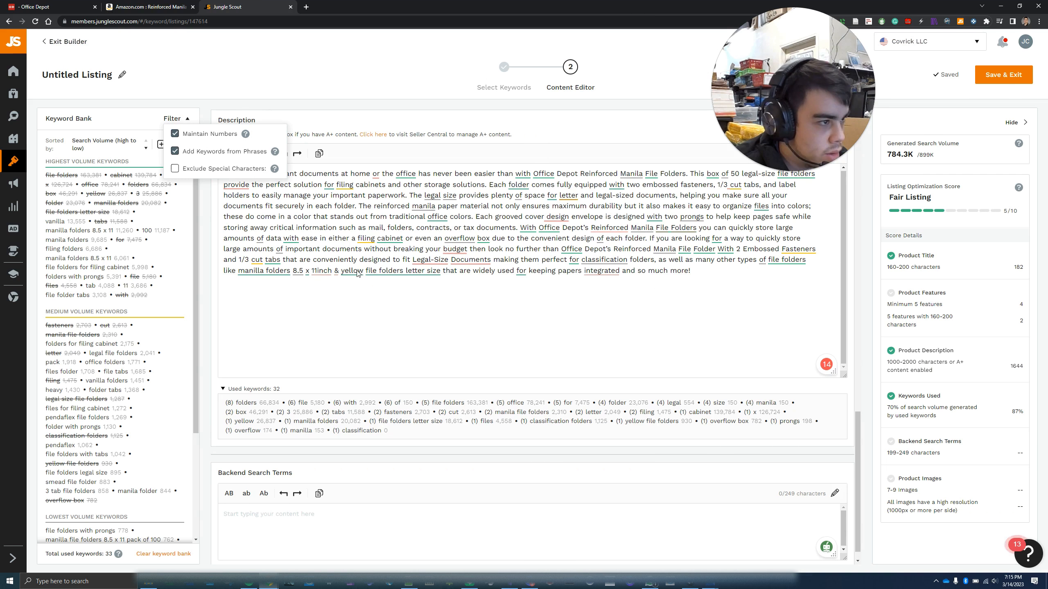
Copy the whole keyword bank and paste it into Backend Search Terms
click(263, 77)
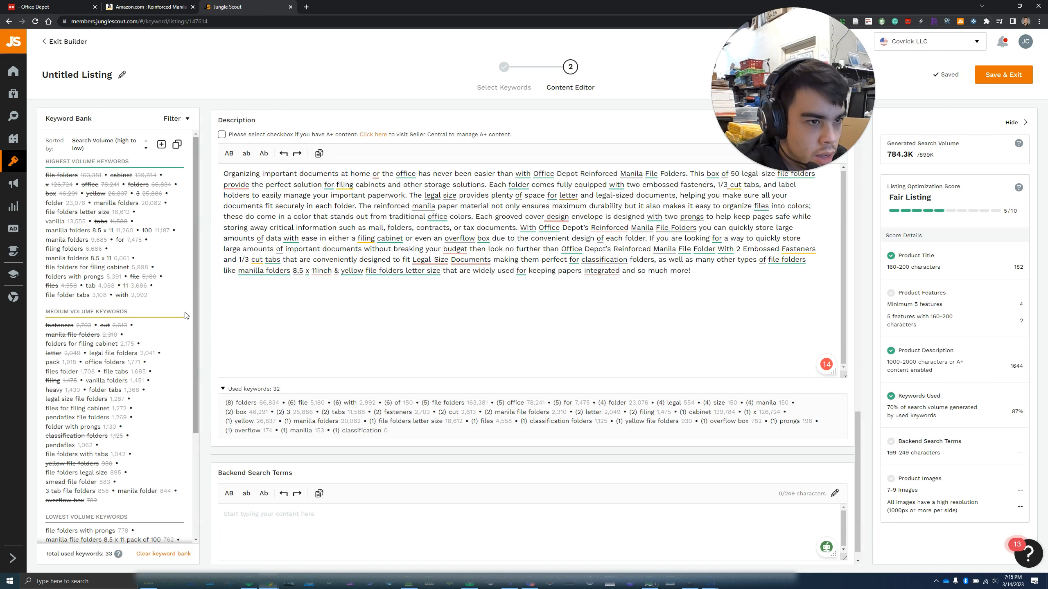
click(277, 525)
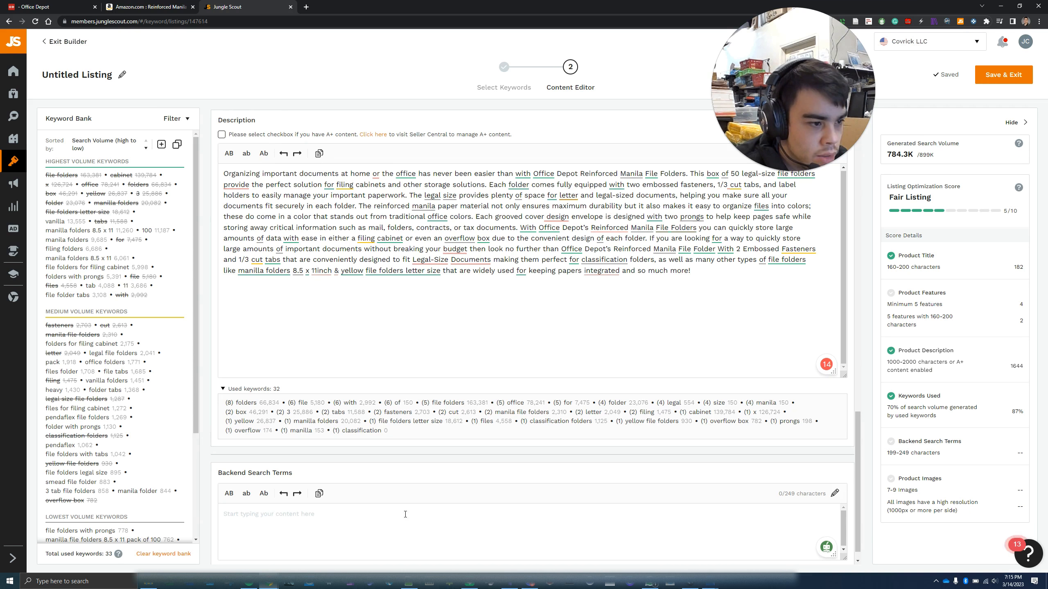
click(178, 145)
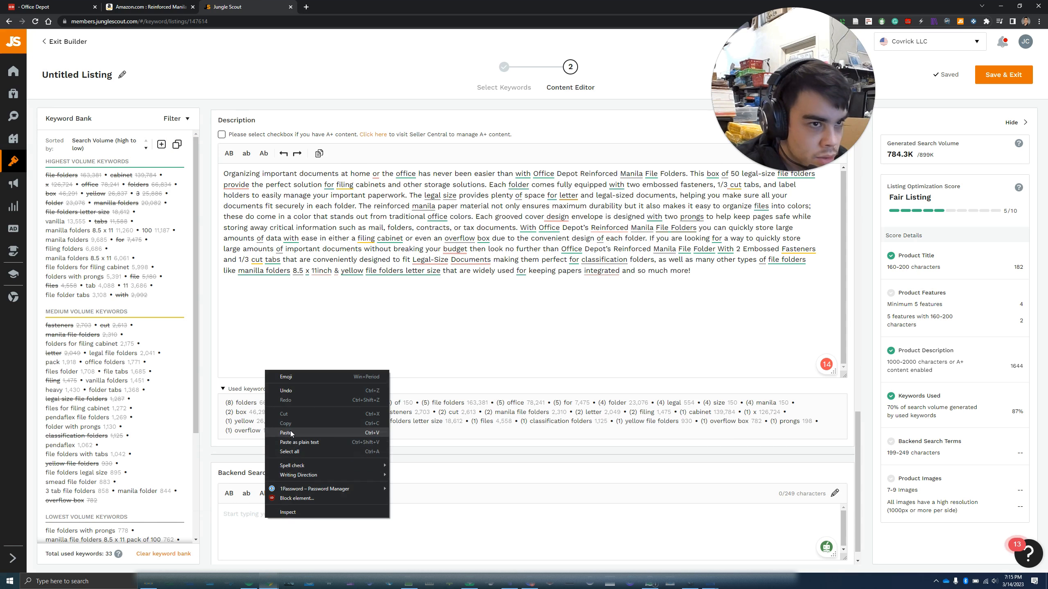
click(291, 433)
scroll(272, 526, up, 15)
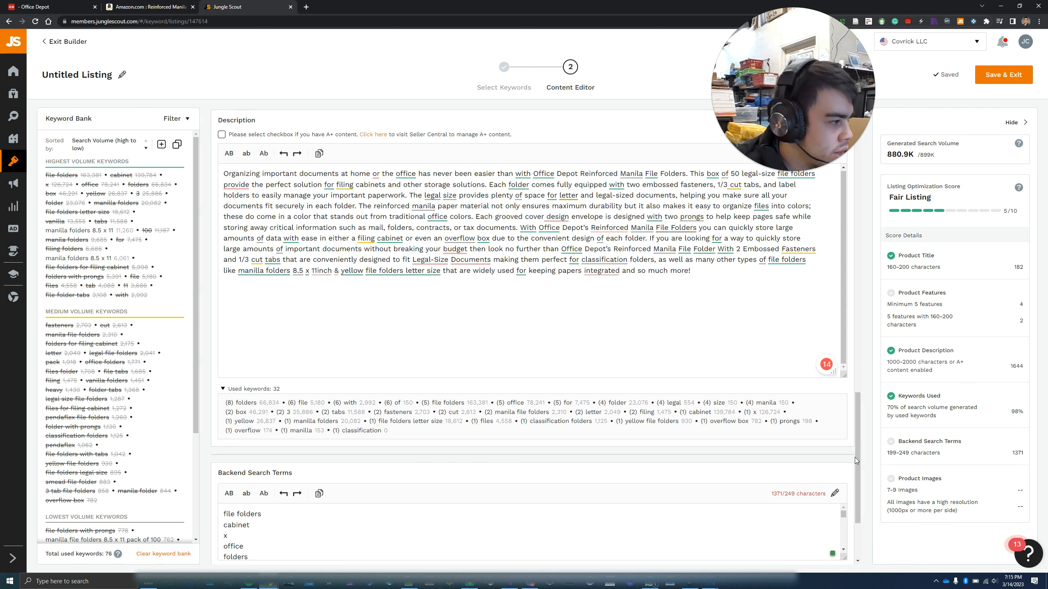
drag(856, 489, 857, 522)
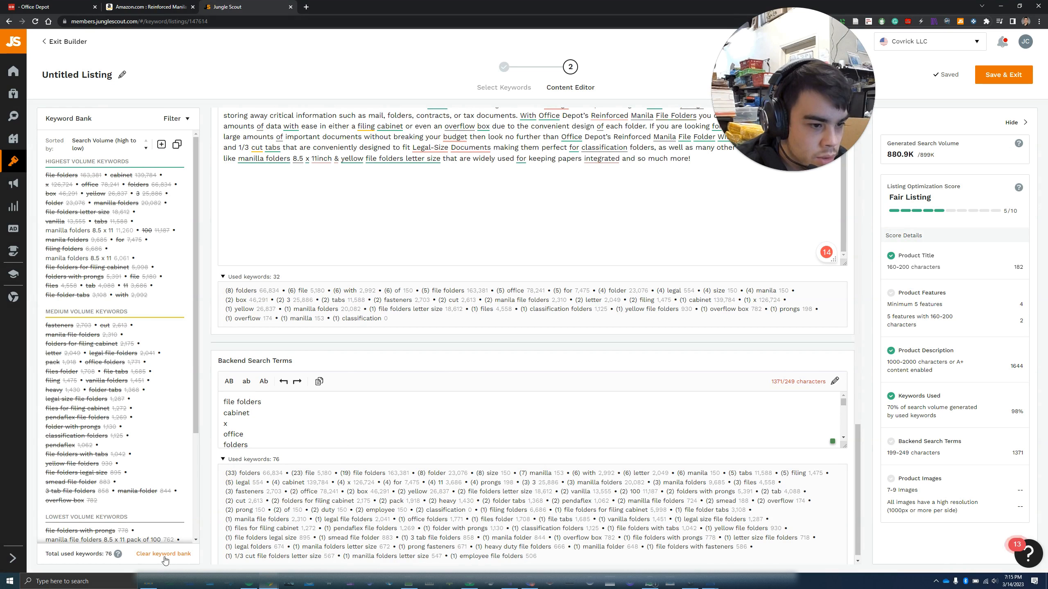
Delete the excess trailing keywords plus the file folders and cabinet lines from Backend Search Terms
scroll(161, 467, down, 3)
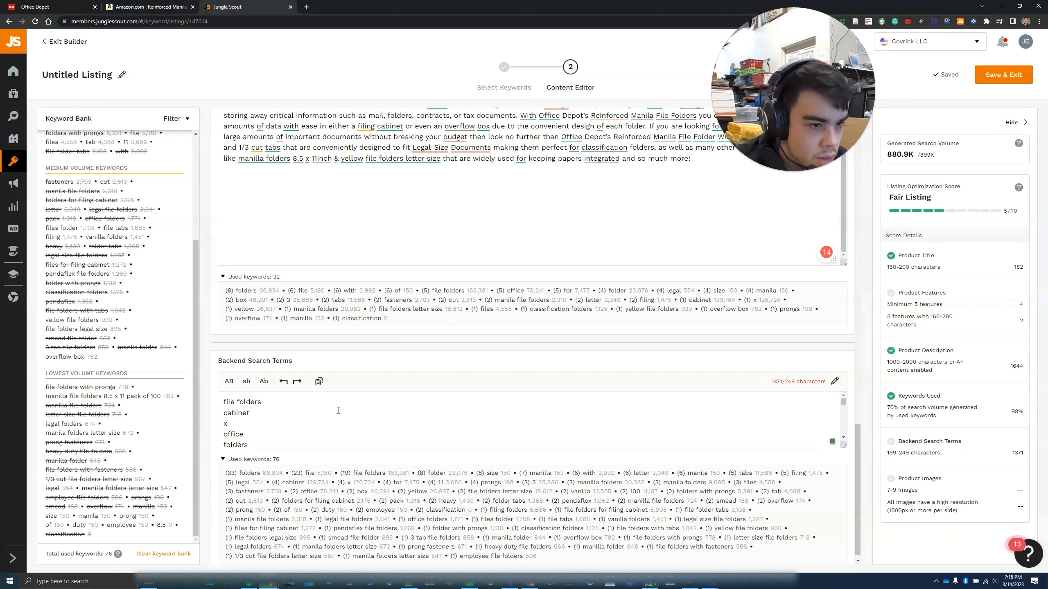
scroll(375, 412, down, 10)
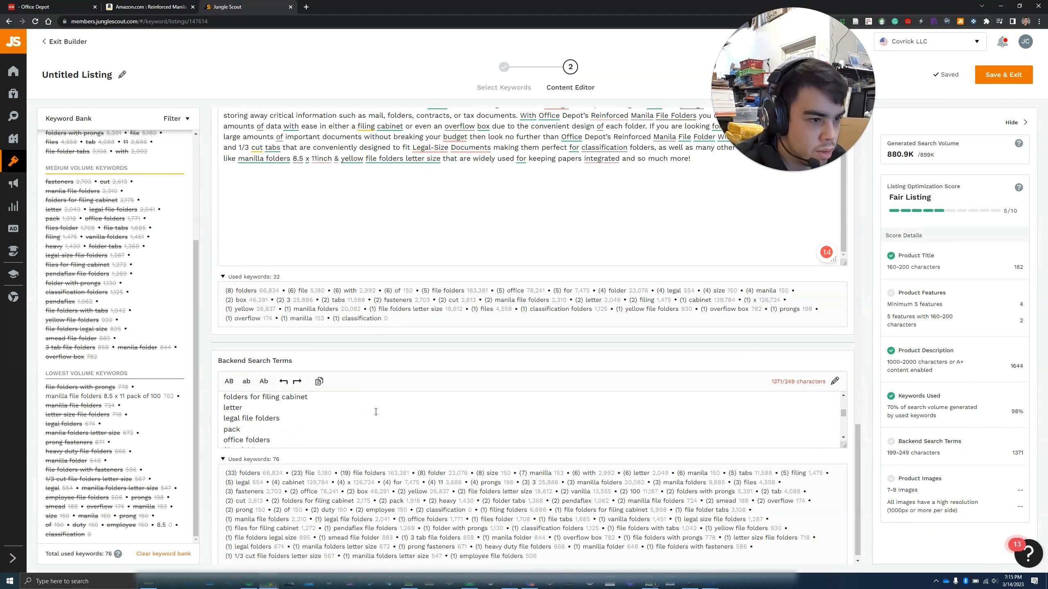
drag(359, 428, 226, 415)
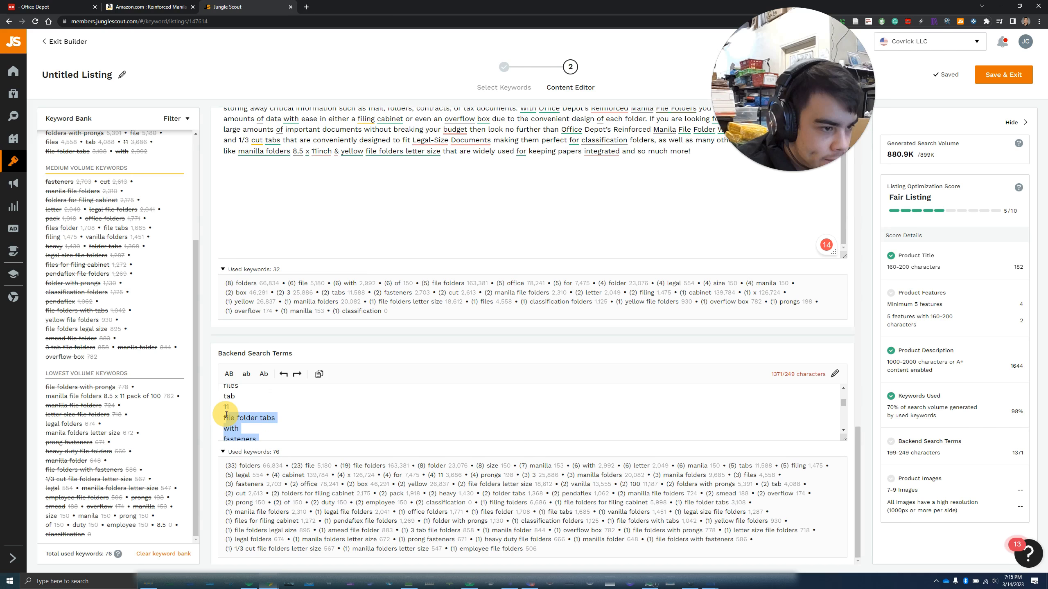
drag(311, 431, 311, 431)
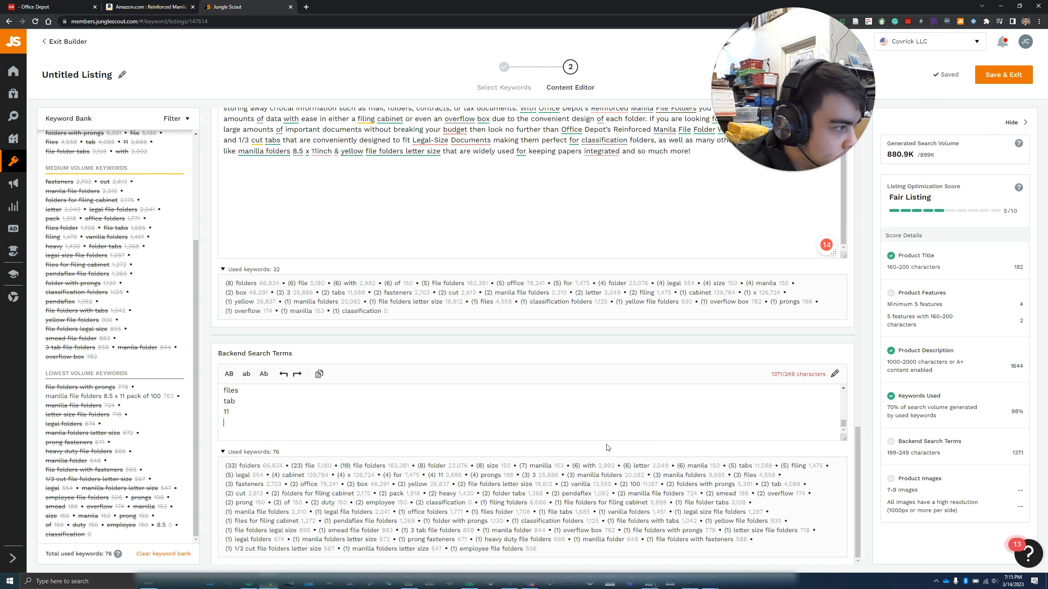
key(BackSpace)
scroll(607, 473, up, 5)
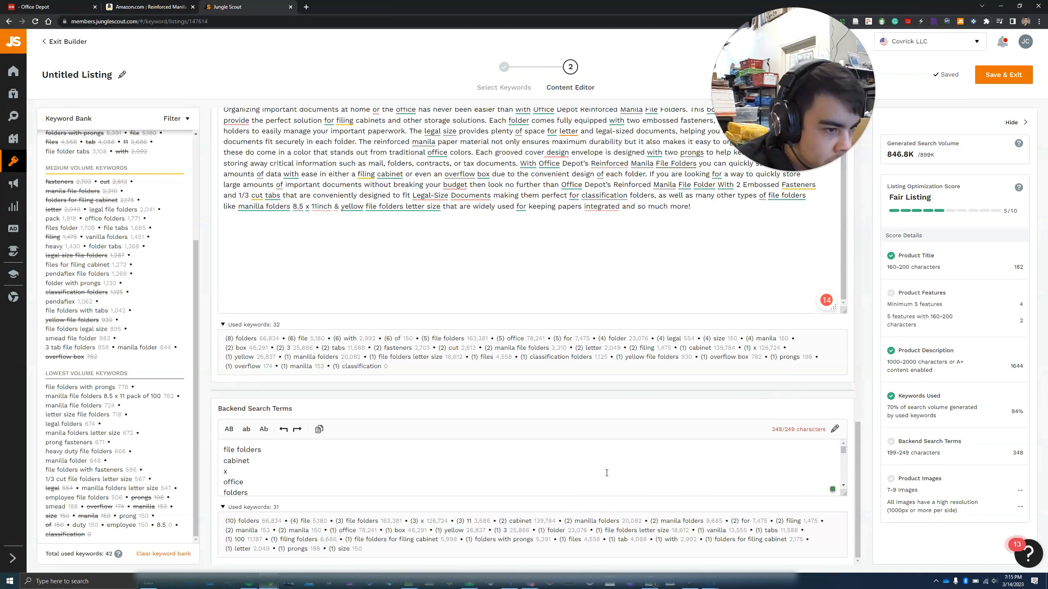
scroll(188, 277, up, 4)
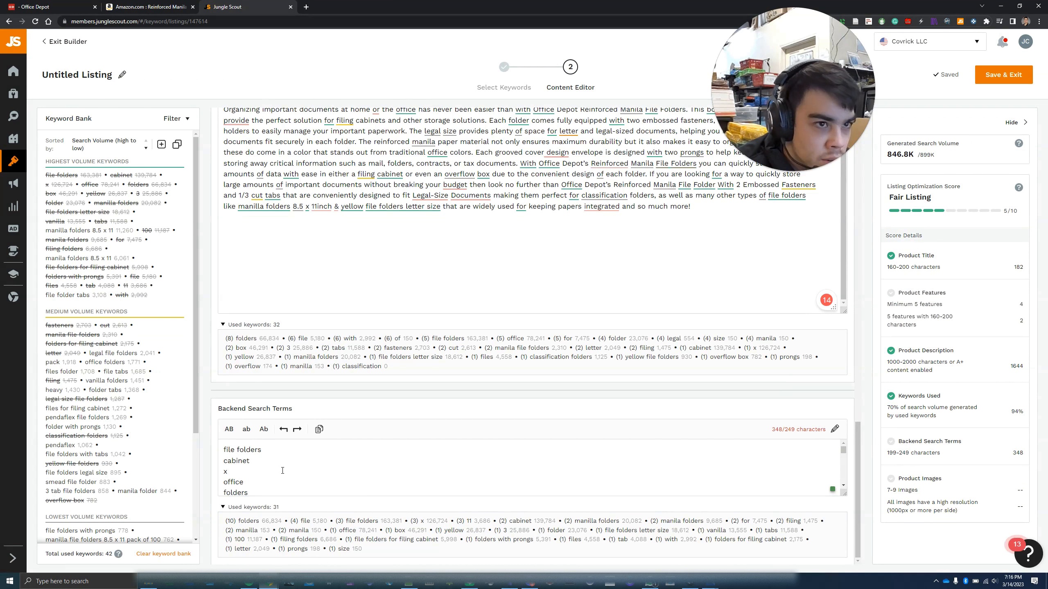
drag(271, 460, 197, 439)
key(BackSpace)
key(BackSpace)
key(BackSpace)
key(BackSpace)
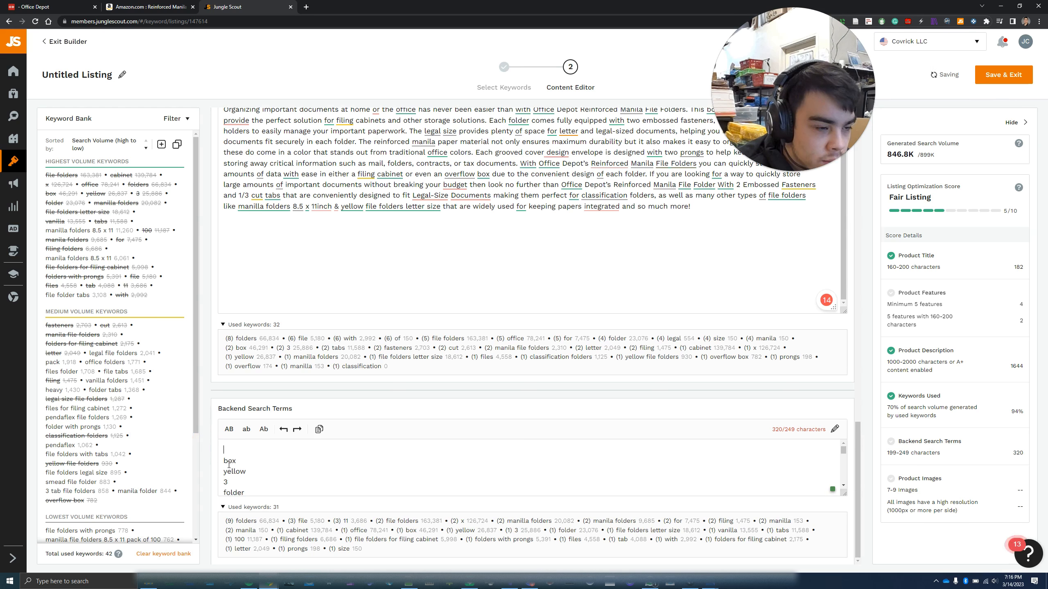
key(Down)
key(BackSpace)
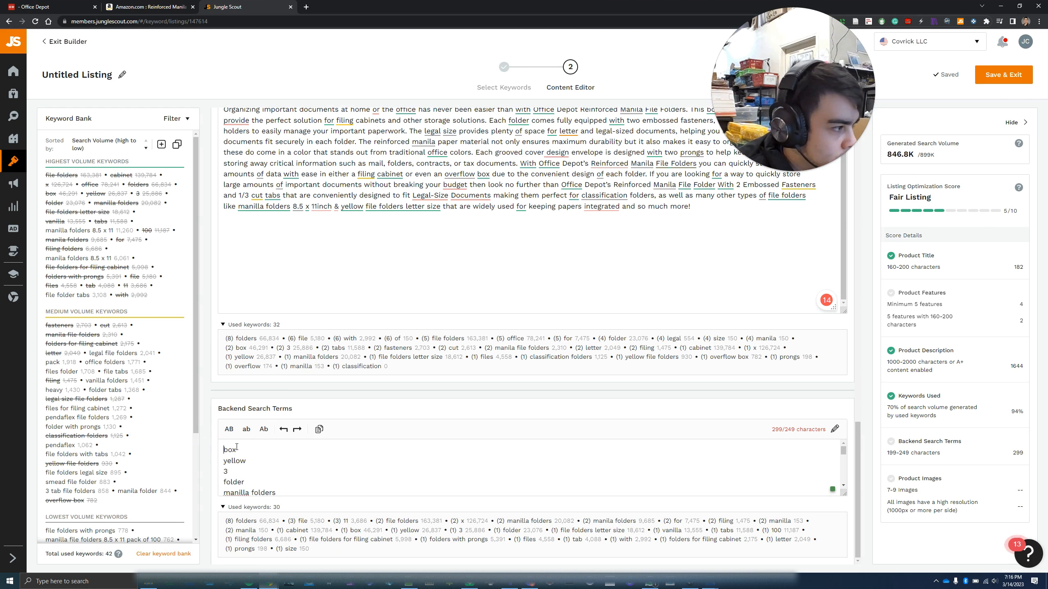
Remove the manila folders and box lines and empty lines, reaching 244/249 characters
scroll(261, 473, down, 2)
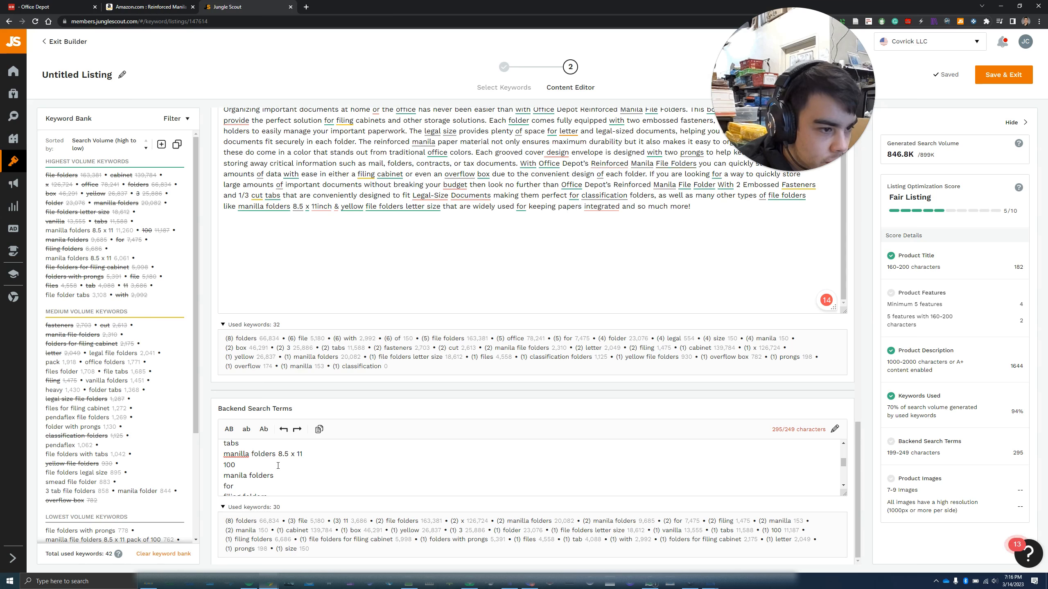
drag(273, 476, 220, 471)
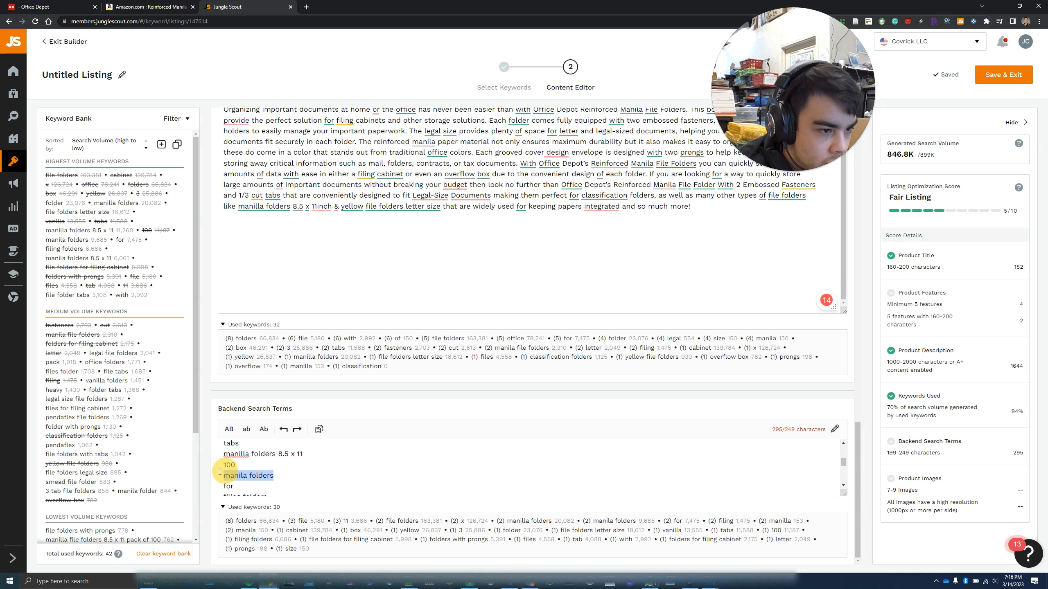
key(BackSpace)
key(BackSpace)
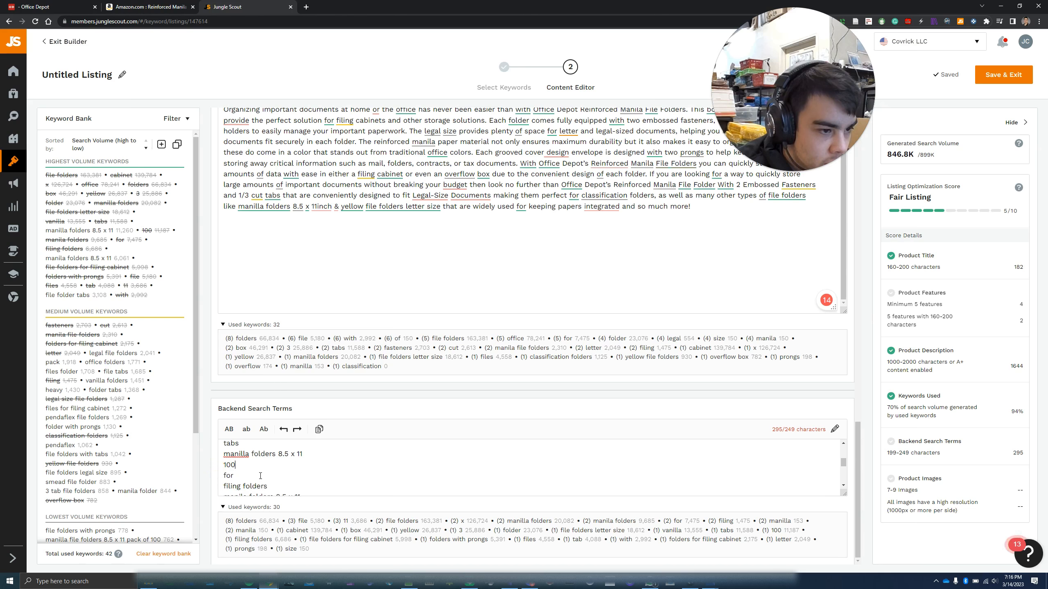
scroll(260, 476, down, 2)
drag(266, 479, 226, 451)
key(BackSpace)
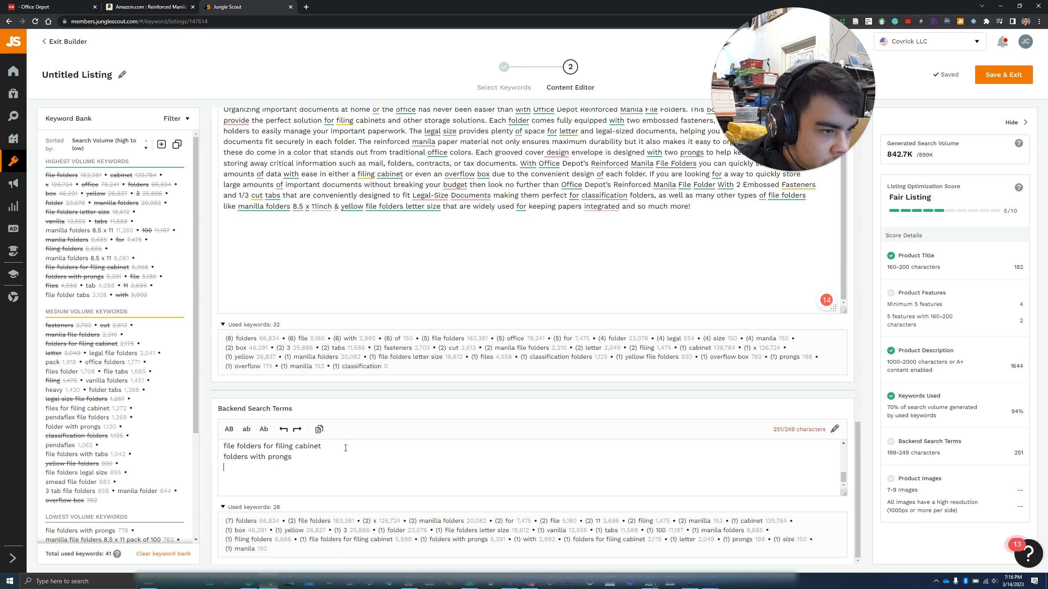
scroll(305, 458, up, 2)
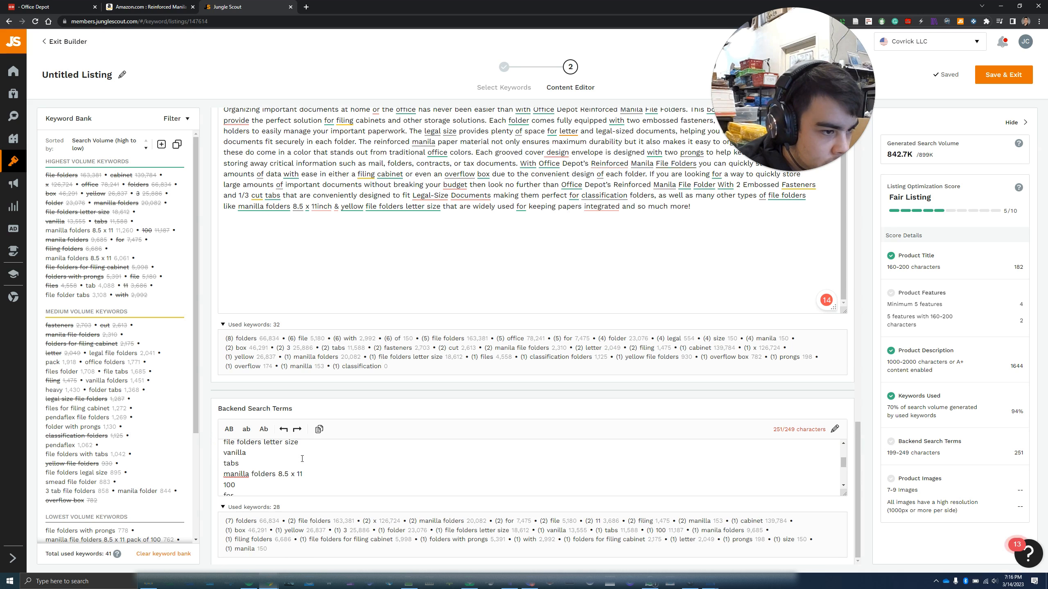
scroll(281, 468, up, 5)
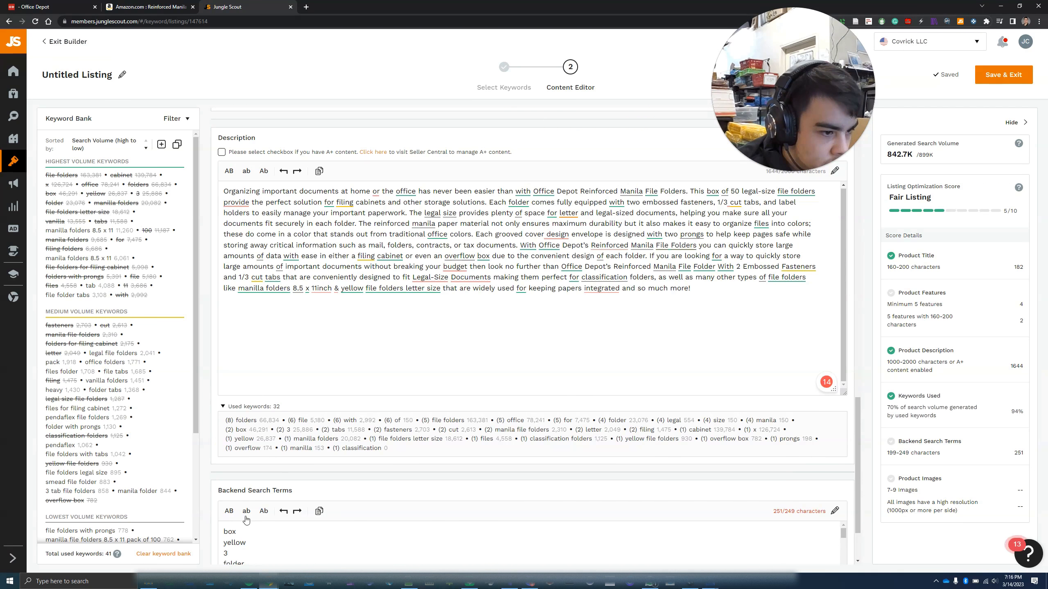
drag(252, 533, 218, 530)
key(BackSpace)
key(Delete)
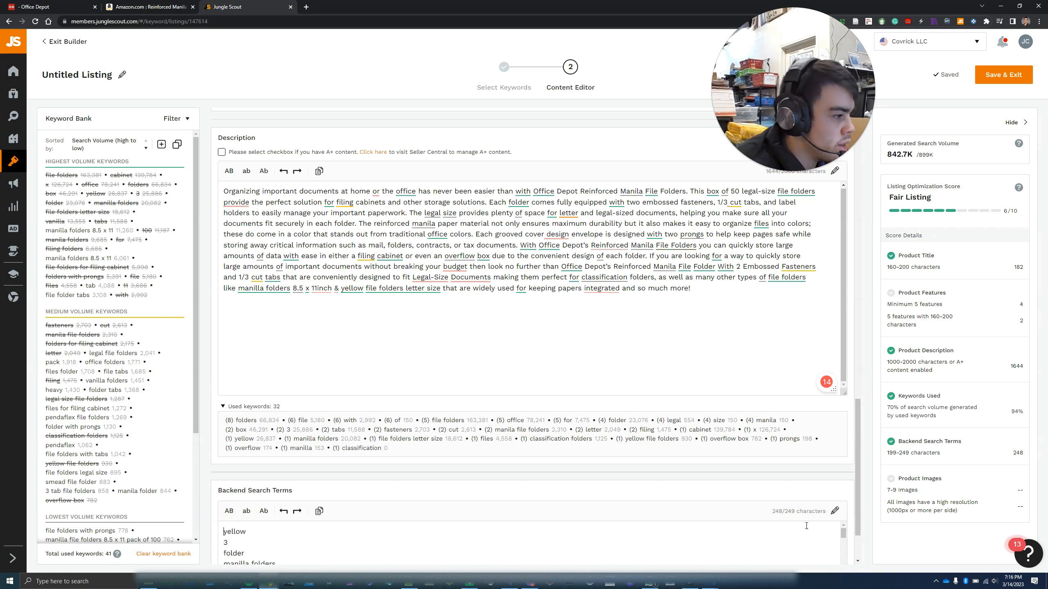
drag(856, 474, 841, 409)
scroll(841, 409, down, 7)
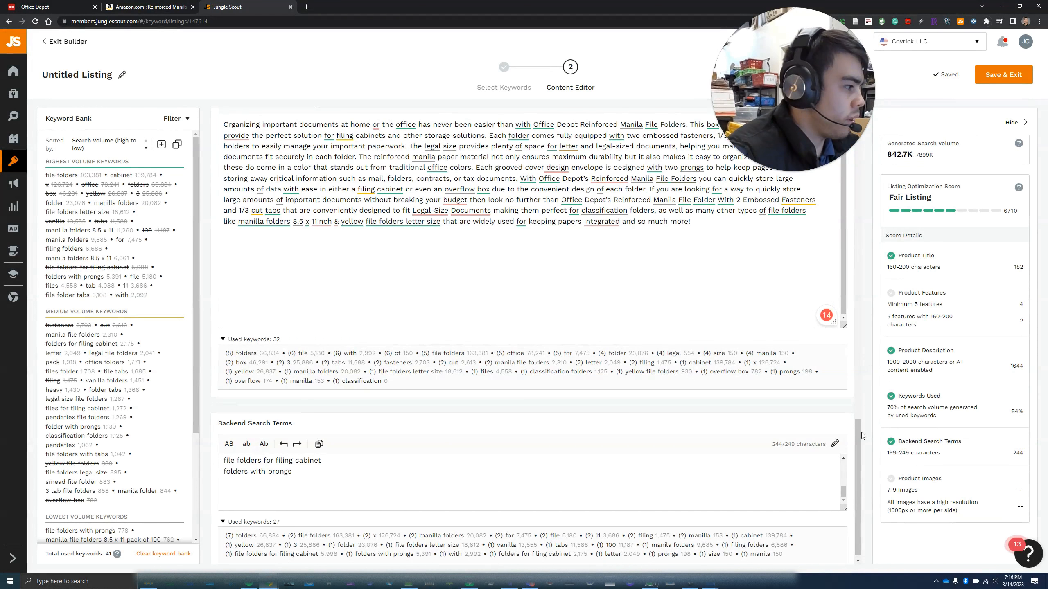
Replace Feature #1 with the AI bullet about sturdy manila file folders
drag(861, 435, 863, 152)
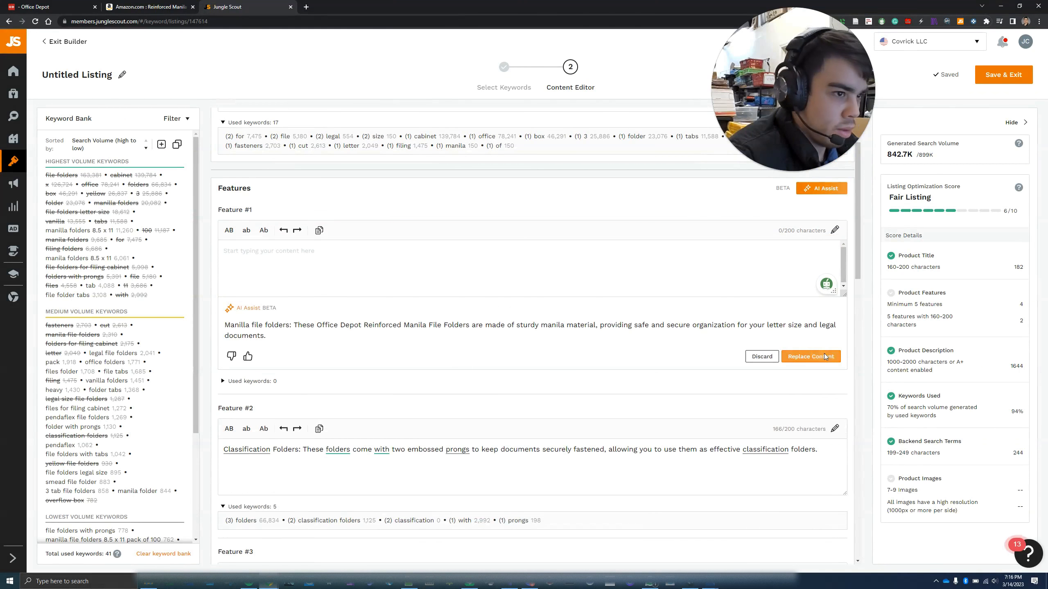
click(809, 356)
drag(856, 192, 857, 159)
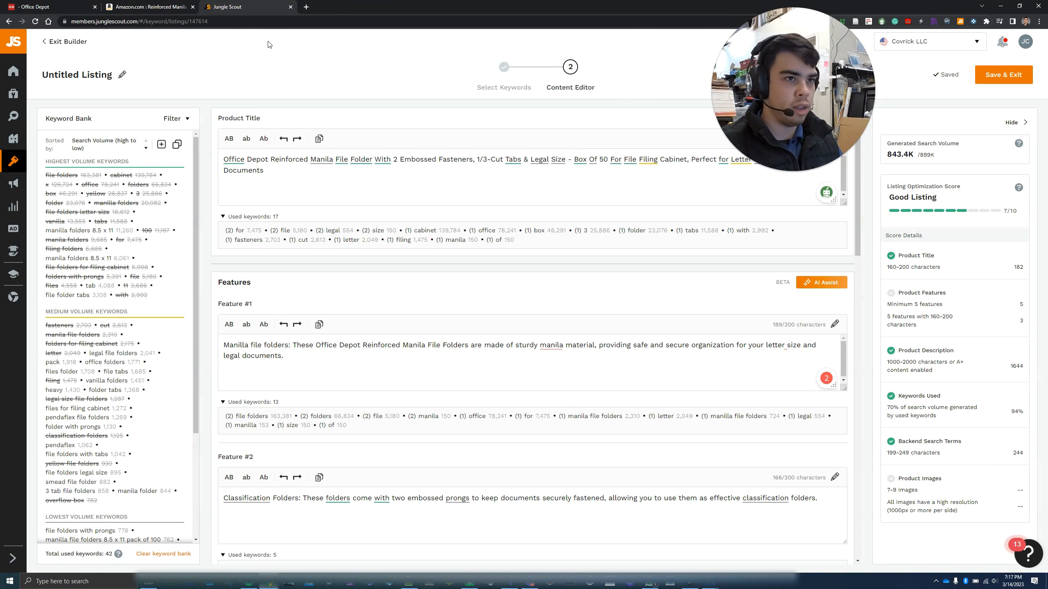
In a new tab, go from Manage All Inventory to Add a Product's catalog search box
click(306, 7)
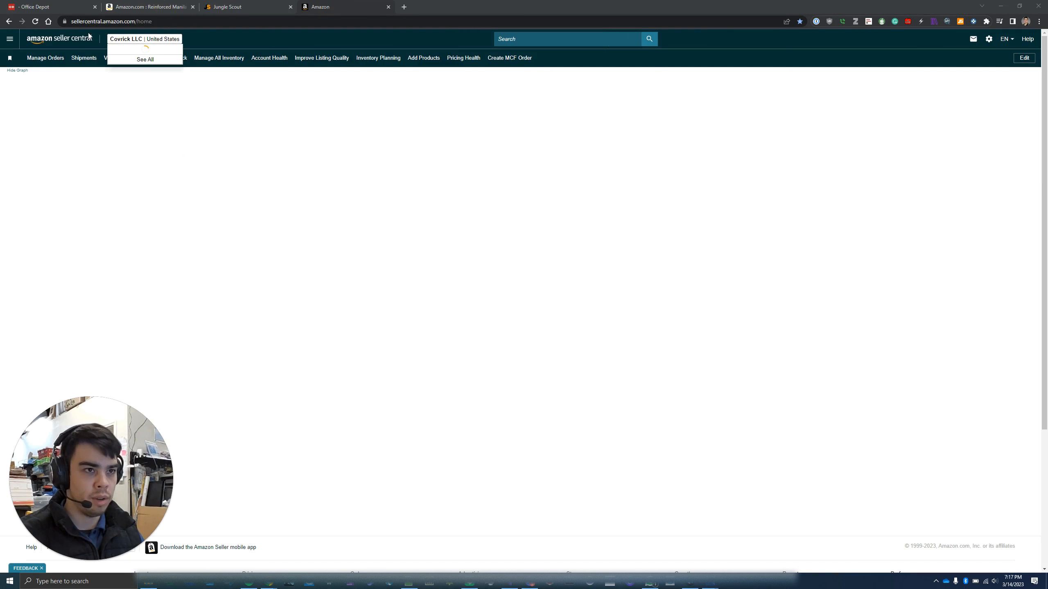
click(10, 38)
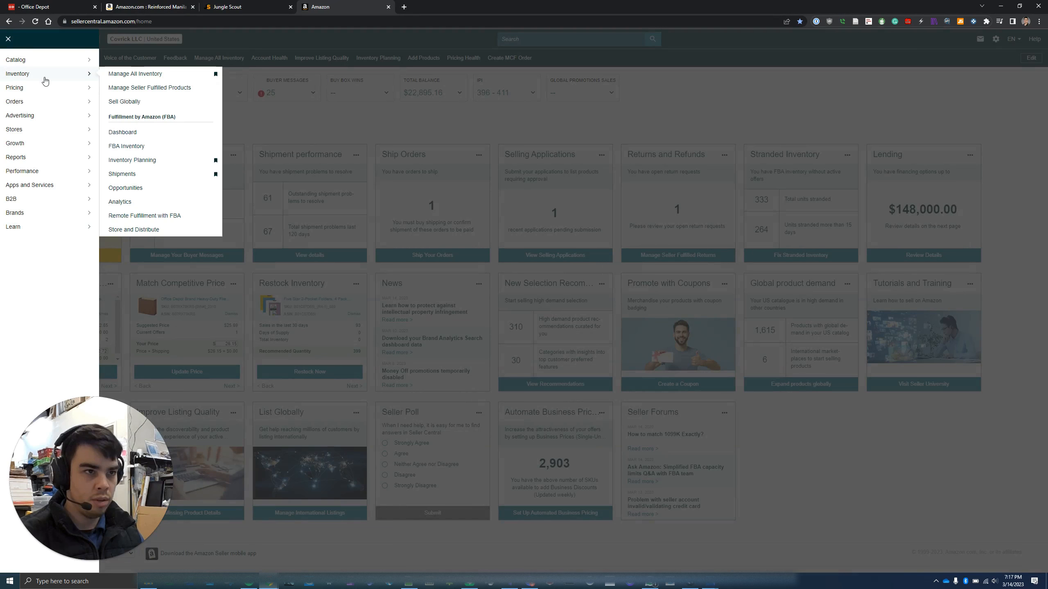
click(148, 75)
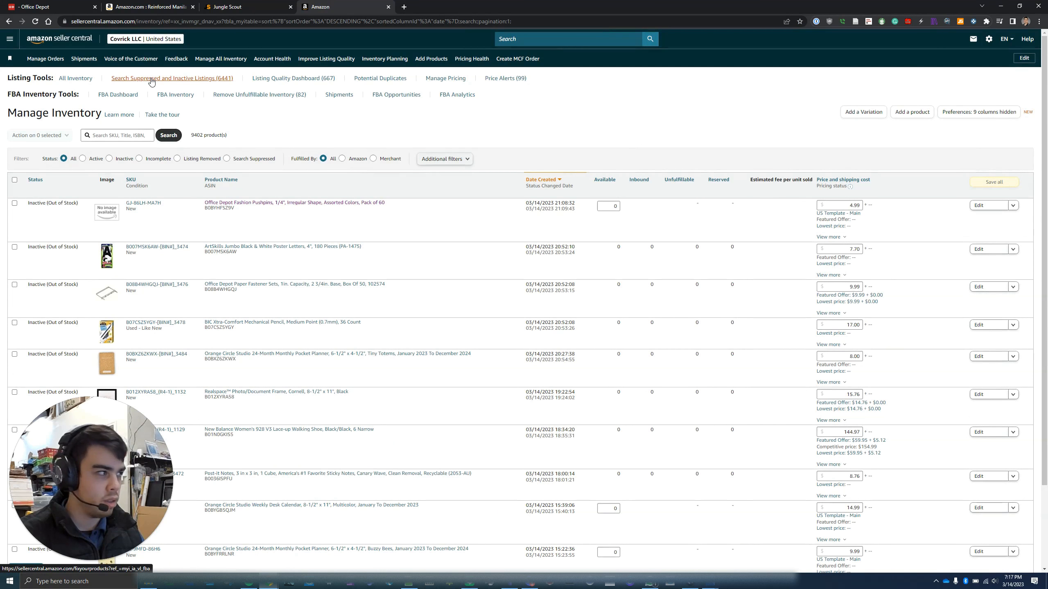
click(908, 119)
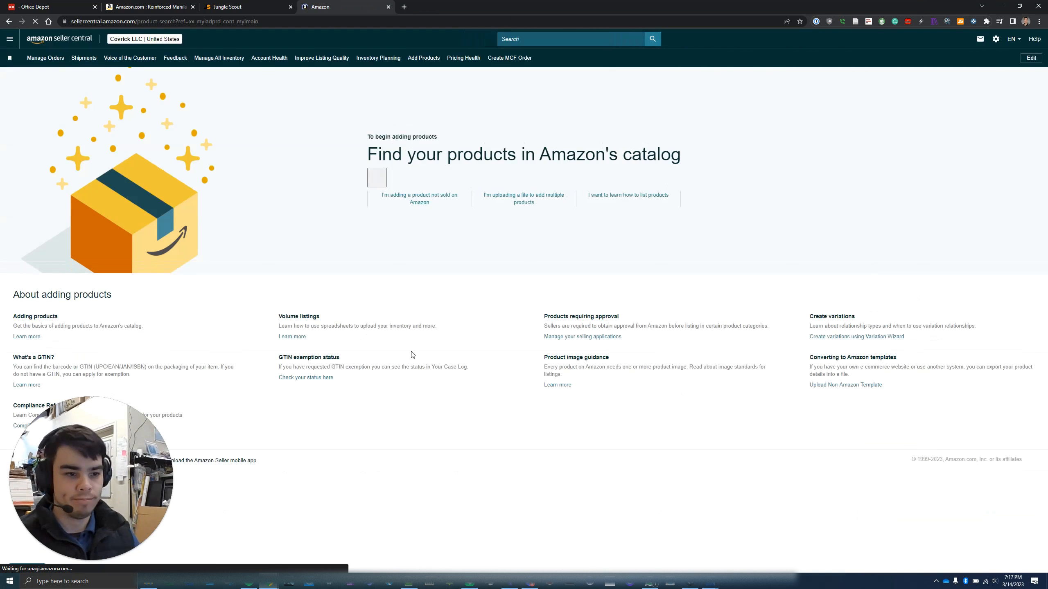
click(435, 189)
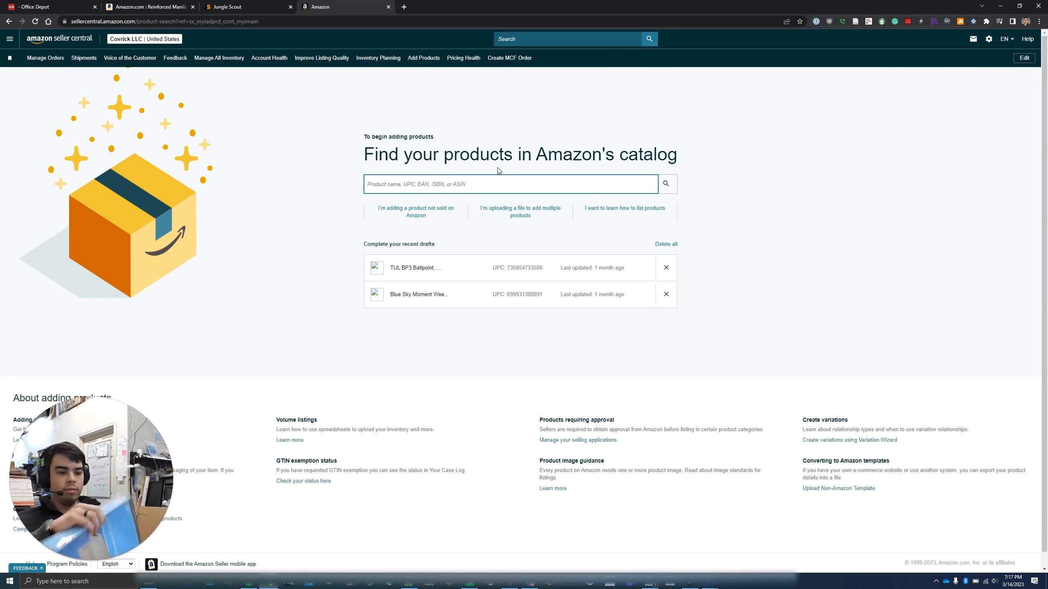
text(7358548380)
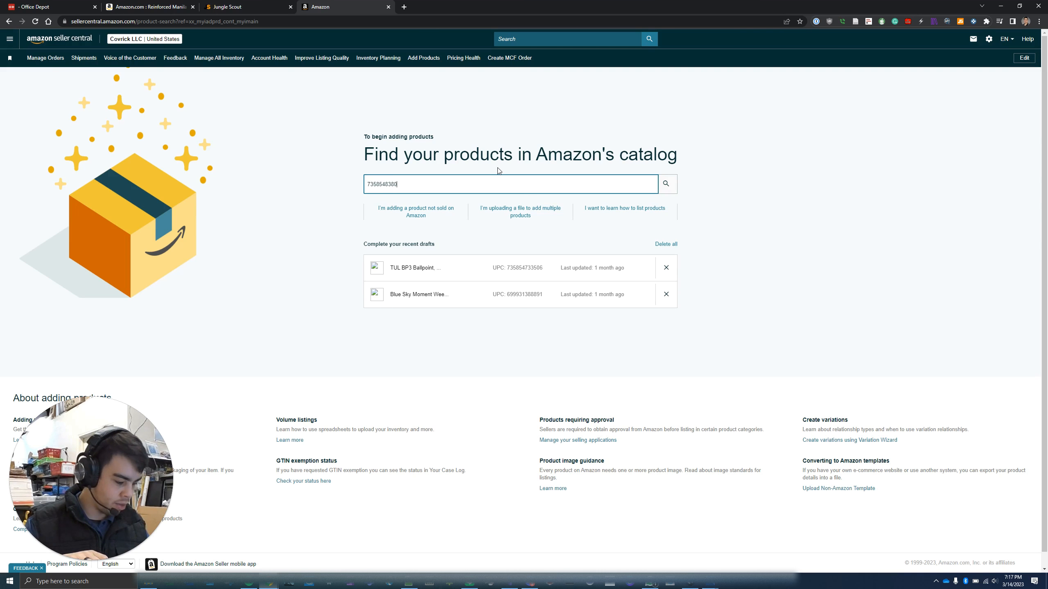
text(41)
key(Return)
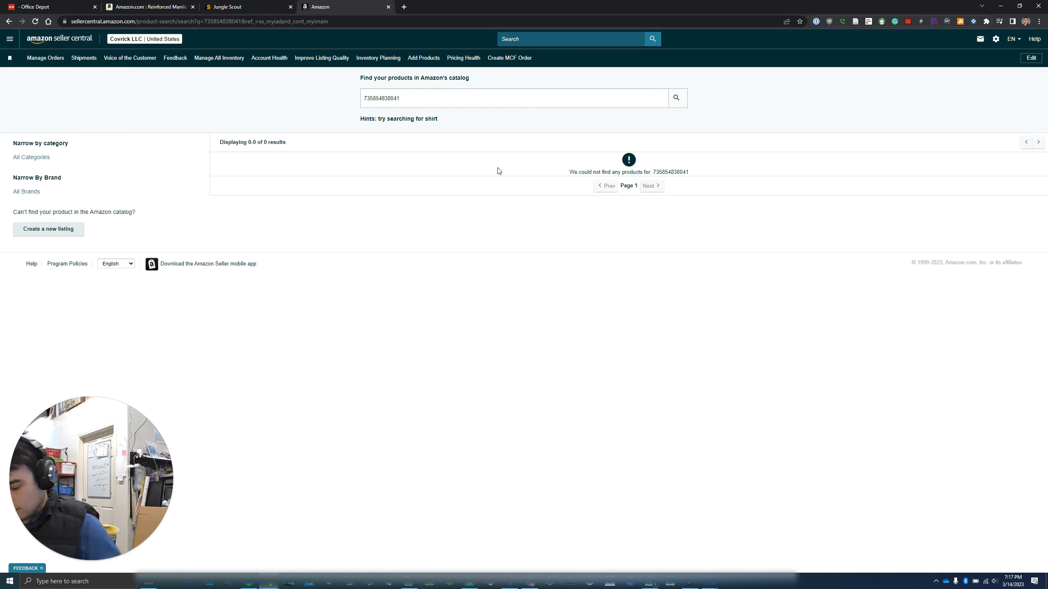
drag(443, 97, 339, 96)
key(ctrl+c)
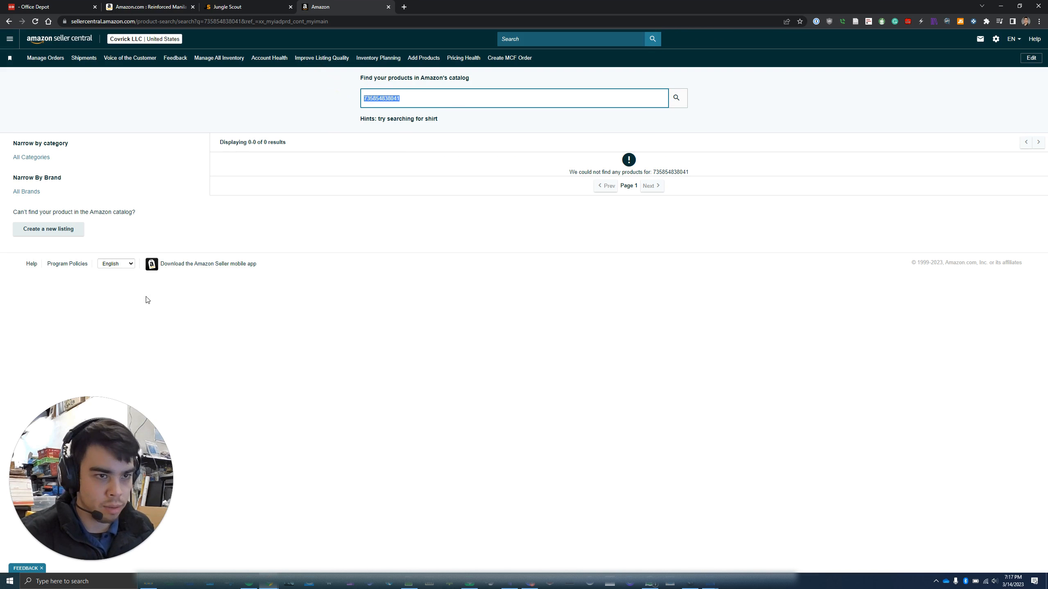
click(47, 229)
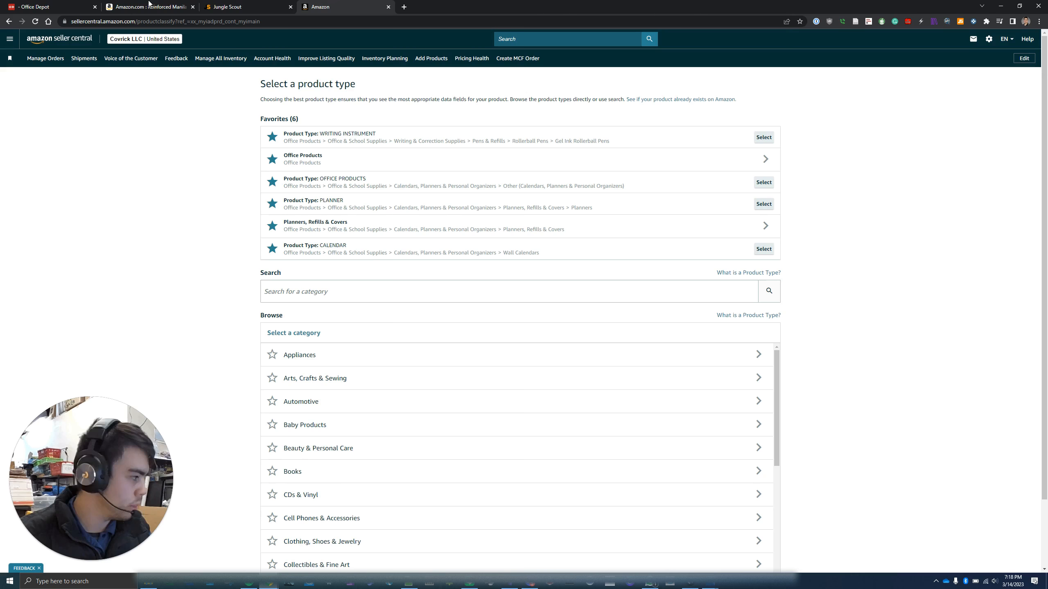
click(403, 7)
key(ctrl+v)
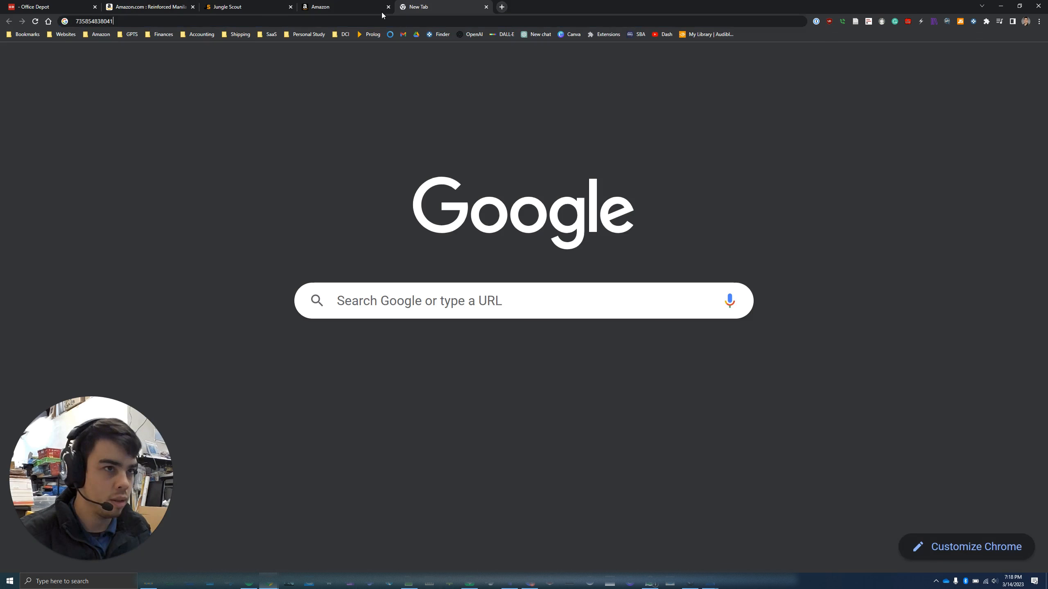
key(Return)
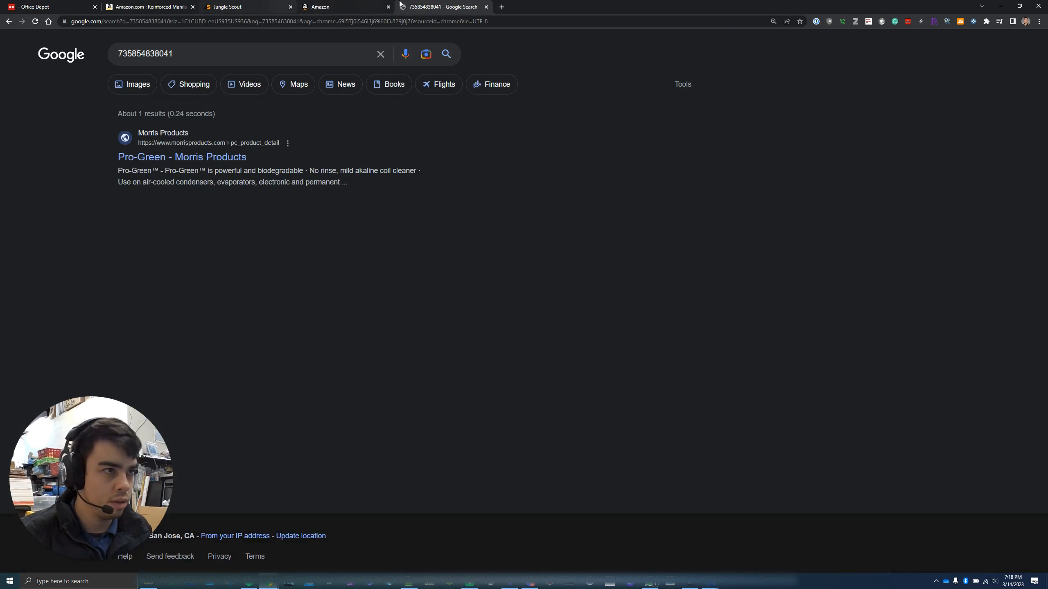
click(371, 6)
click(325, 294)
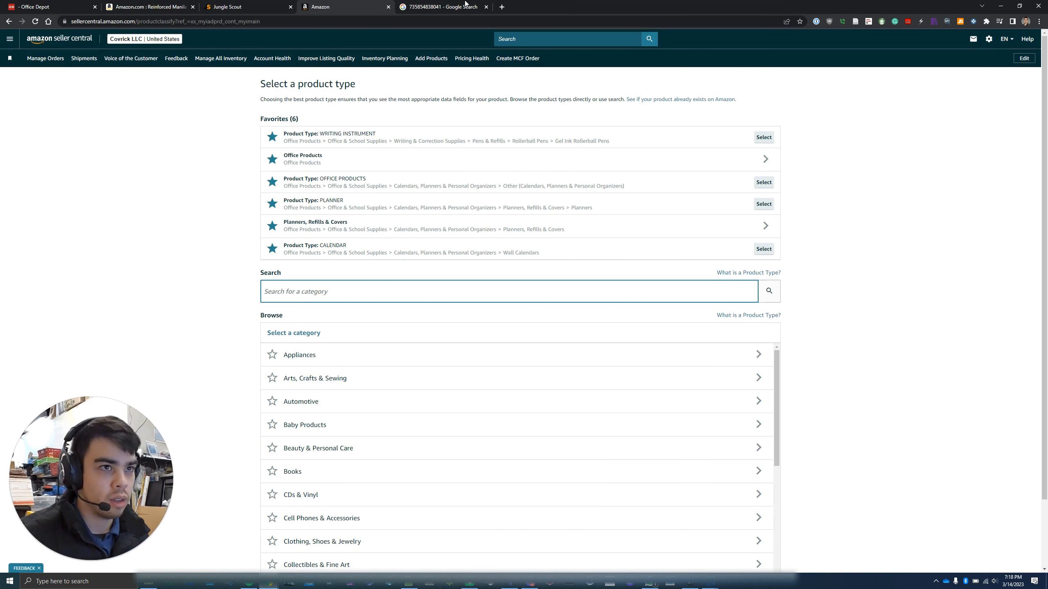
Copy the folder description from the Office Depot product title and search categories with it
click(35, 7)
click(271, 177)
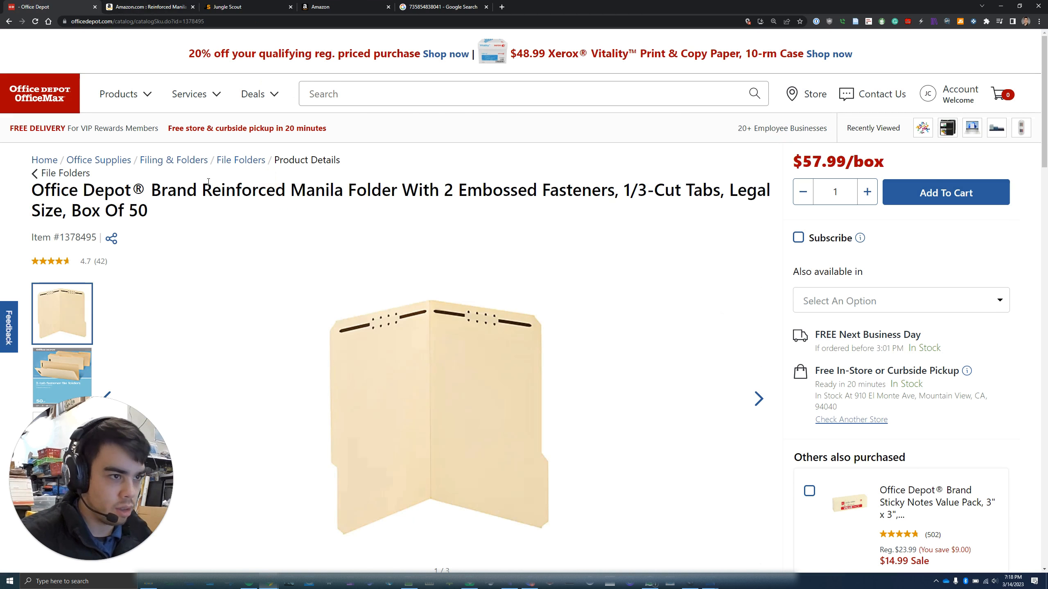
drag(296, 196, 770, 199)
key(ctrl+c)
click(345, 7)
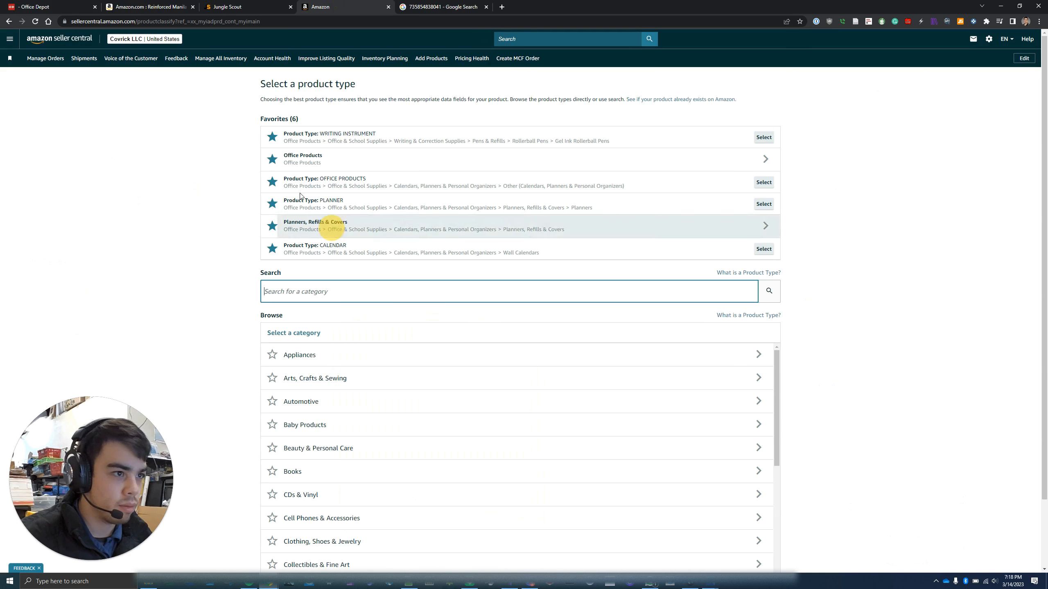
click(326, 293)
key(ctrl+v)
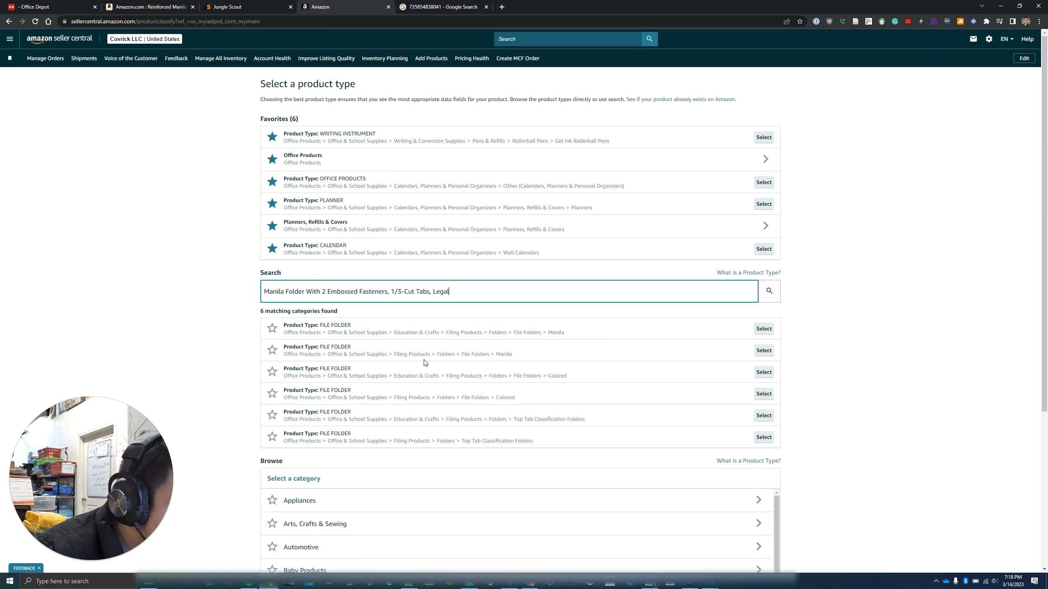
Choose the File Folders > Manila product type, show all attributes, and bring up the Copy From search
click(764, 350)
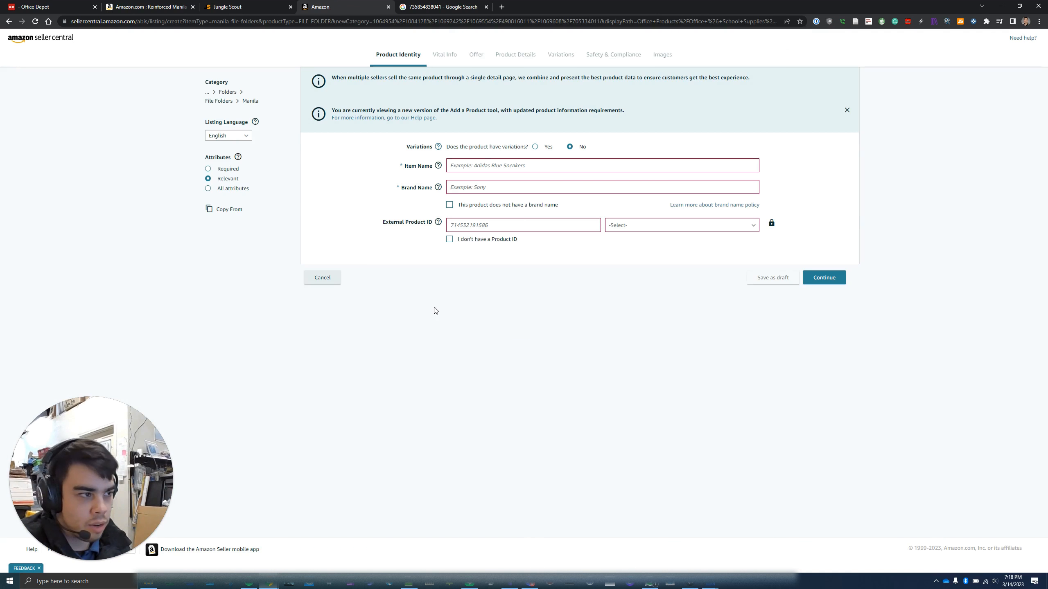
click(538, 408)
key(ctrl+plus)
key(ctrl+plus)
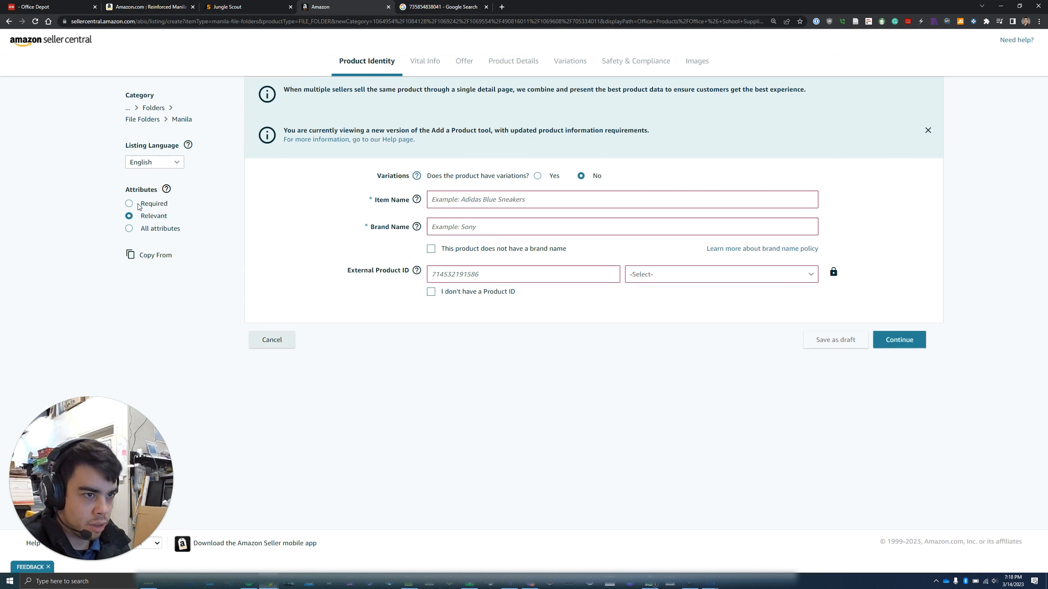
click(128, 229)
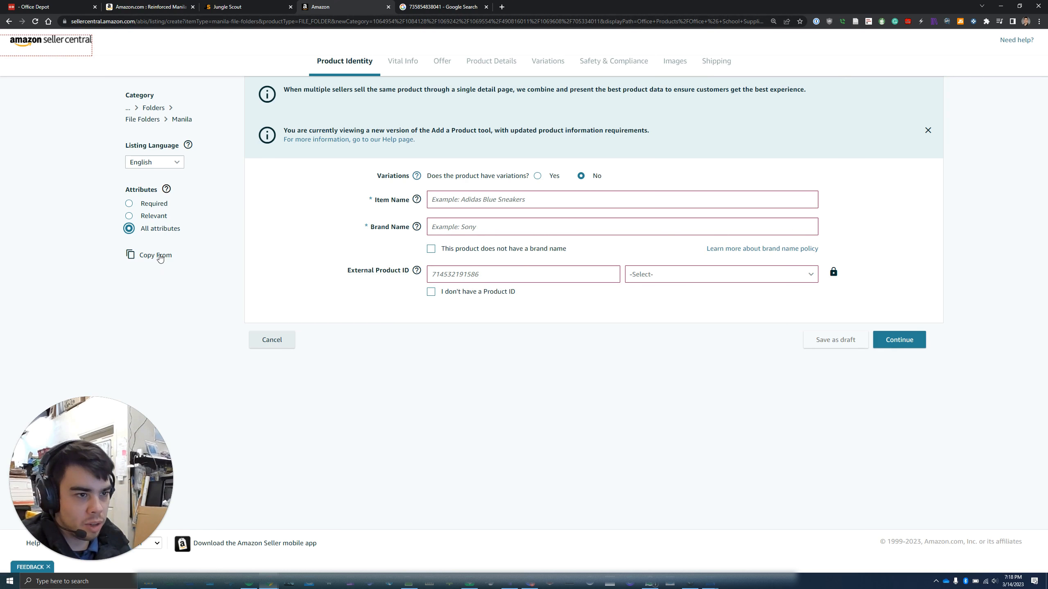
click(144, 263)
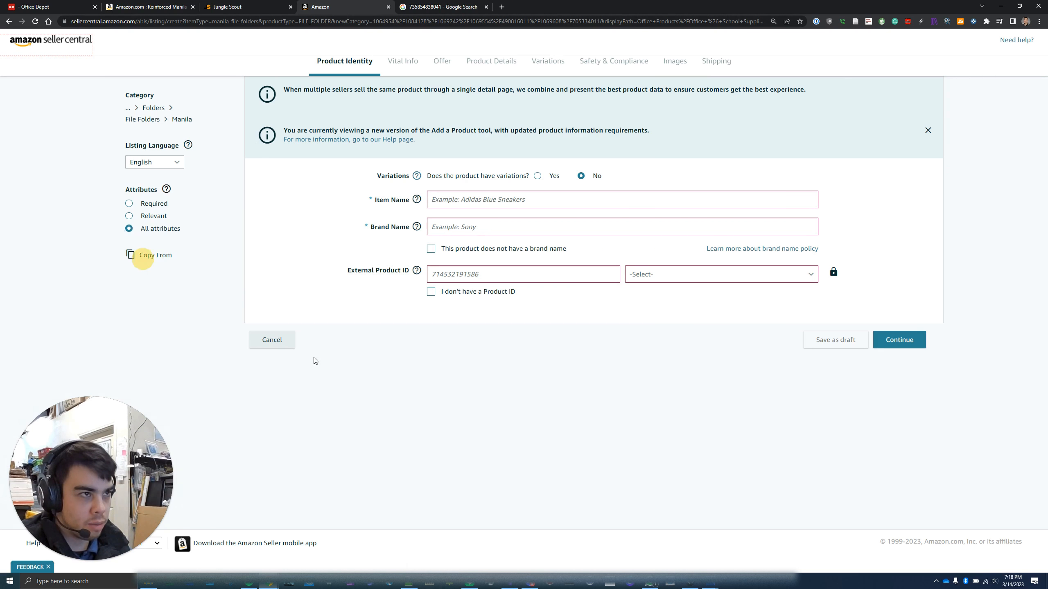
click(501, 309)
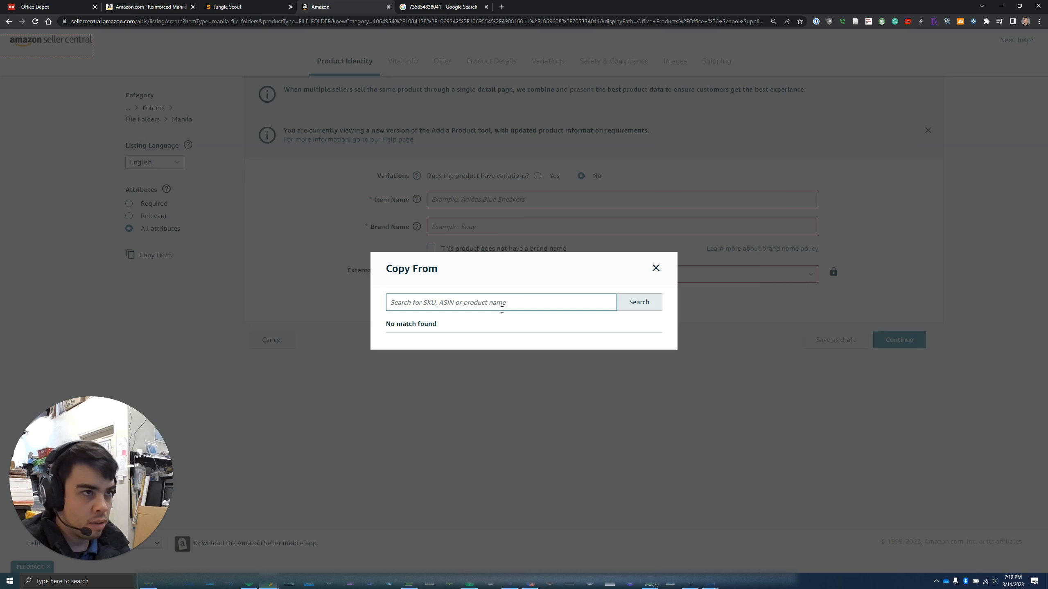
Copy the Smead file folder's ASIN B00006IF2B from the Amazon search results
click(148, 7)
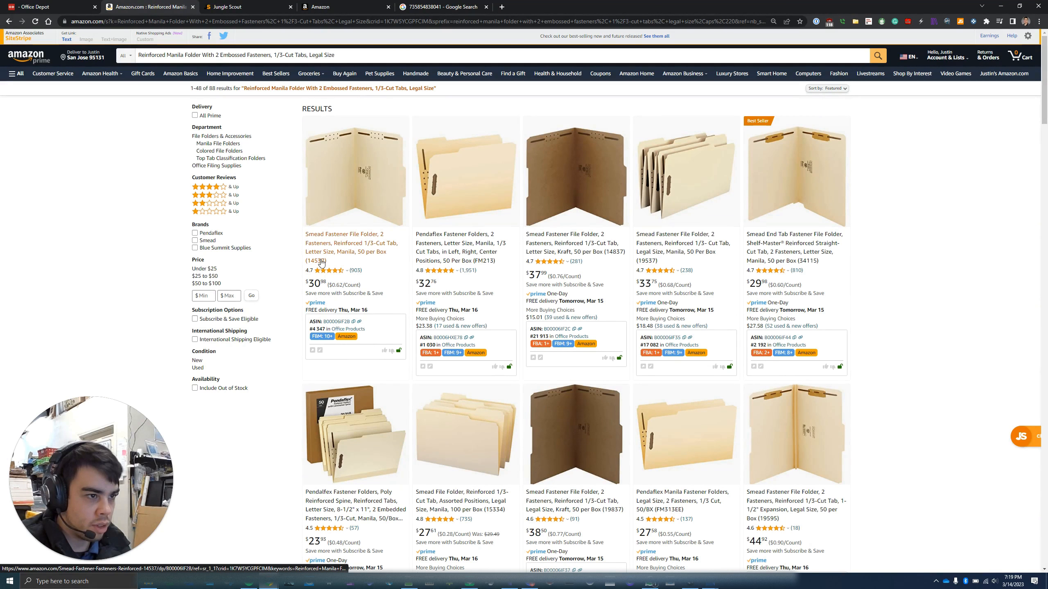
click(353, 322)
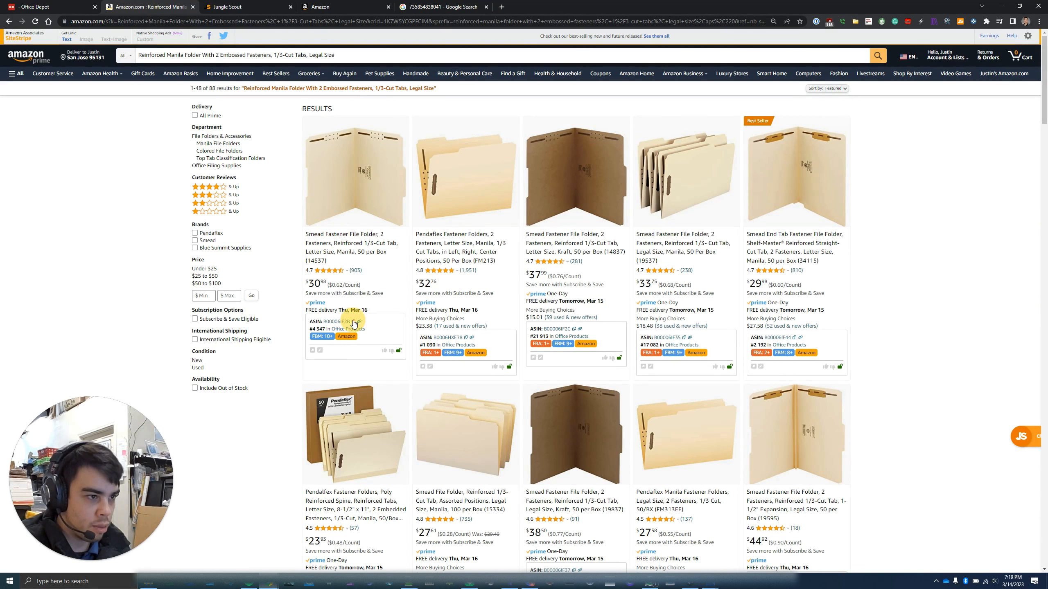
click(89, 4)
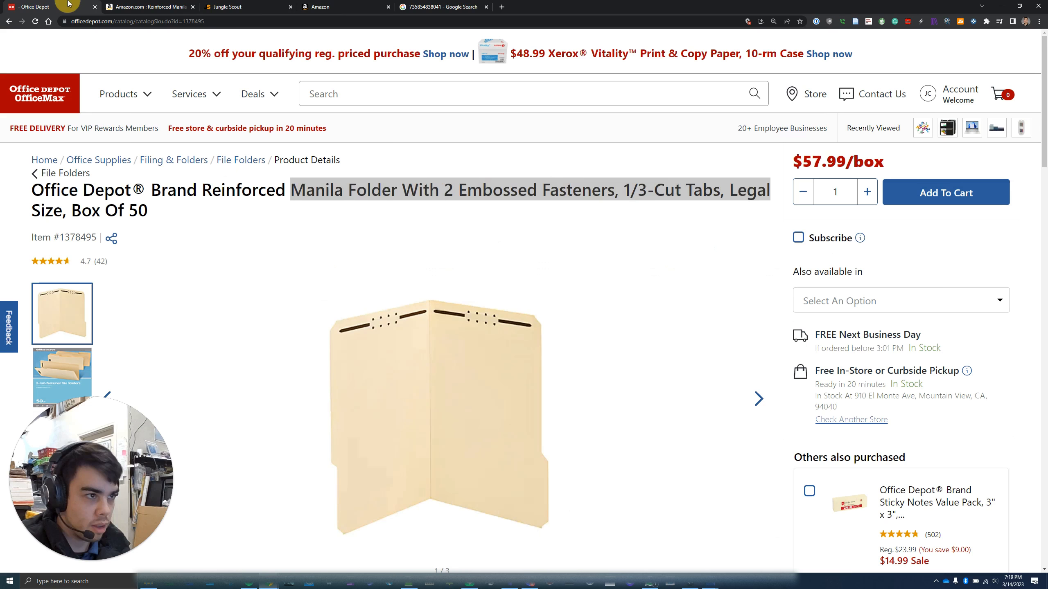
click(104, 5)
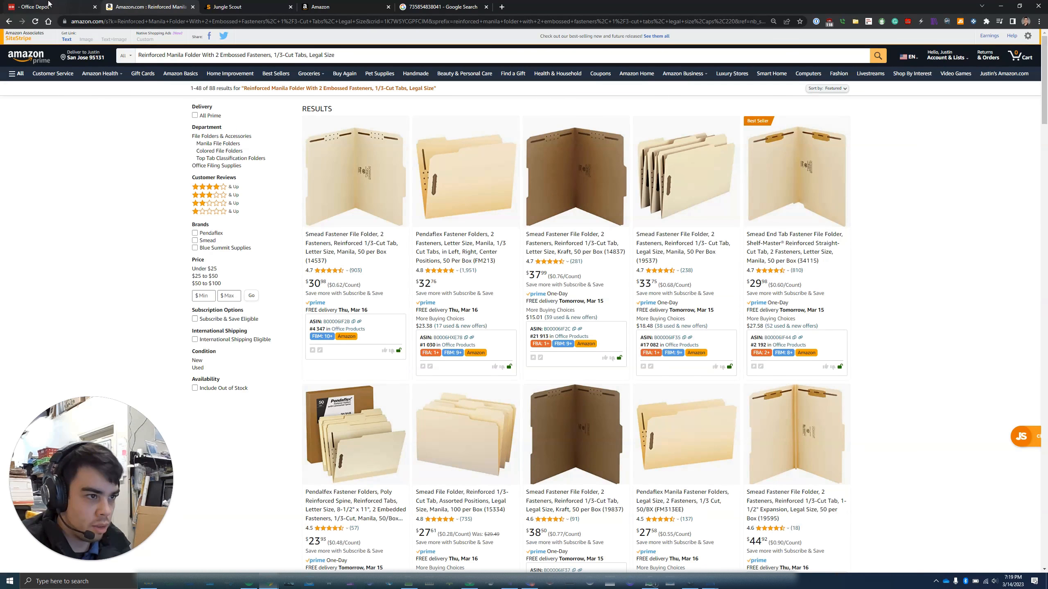
click(336, 6)
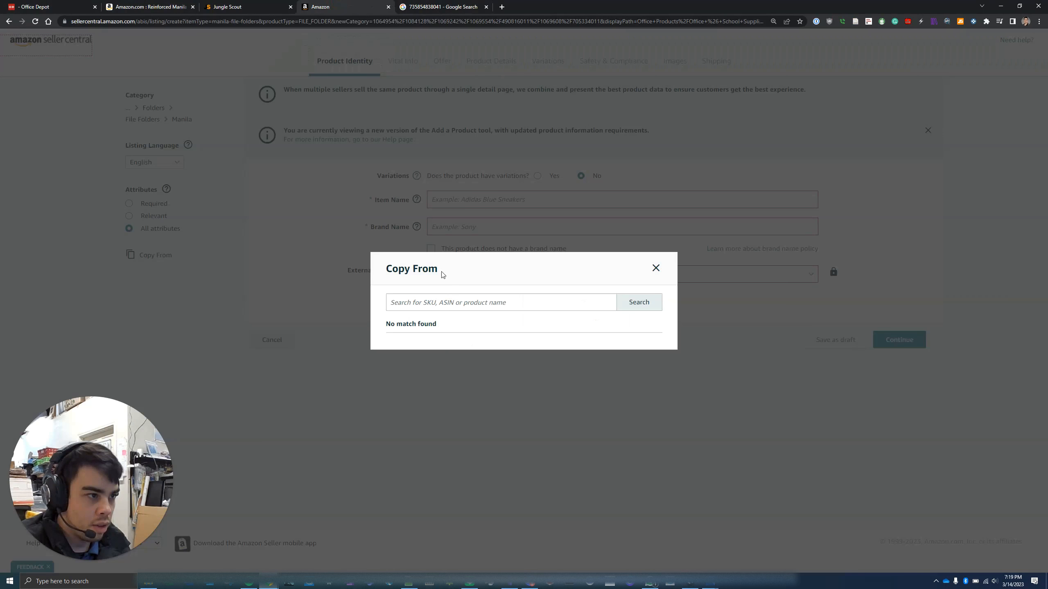
Look up ASIN B00006IF2B in Copy From, copy its attributes, and show the Product Details section
click(452, 304)
key(ctrl+v)
click(637, 305)
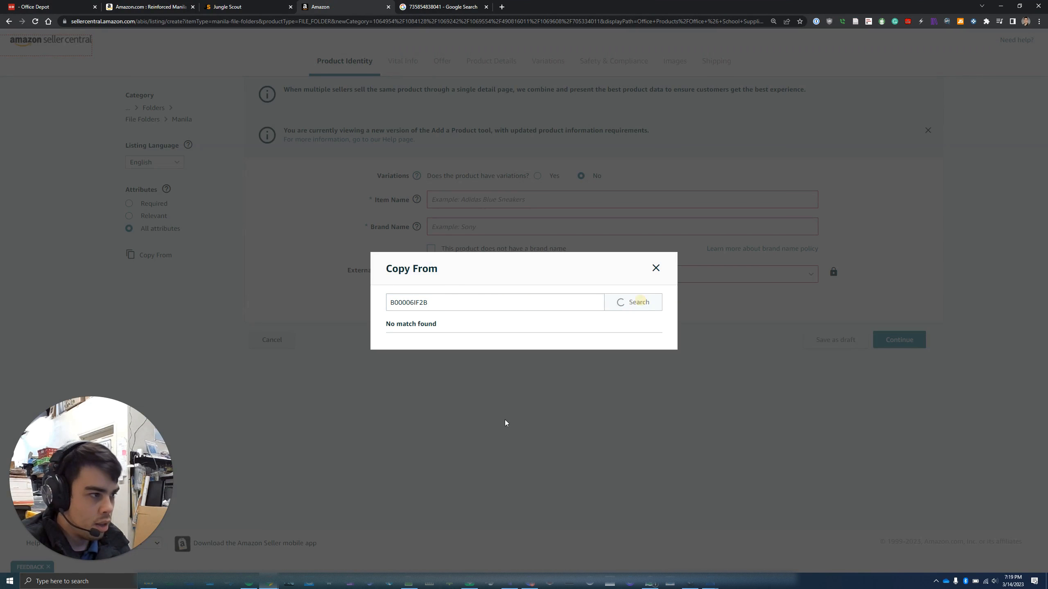
click(640, 322)
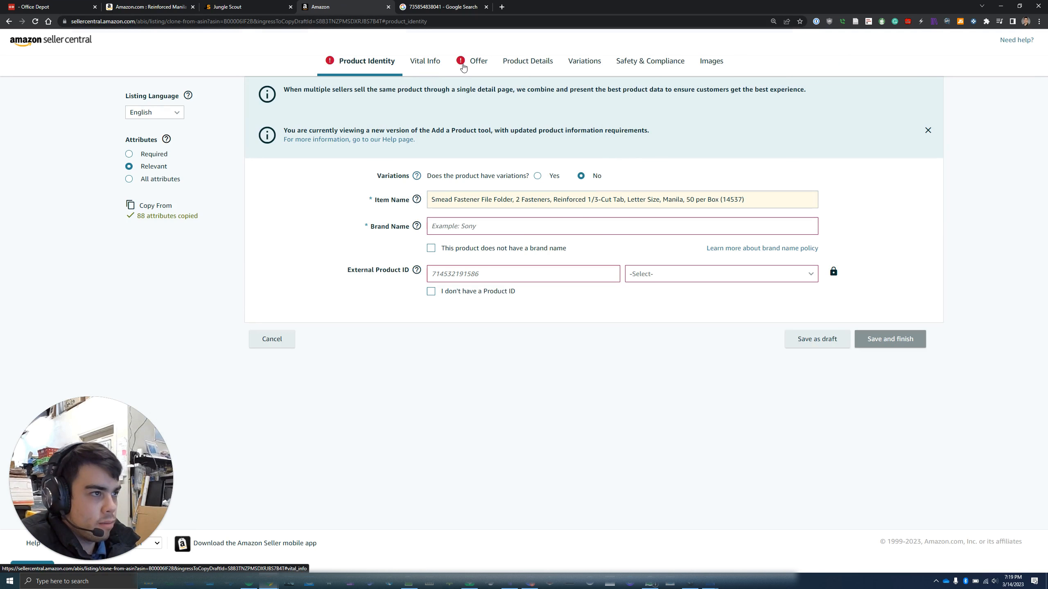
click(130, 181)
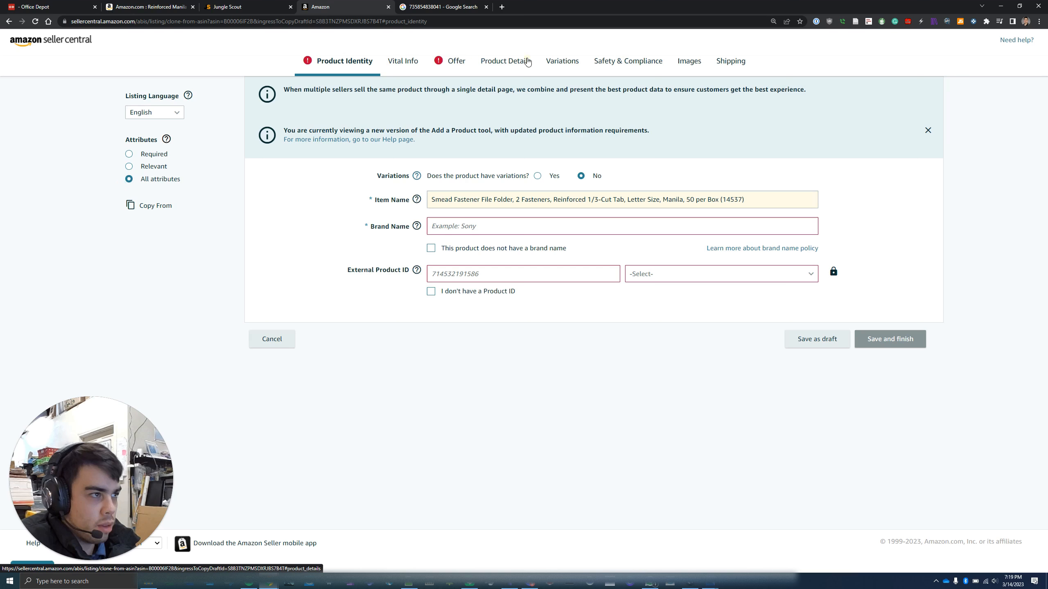
click(500, 64)
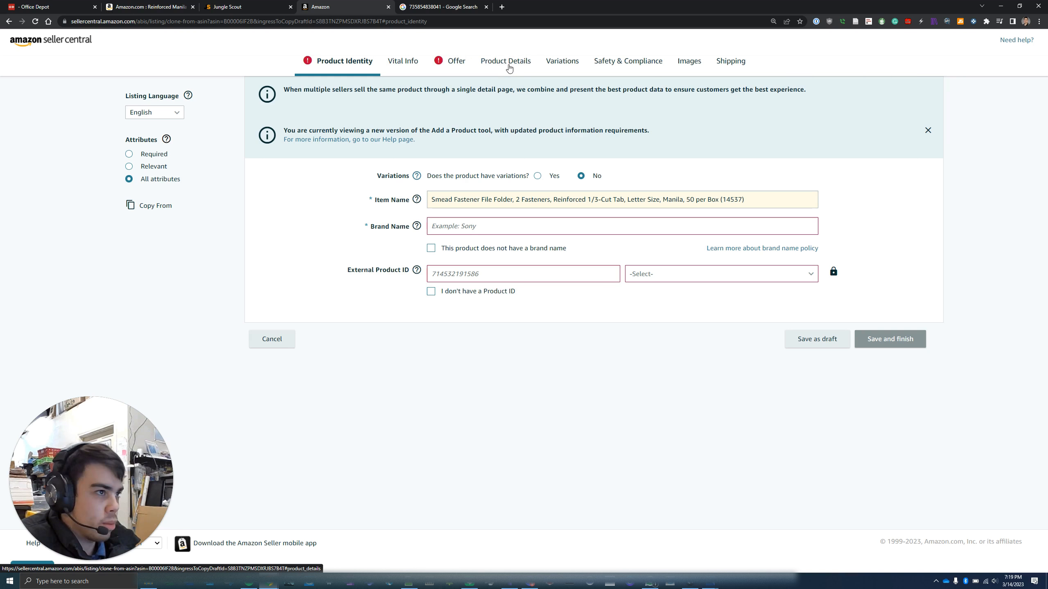
click(509, 67)
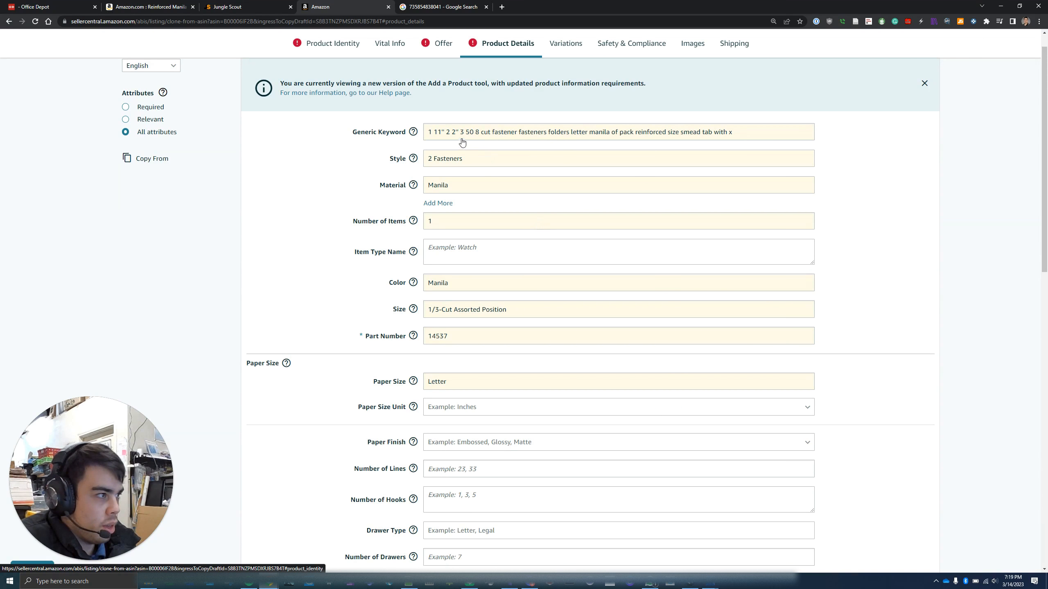
Scroll through the copied Smead product details, then go back to the Product Identity section
scroll(622, 153, down, 4)
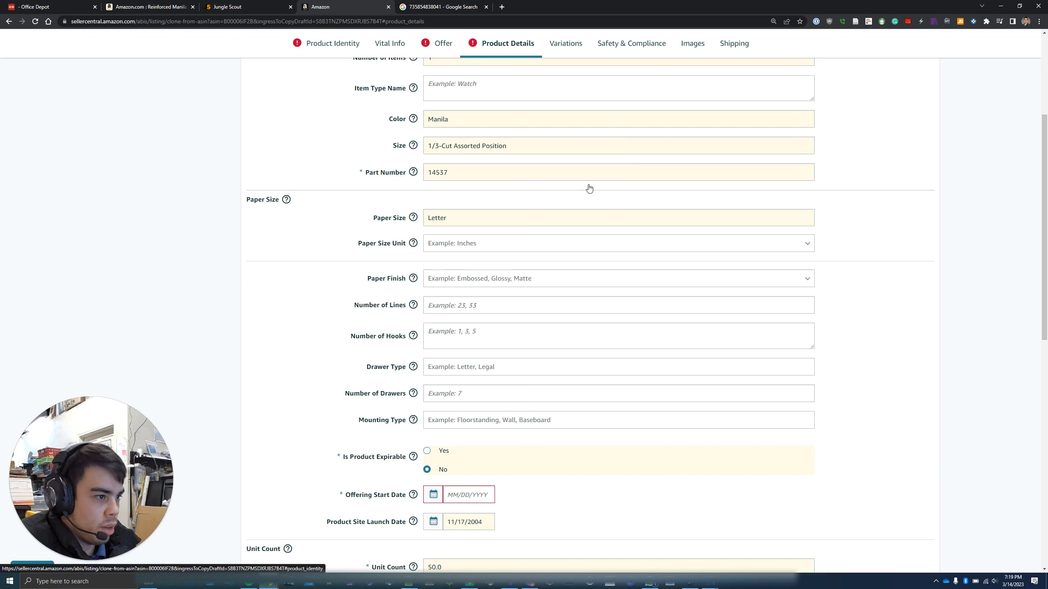
scroll(589, 189, down, 4)
scroll(491, 381, down, 8)
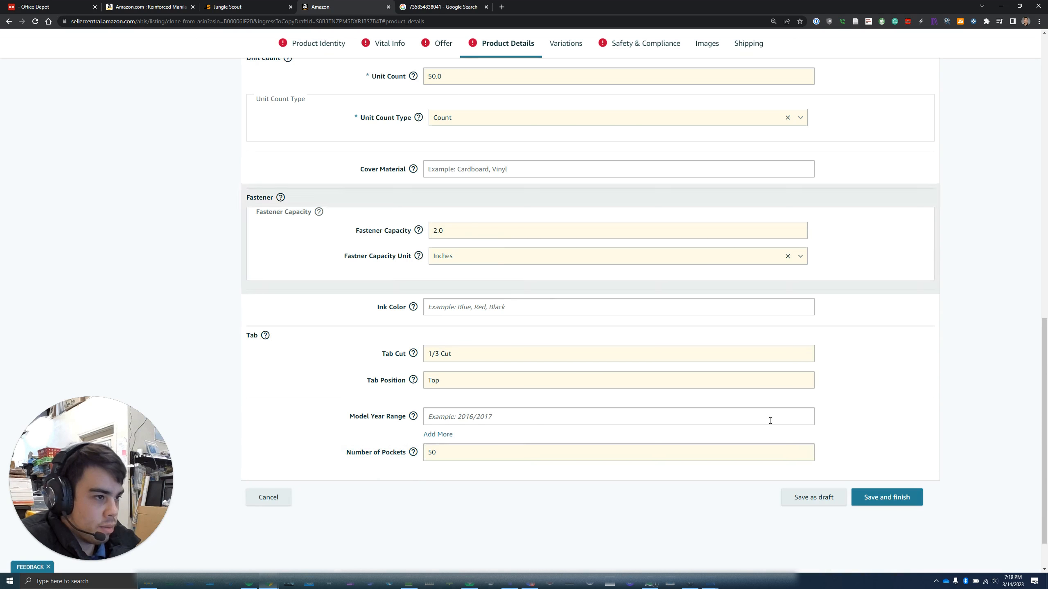
scroll(479, 433, up, 15)
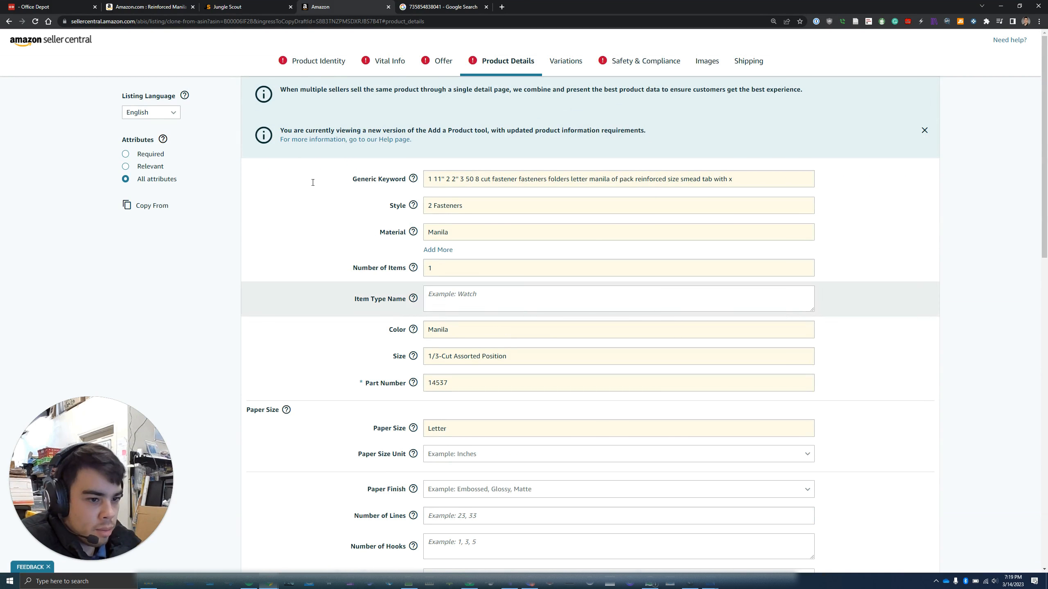
click(319, 65)
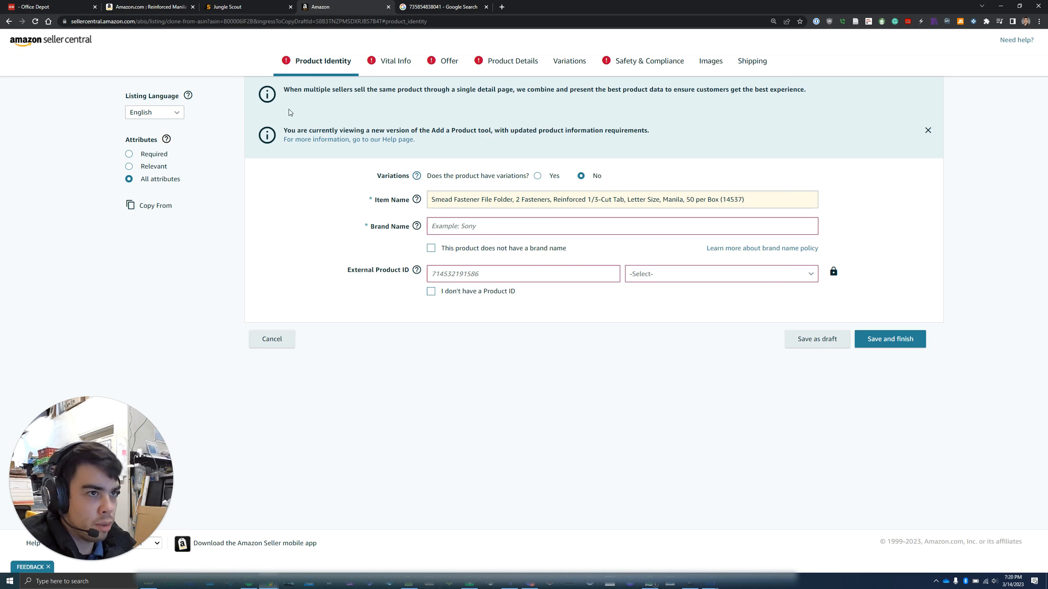
Replace the Item Name with the Jungle Scout optimized product title
click(231, 6)
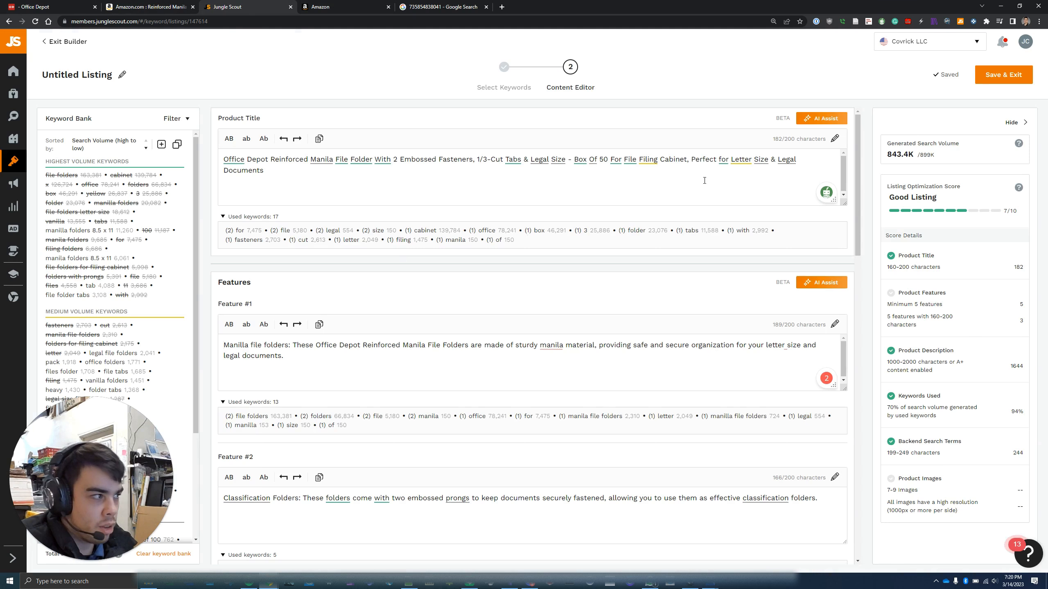
click(320, 141)
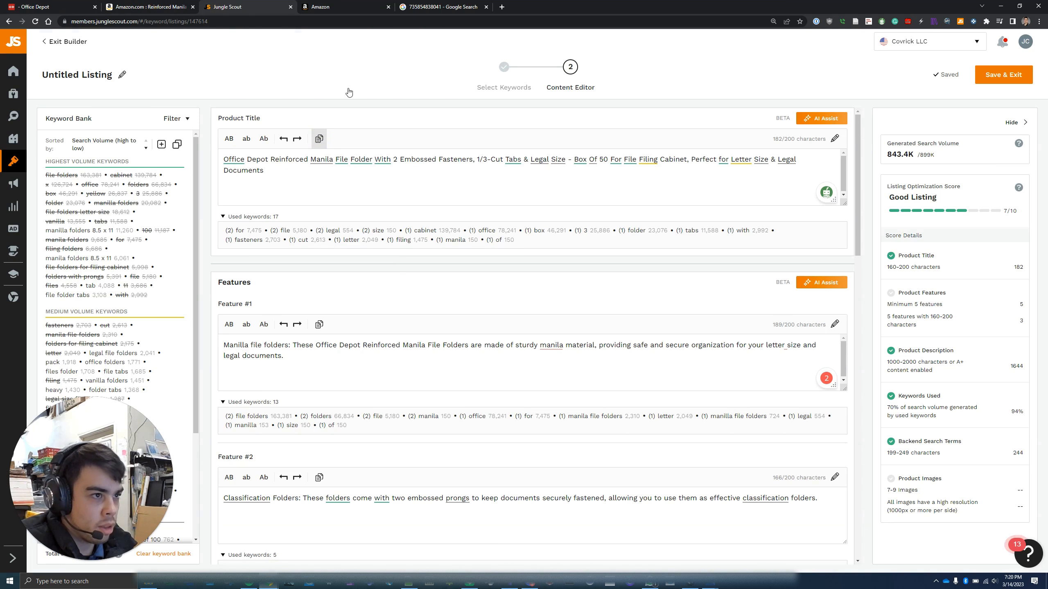
click(336, 7)
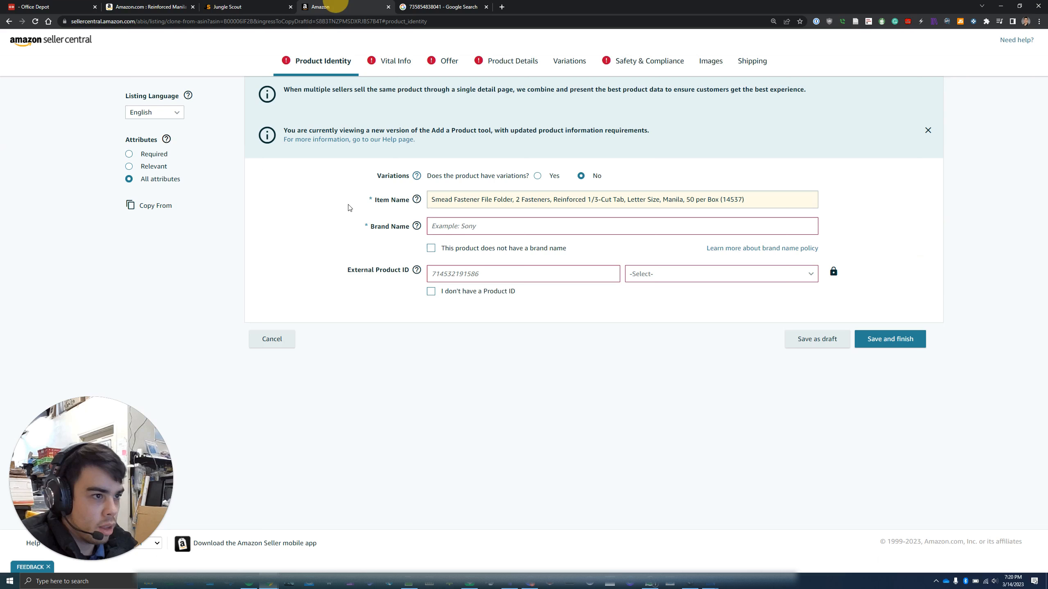
click(442, 200)
key(ctrl+a)
key(ctrl+v)
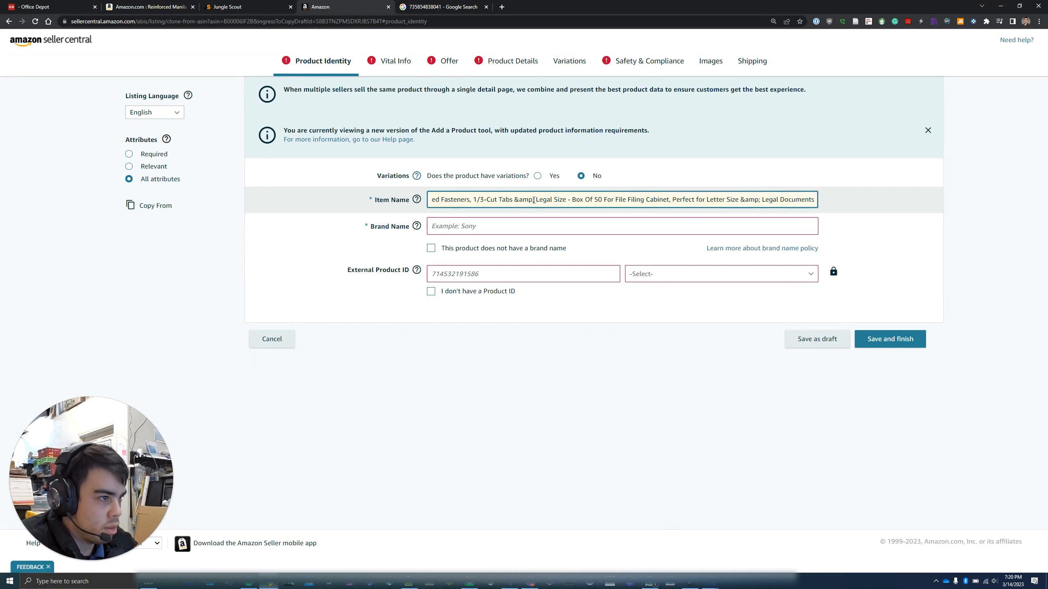
drag(534, 201, 518, 200)
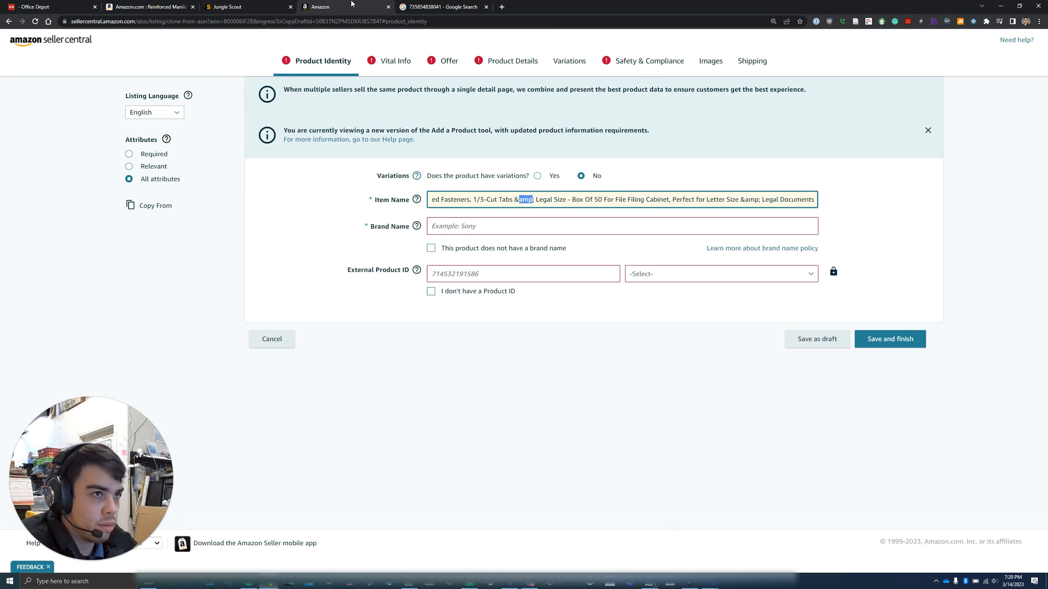
Recopy the full Jungle Scout title and paste it over the Item Name to drop the stray amp entity
click(248, 6)
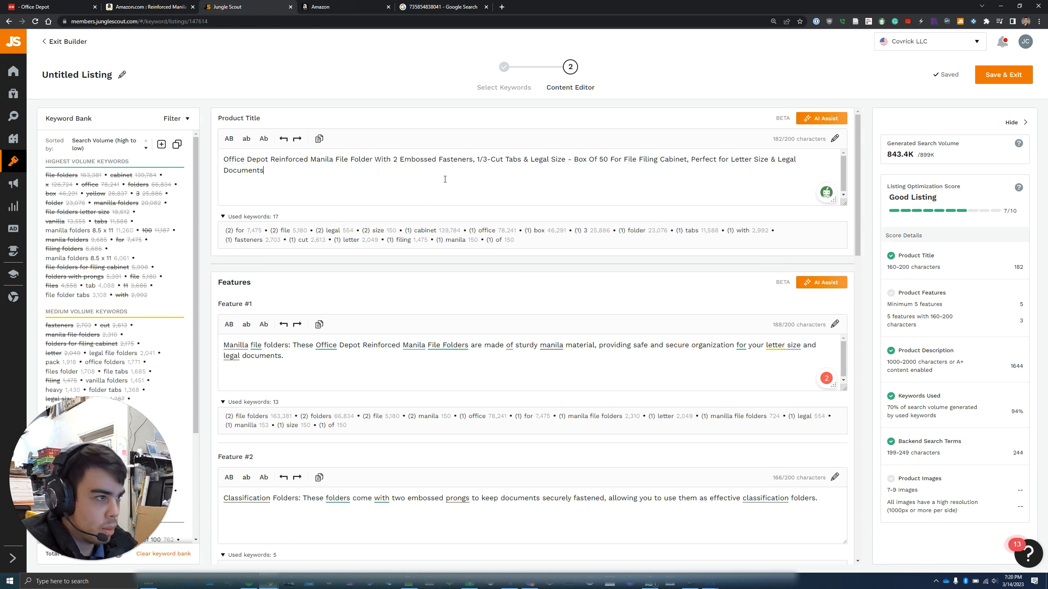
drag(315, 177, 225, 158)
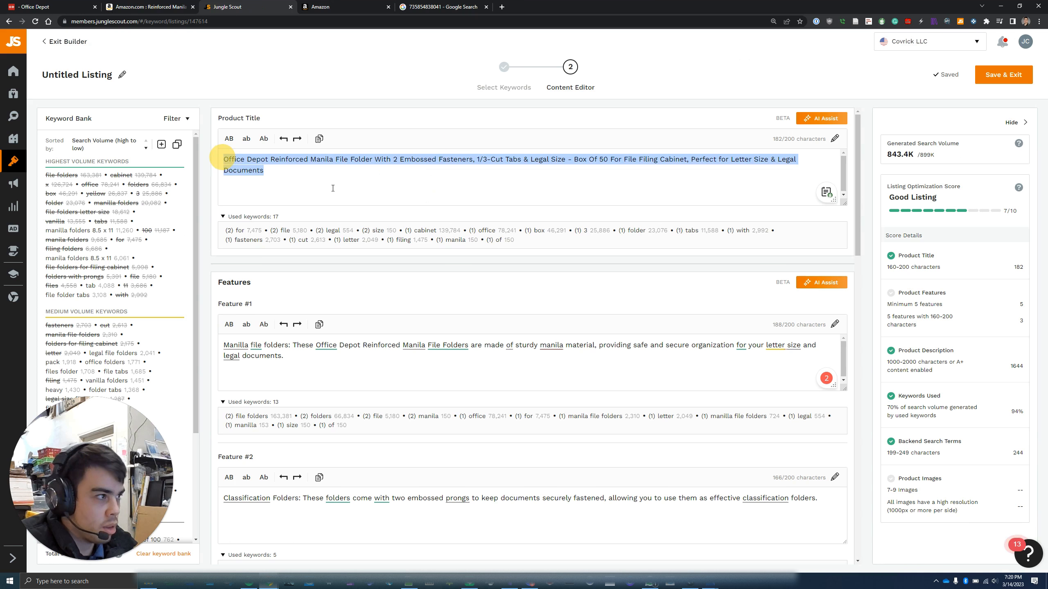
click(416, 7)
click(342, 6)
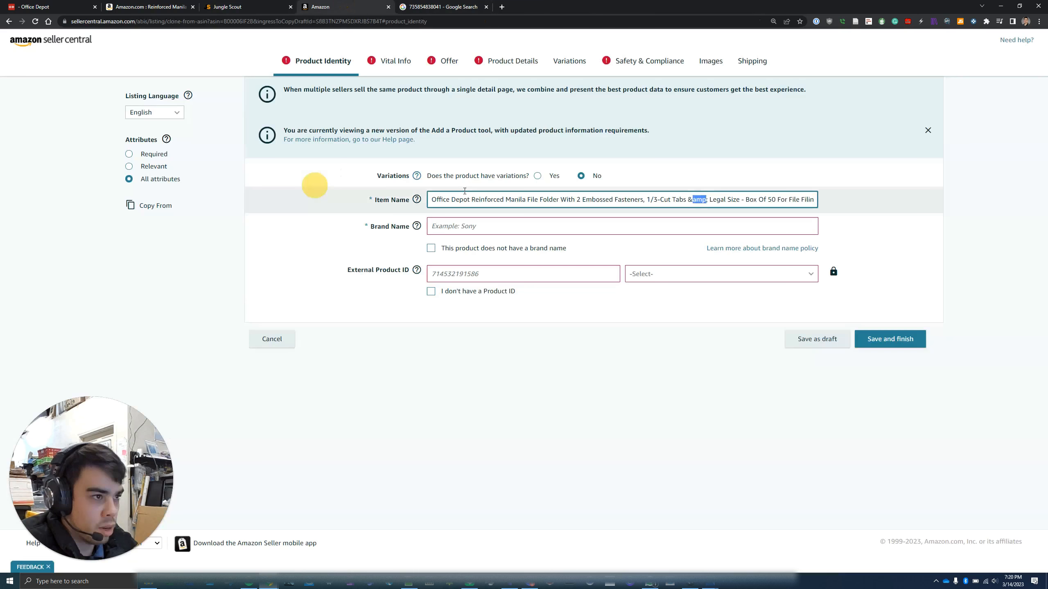
key(ctrl+a)
key(ctrl+v)
drag(556, 200, 1010, 144)
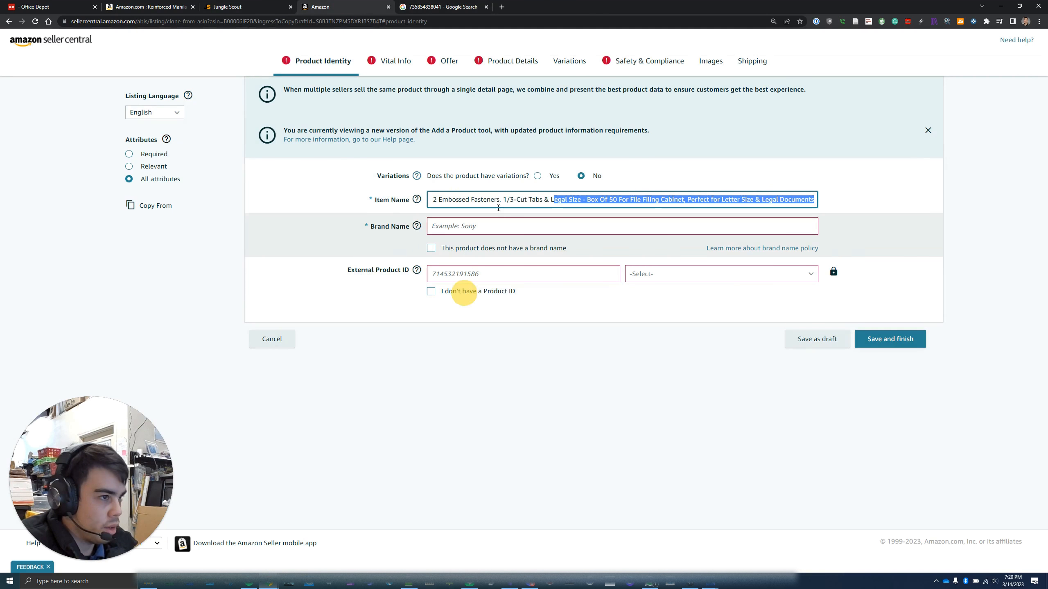
drag(411, 209, 390, 200)
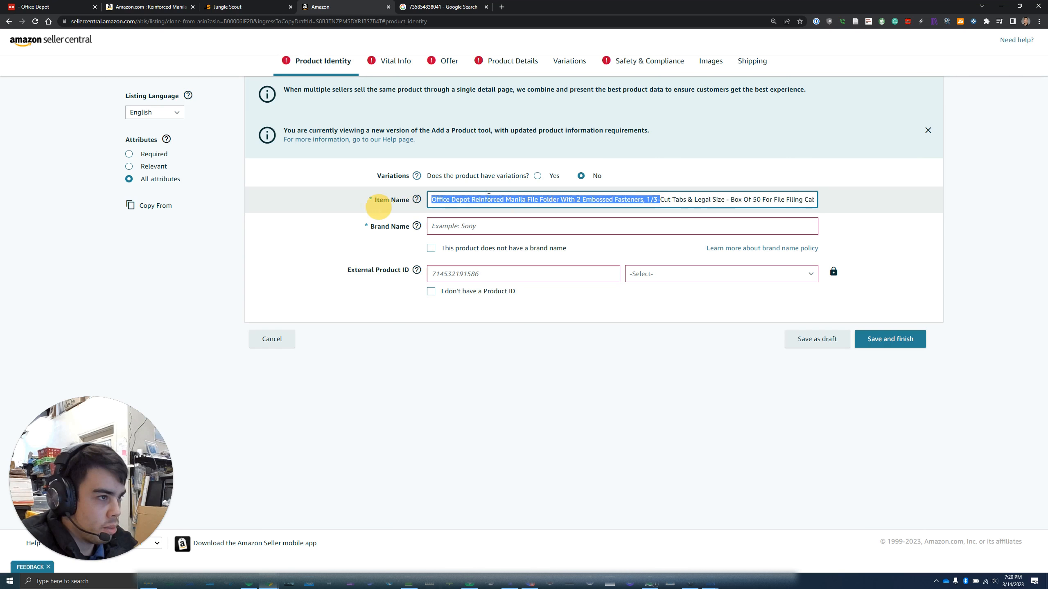
Set Brand Name to Office Depot, copied from the start of the title
click(469, 199)
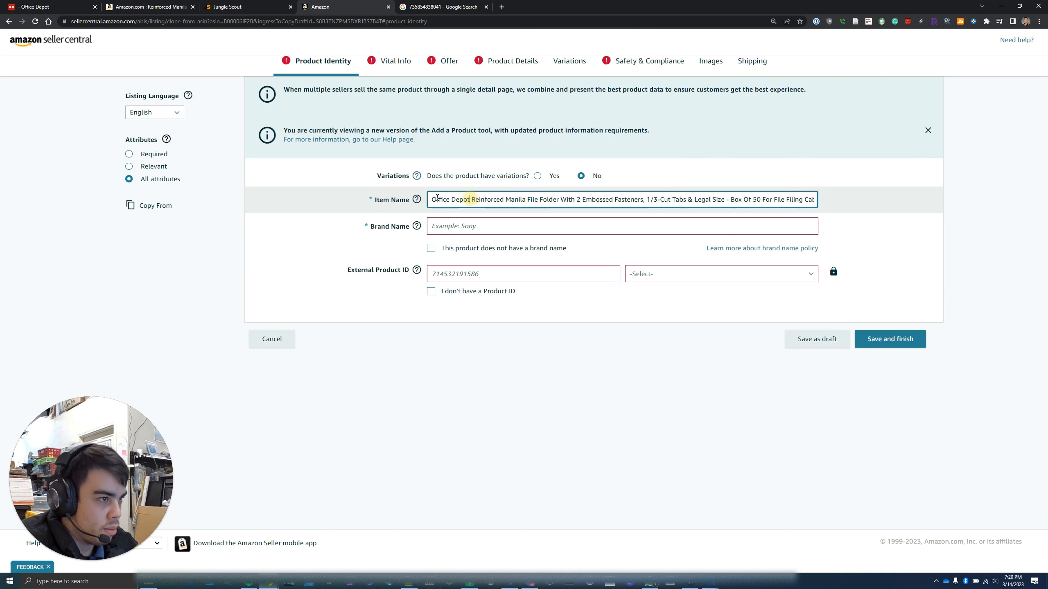
key(shift+Home)
key(ctrl+c)
click(462, 226)
key(ctrl+v)
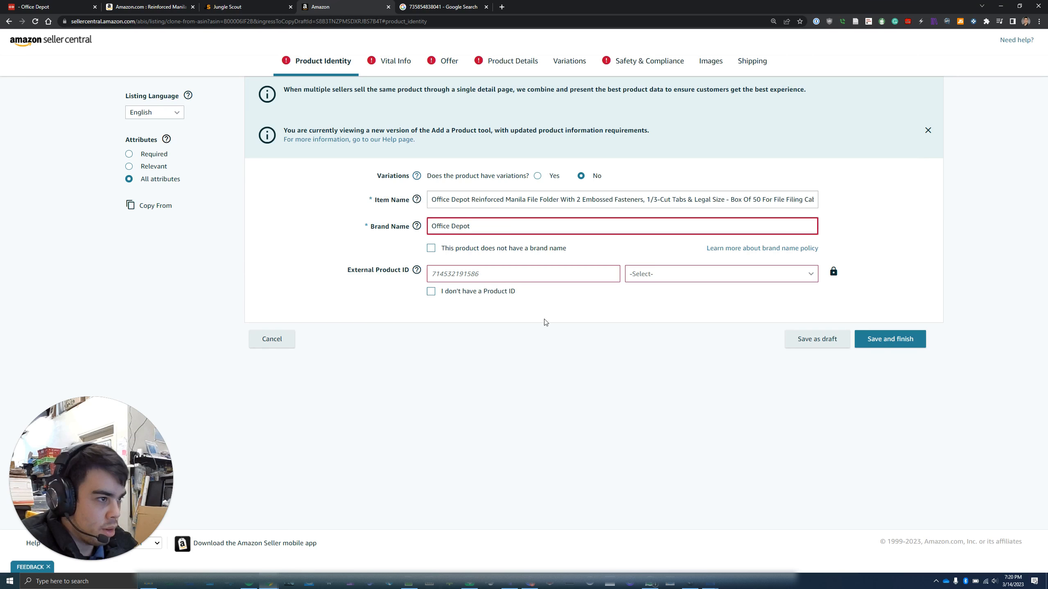
click(678, 274)
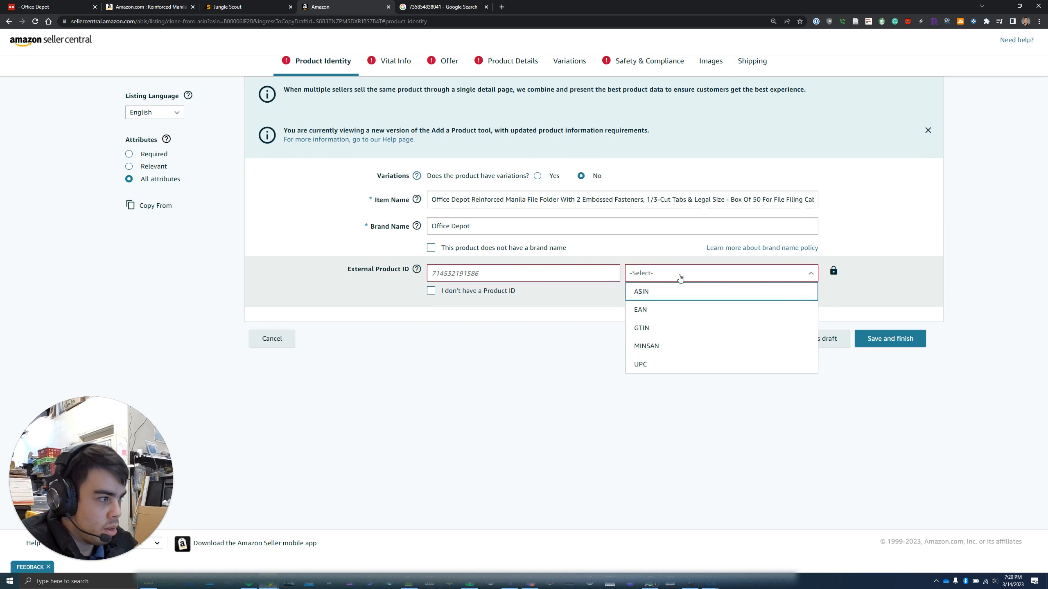
click(640, 364)
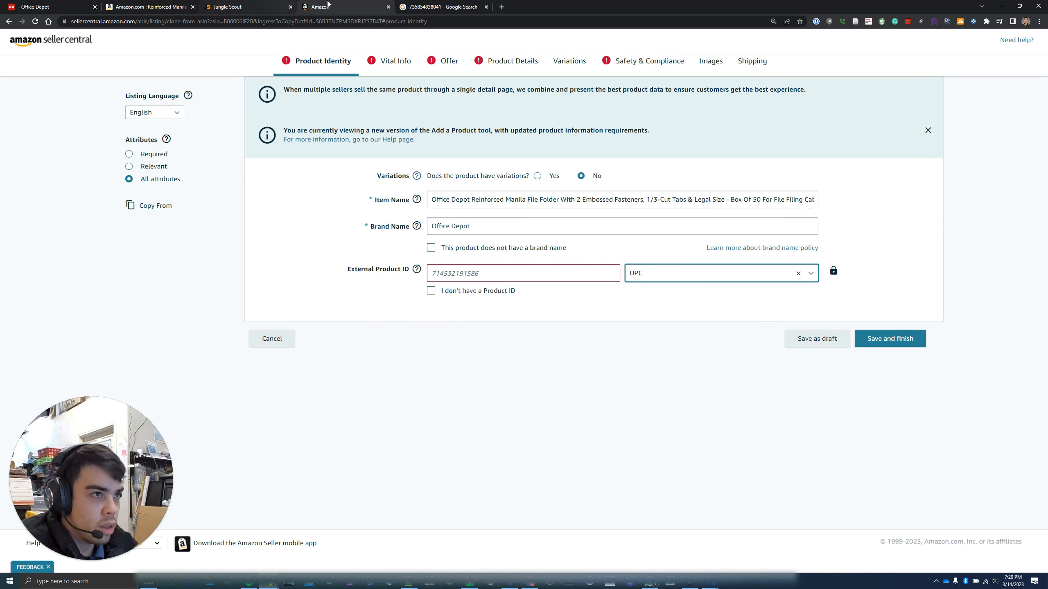
click(411, 6)
click(278, 47)
key(ctrl+a)
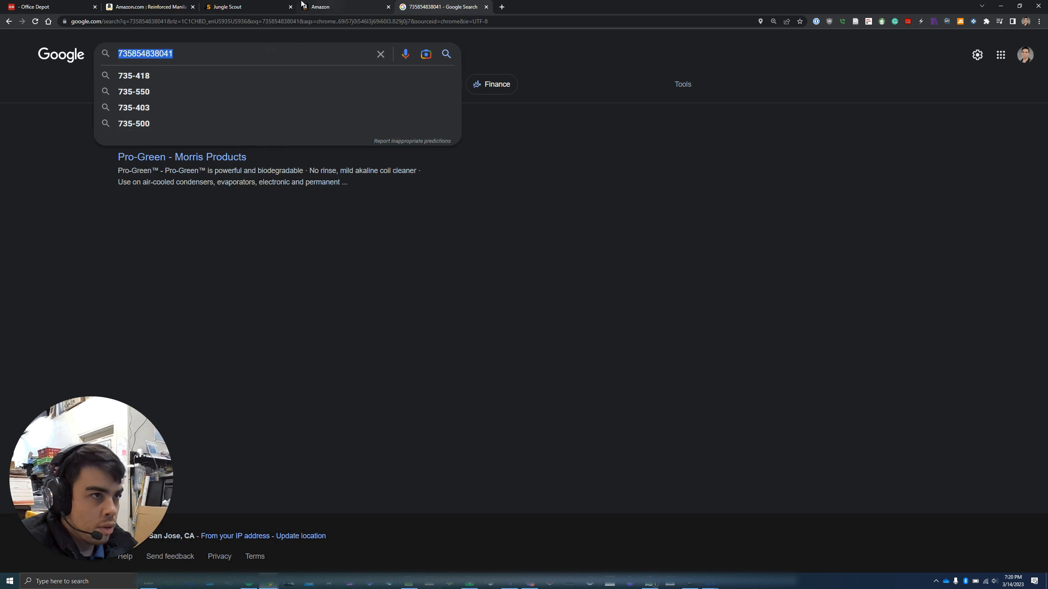
click(342, 5)
click(466, 276)
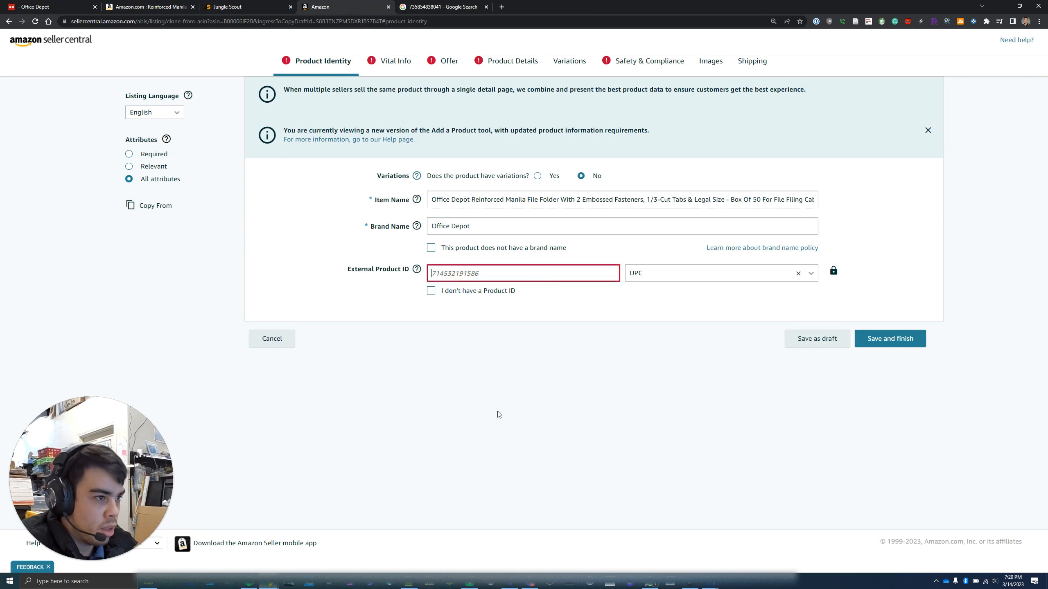
key(ctrl+v)
click(519, 447)
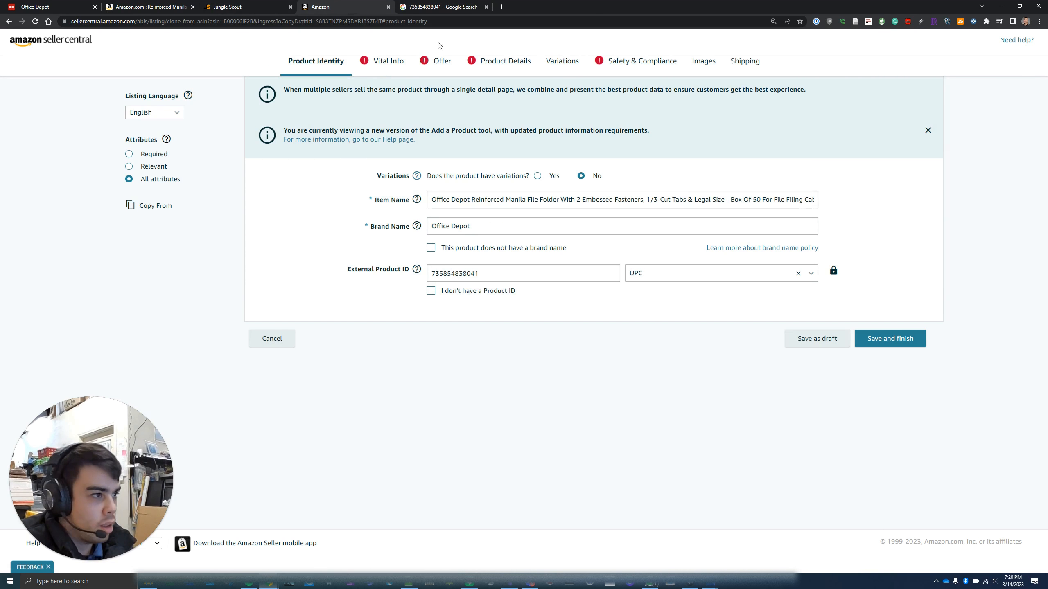
click(383, 62)
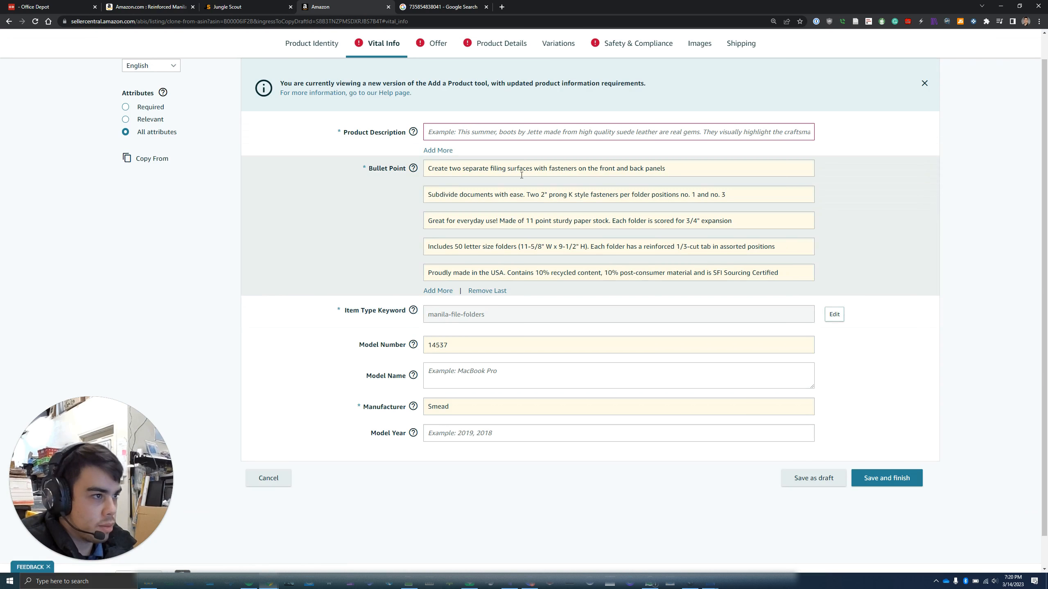
Copy the Jungle Scout Description text into the Vital Info Product Description field
click(260, 7)
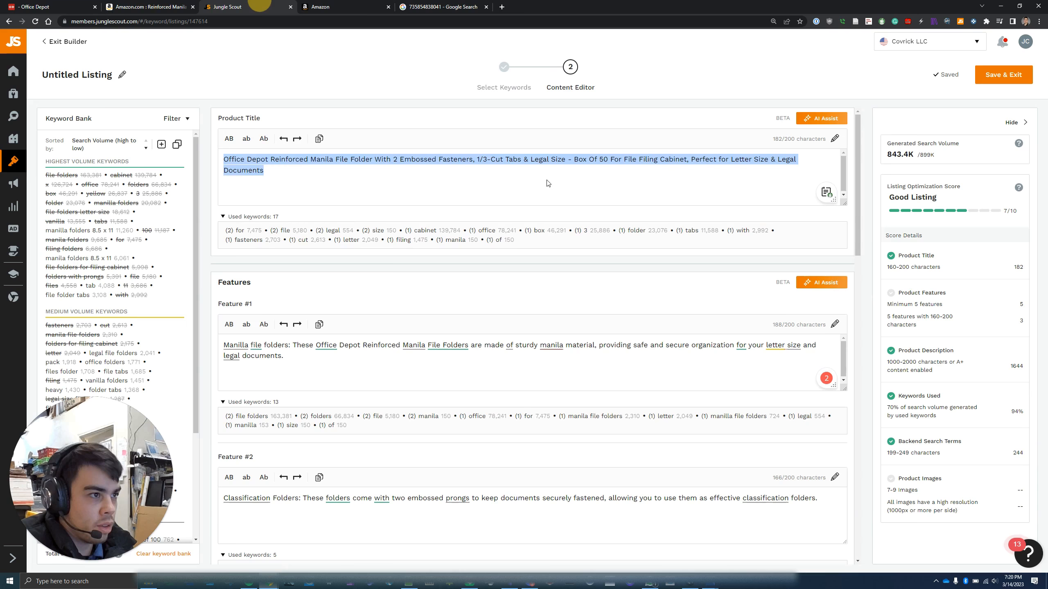
scroll(490, 336, down, 10)
scroll(475, 369, up, 4)
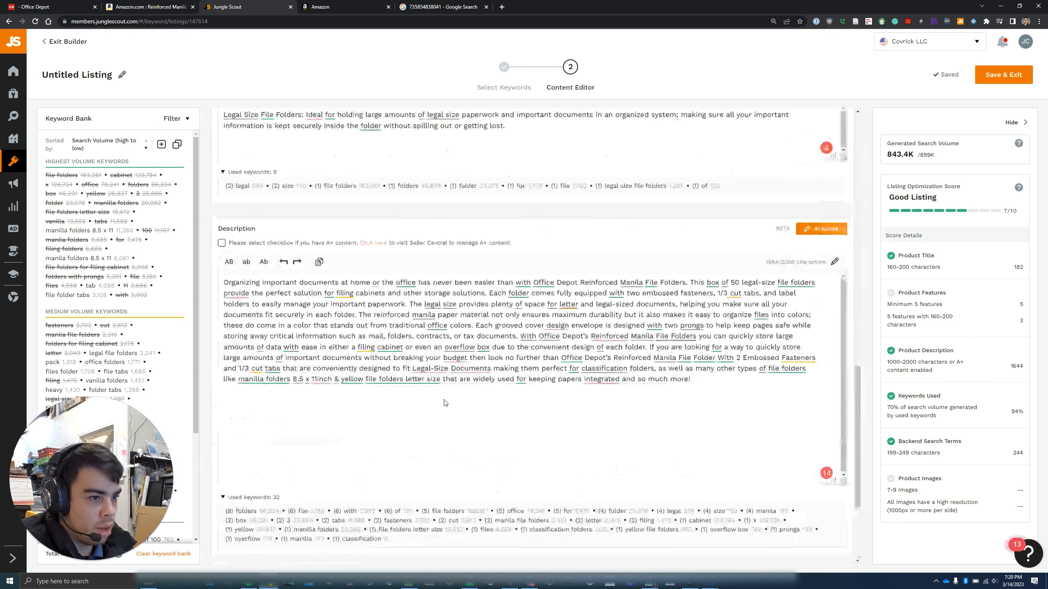
click(541, 389)
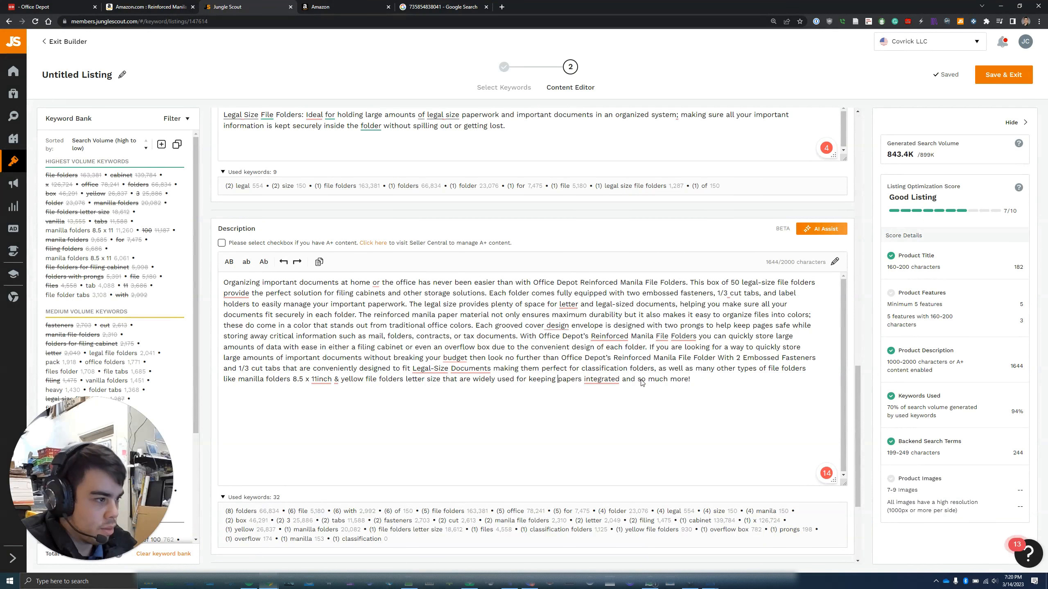
key(ctrl+a)
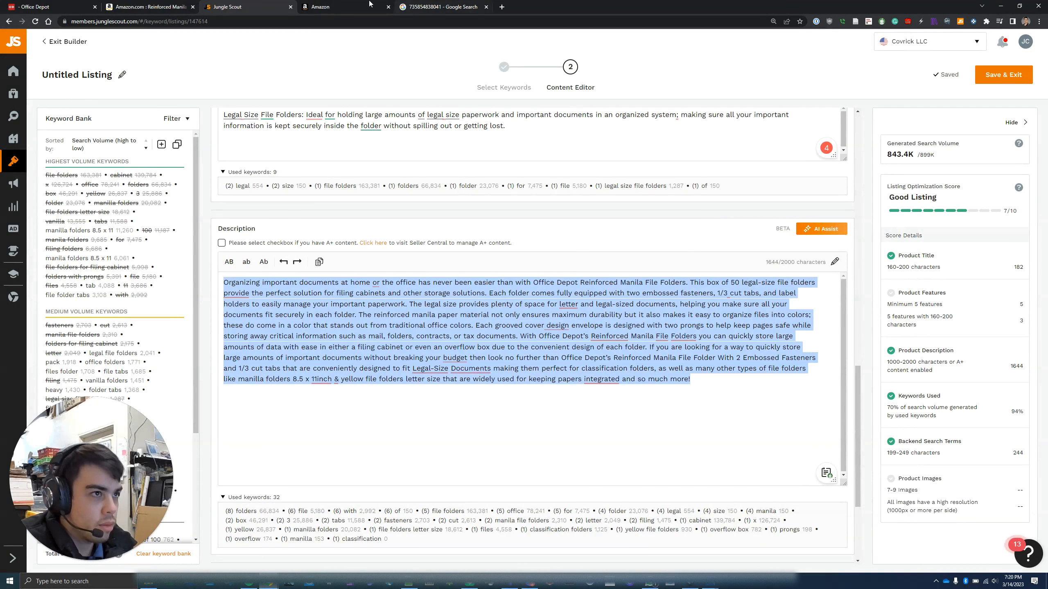
click(332, 6)
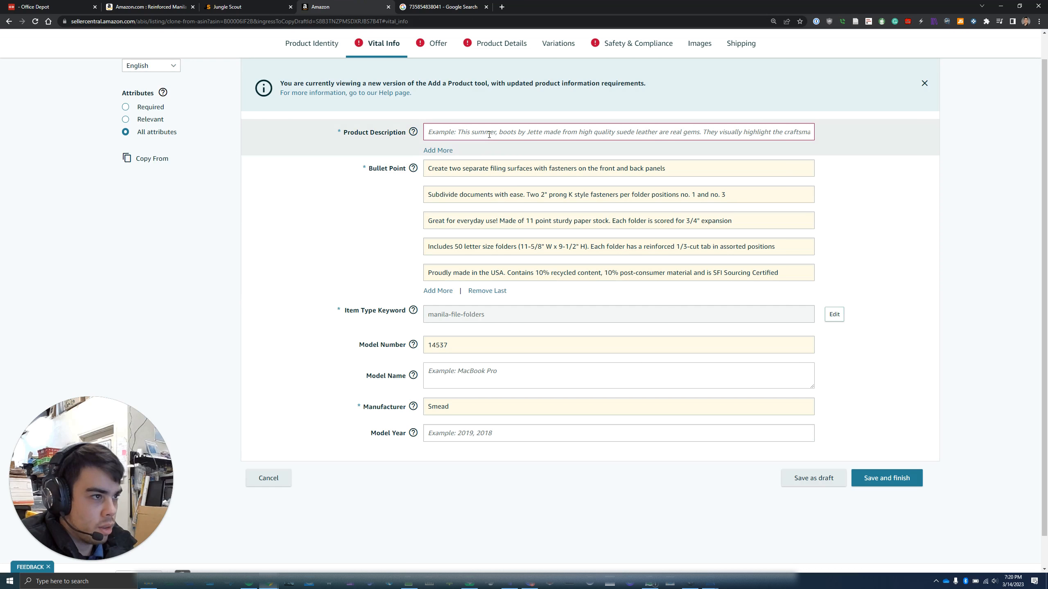
click(489, 133)
key(ctrl+v)
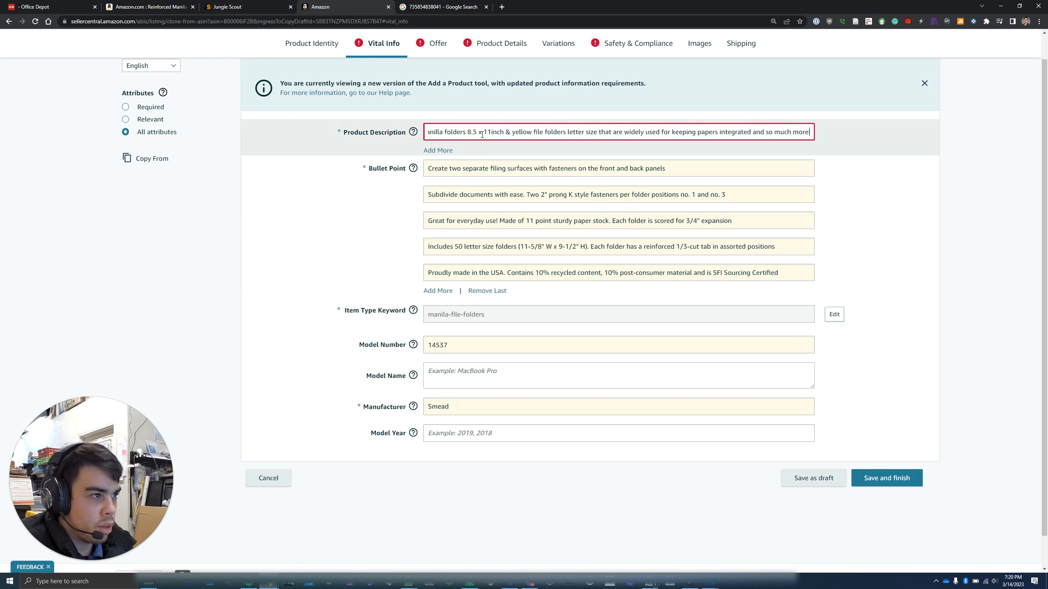
click(270, 6)
Replace the first bullet point with Jungle Scout Feature #1
click(427, 381)
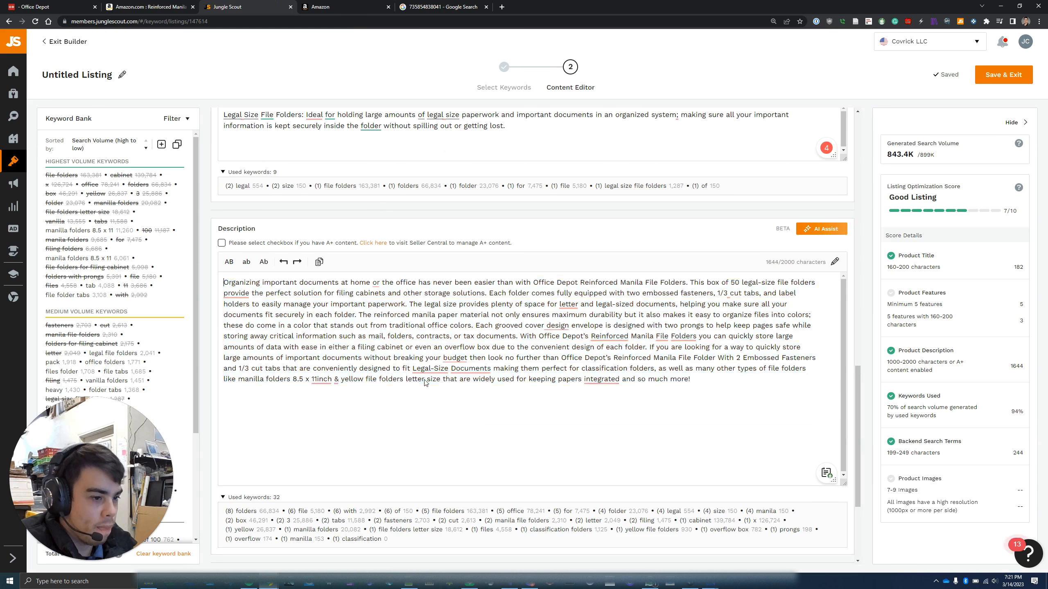
scroll(418, 217, up, 10)
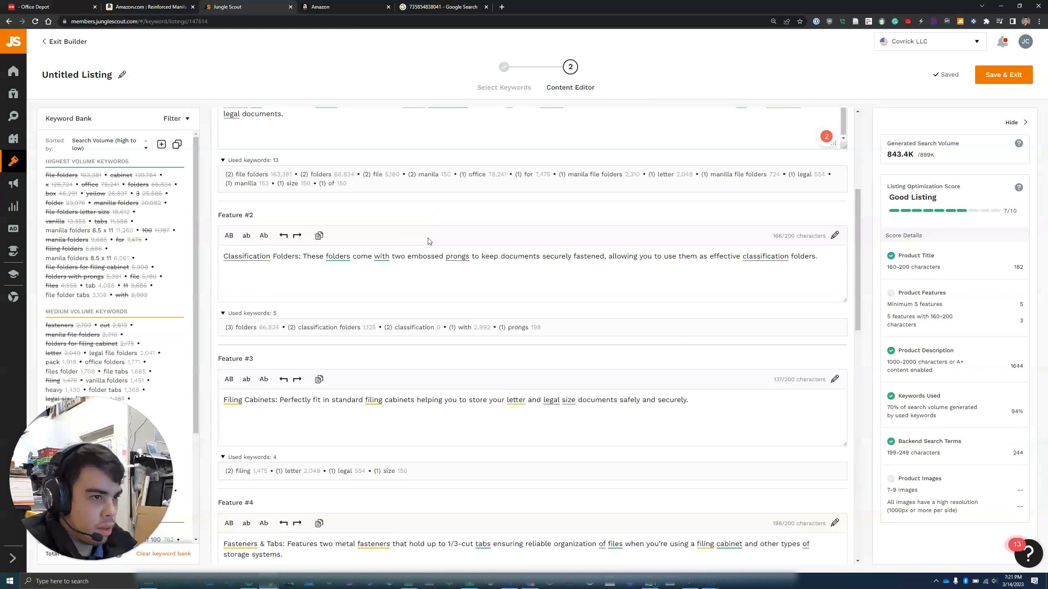
scroll(428, 241, up, 2)
click(384, 205)
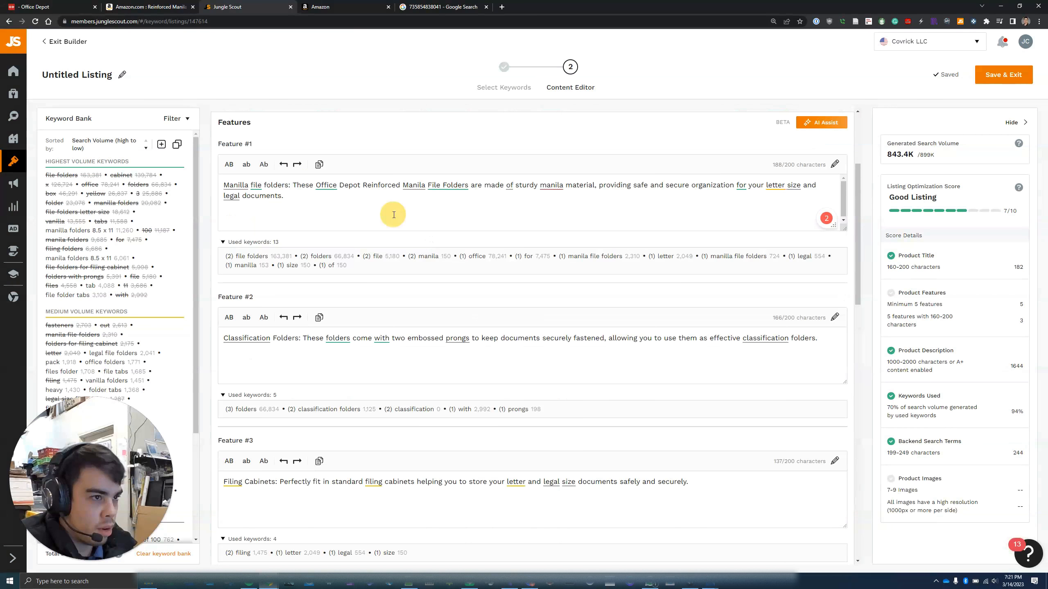
click(374, 198)
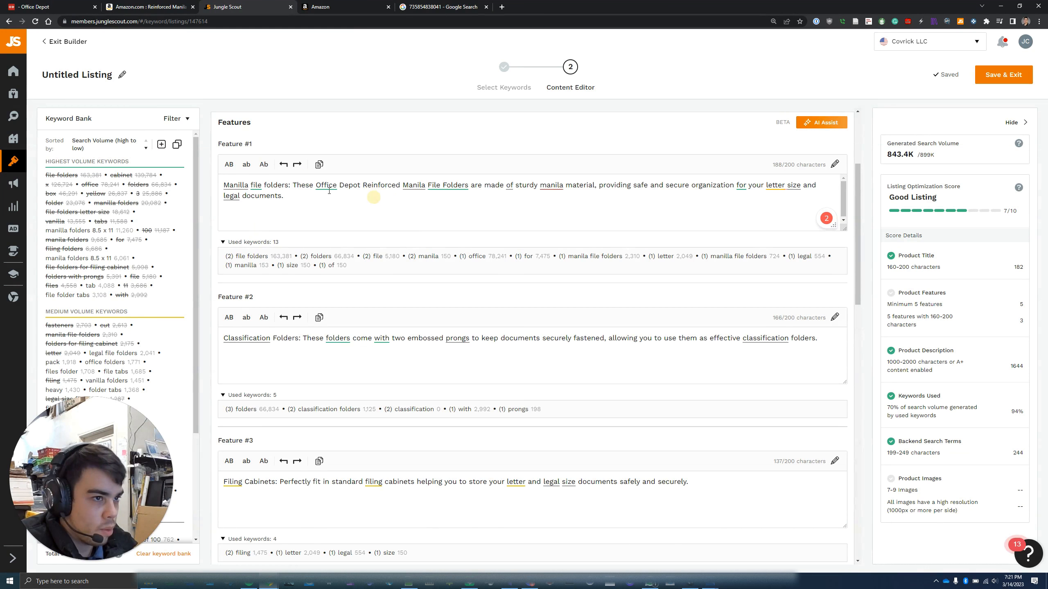
key(ctrl+a)
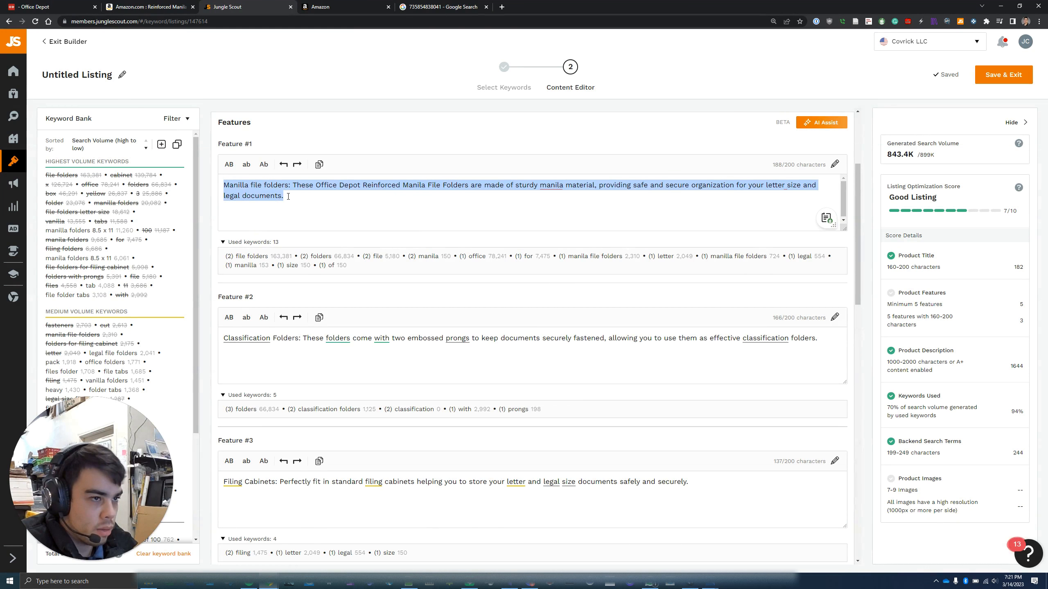
click(346, 7)
click(490, 167)
key(ctrl+a)
key(ctrl+v)
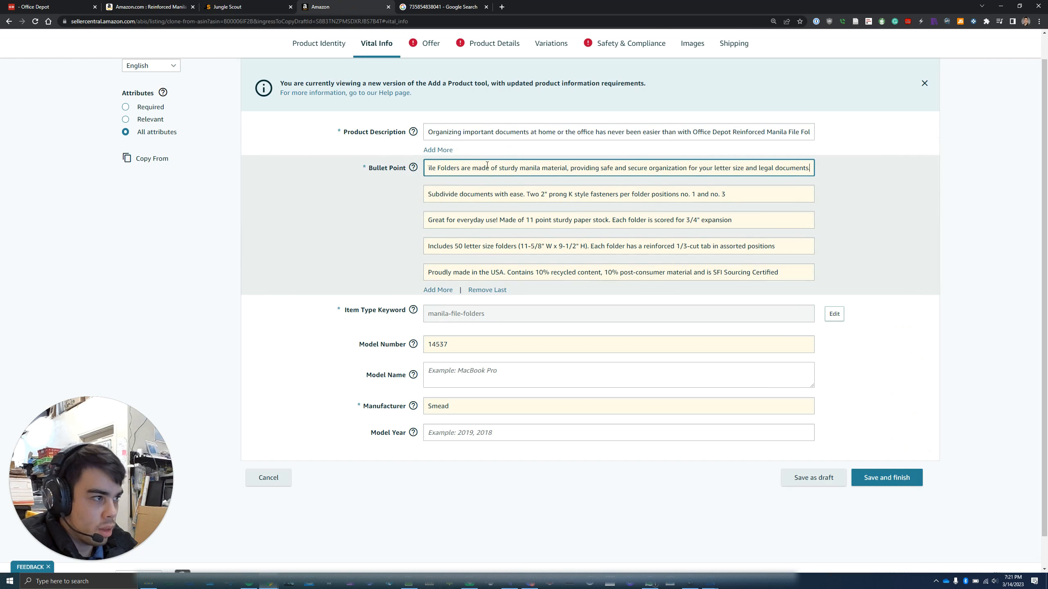
Replace the second bullet point with the Feature #2 Classification Folders text
click(267, 5)
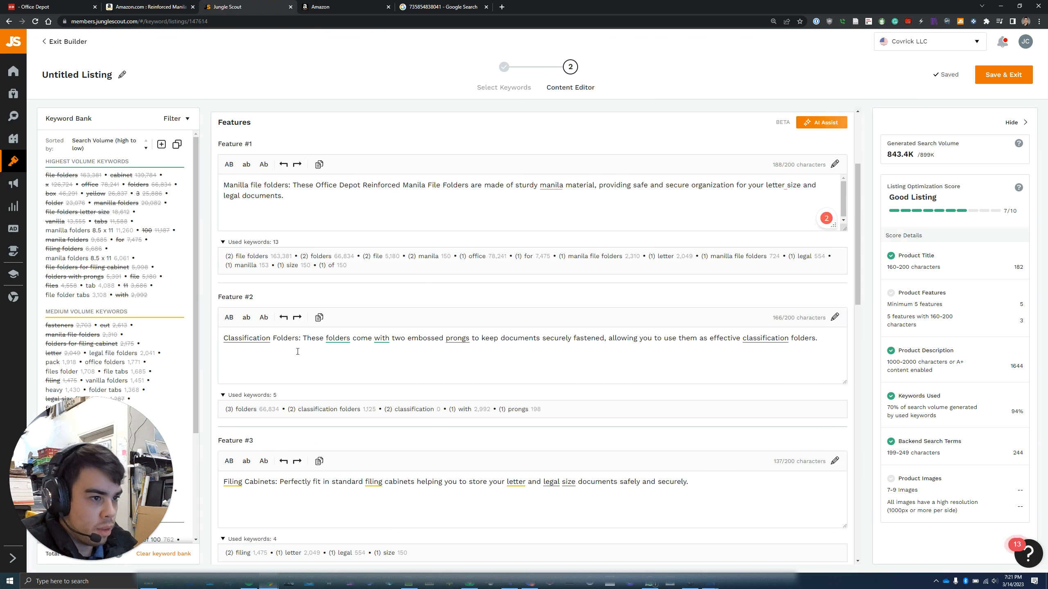
click(296, 338)
key(ctrl+a)
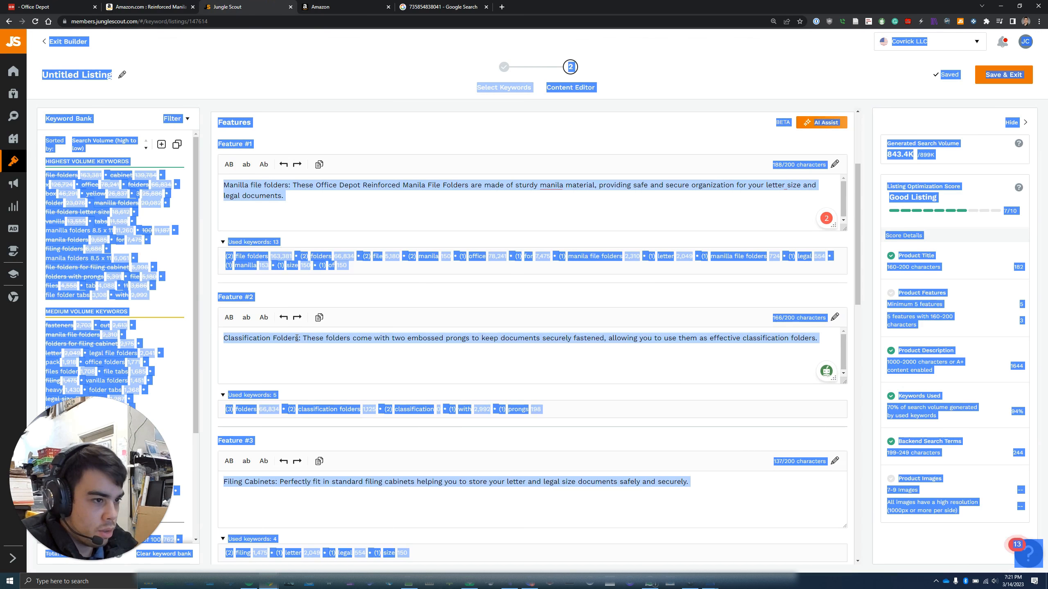
click(305, 342)
key(ctrl+a)
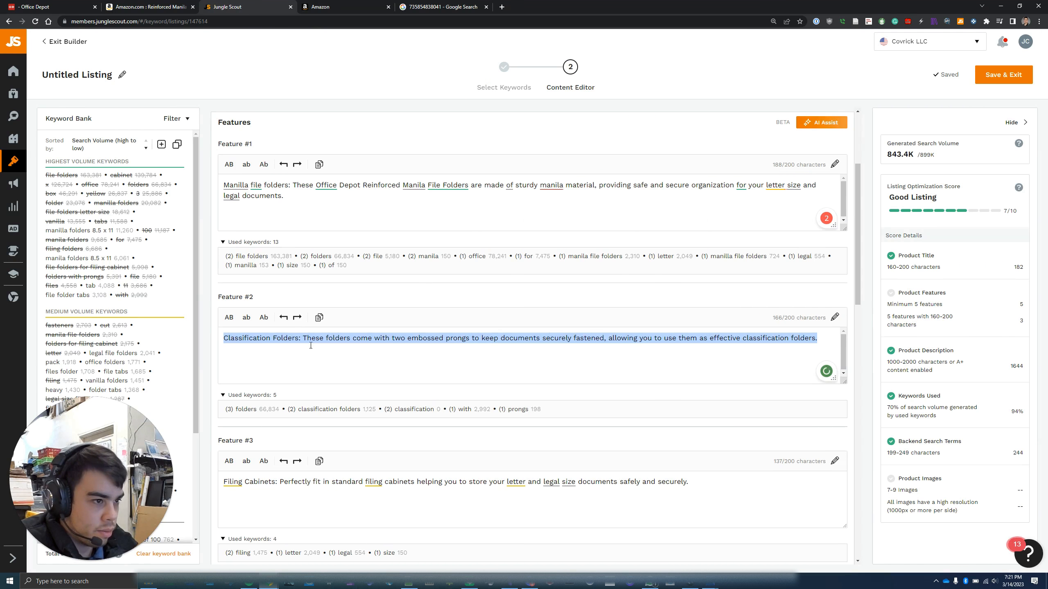
click(342, 5)
click(481, 194)
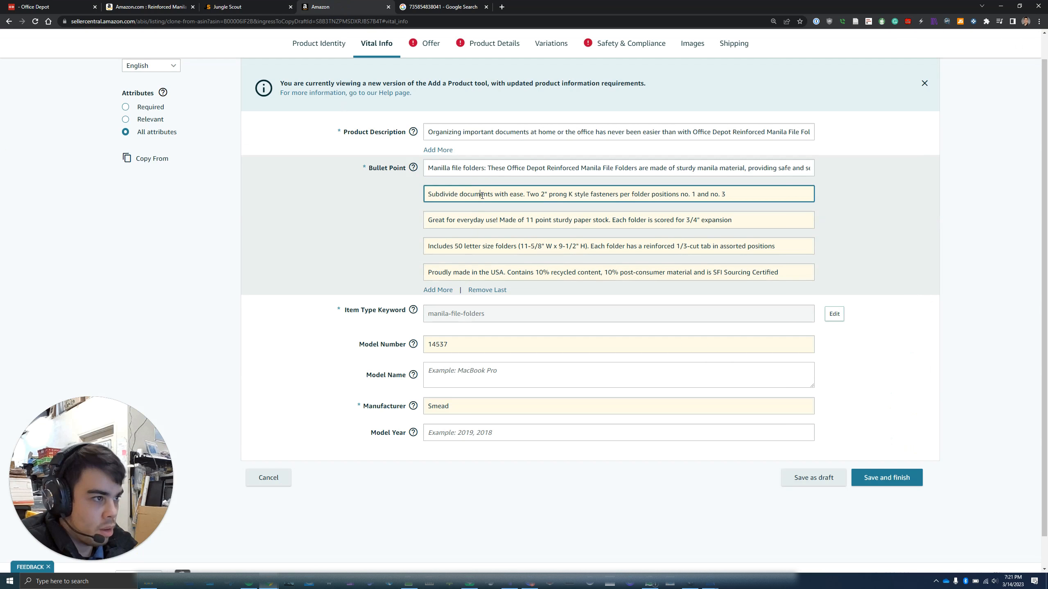
key(ctrl+a)
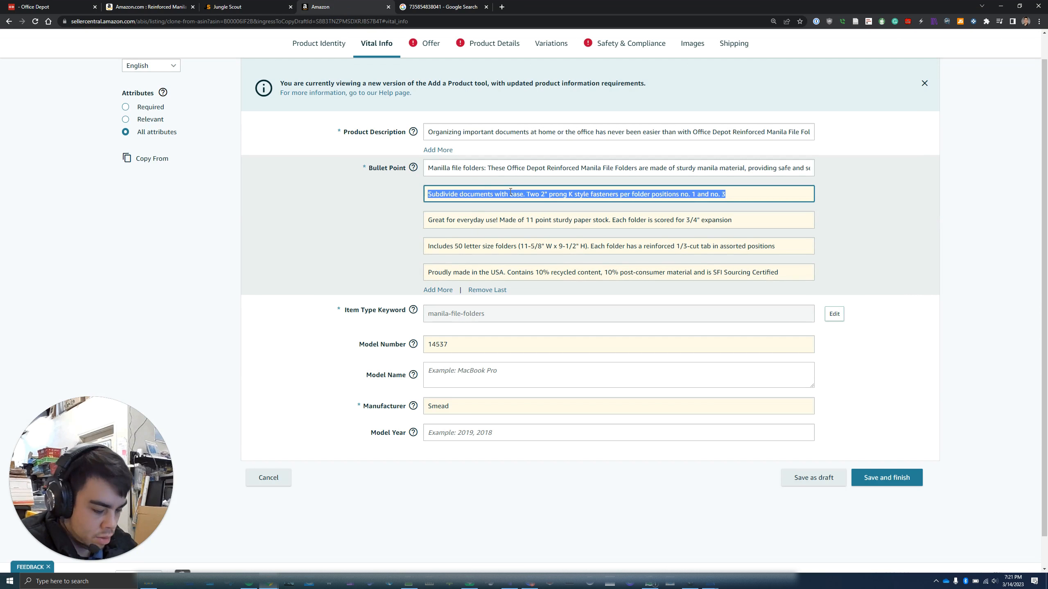
key(ctrl+v)
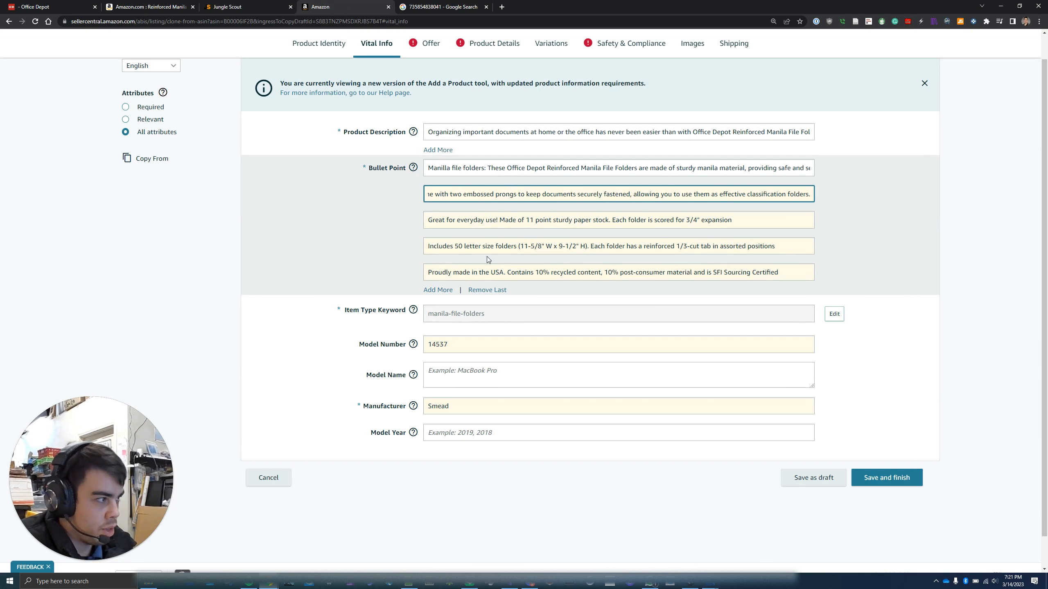
Replace the third bullet point with the Feature #3 Filing Cabinets text
click(239, 7)
click(308, 339)
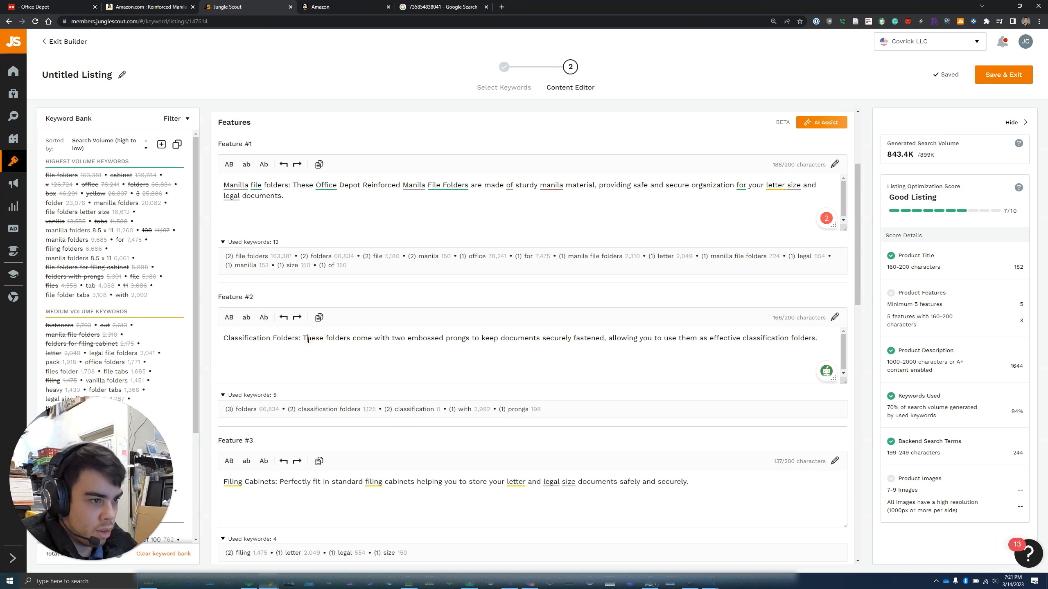
click(328, 482)
triple_click(329, 481)
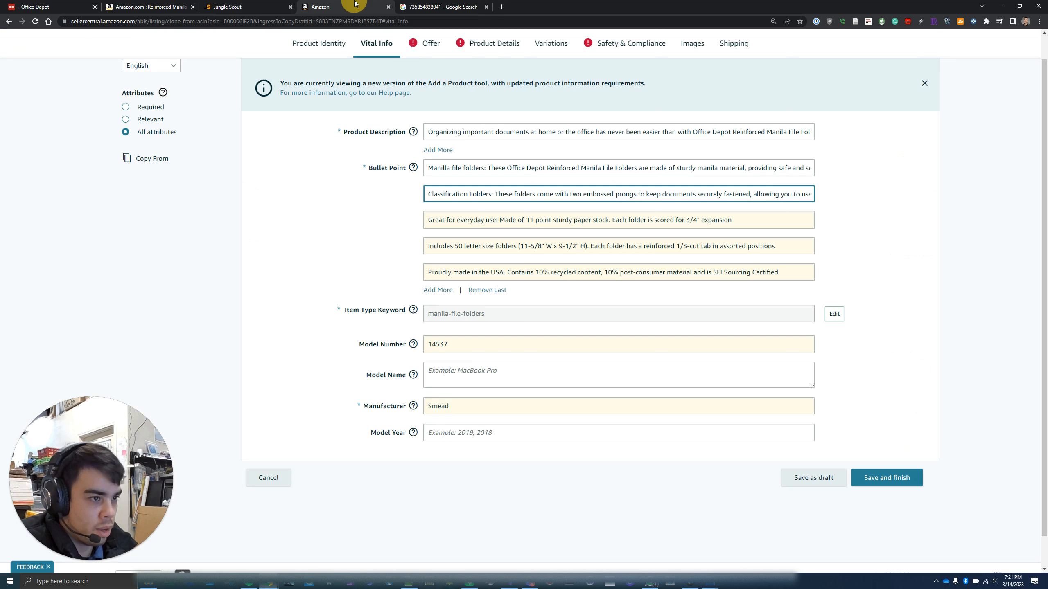
click(334, 7)
click(482, 220)
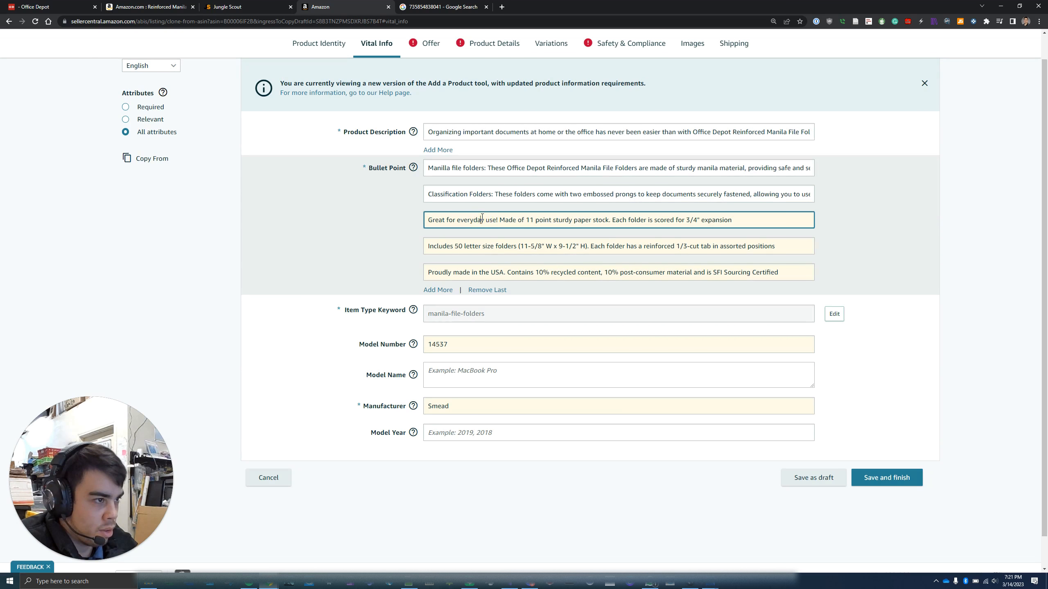
key(ctrl+a)
key(ctrl+v)
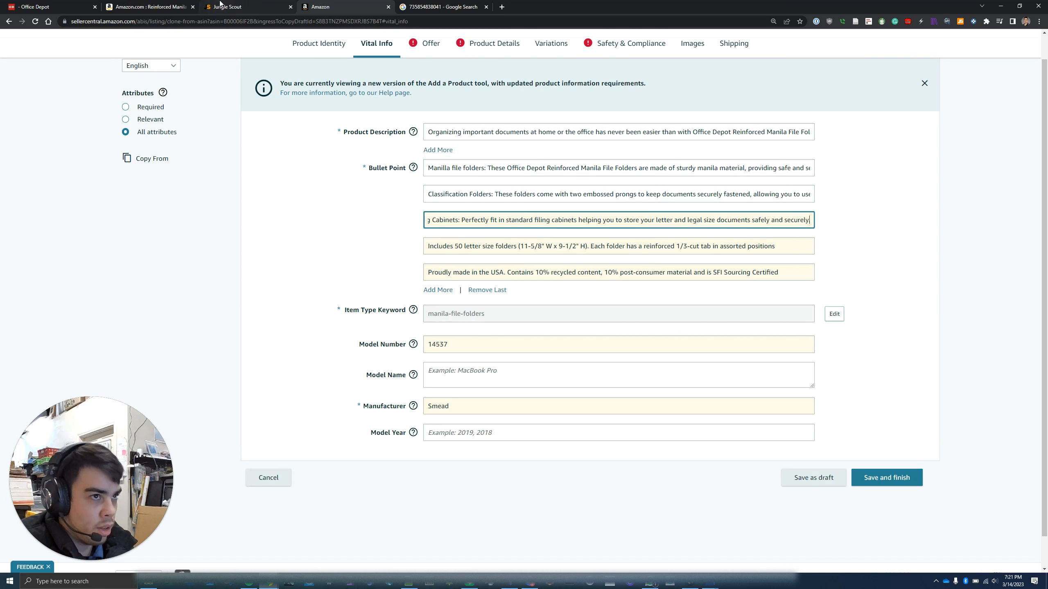
Replace the fourth bullet's old 'Includes 50' text with the Feature #4 Fasteners & Tabs text
click(229, 7)
scroll(369, 428, down, 4)
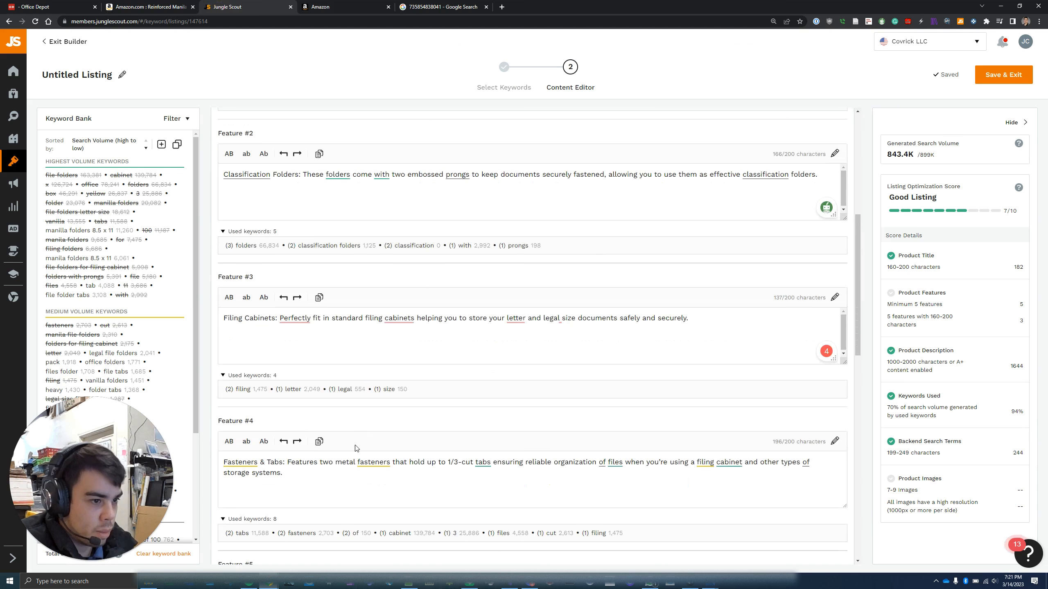
click(295, 468)
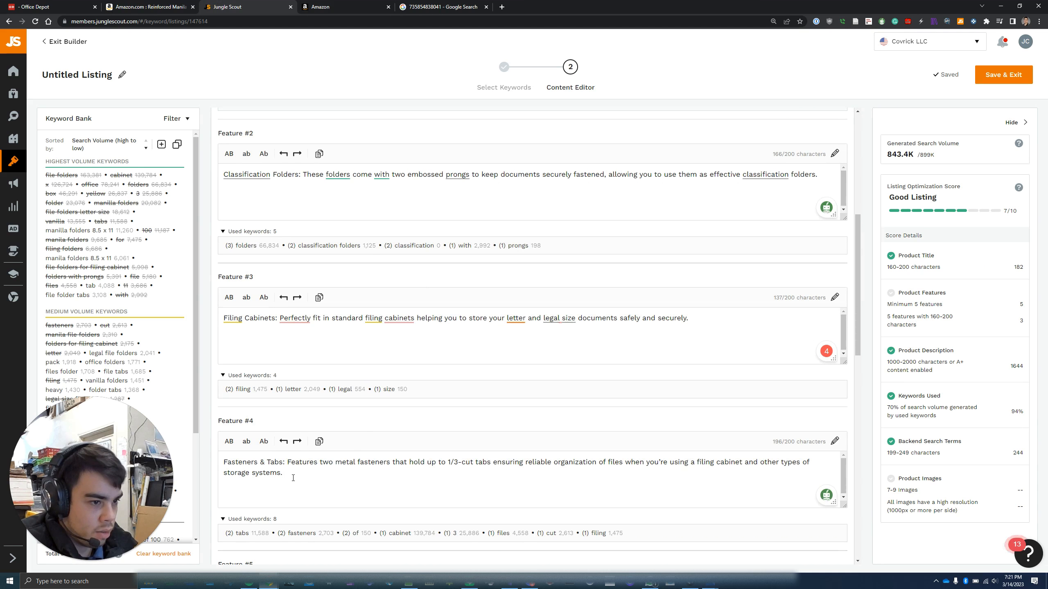
key(ctrl+a)
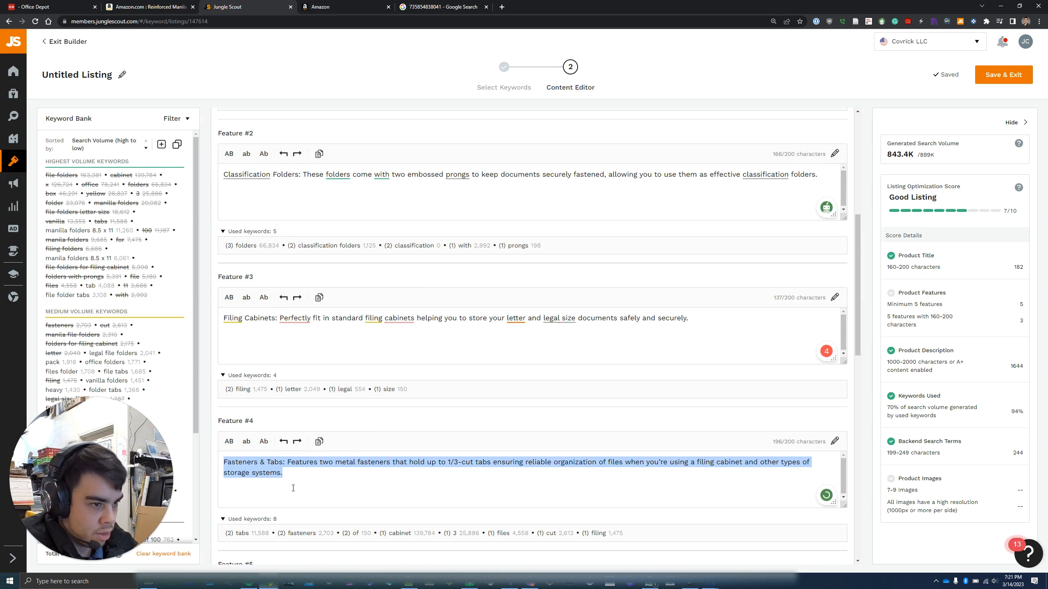
click(346, 7)
click(460, 239)
key(ctrl+a)
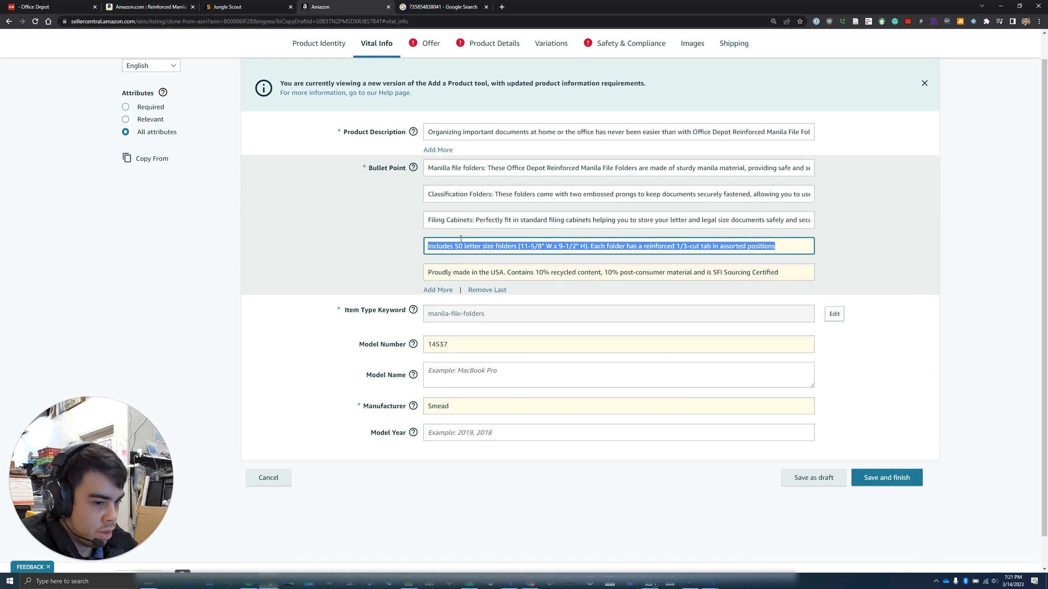
key(ctrl+v)
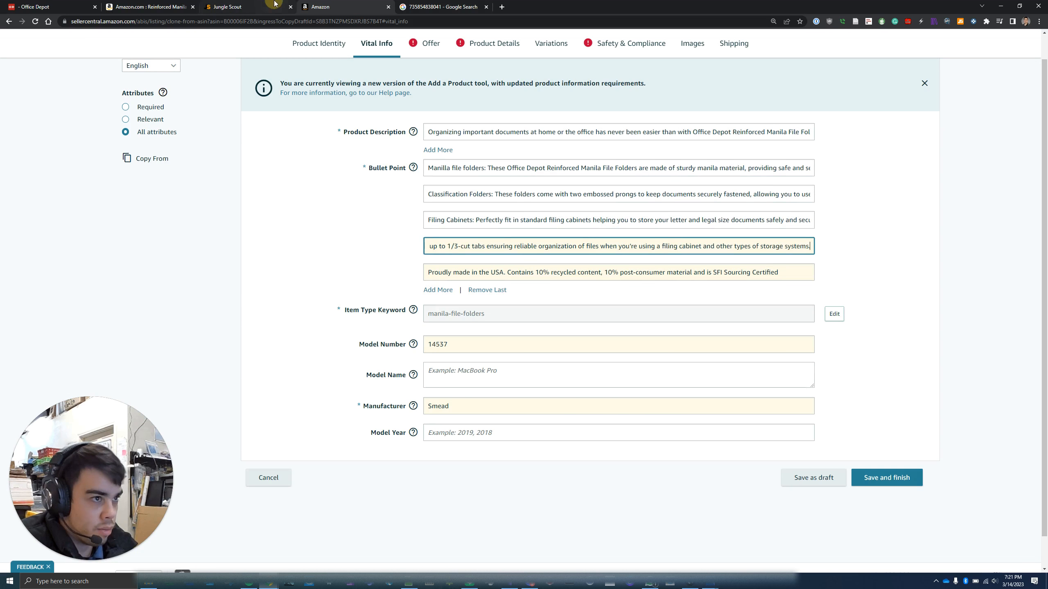
Shorten Jungle Scout Feature #5 by deleting its closing clause and ending it with a period
click(273, 4)
scroll(487, 438, down, 2)
scroll(436, 437, down, 2)
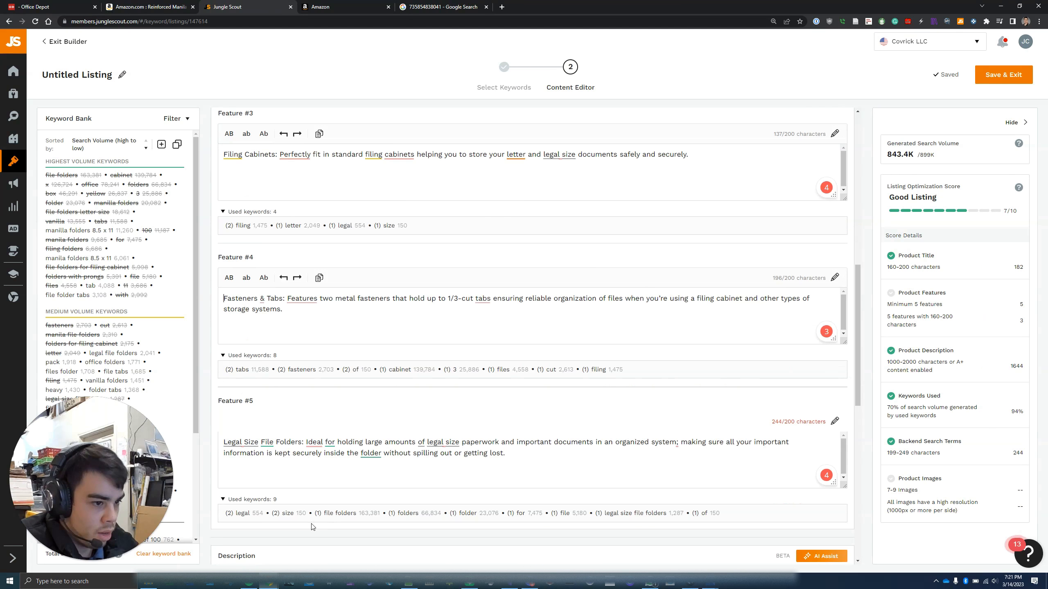
click(293, 447)
key(ctrl+a)
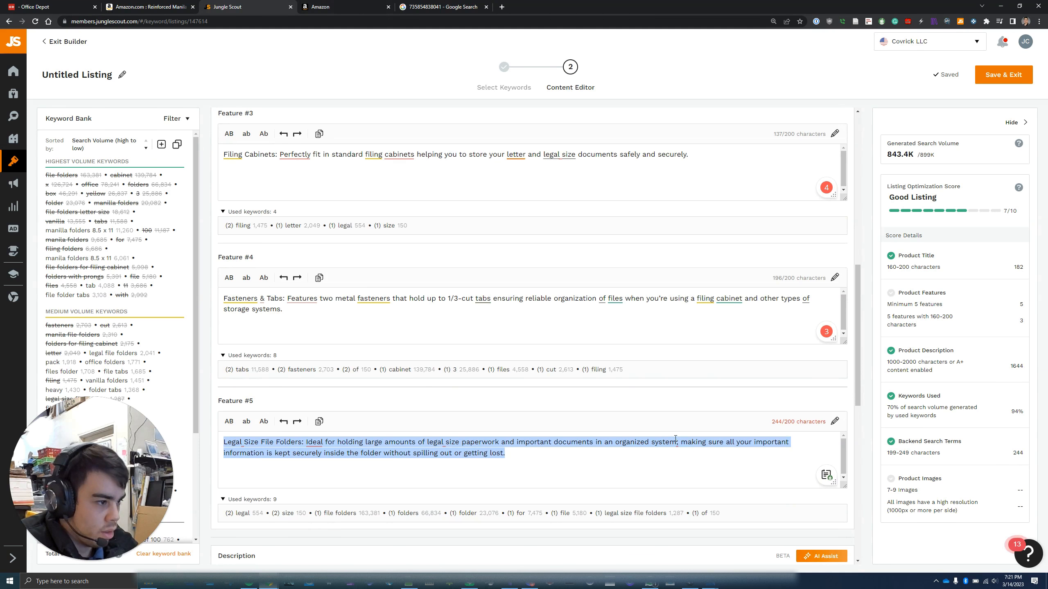
click(665, 465)
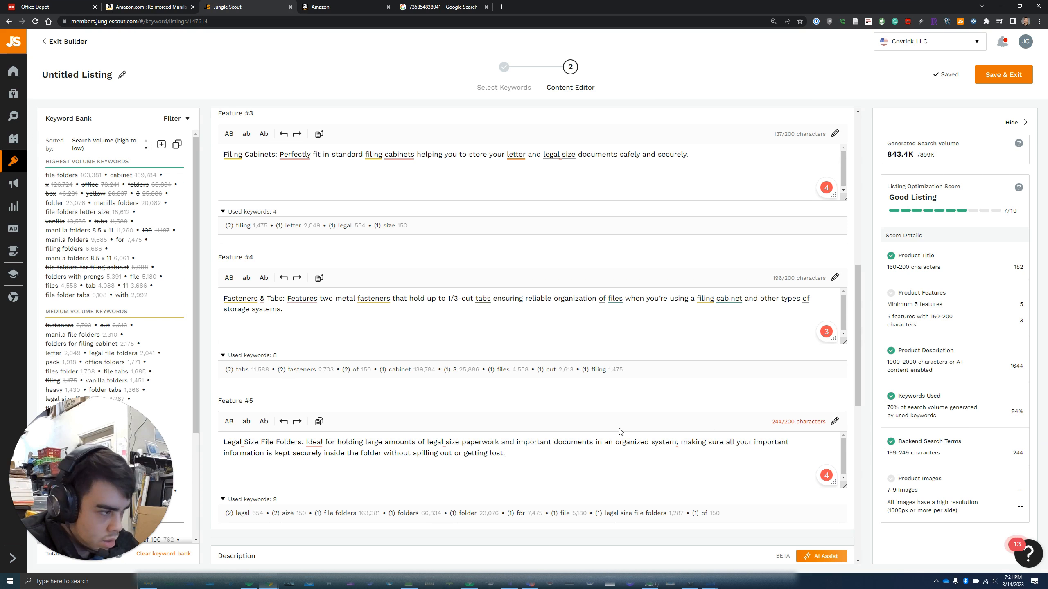
drag(526, 459, 282, 453)
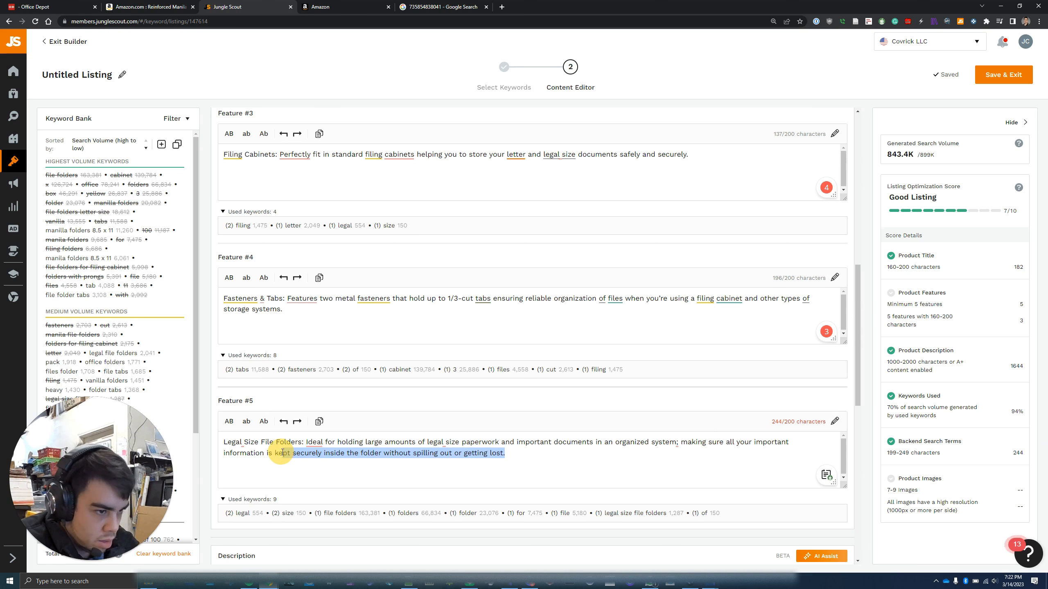
key(BackSpace)
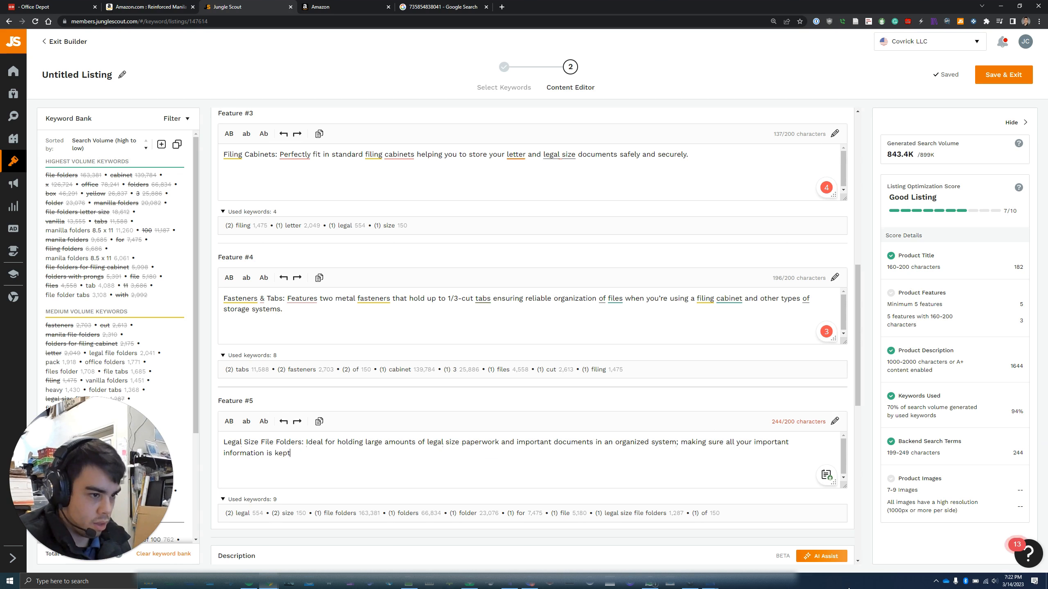
text(.)
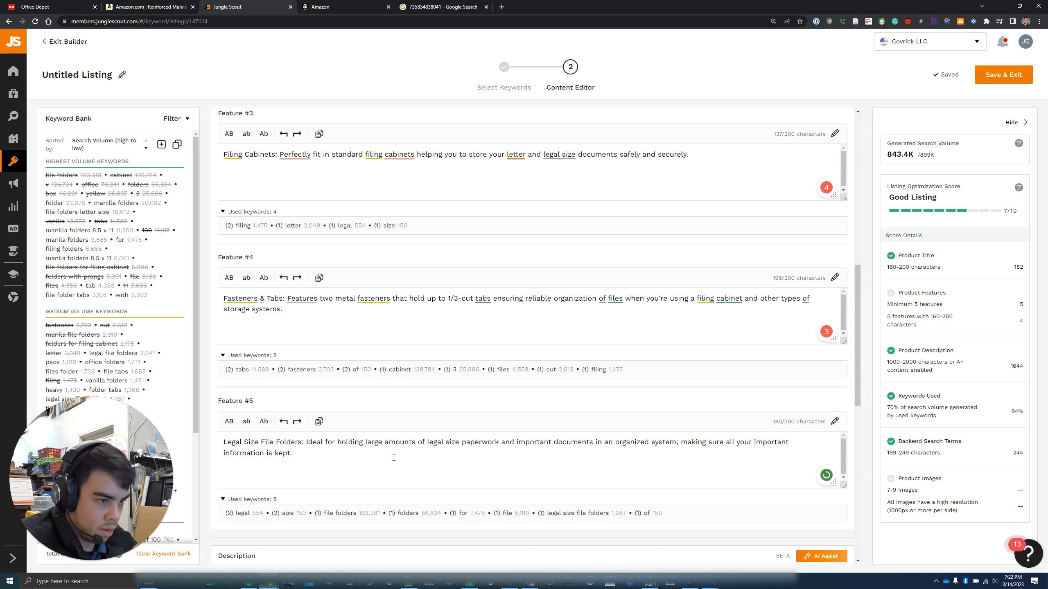
drag(394, 457, 226, 441)
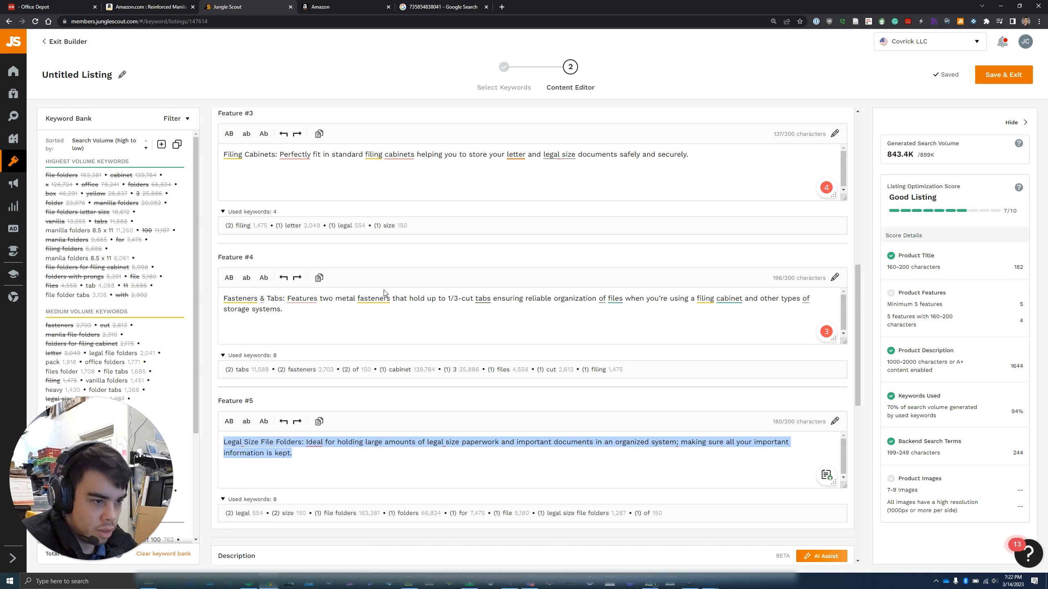
Replace the fifth bullet's 'Proudly made' text with the trimmed 180-character Legal Size File Folders feature
click(328, 3)
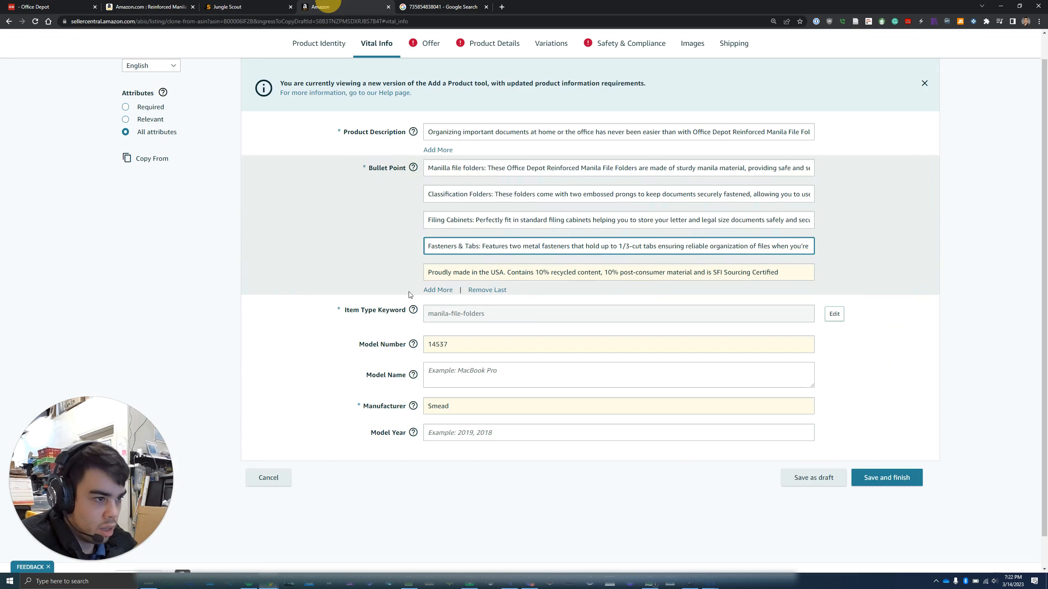
click(488, 270)
key(ctrl+a)
key(ctrl+v)
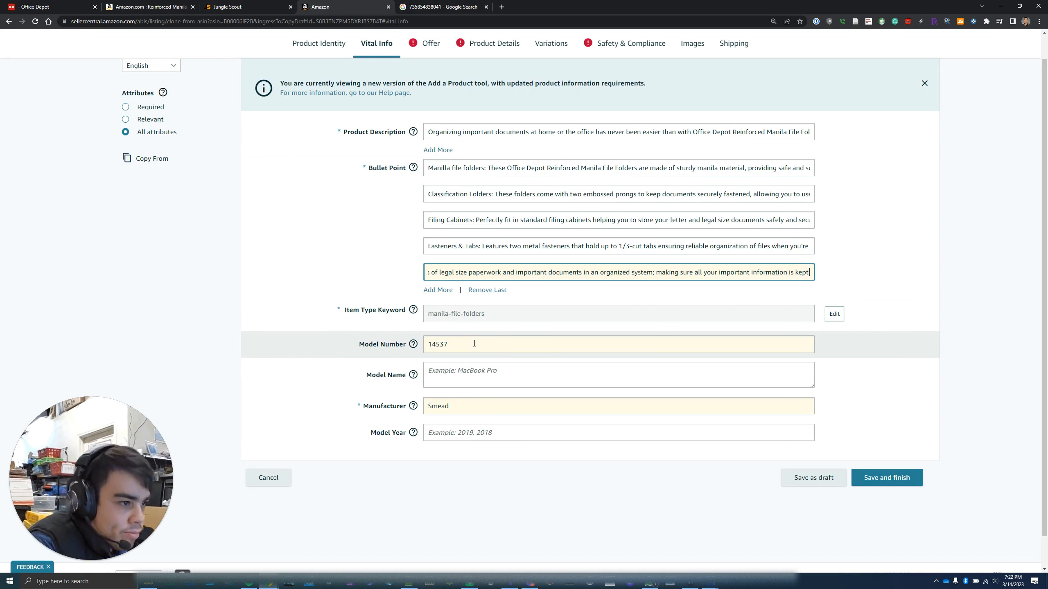
click(474, 344)
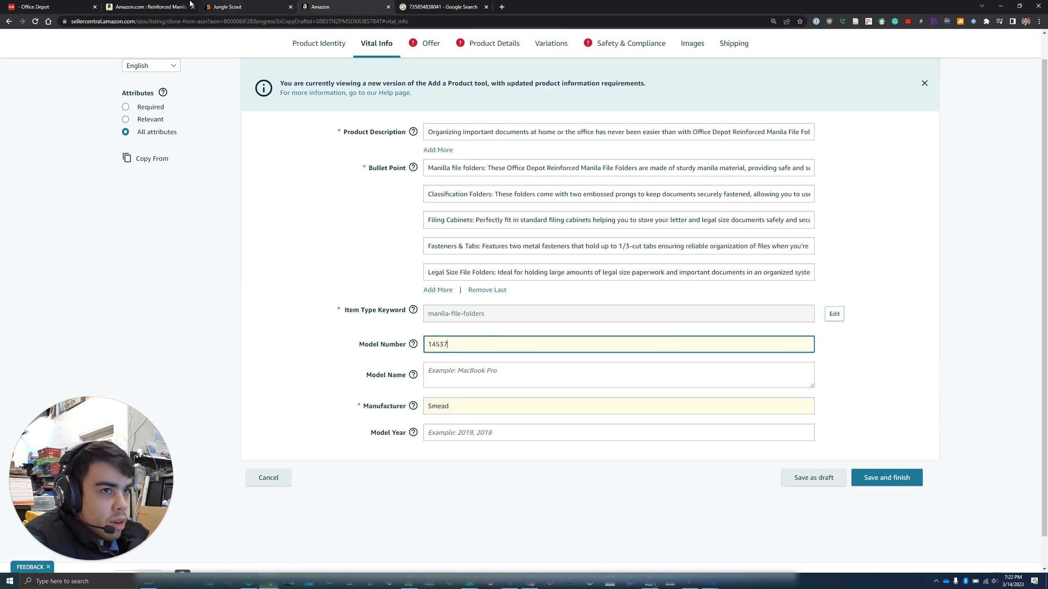
Replace the model number 14537 with 1378495 copied from the Office Depot specs table
drag(46, 7, 234, 7)
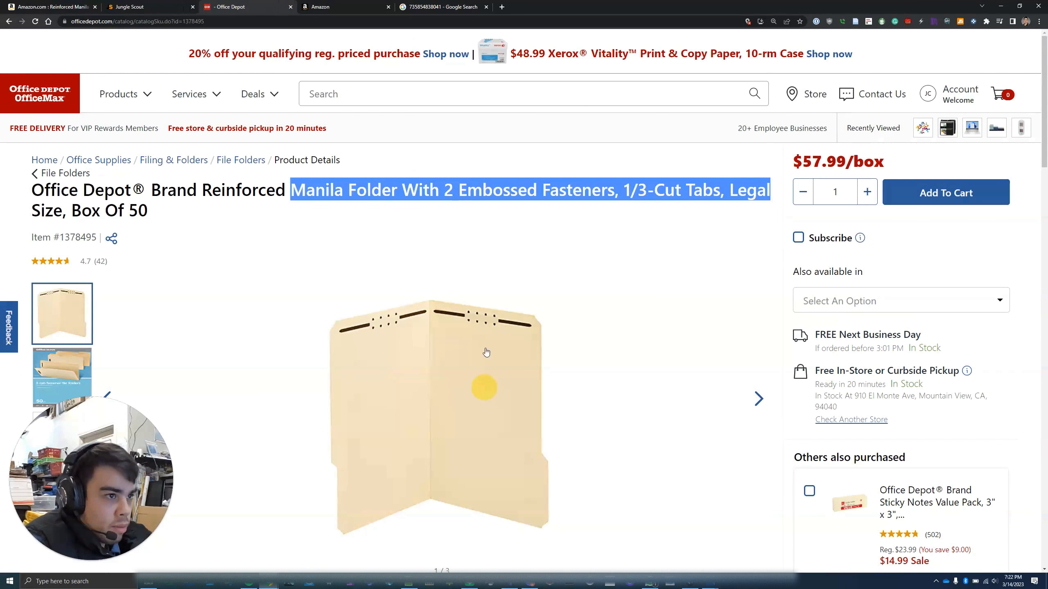
scroll(481, 386, down, 8)
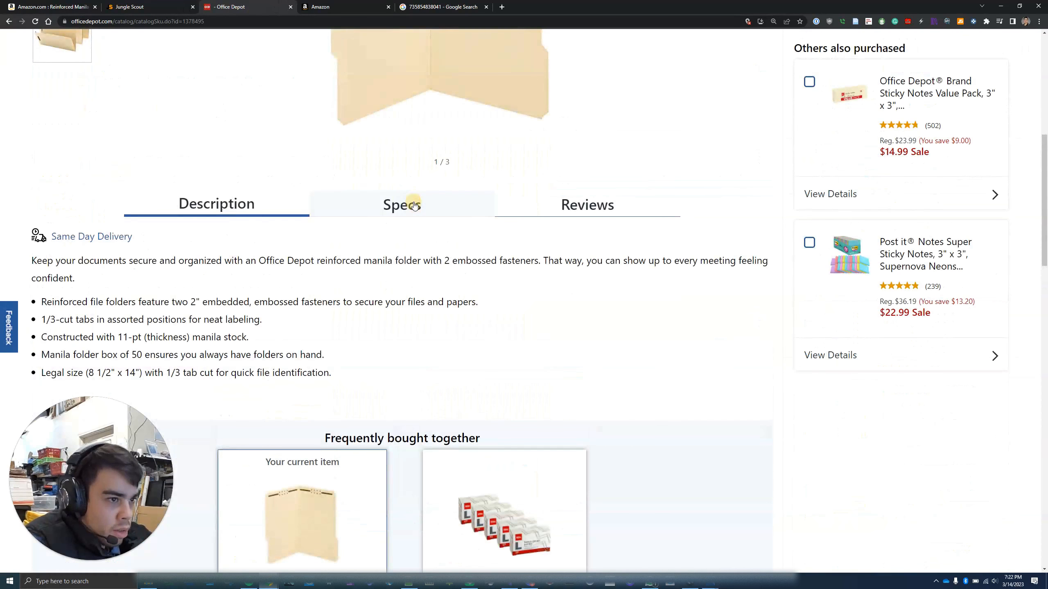
click(411, 205)
drag(424, 264, 376, 262)
key(ctrl+c)
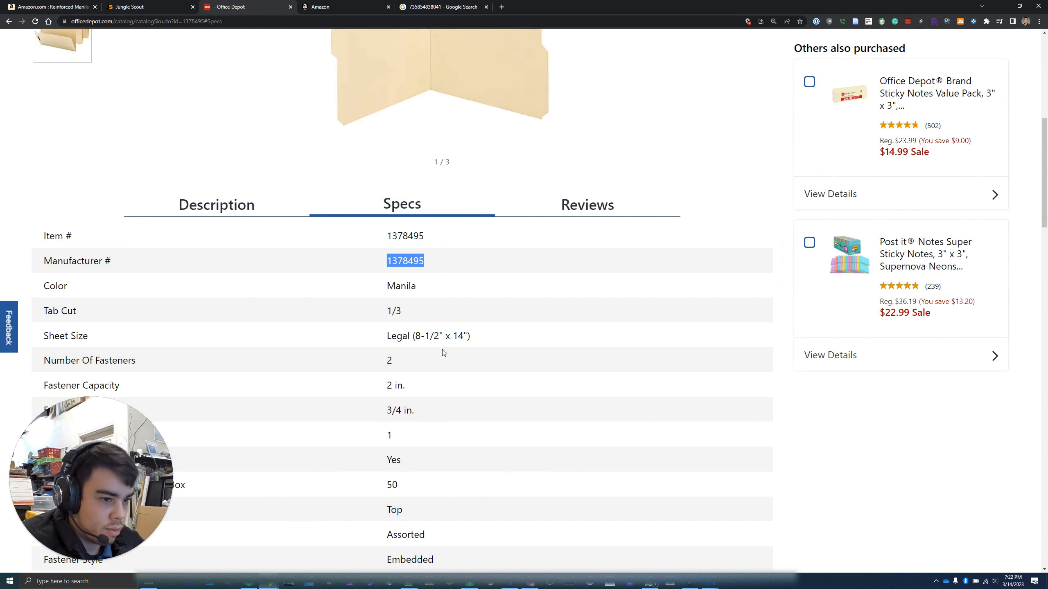
click(325, 5)
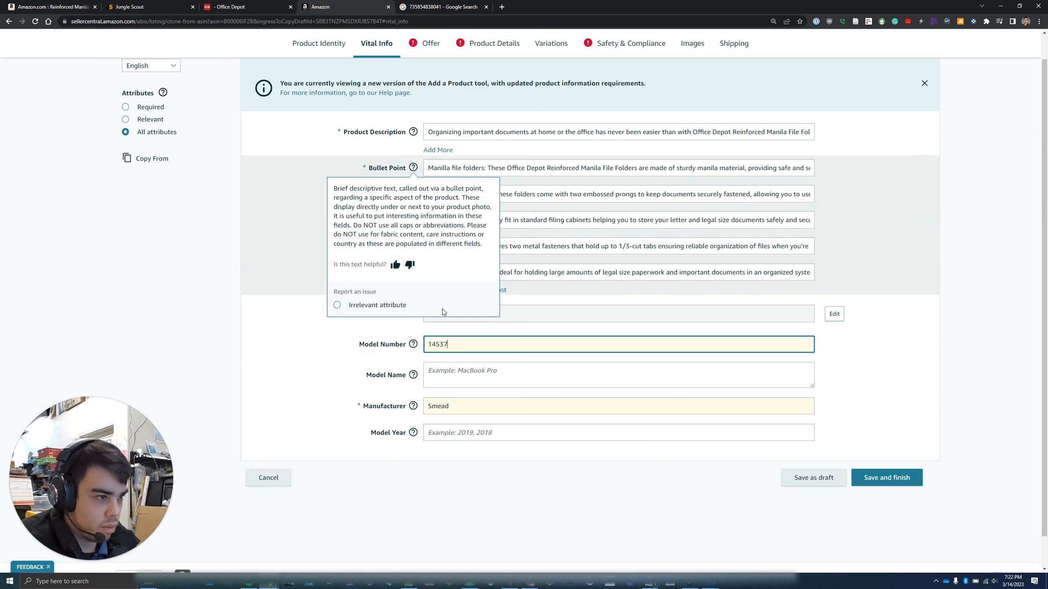
key(ctrl+a)
key(ctrl+v)
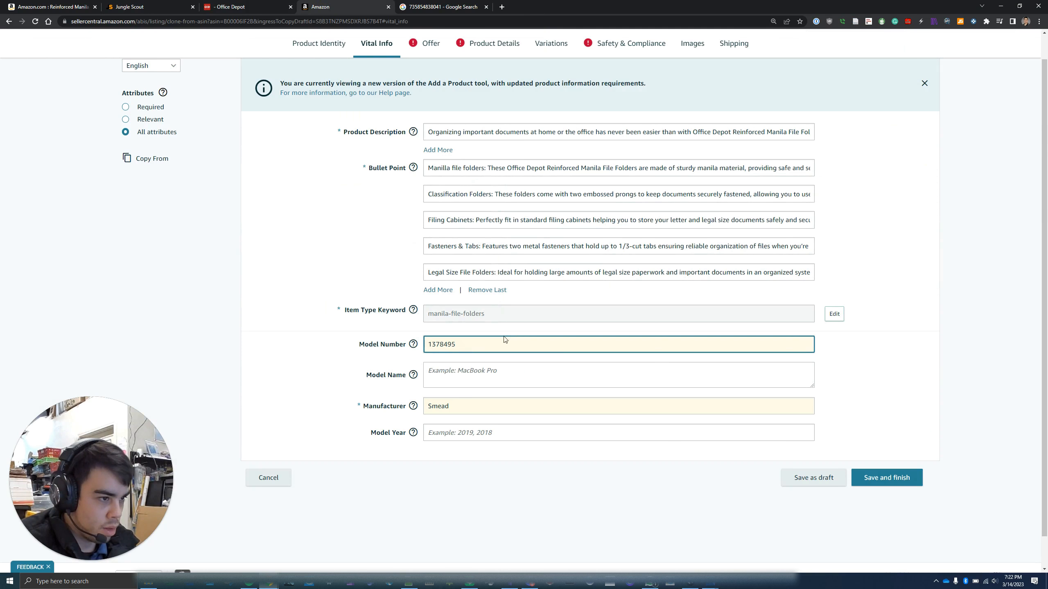
Replace the manufacturer Smead with Office Depot copied from the product specs
click(468, 405)
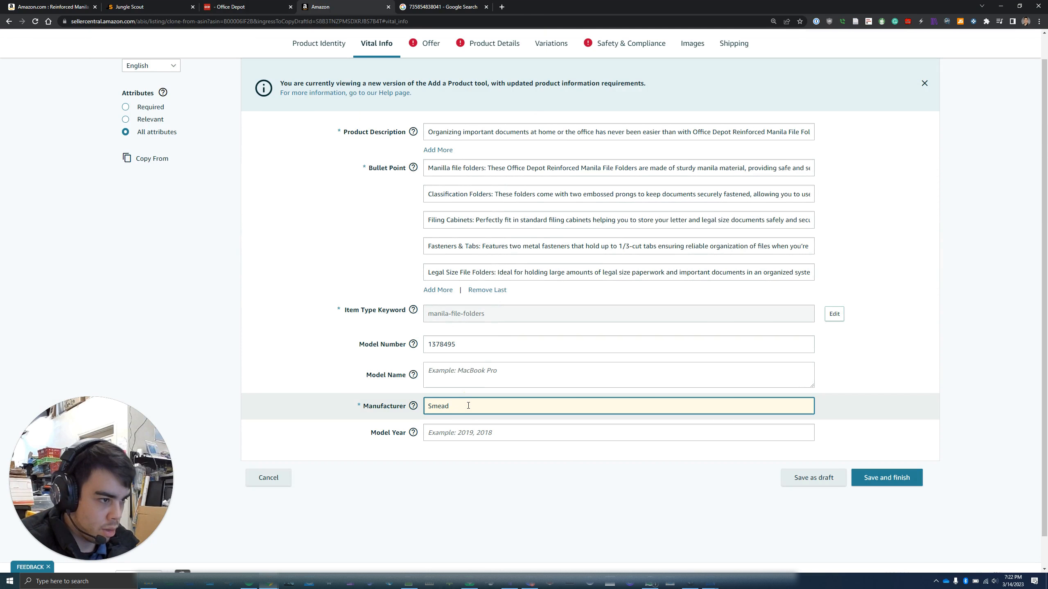
key(ctrl+a)
click(267, 6)
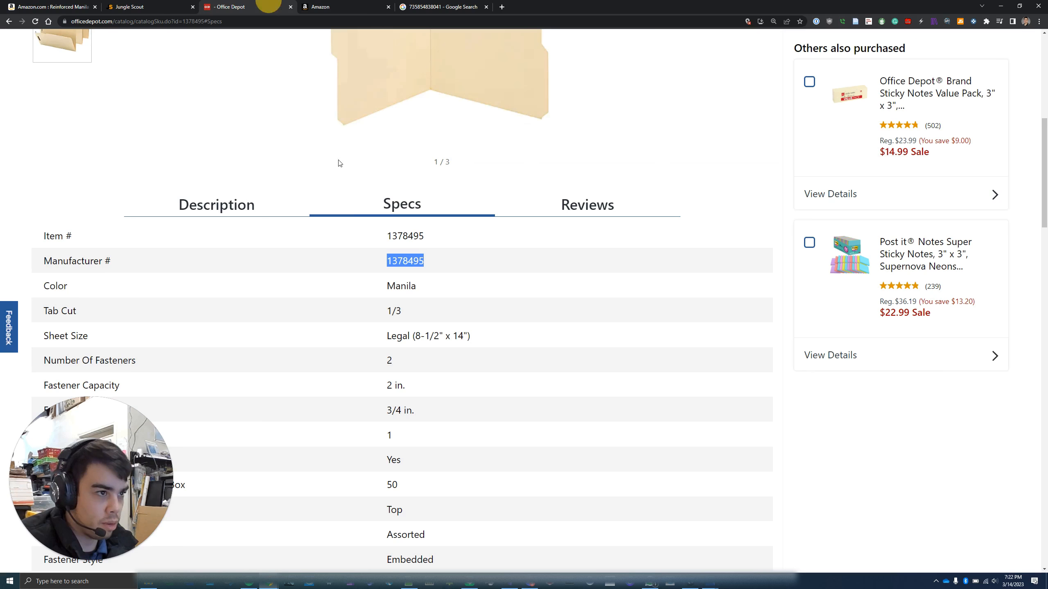
scroll(426, 293, down, 5)
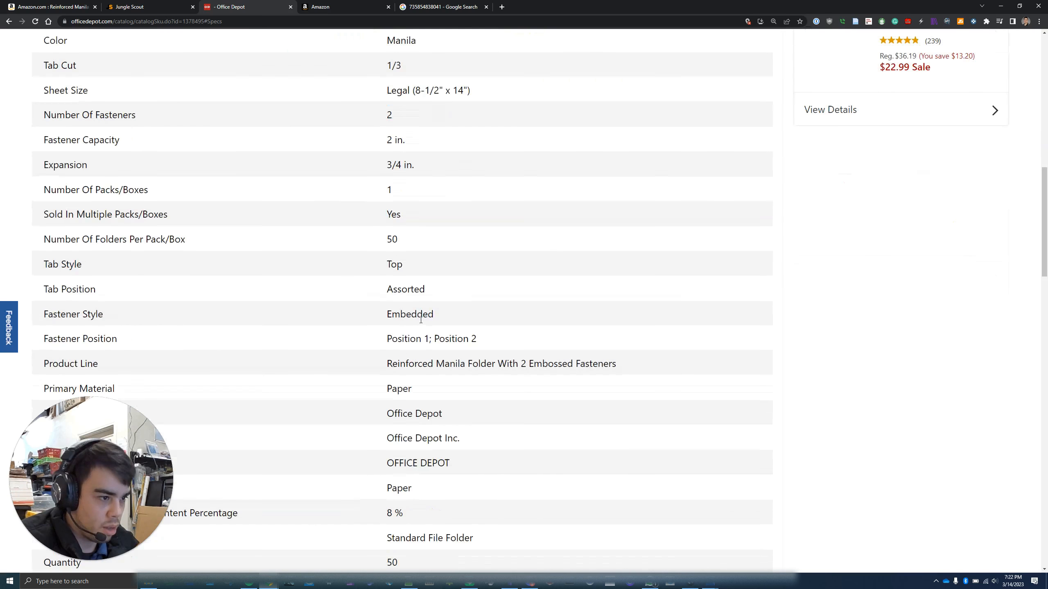
drag(453, 420, 386, 417)
key(ctrl+c)
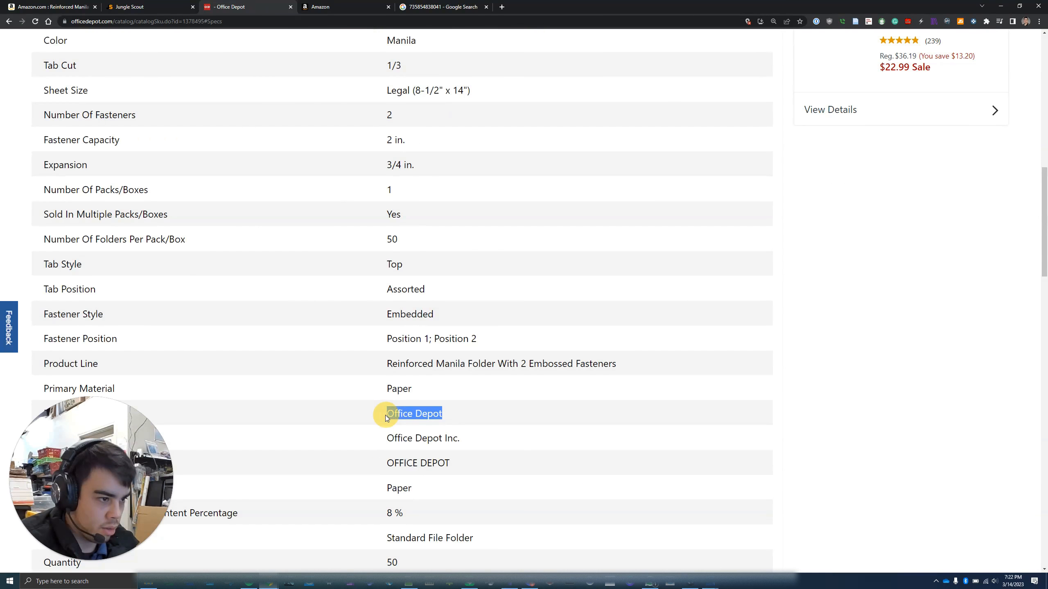
click(325, 7)
key(ctrl+v)
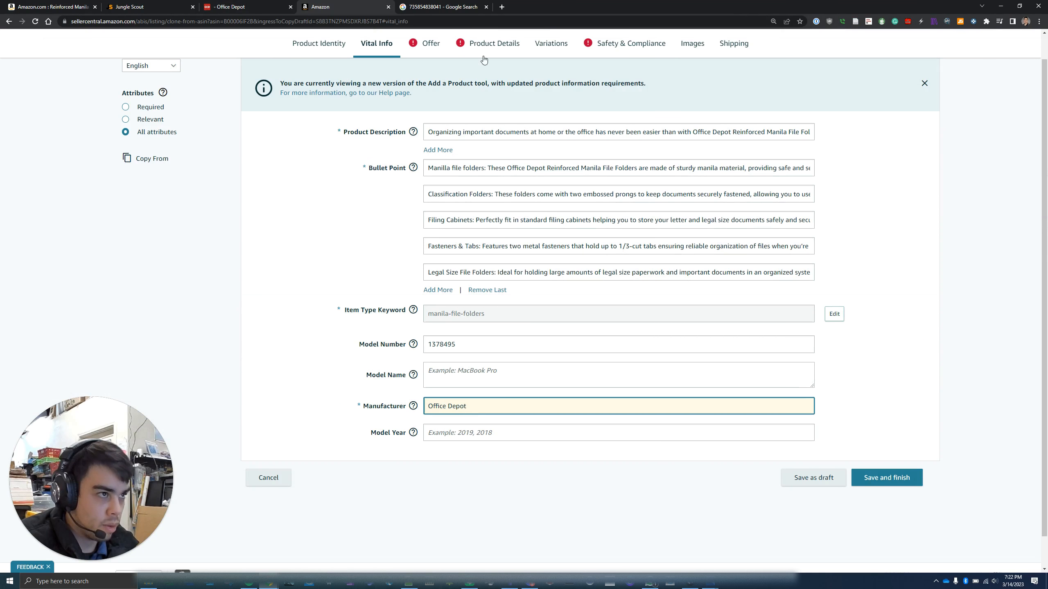
click(433, 43)
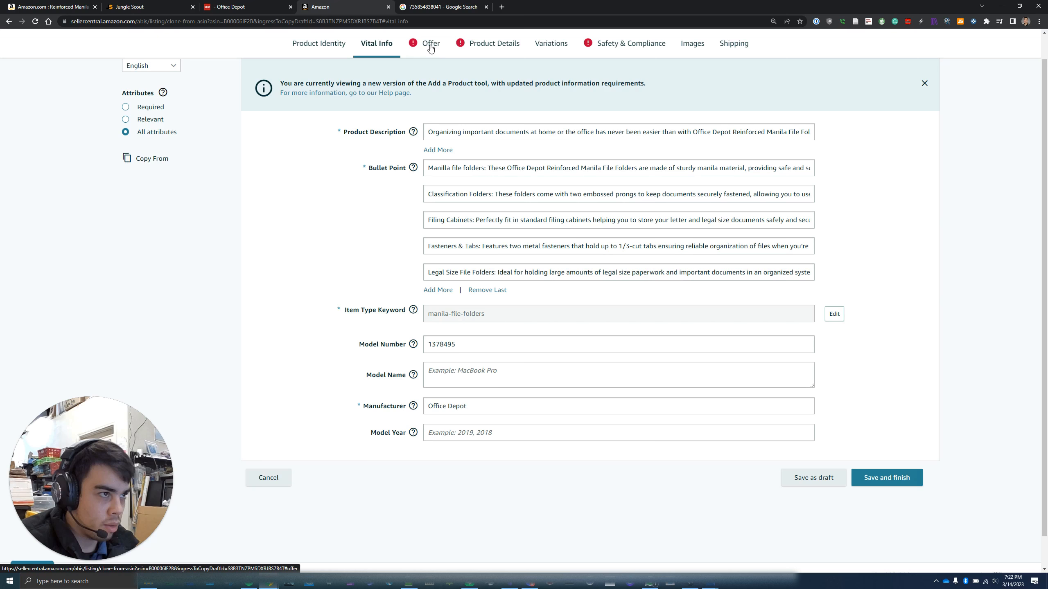
On the Offer section, enter Sale Price 57.99 and Quantity 0
click(430, 46)
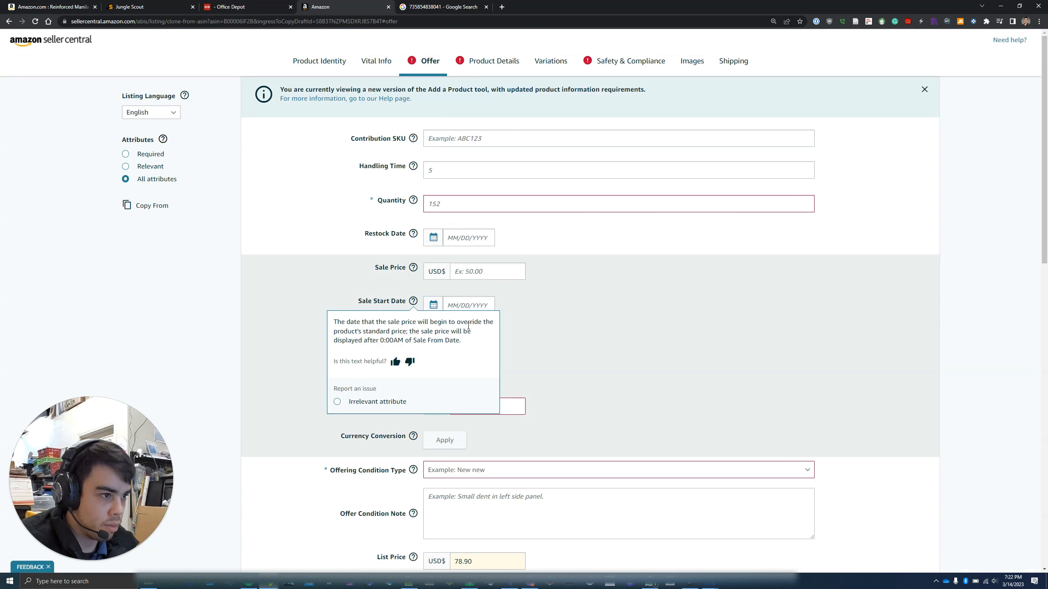
click(485, 272)
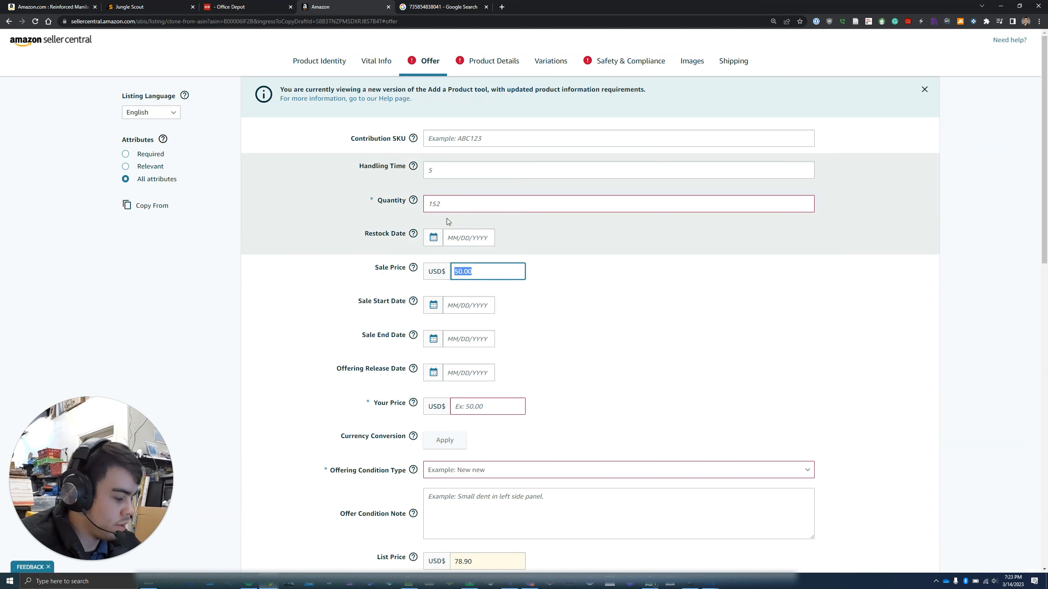
text(57.99)
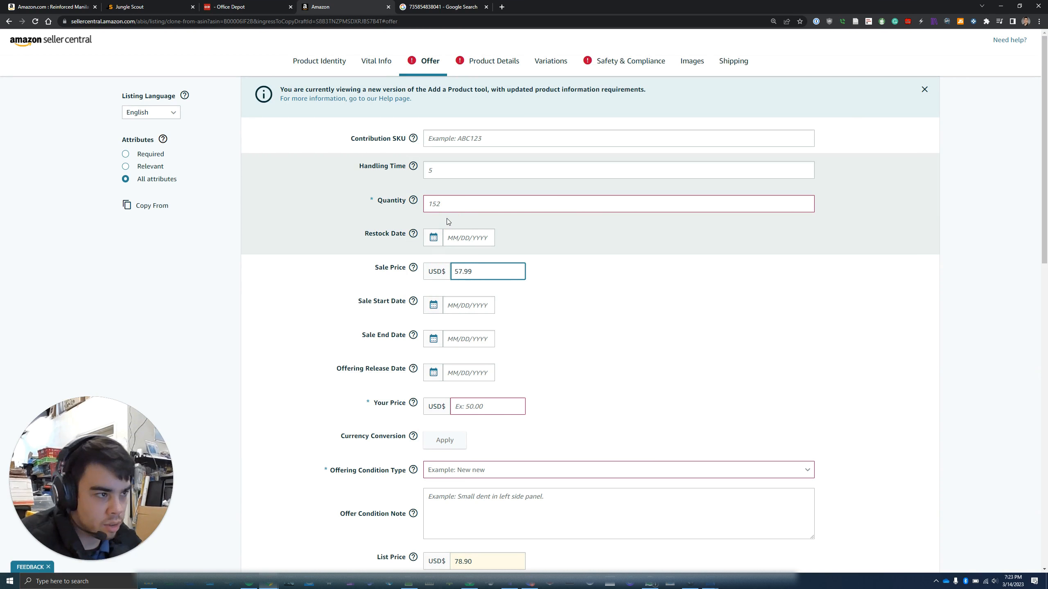
click(437, 206)
text(0)
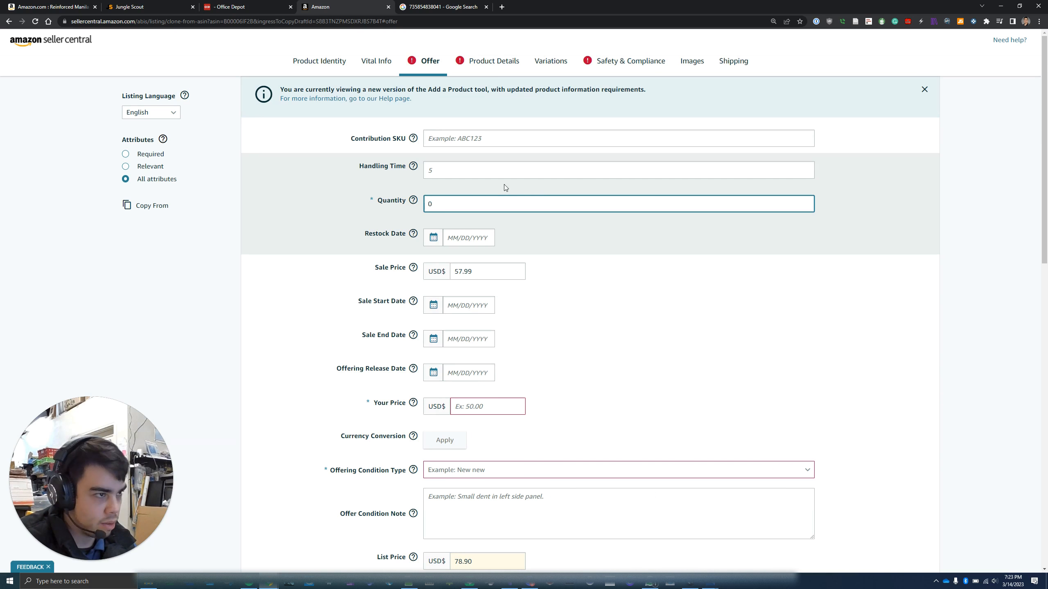
Set Your Price to 50 and the offering condition to New
scroll(504, 184, down, 2)
scroll(474, 183, up, 2)
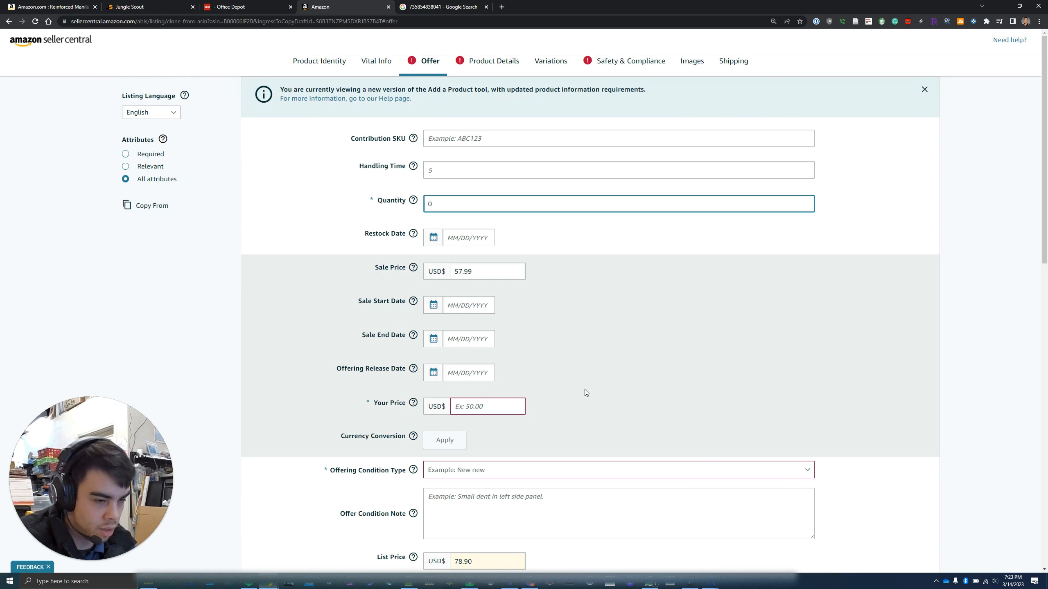
click(479, 399)
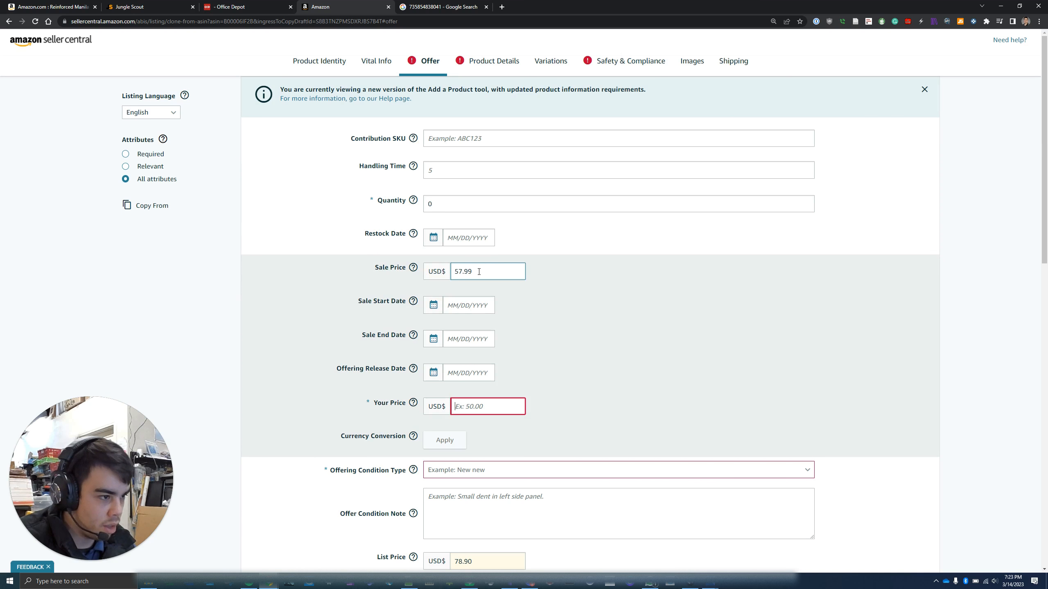
text(50)
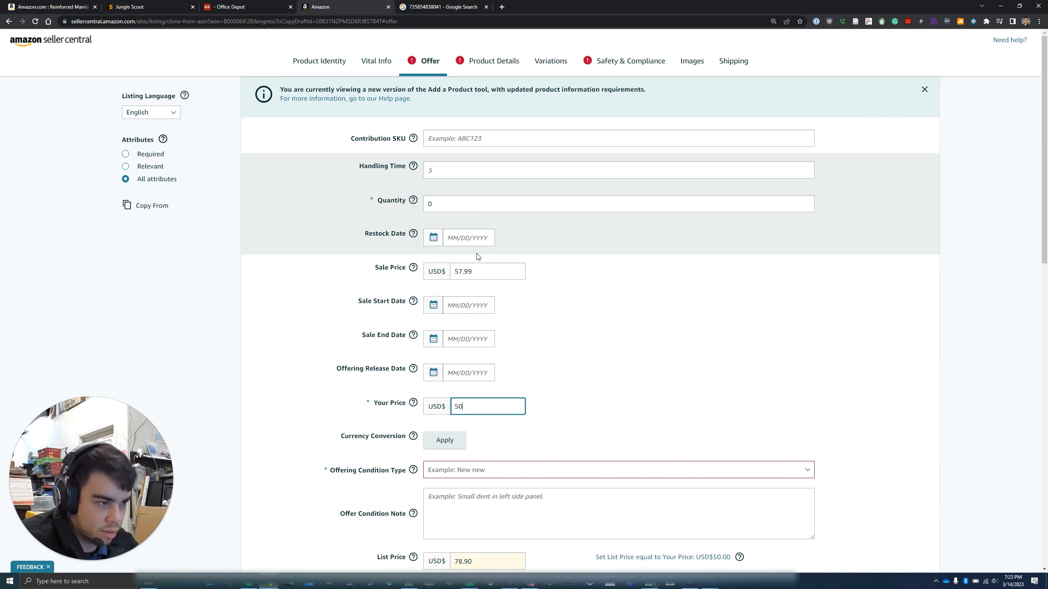
click(506, 473)
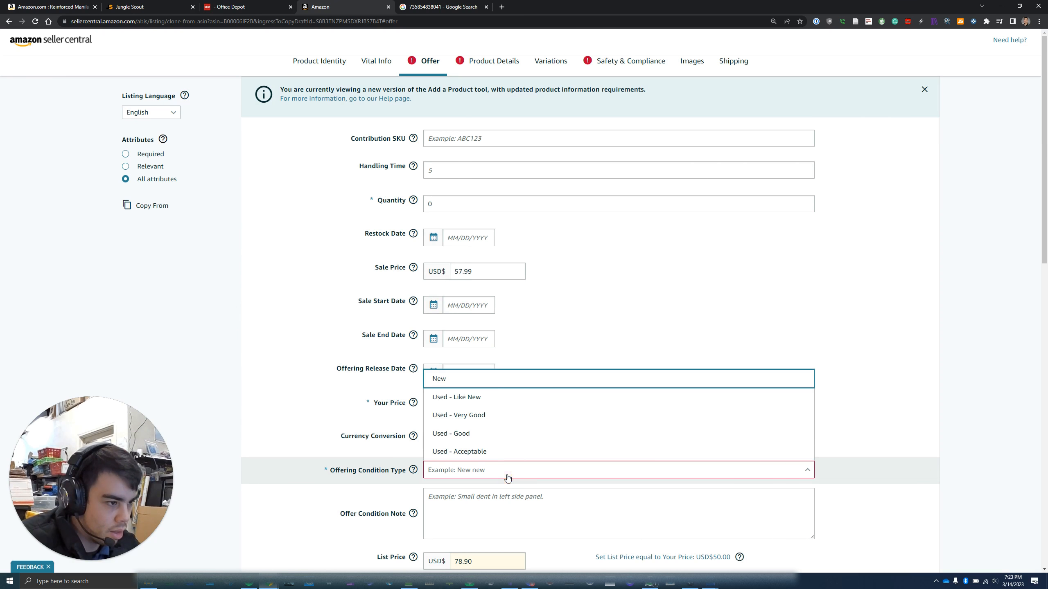
click(469, 380)
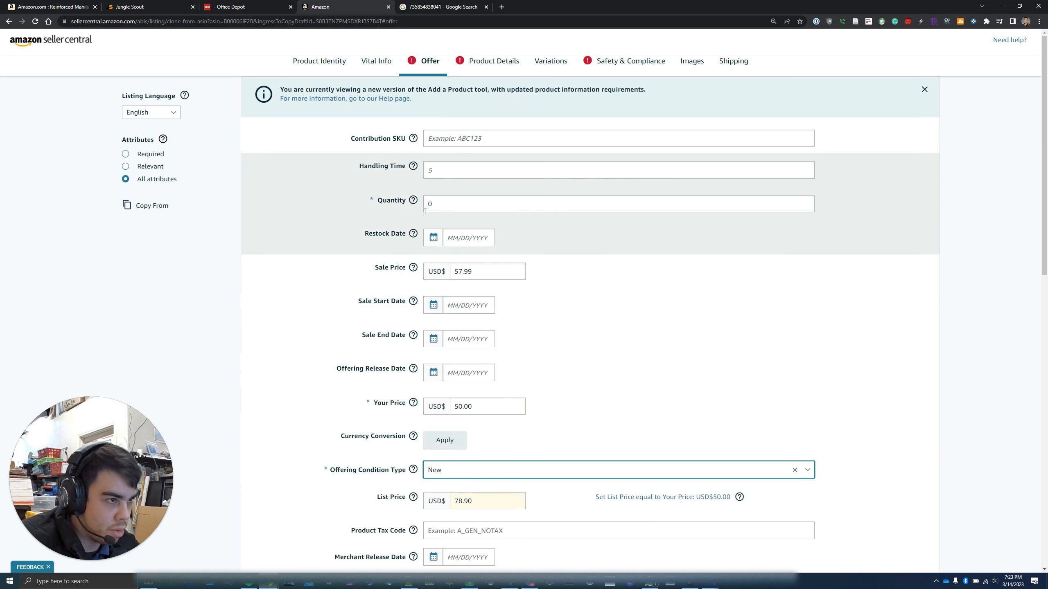
mouse_move(413, 200)
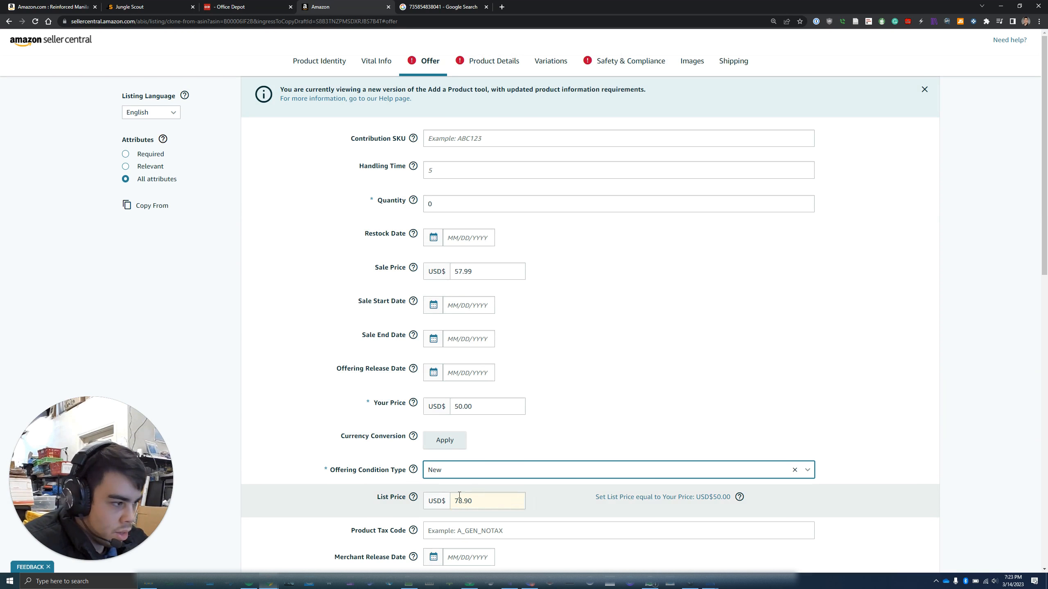
click(680, 503)
Move 57.99 into List Price, replacing 78.90, and clear the Sale Price
click(474, 497)
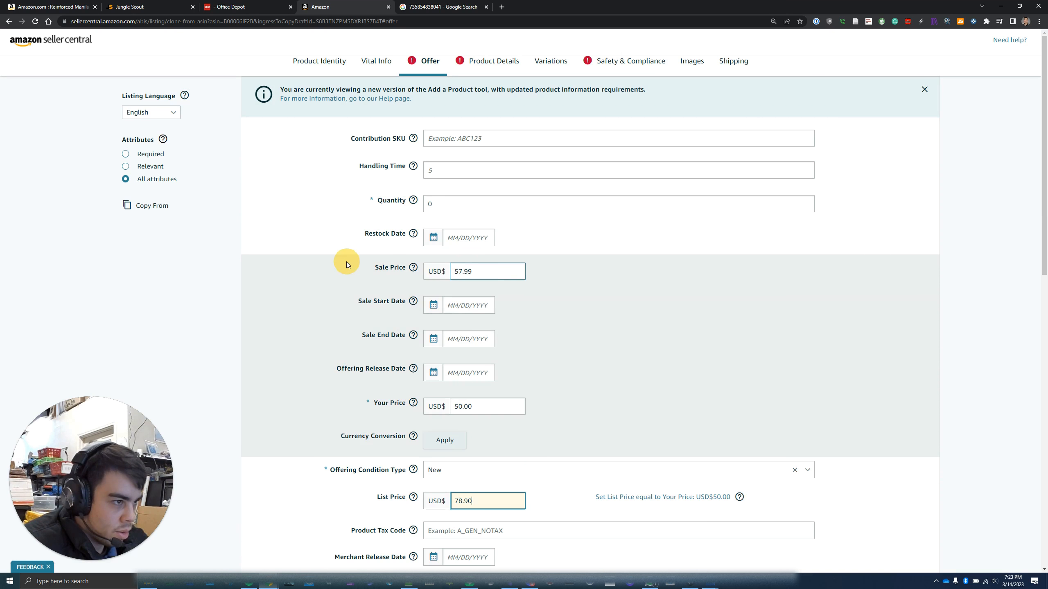
click(346, 262)
key(ctrl+c)
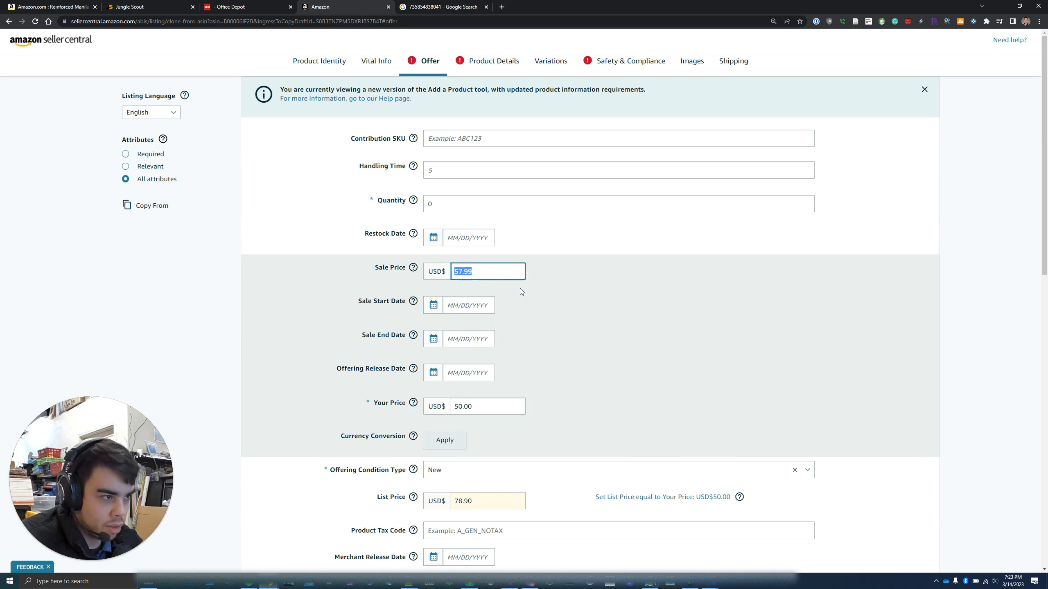
double_click(483, 498)
key(ctrl+v)
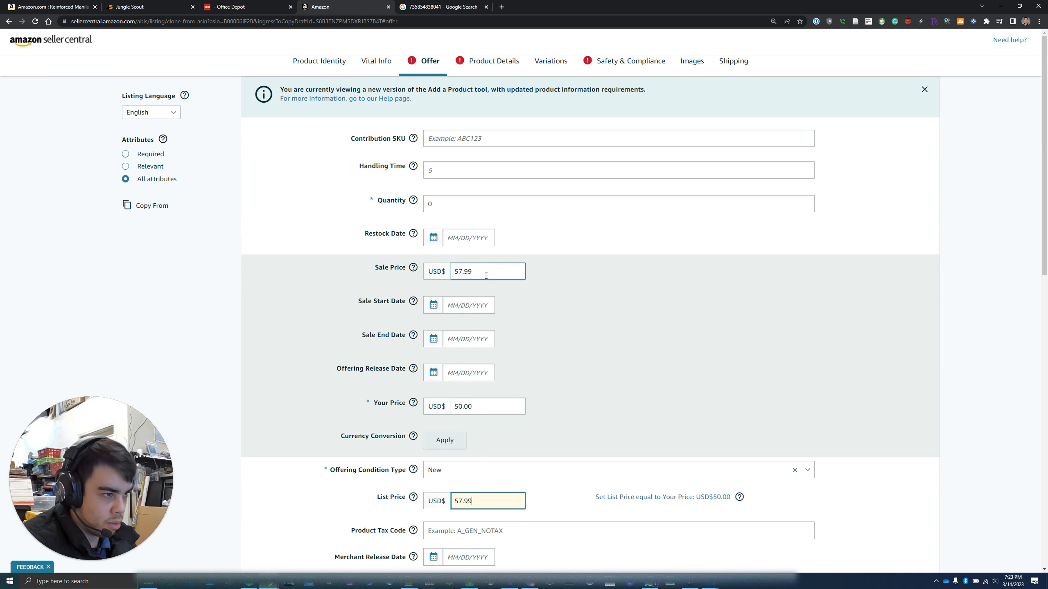
double_click(457, 273)
key(BackSpace)
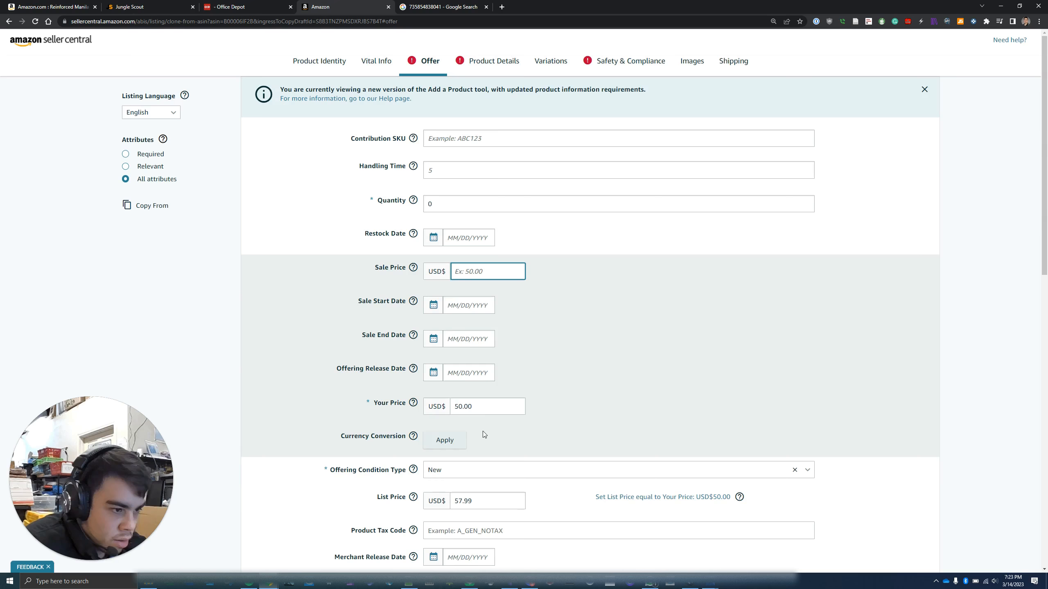
Review the offer settings and go to the Product Details section
scroll(483, 431, down, 2)
scroll(482, 414, down, 6)
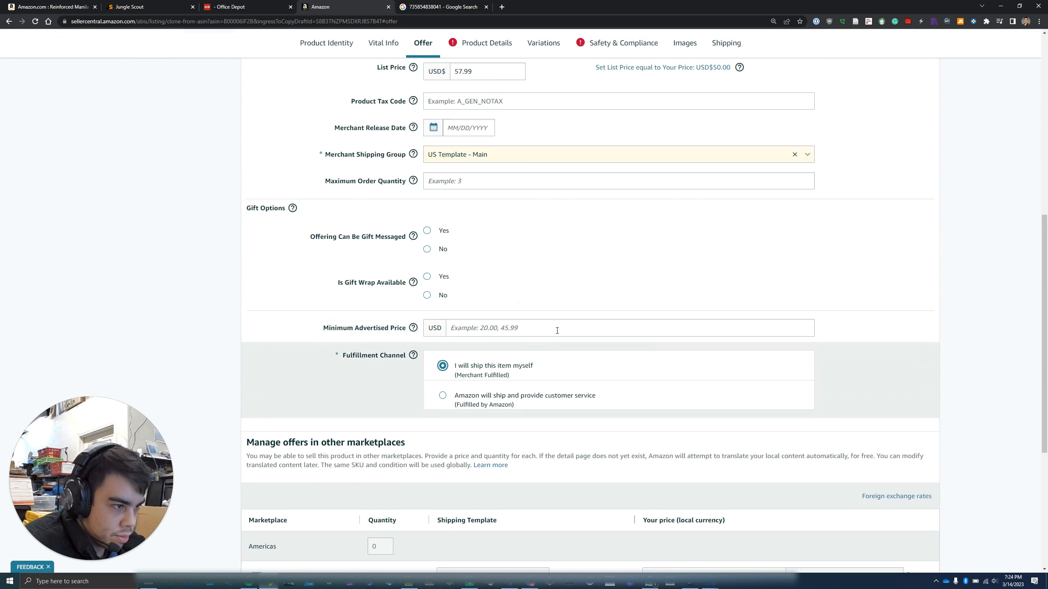
scroll(546, 330, down, 5)
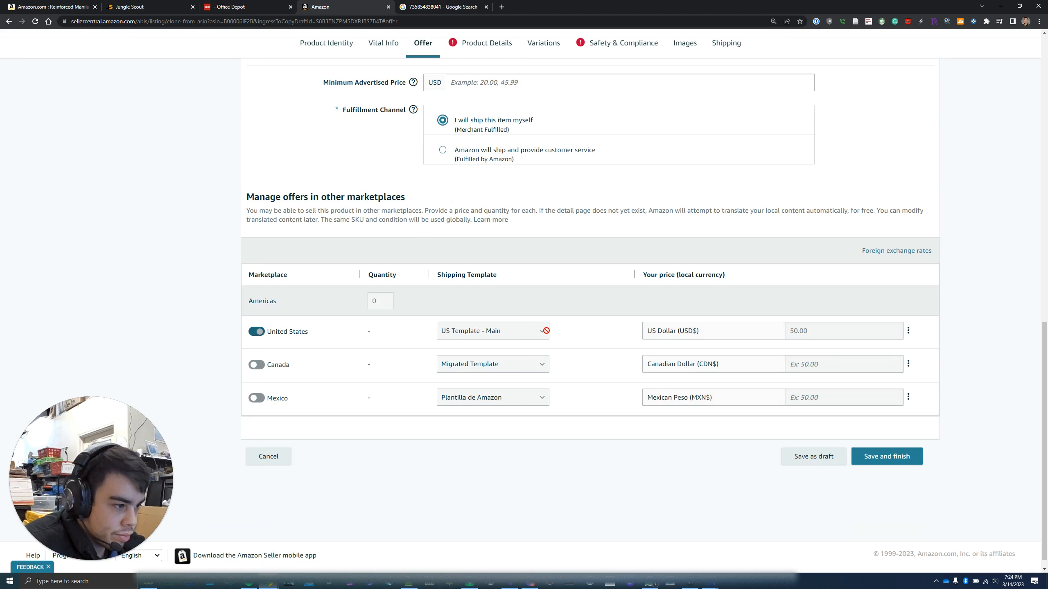
scroll(701, 206, up, 15)
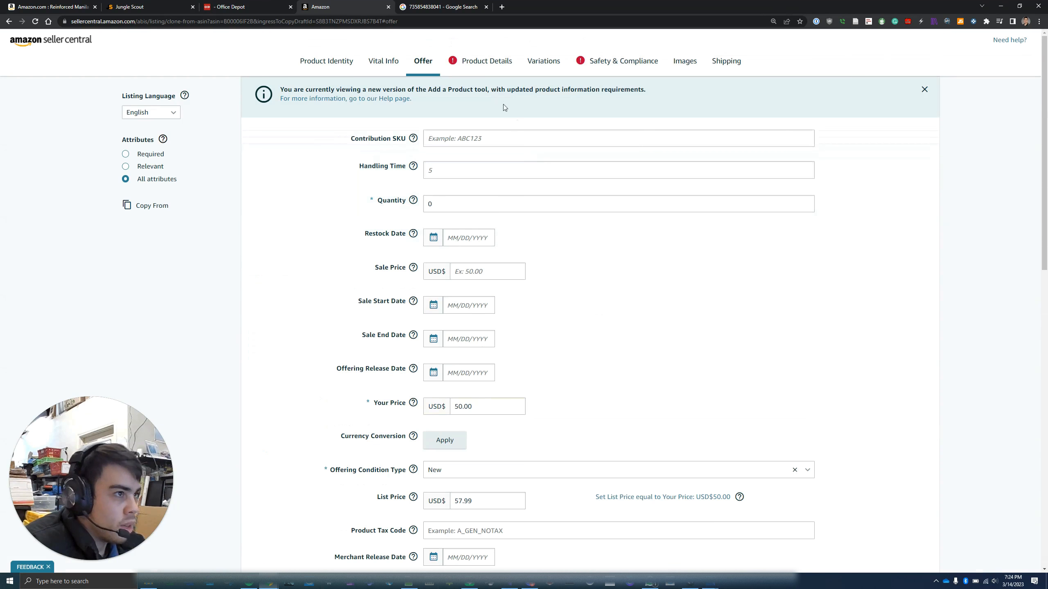
click(488, 60)
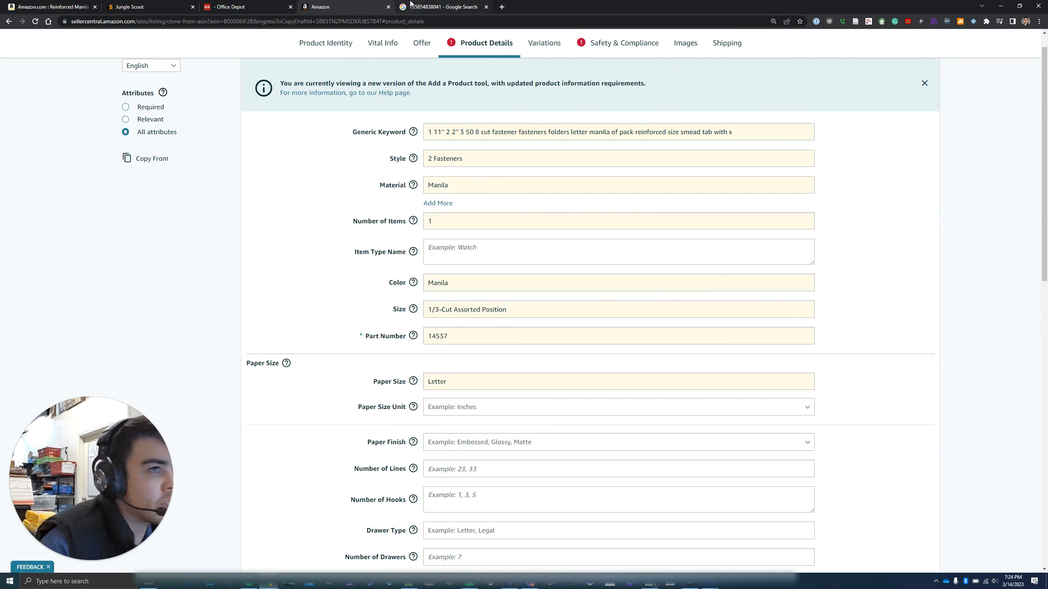
Select and copy all of the Backend Search Terms text in the Jungle Scout listing editor
click(145, 7)
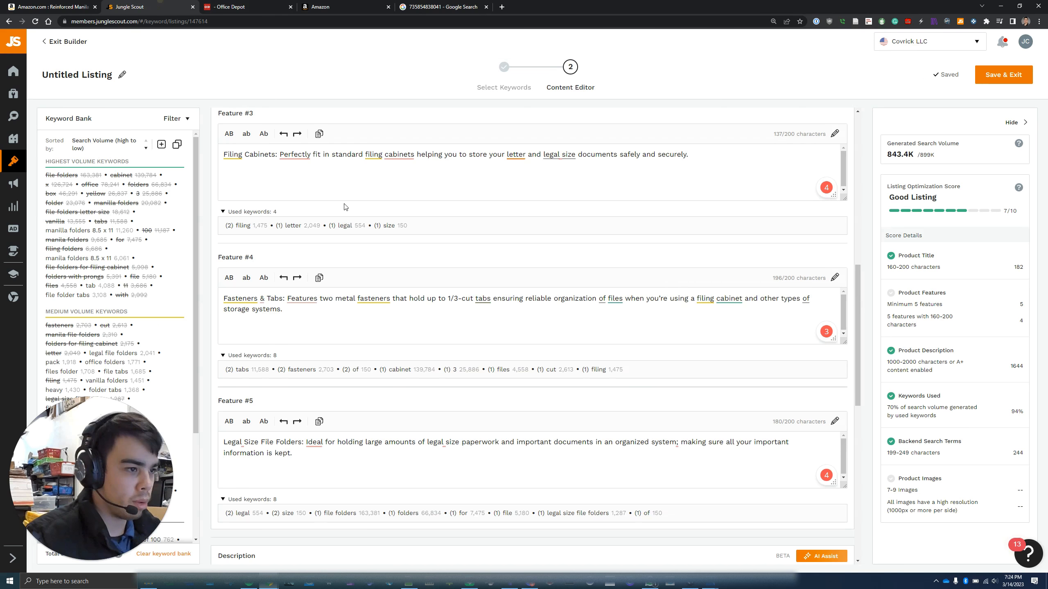
scroll(369, 303, down, 10)
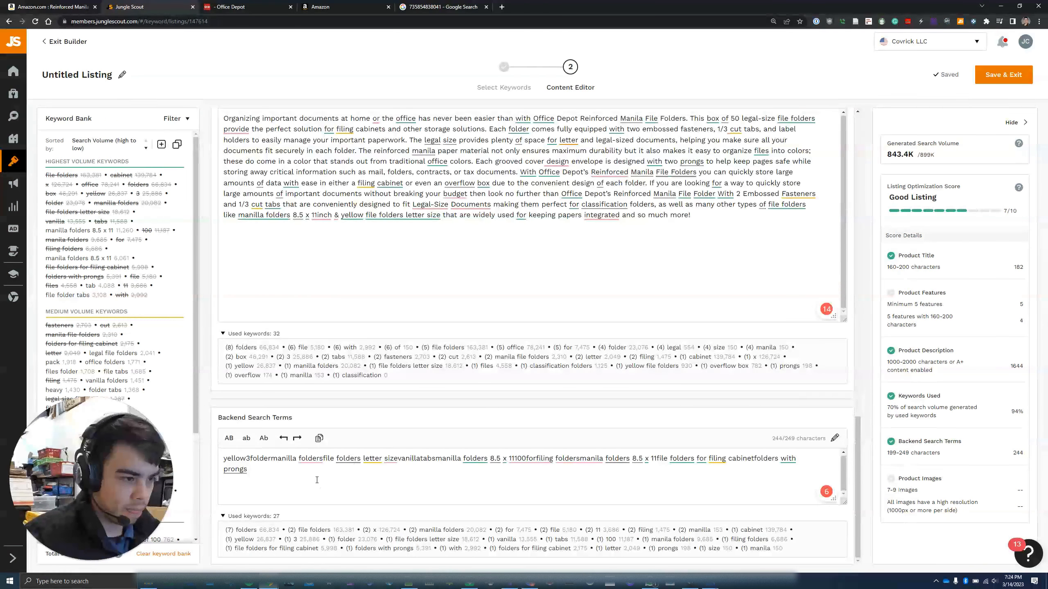
click(316, 480)
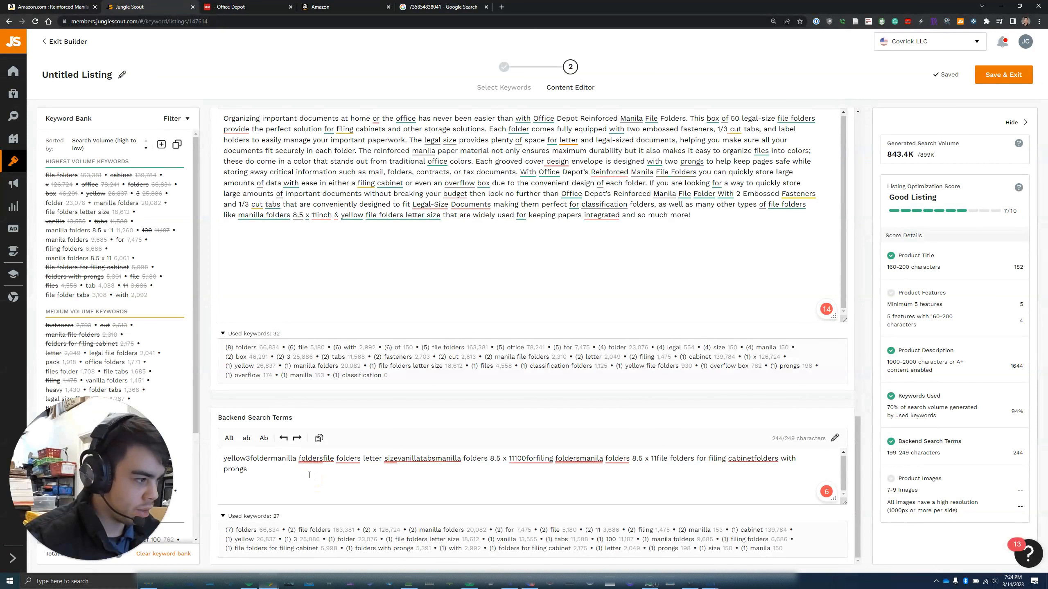
key(ctrl+a)
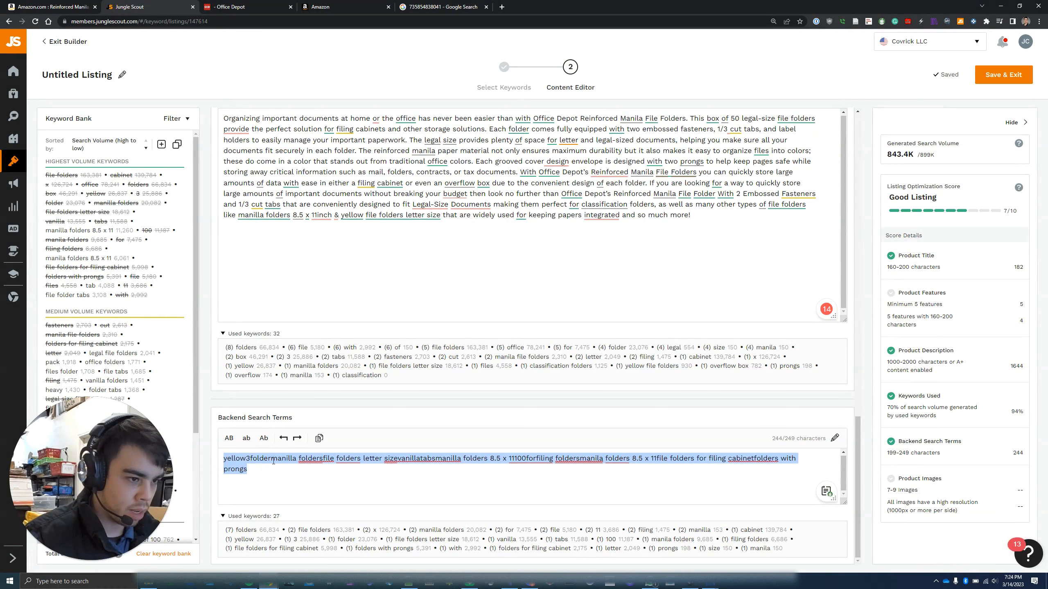
click(292, 475)
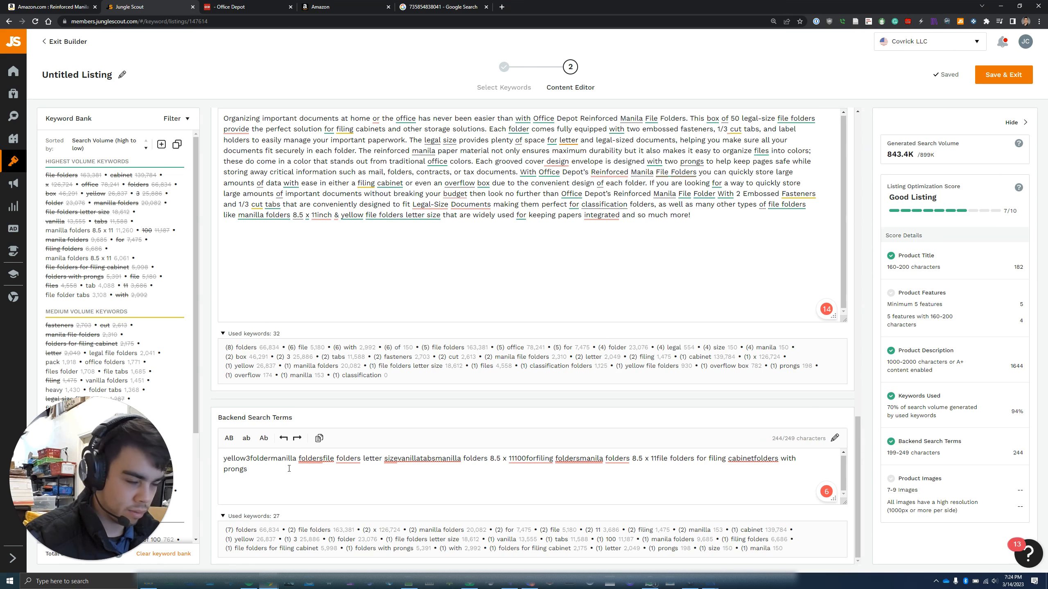
key(ctrl+a)
key(ctrl+c)
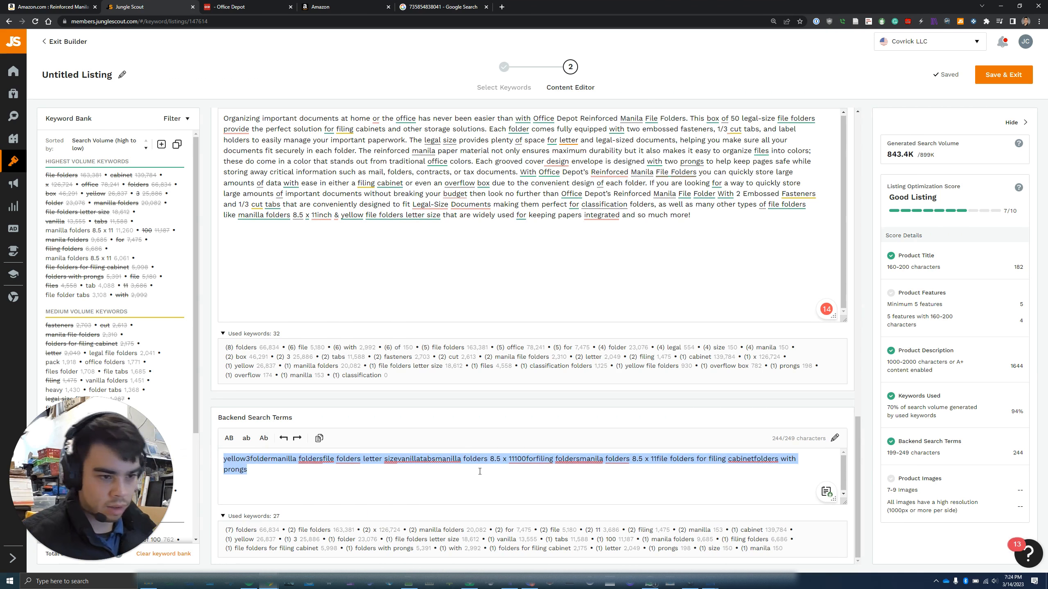
click(502, 6)
Go to ChatGPT and reload it after the application error
text(chat)
key(Return)
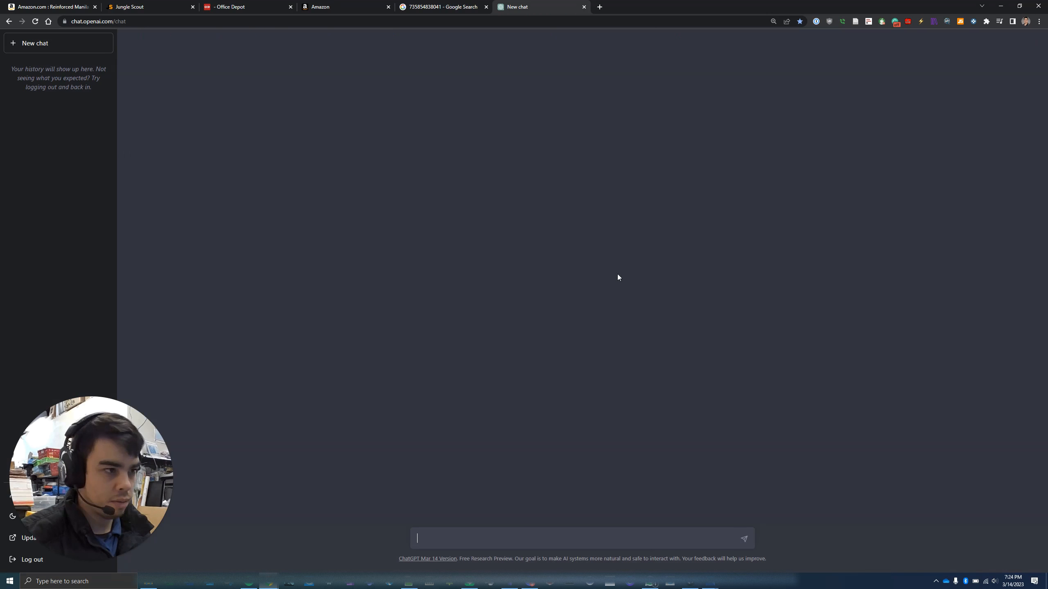
click(467, 535)
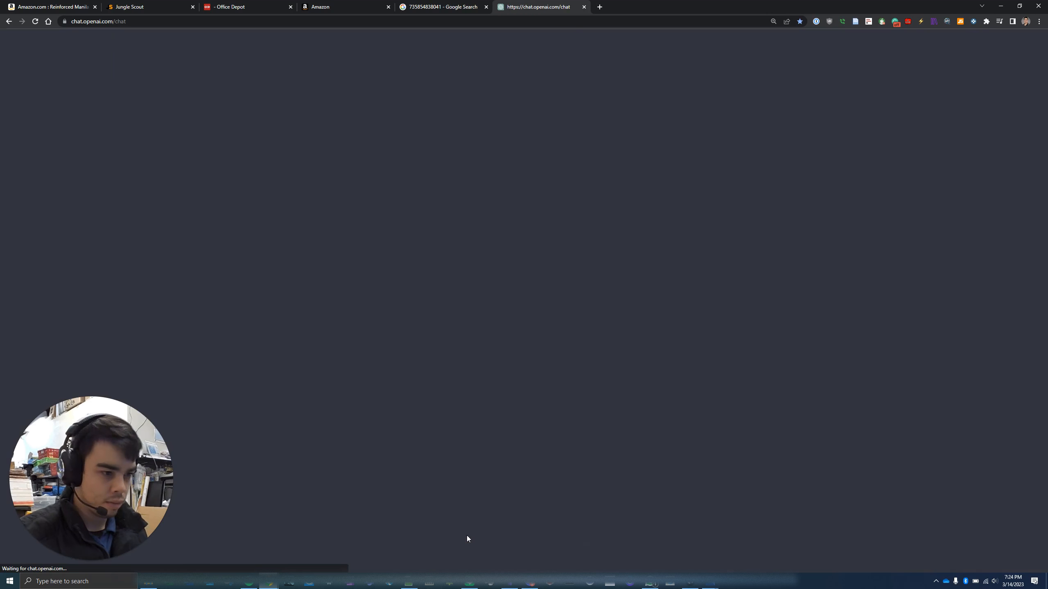
click(35, 22)
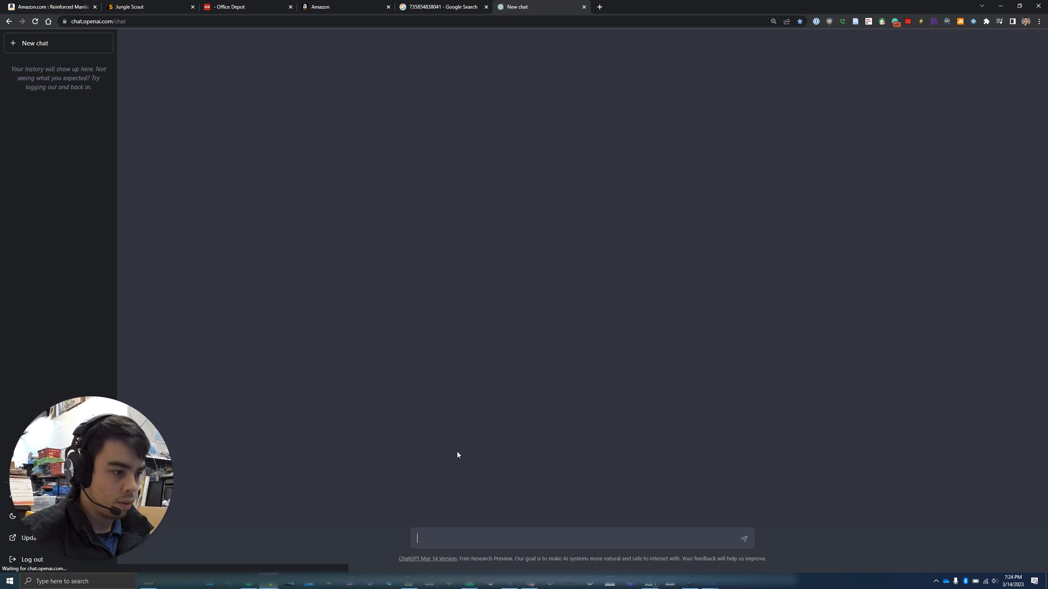
Ask ChatGPT to space out the pasted crunched keywords and copy the comma-separated result
click(453, 528)
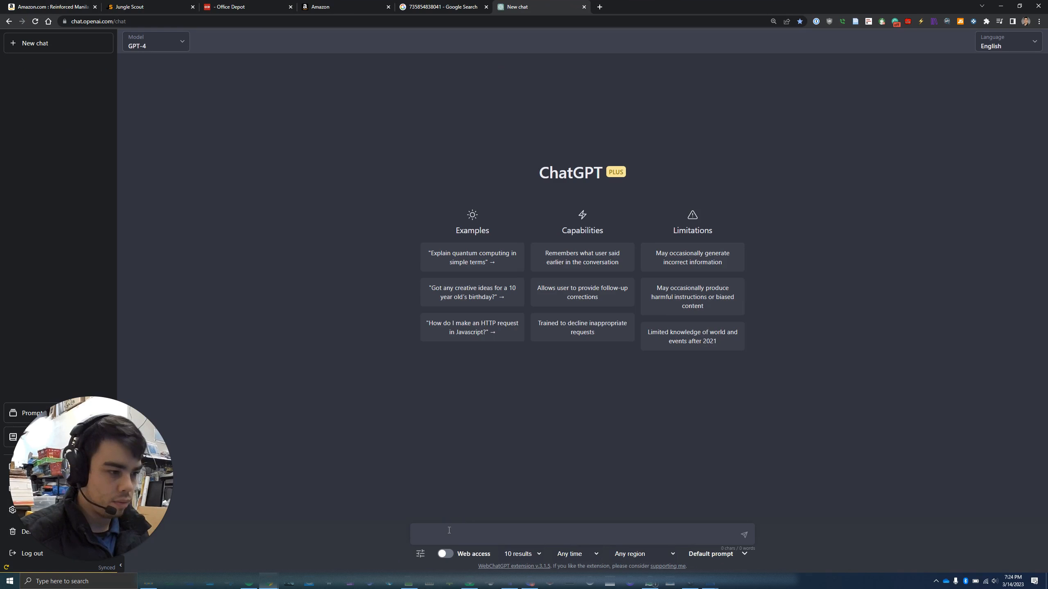
click(447, 531)
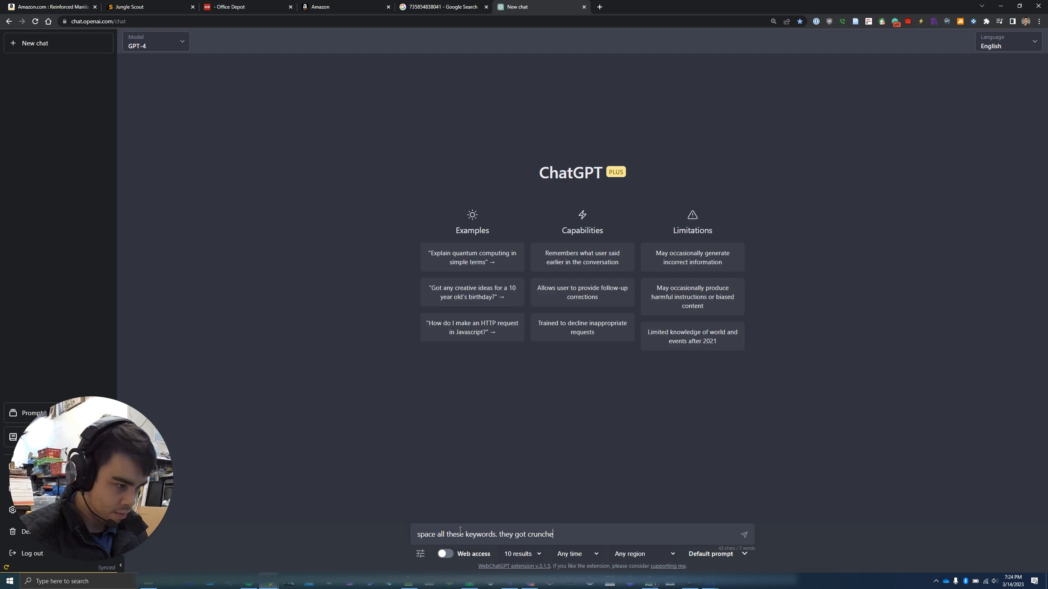
key(shift+Return)
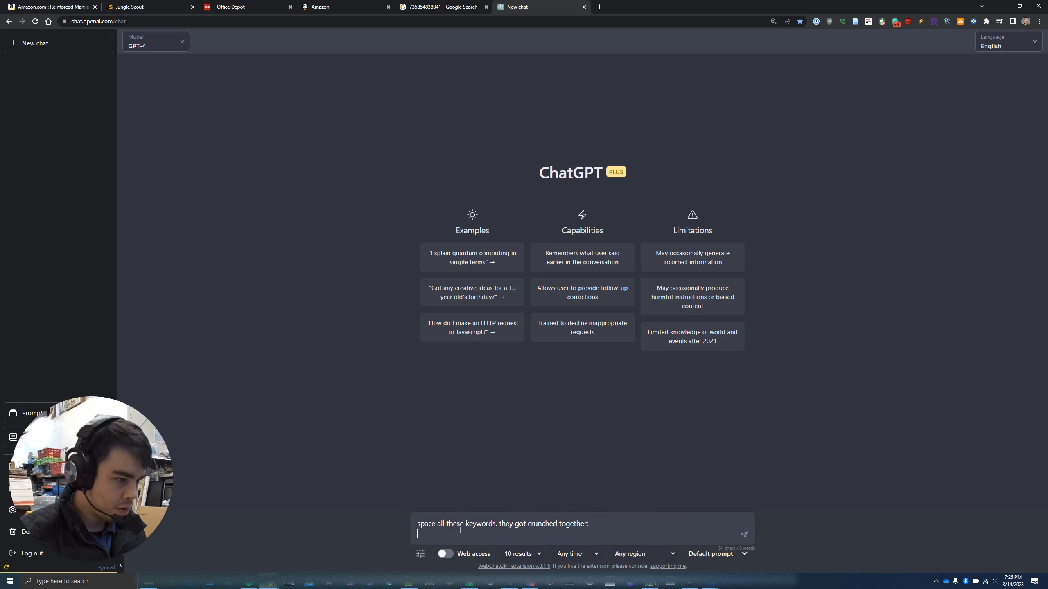
key(shift+Return)
key(ctrl+v)
key(Return)
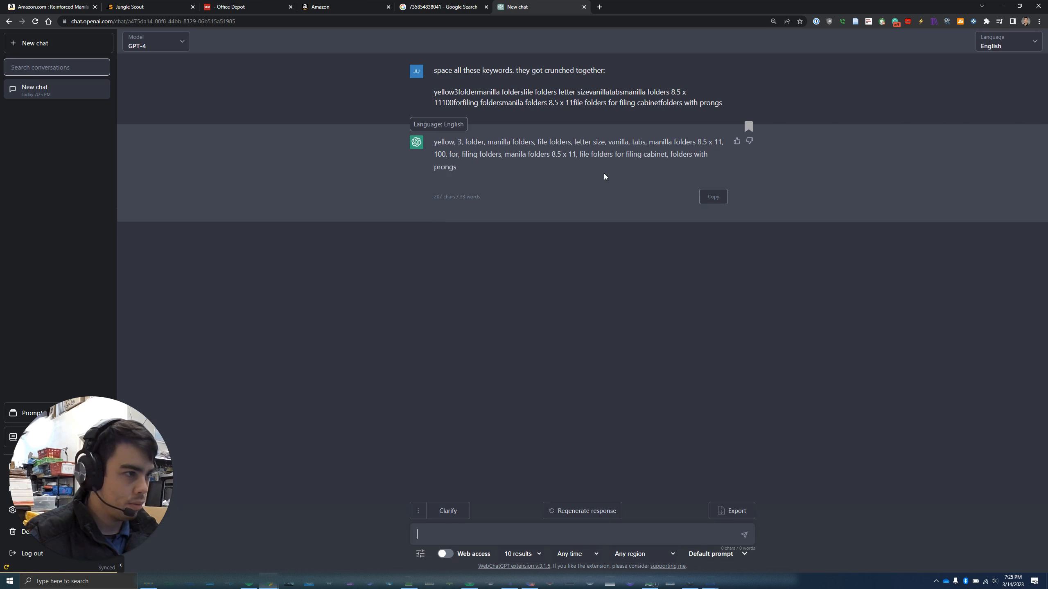
click(712, 196)
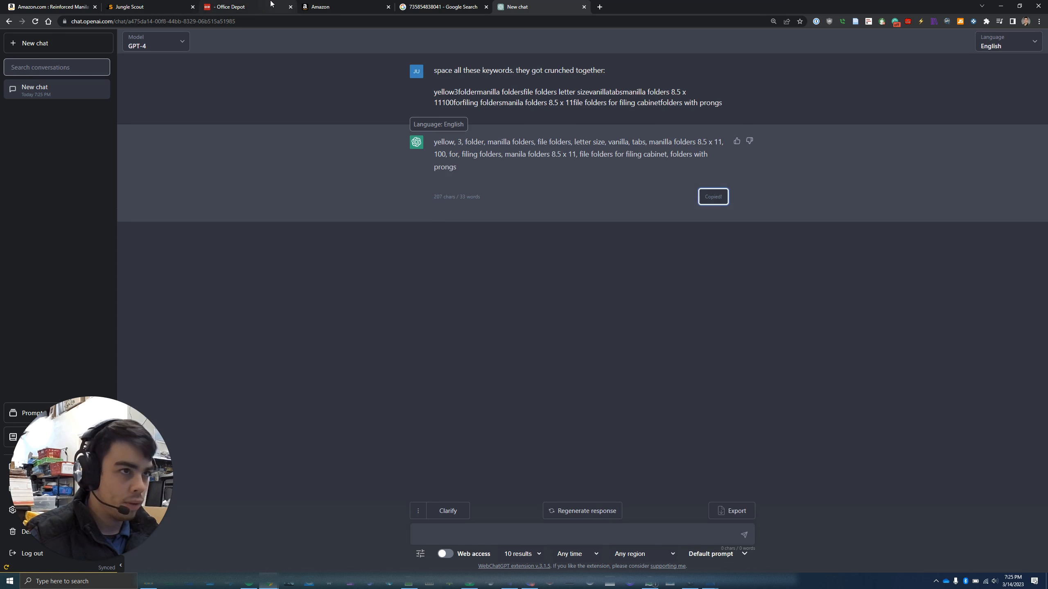
Replace the Generic Keyword text with the spaced keyword list
click(352, 7)
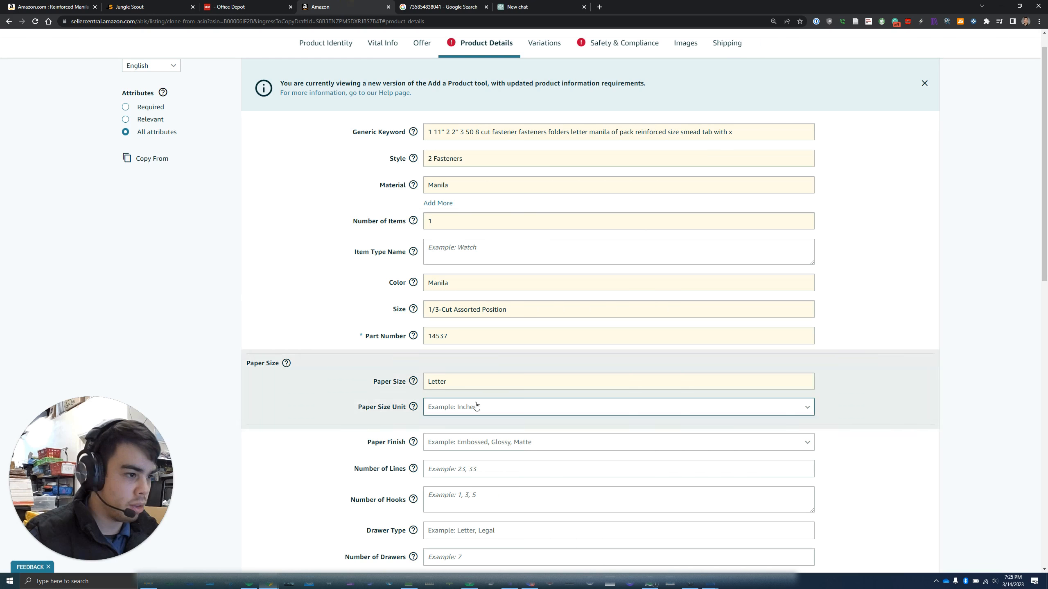
click(499, 133)
key(ctrl+a)
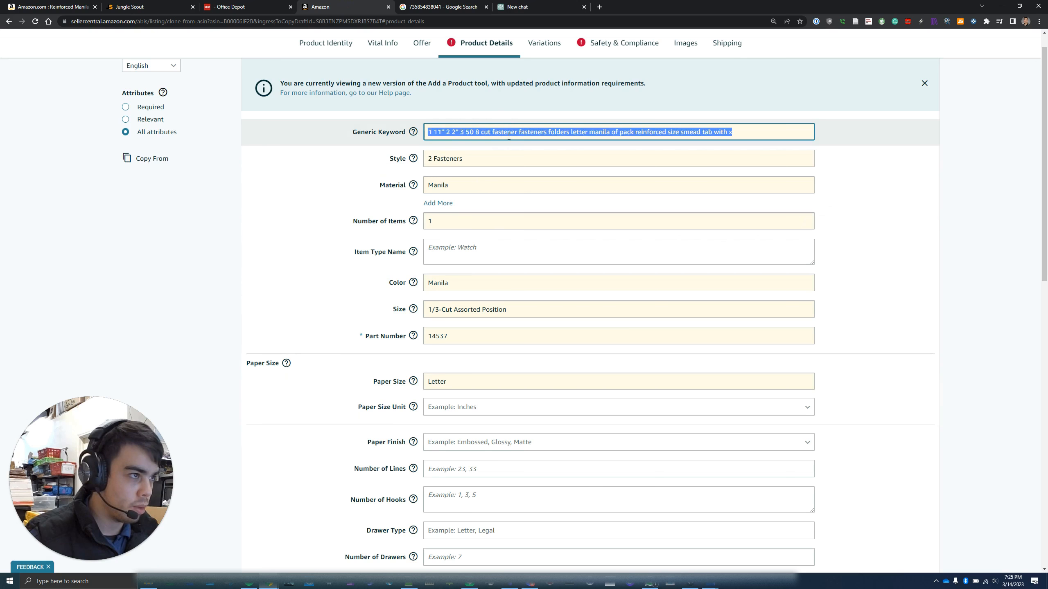
key(ctrl+v)
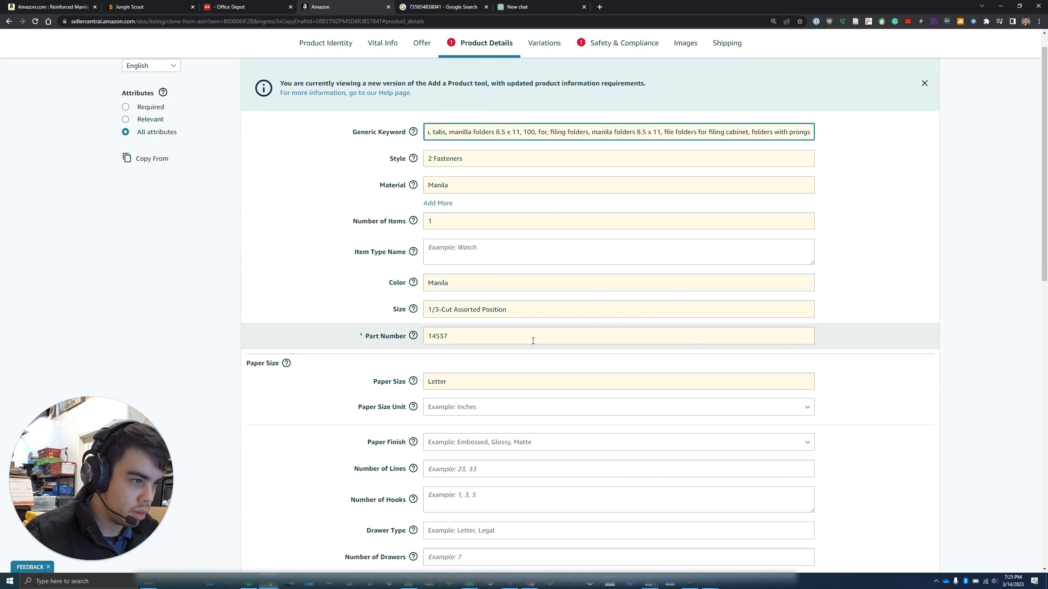
Replace part number 14537 with 1378495 copied from the Office Depot specs
double_click(425, 336)
key(BackSpace)
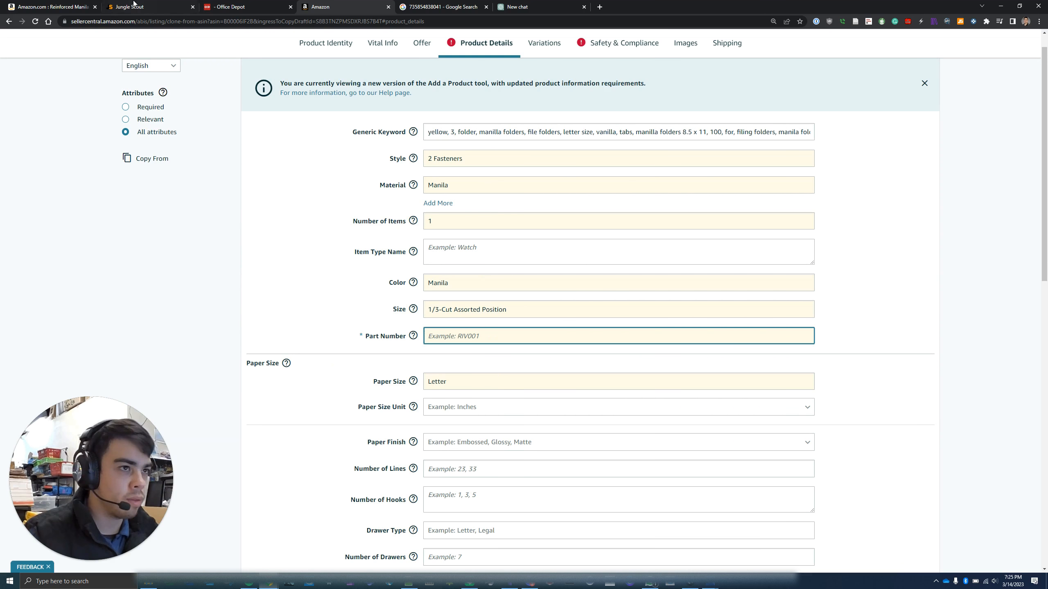
click(248, 3)
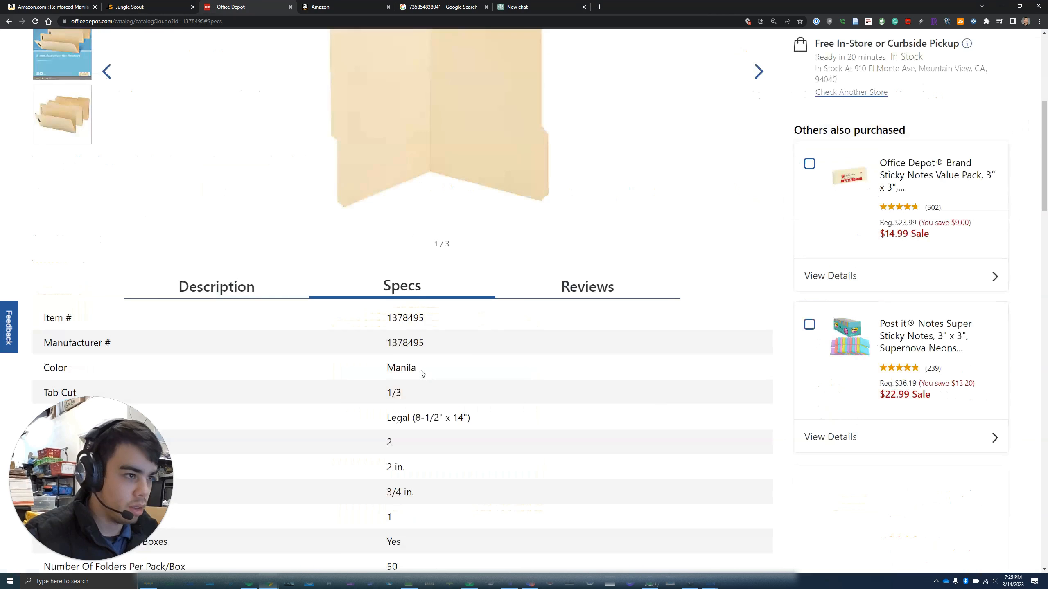
drag(425, 320, 365, 311)
click(347, 6)
click(468, 335)
key(ctrl+v)
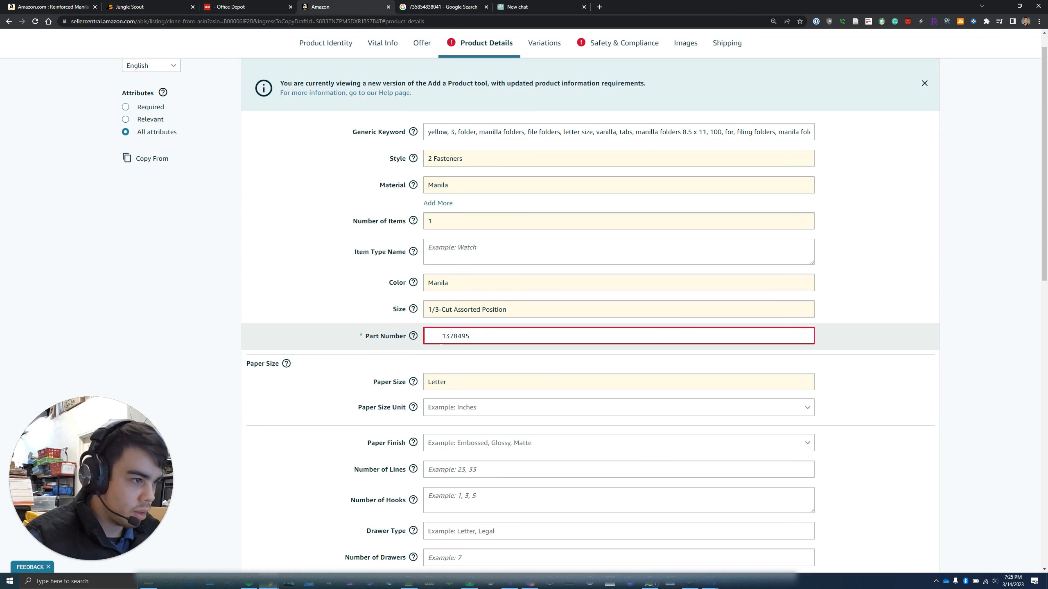
click(441, 338)
key(BackSpace)
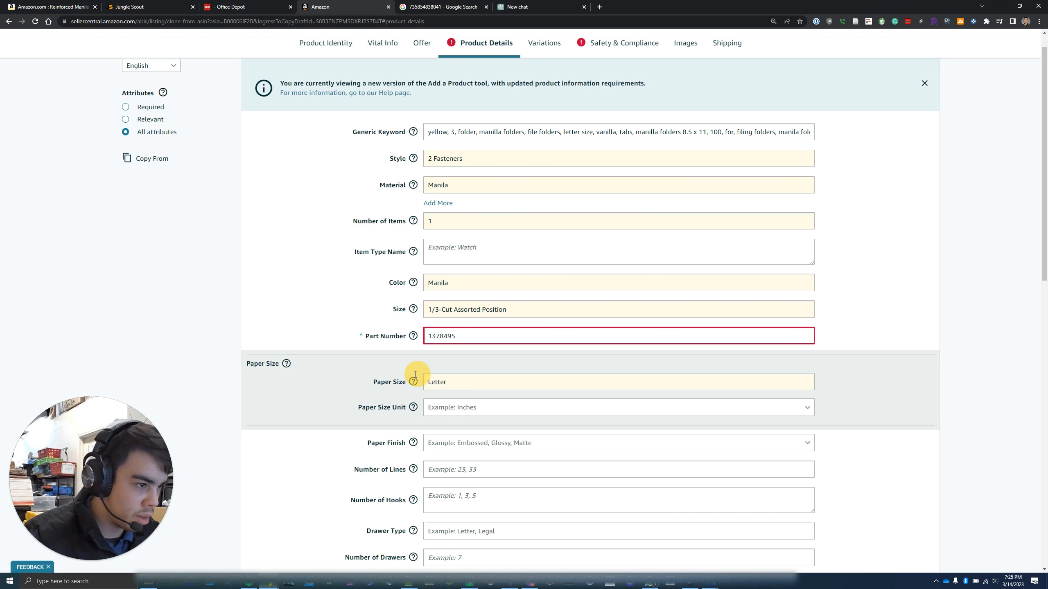
Change the Paper Size from Letter to Legal
double_click(433, 380)
text(Legal)
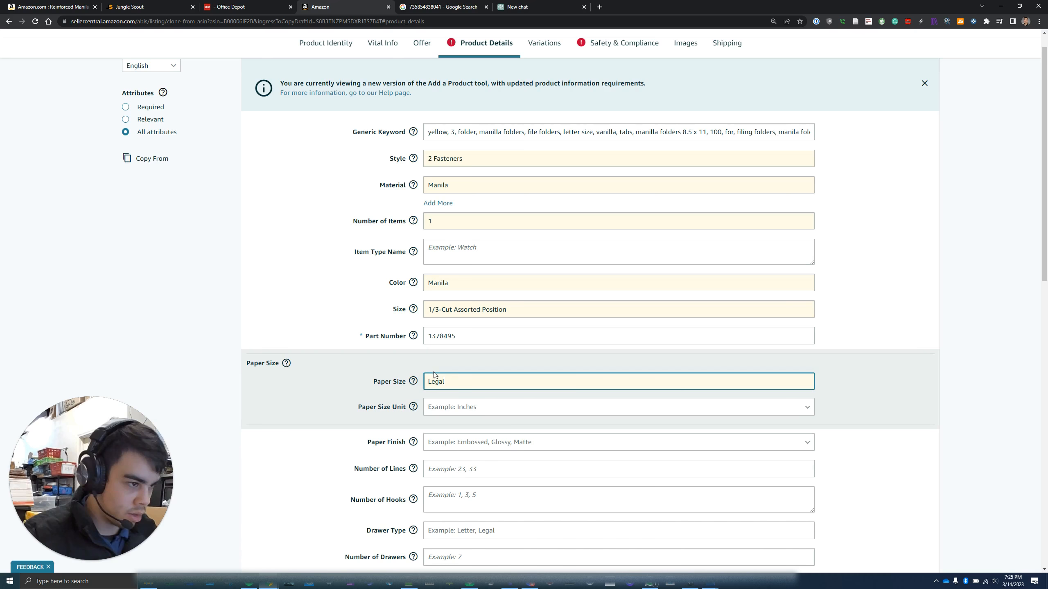
scroll(433, 375, down, 2)
scroll(433, 375, down, 2)
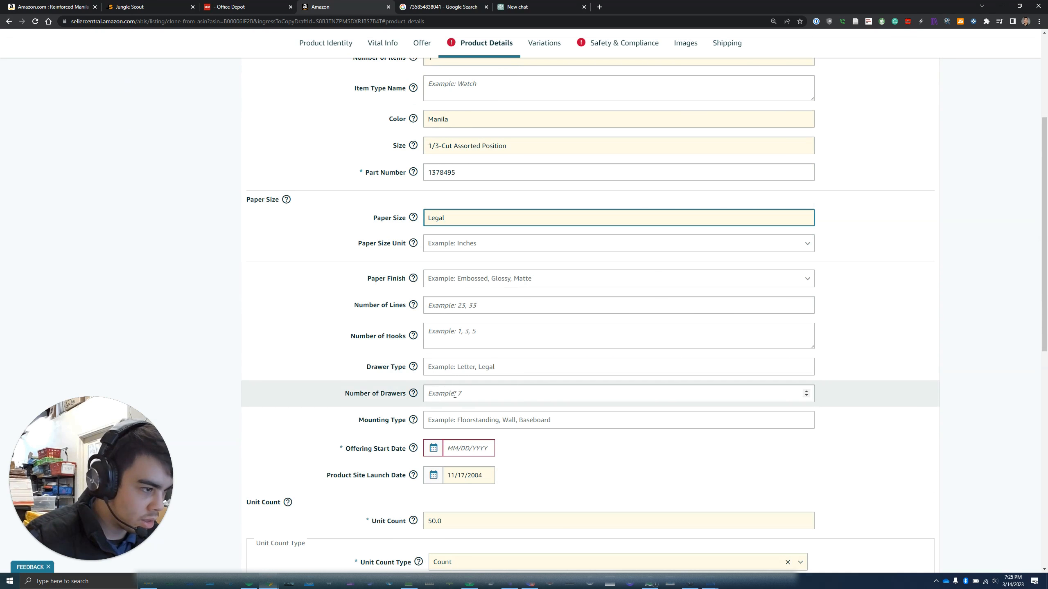
scroll(444, 392, down, 2)
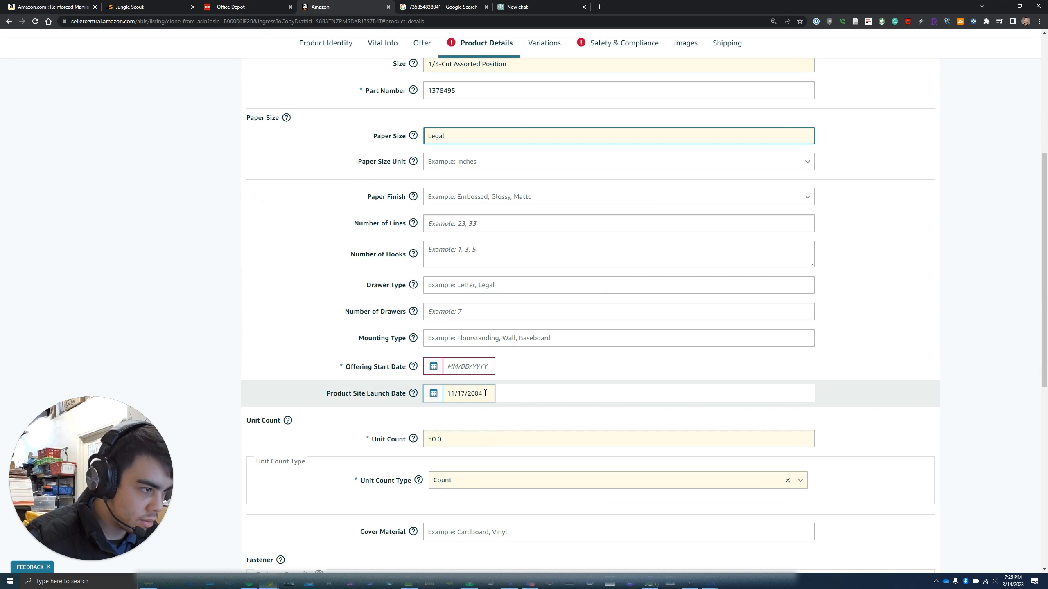
Set the Offering Start Date to 03/14/2023 and clear the 11/17/2004 launch date
click(461, 366)
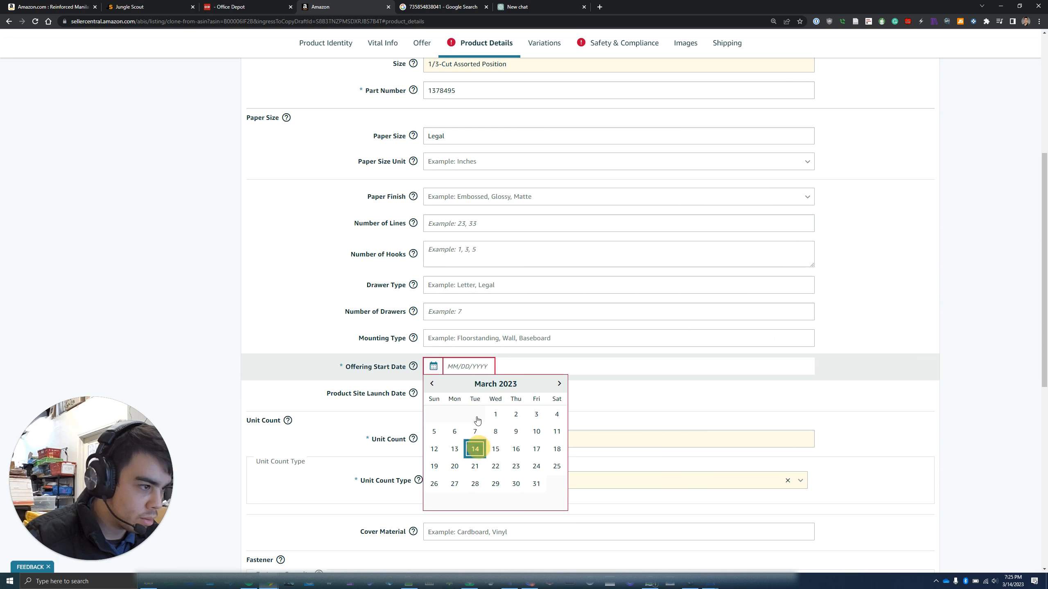
click(476, 449)
triple_click(488, 392)
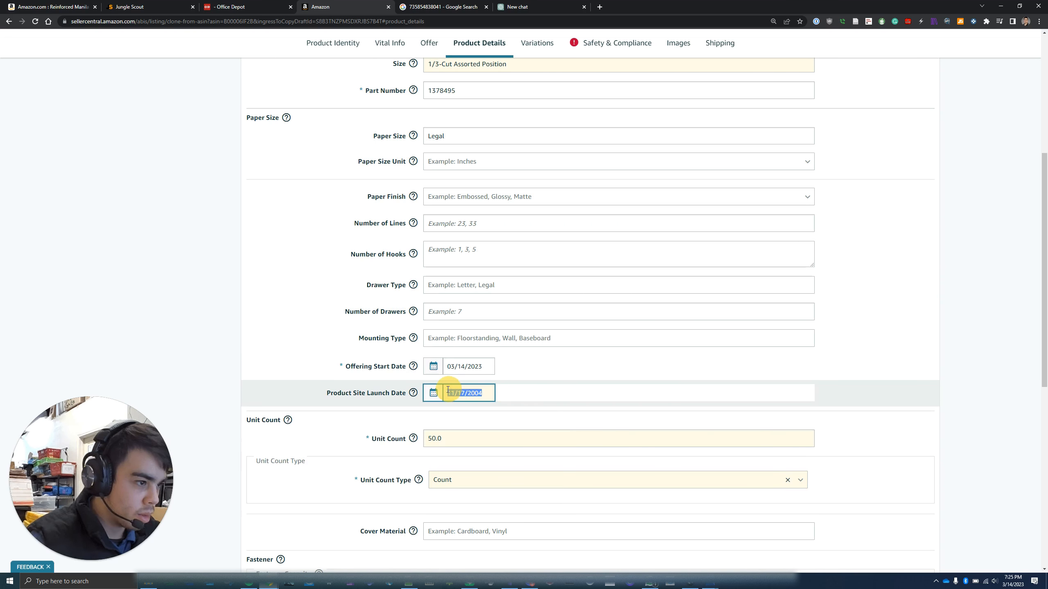
key(BackSpace)
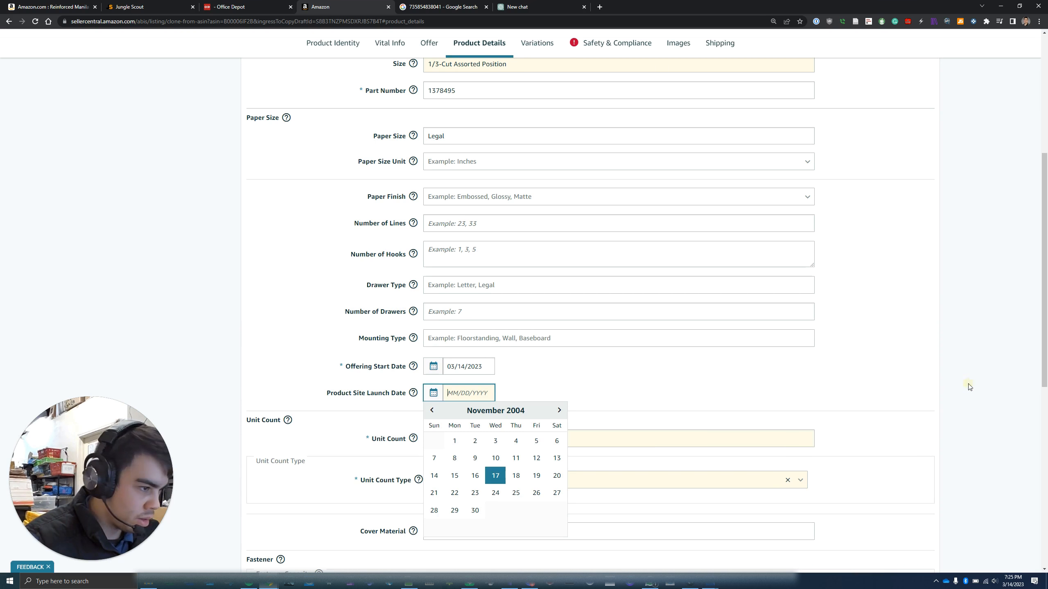
click(591, 409)
scroll(580, 401, down, 2)
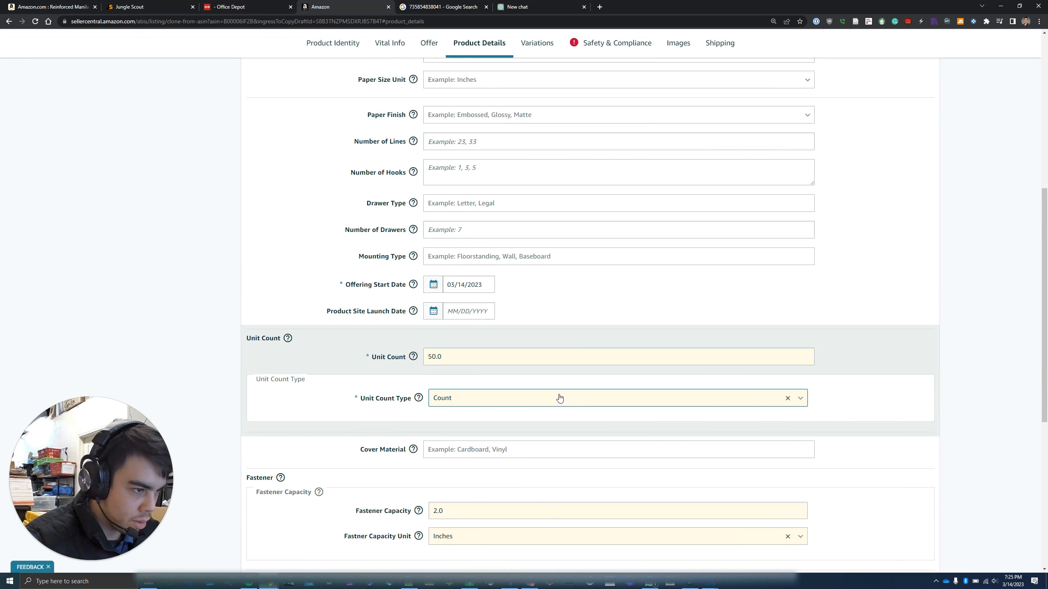
scroll(559, 397, down, 4)
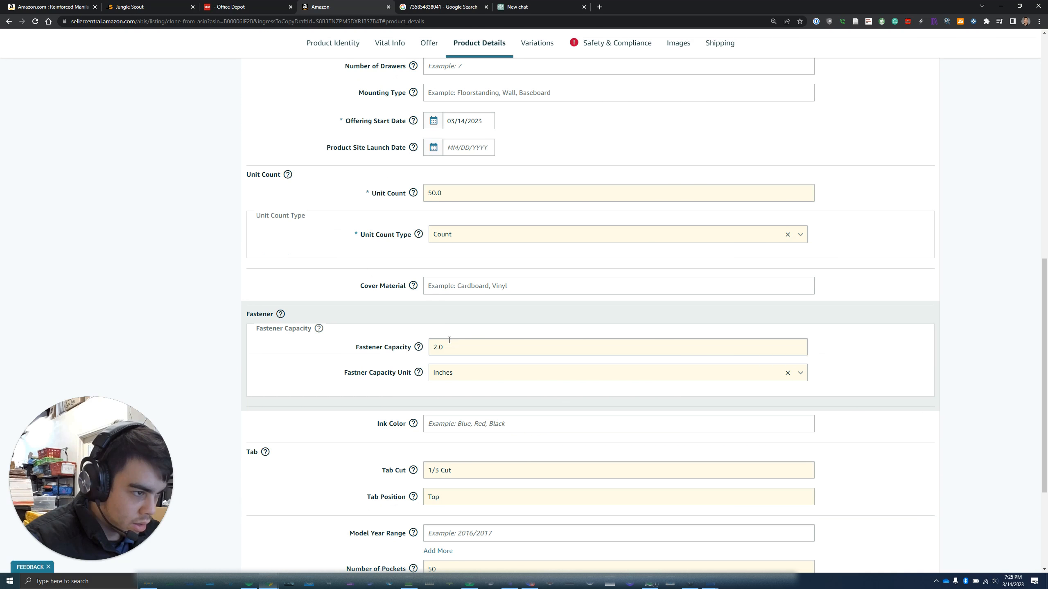
scroll(465, 374, down, 2)
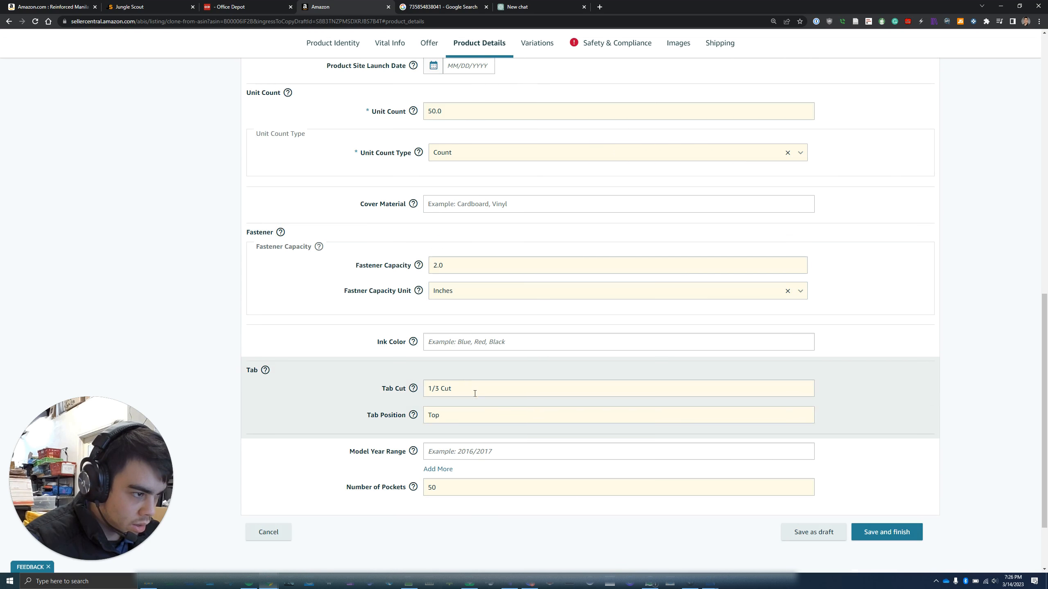
click(230, 6)
scroll(242, 244, up, 8)
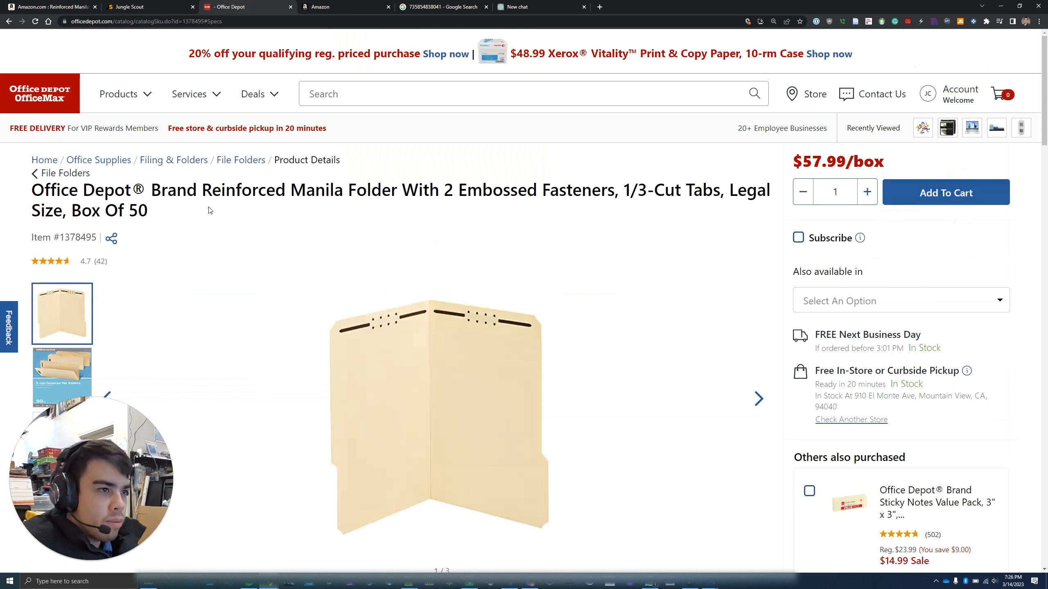
scroll(208, 210, down, 4)
mouse_move(74, 230)
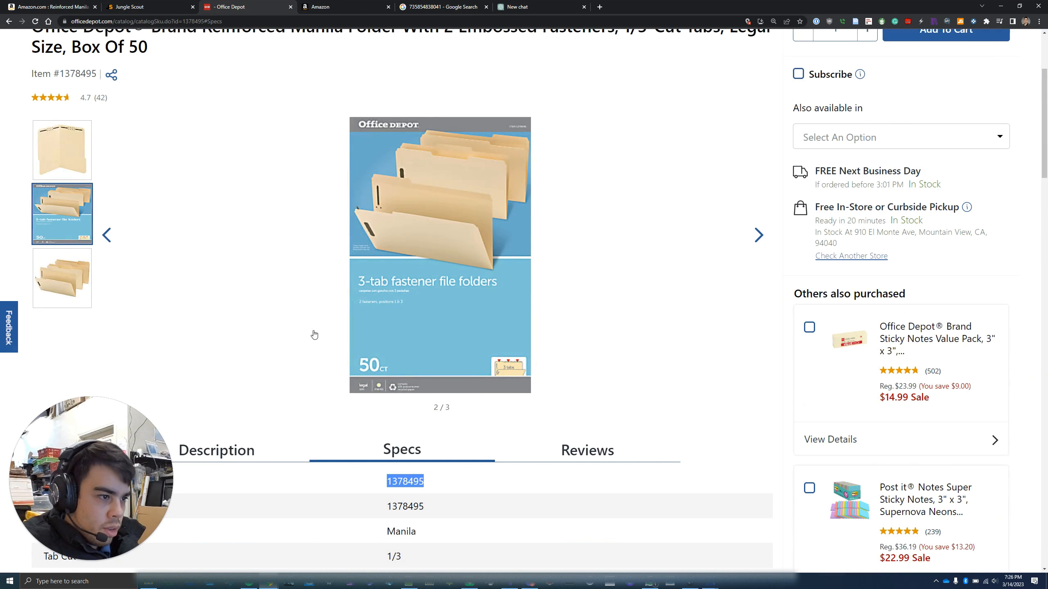
scroll(387, 390, down, 8)
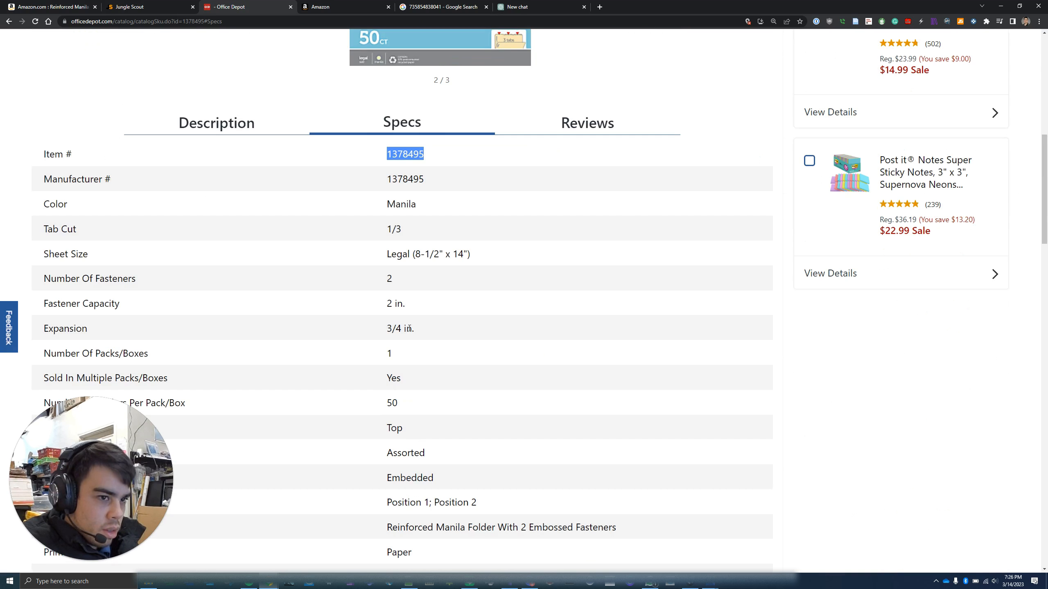
drag(411, 309, 378, 297)
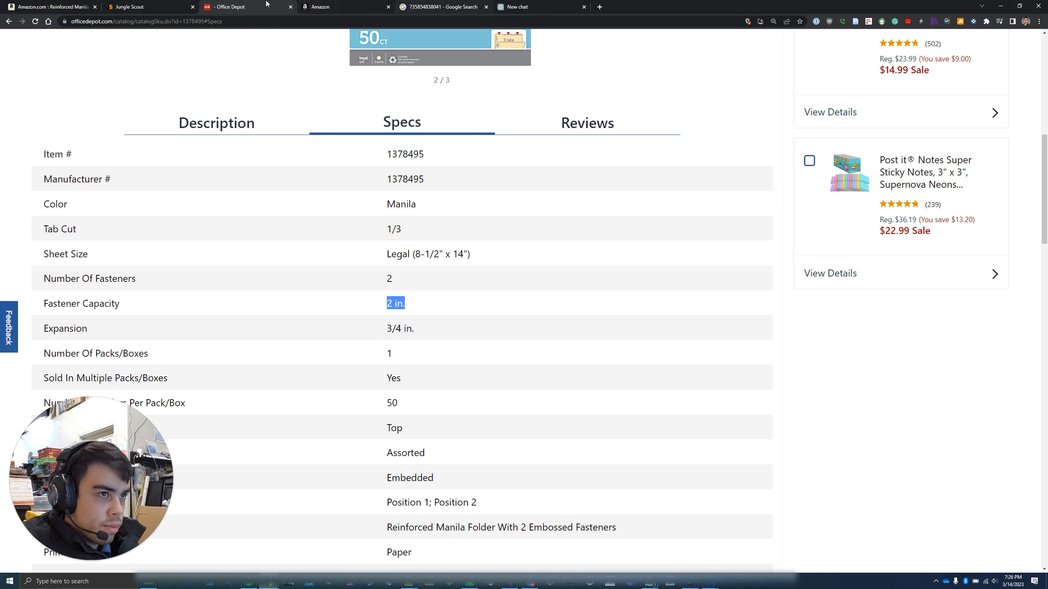
click(325, 7)
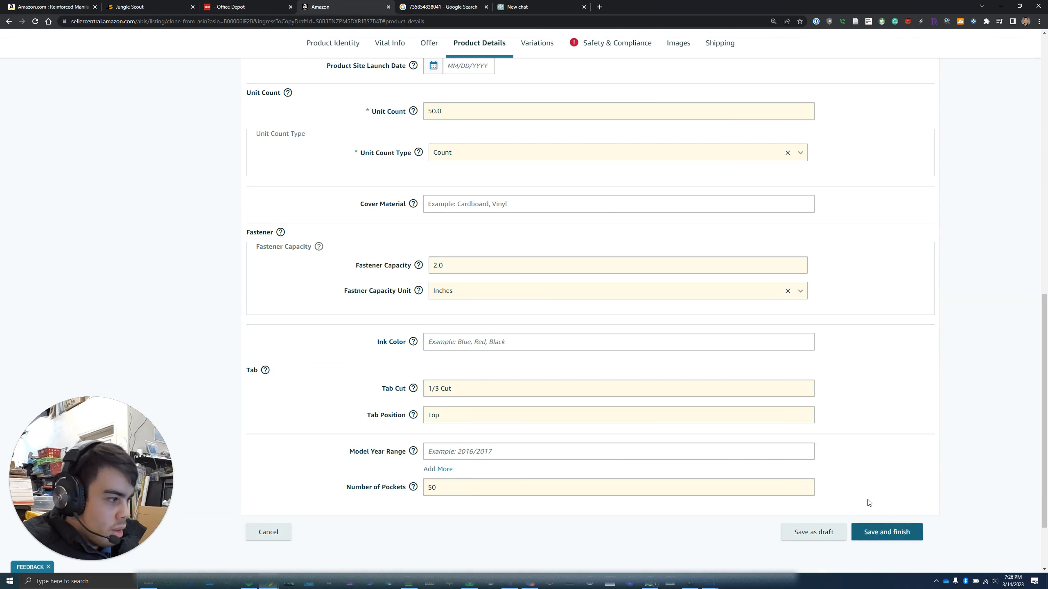
In Safety & Compliance, choose China as the Country/Region of Origin
scroll(869, 503, up, 15)
click(593, 61)
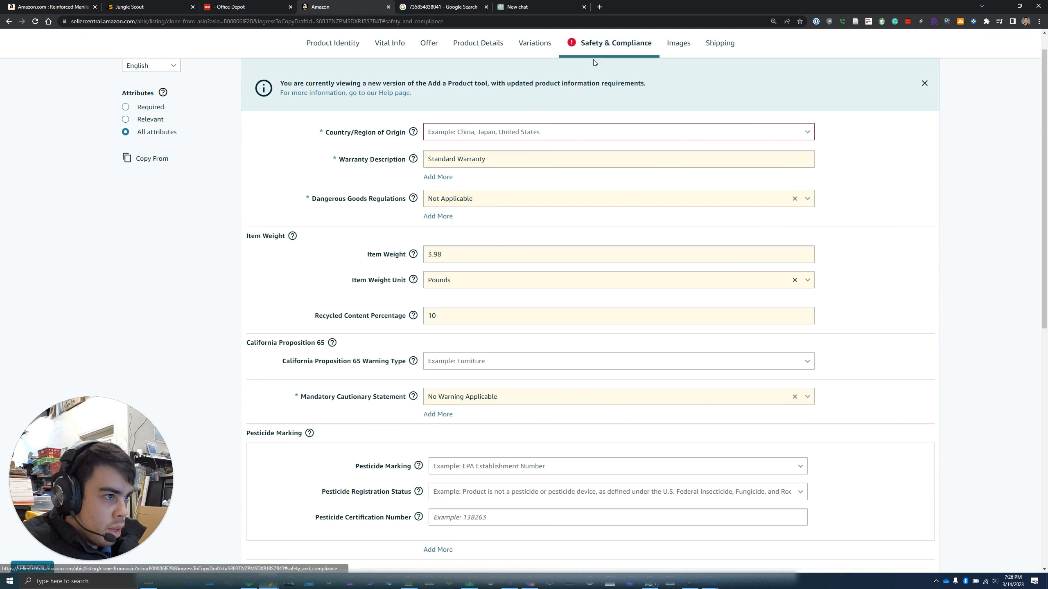
click(515, 129)
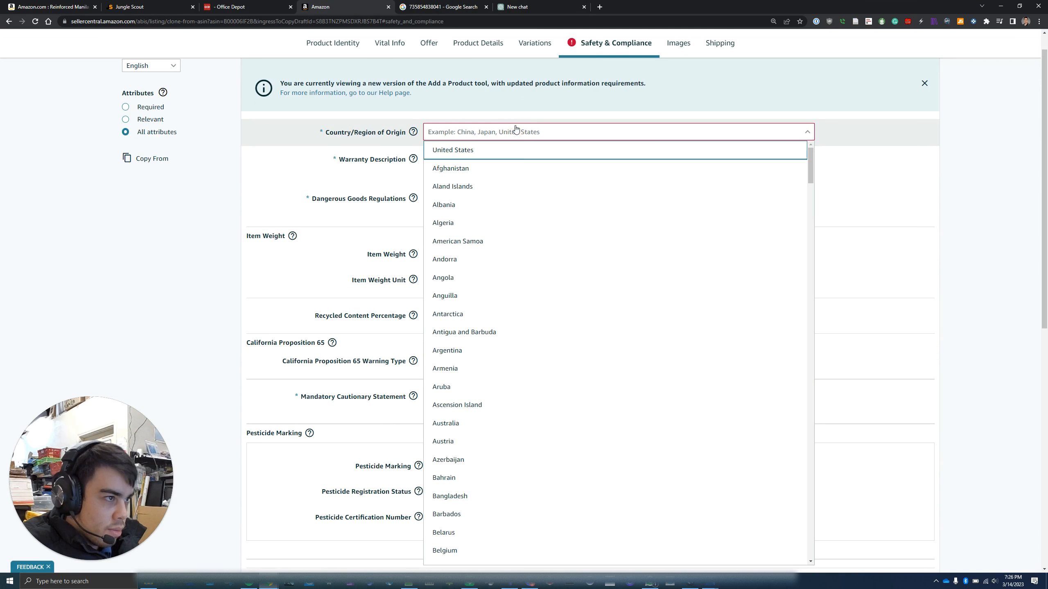
scroll(524, 299, down, 15)
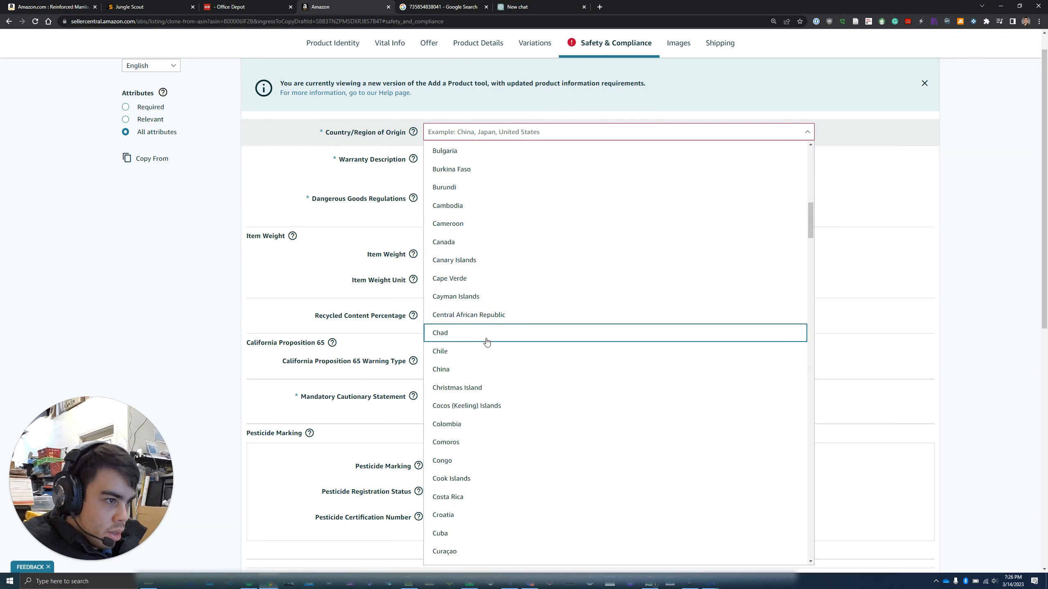
click(493, 369)
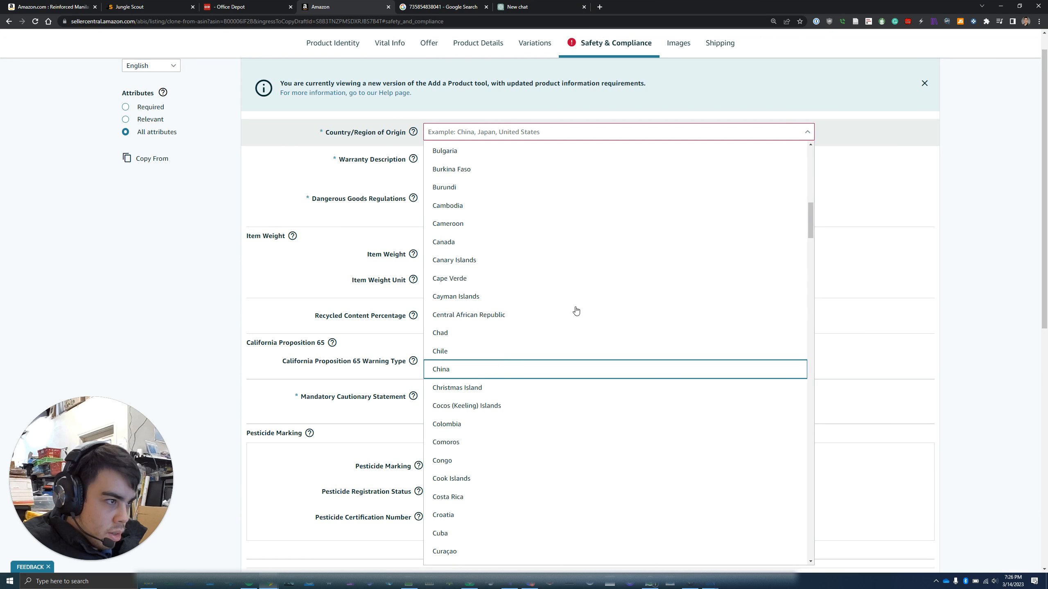
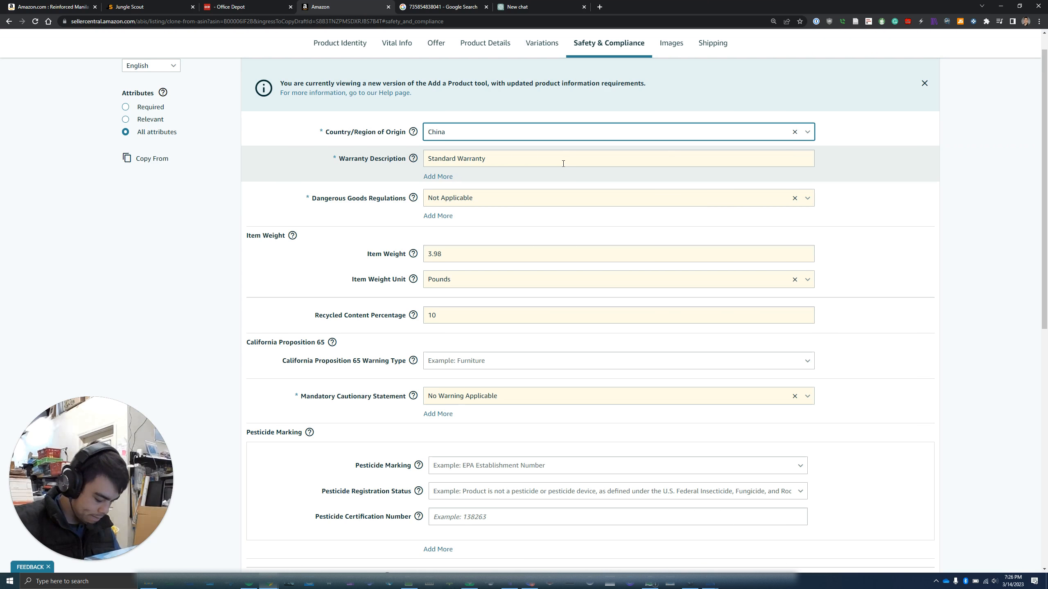
Change Item Weight from 3.98 to 5 pounds and clear the 10 from Recycled Content Percentage
click(431, 249)
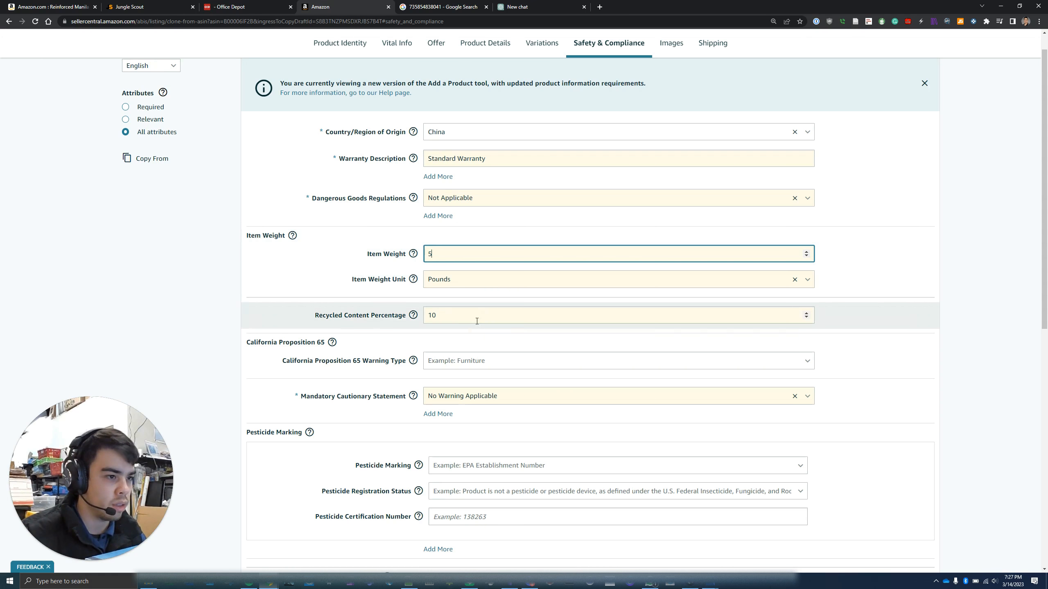
scroll(468, 331, down, 3)
scroll(468, 330, down, 5)
scroll(468, 335, up, 10)
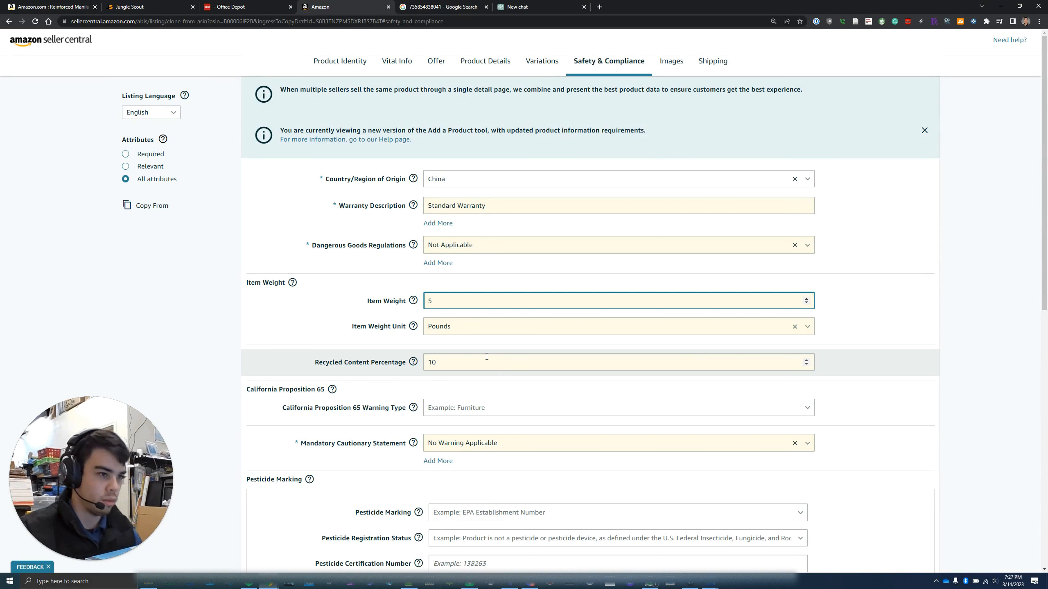
drag(458, 361, 385, 362)
key(BackSpace)
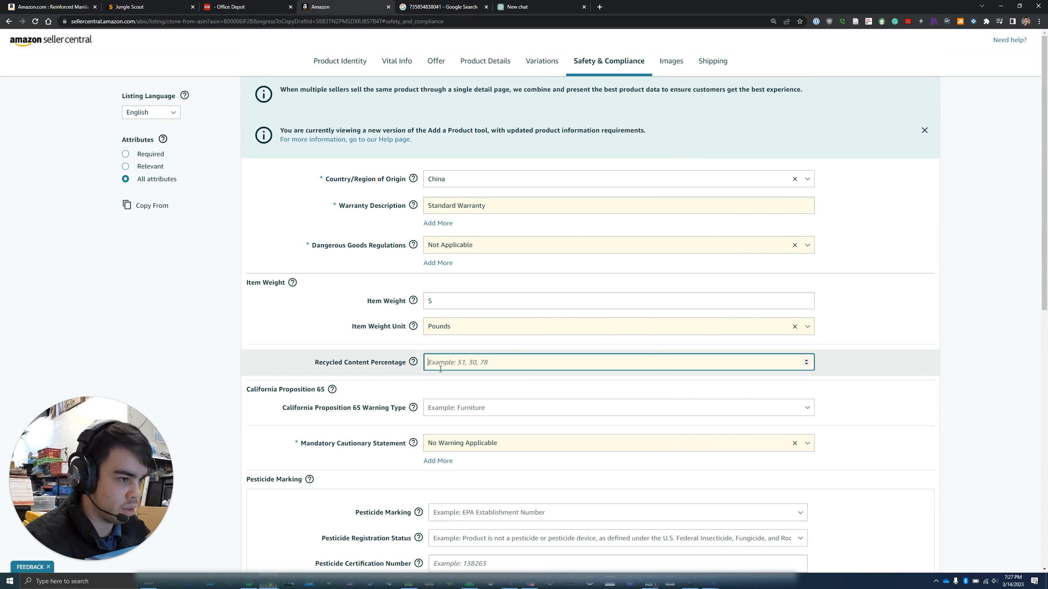
scroll(504, 430, down, 3)
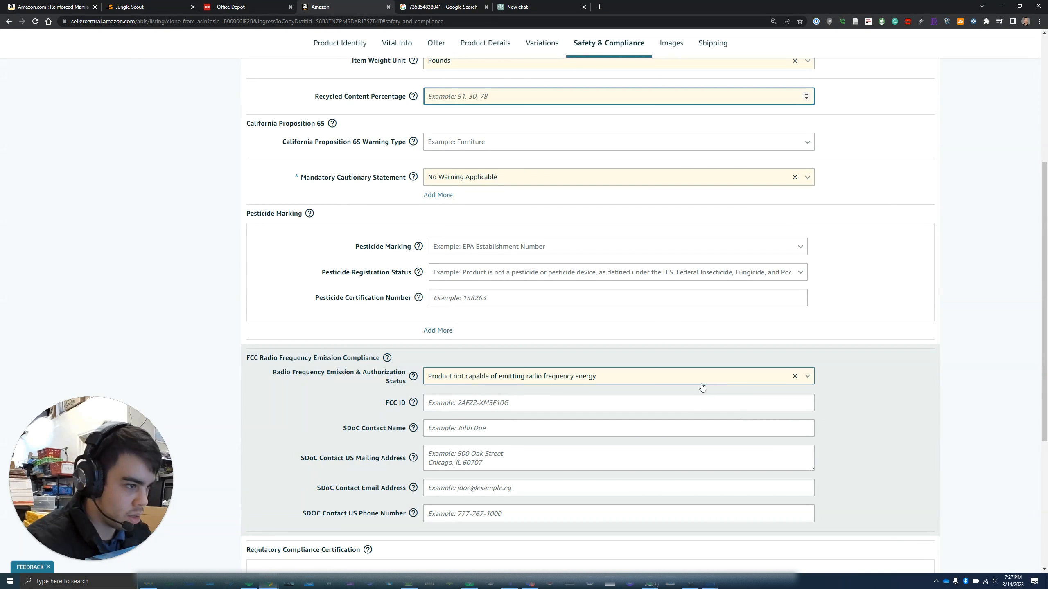
scroll(791, 474, down, 1)
scroll(512, 444, down, 2)
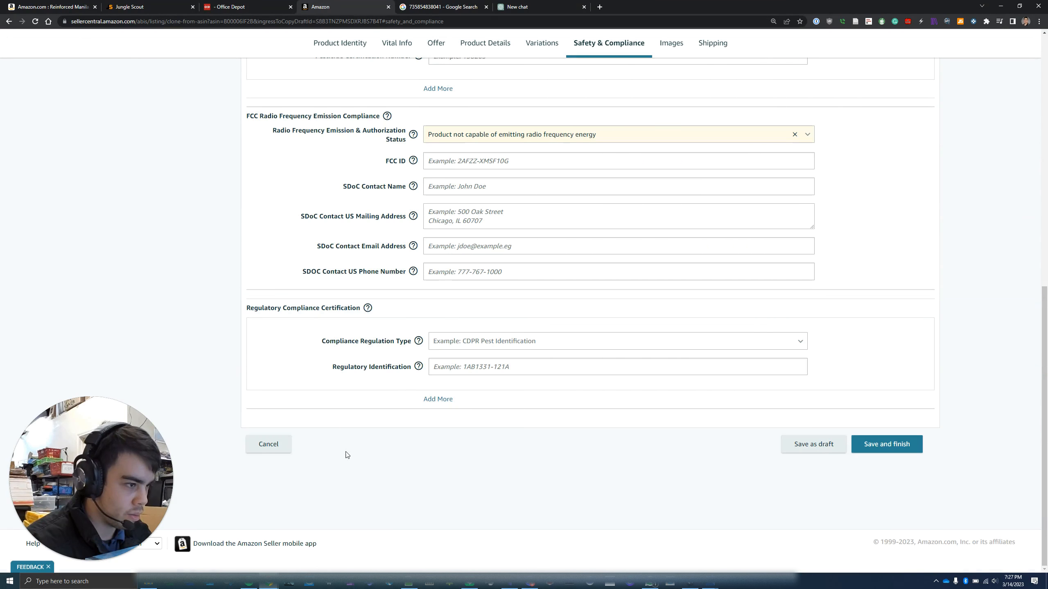
scroll(474, 446, up, 6)
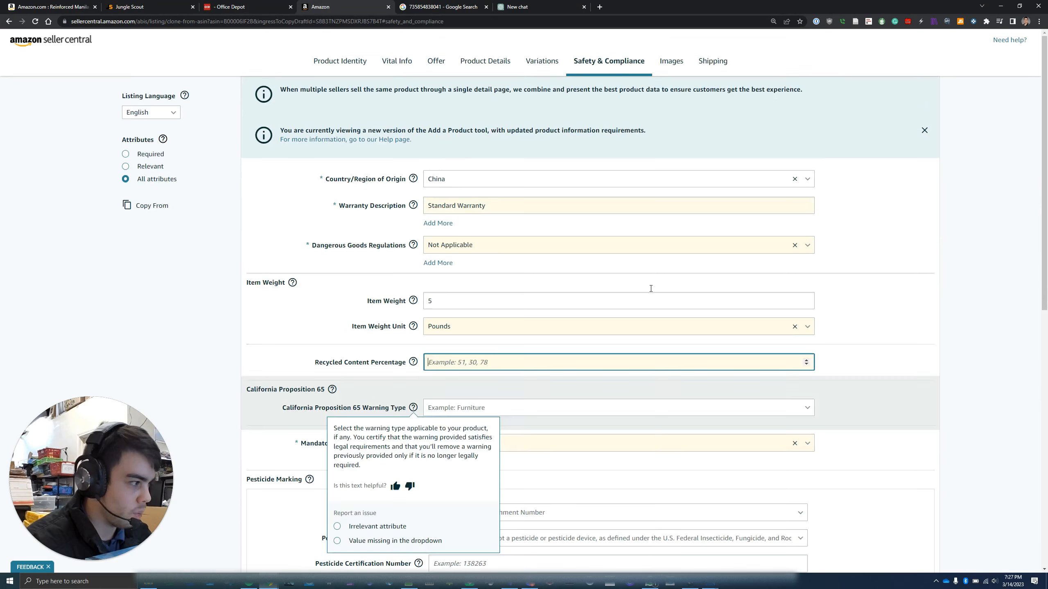
Add the folder box photo as the MAIN image, then save and finish the listing
click(675, 66)
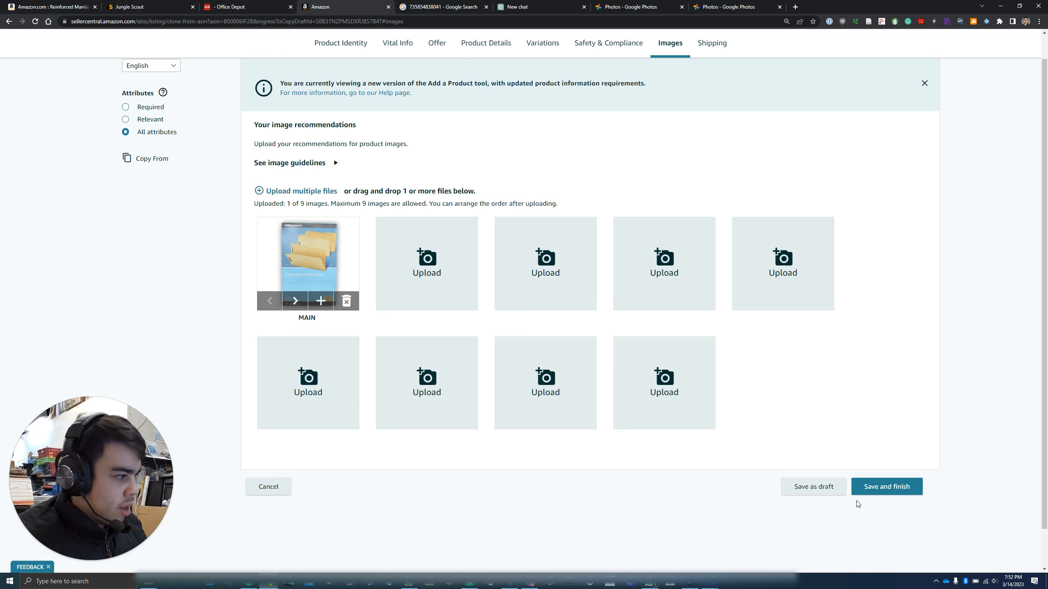
click(883, 495)
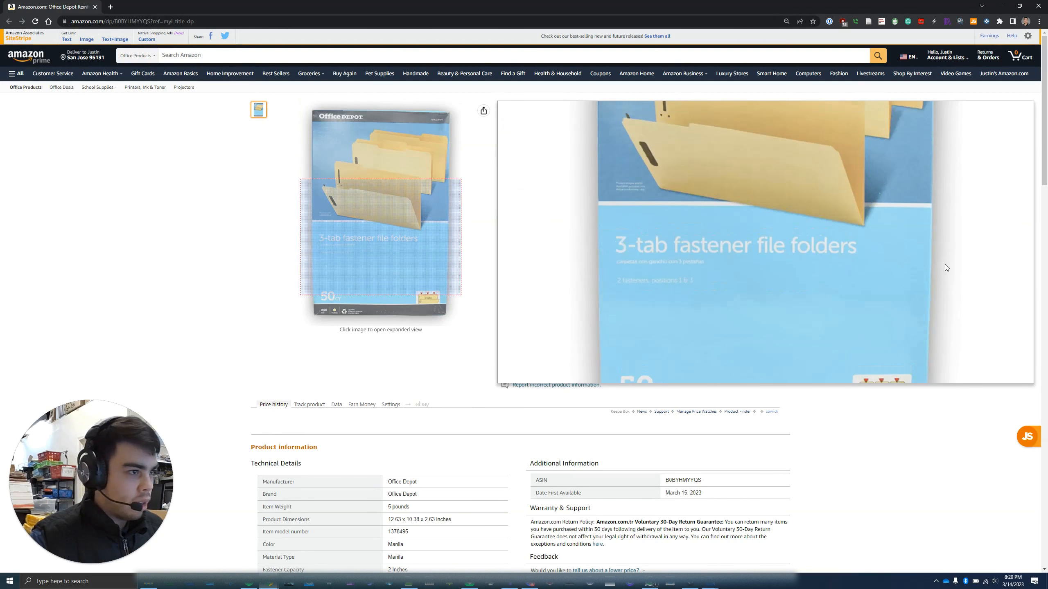
click(792, 285)
drag(512, 282, 653, 363)
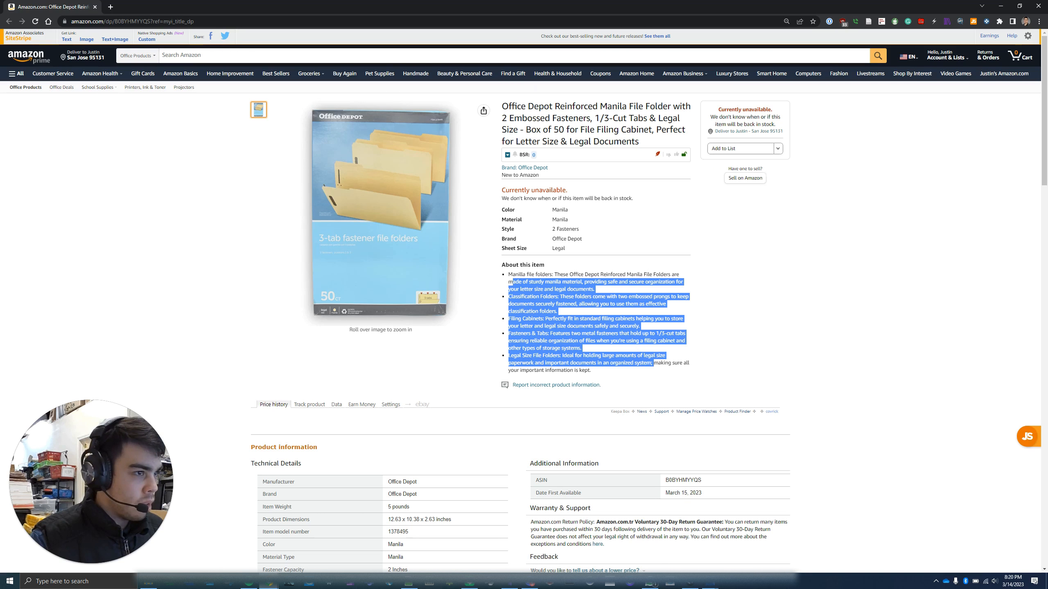
mouse_move(320, 189)
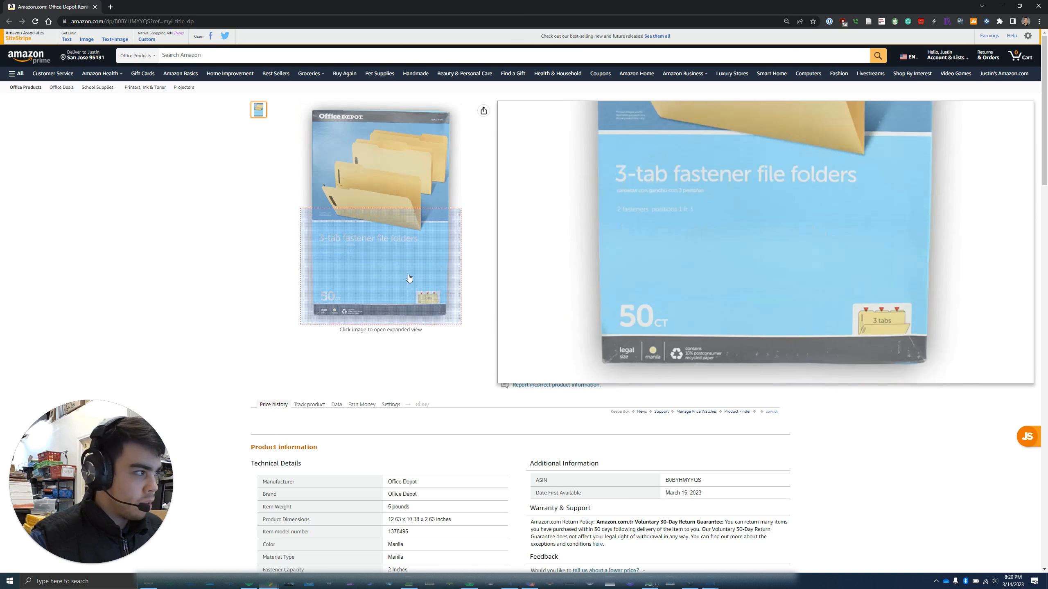
scroll(429, 450, down, 2)
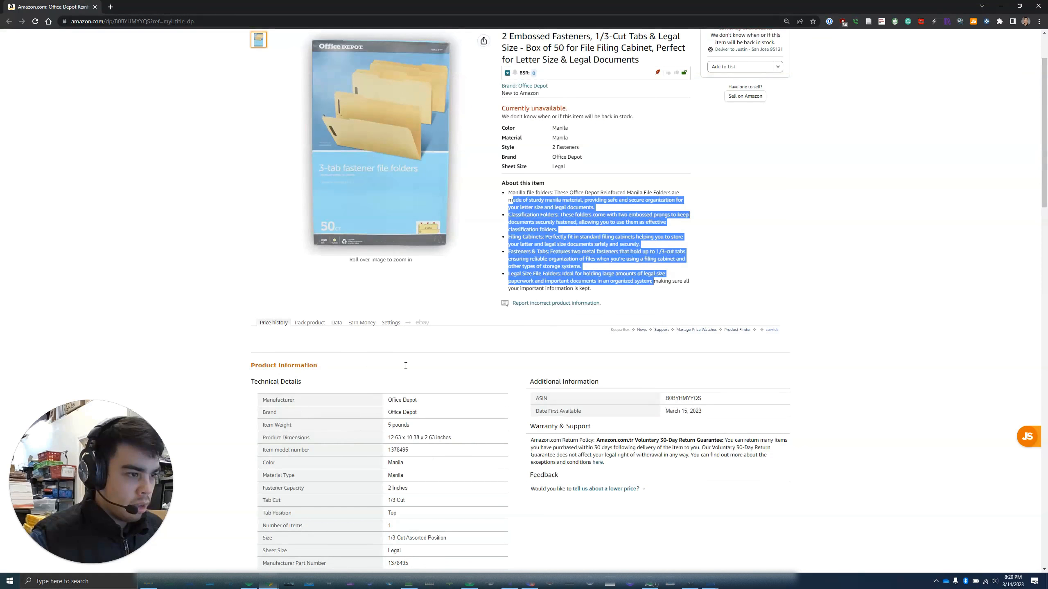
scroll(406, 366, down, 4)
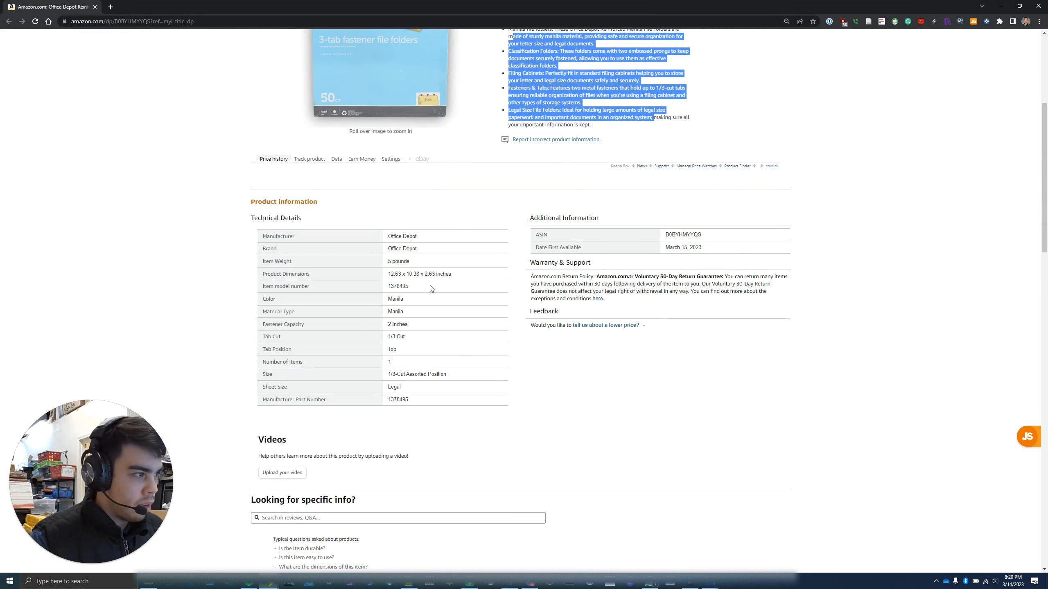
drag(719, 253, 640, 247)
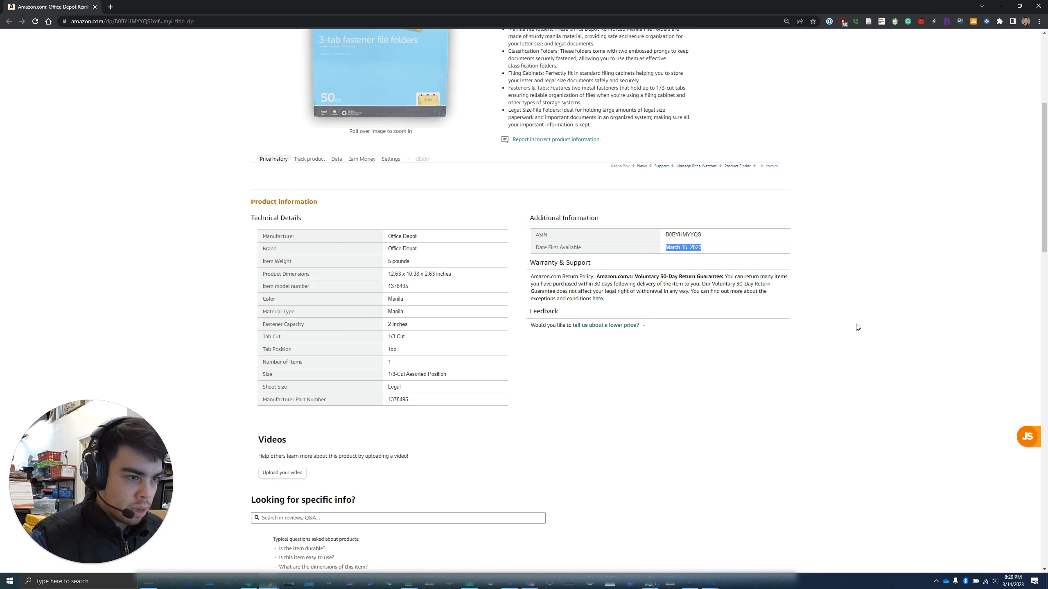
scroll(431, 345, up, 6)
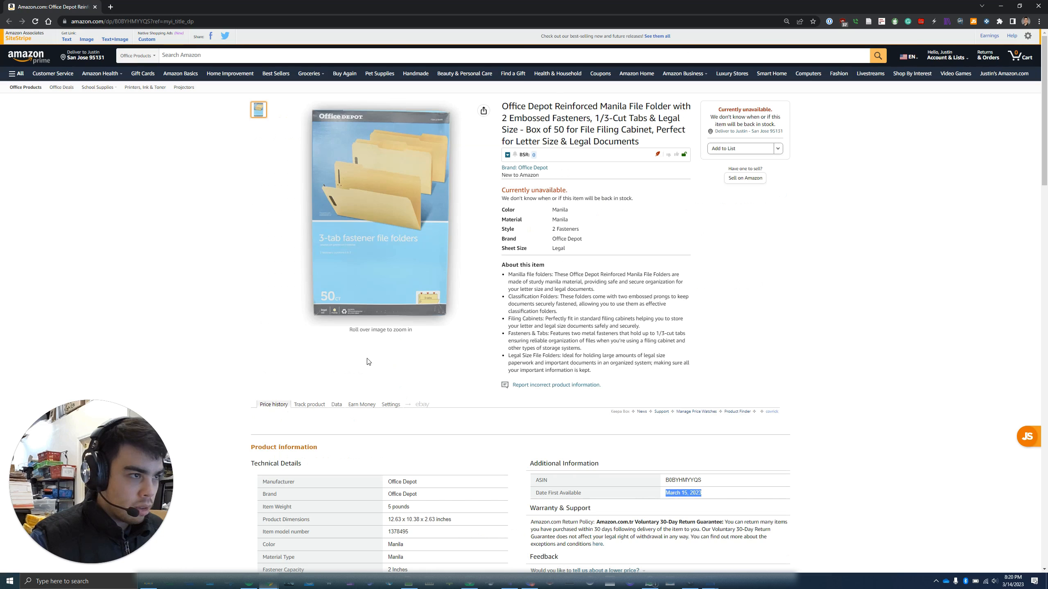
scroll(369, 362, down, 4)
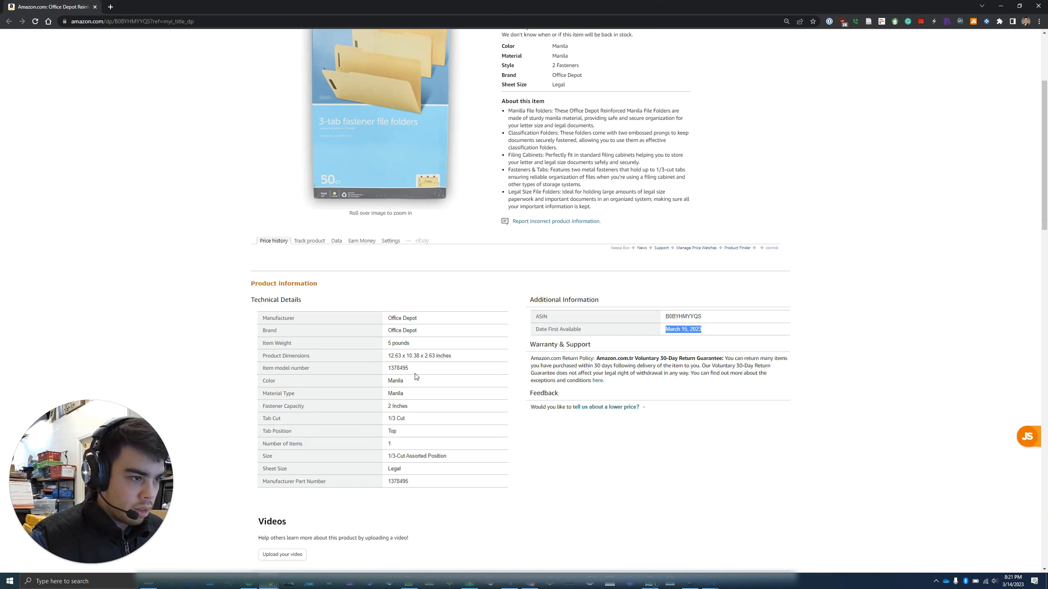